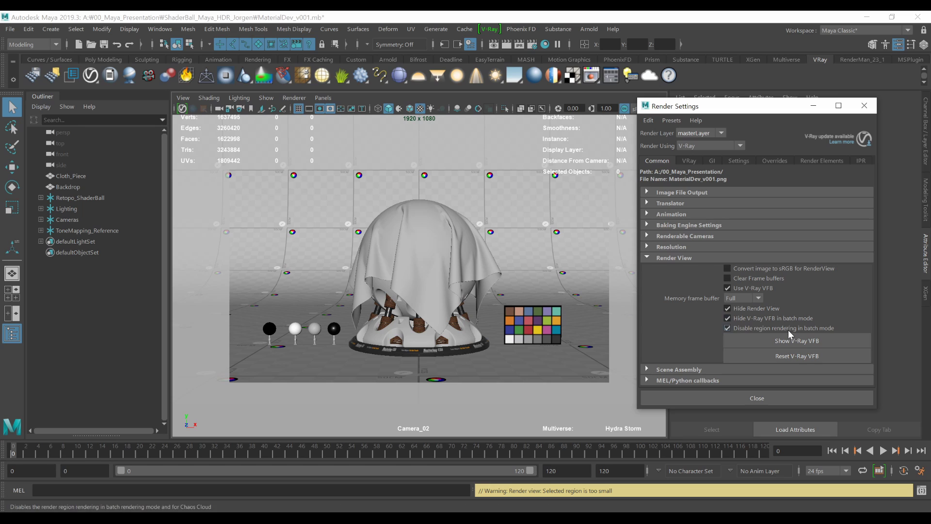
Show the V-Ray frame buffer from the render settings, reposition its window and close it.
click(789, 341)
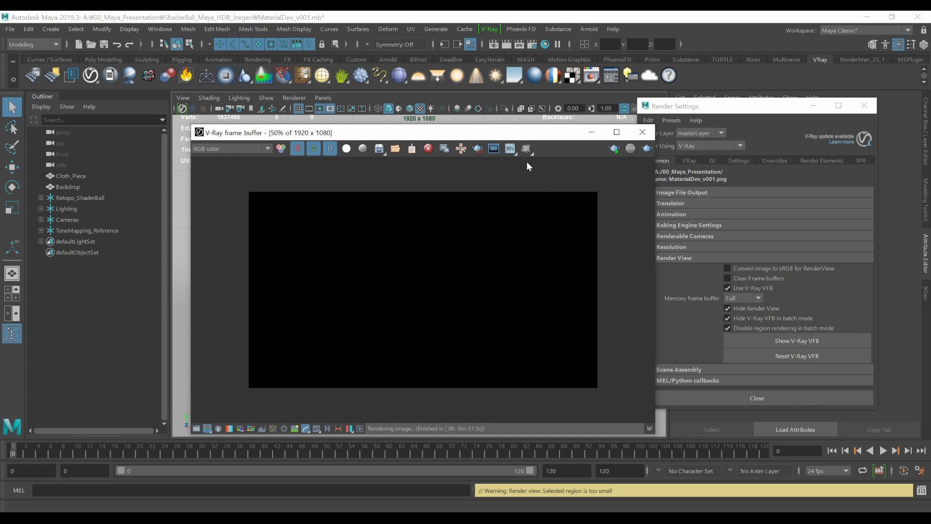
drag(508, 133, 480, 98)
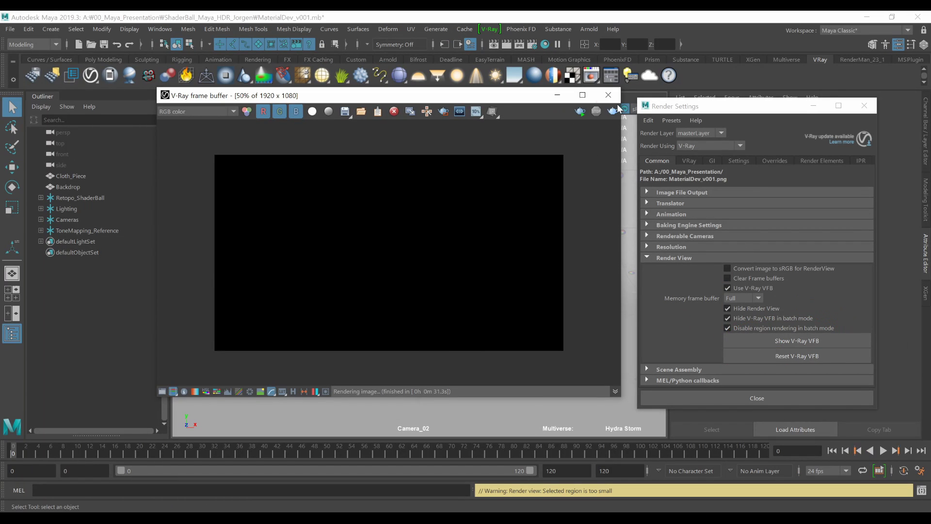
click(608, 95)
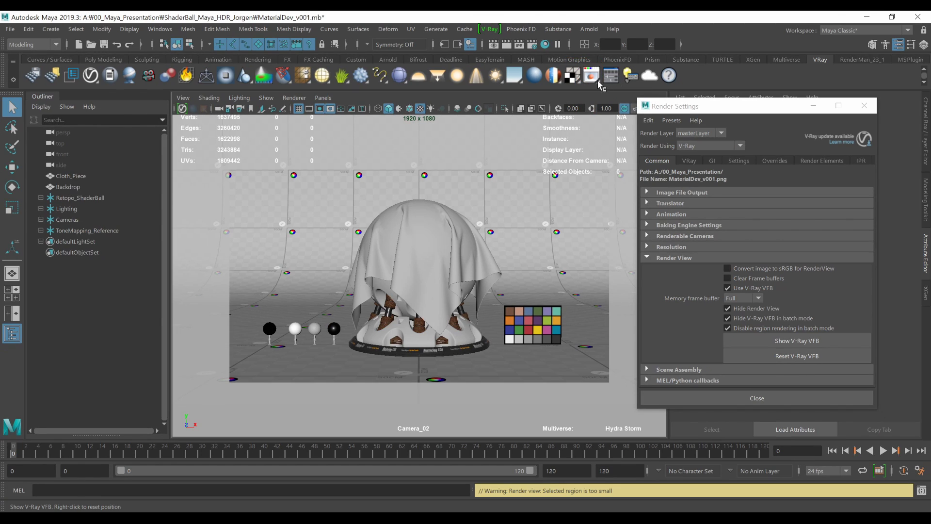
Reopen the V-Ray frame buffer from the main window and close the Render Settings.
click(567, 74)
drag(504, 99, 515, 116)
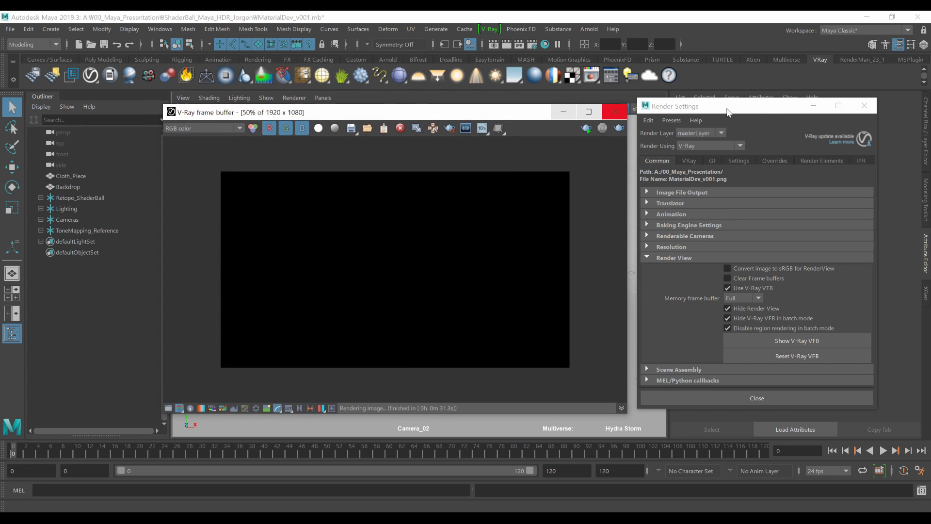
click(863, 106)
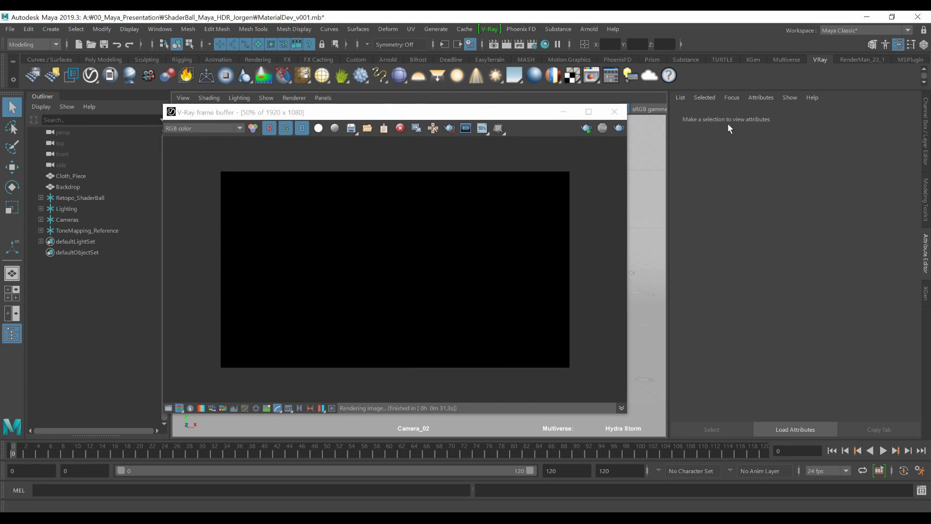
drag(528, 116, 547, 125)
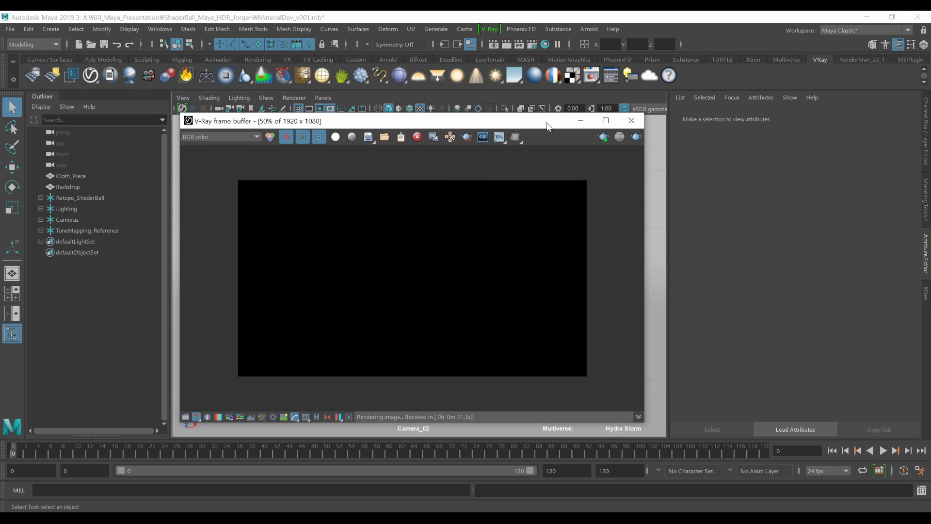
Open Maya's own Render View to compare it with the V-Ray frame buffer, and close it again.
click(490, 44)
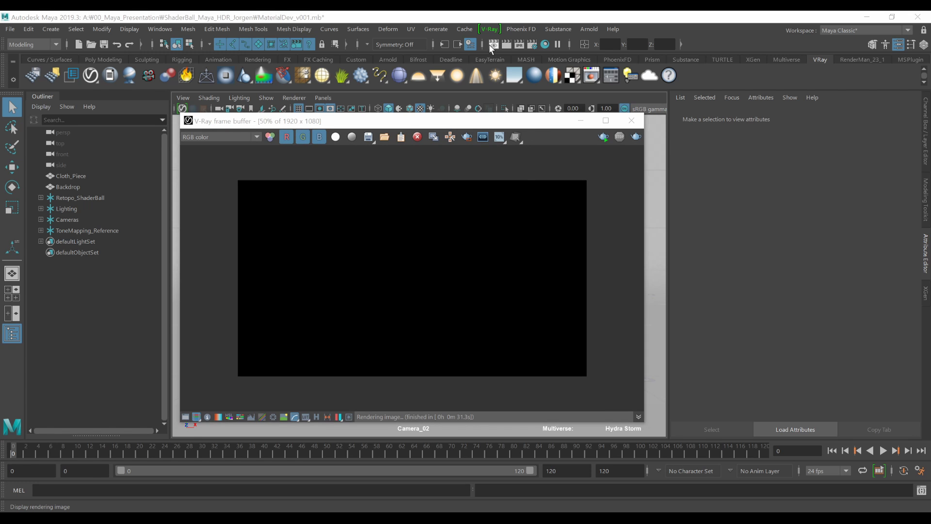
mouse_move(476, 176)
mouse_down()
mouse_move(490, 112)
mouse_move(486, 161)
mouse_up()
key(ctrl+1)
click(236, 164)
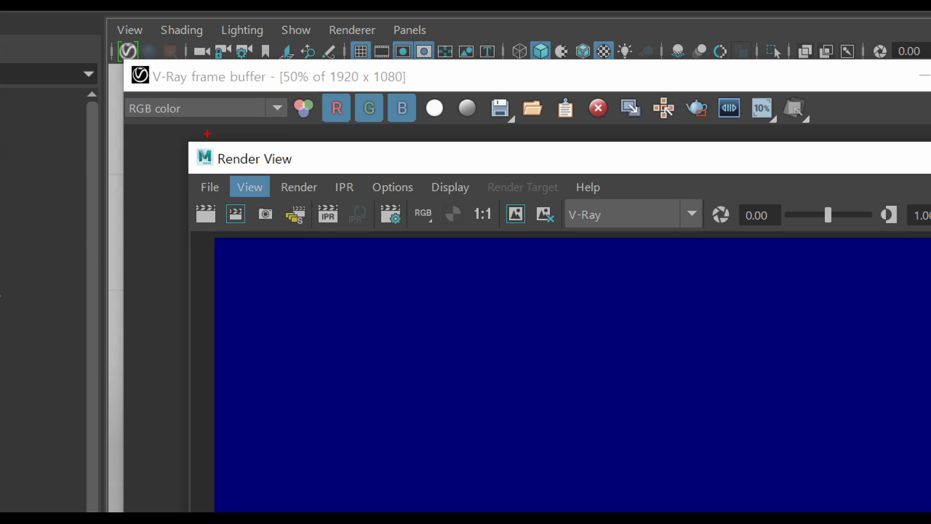
mouse_move(208, 134)
mouse_down()
mouse_move(329, 155)
mouse_move(176, 139)
mouse_up()
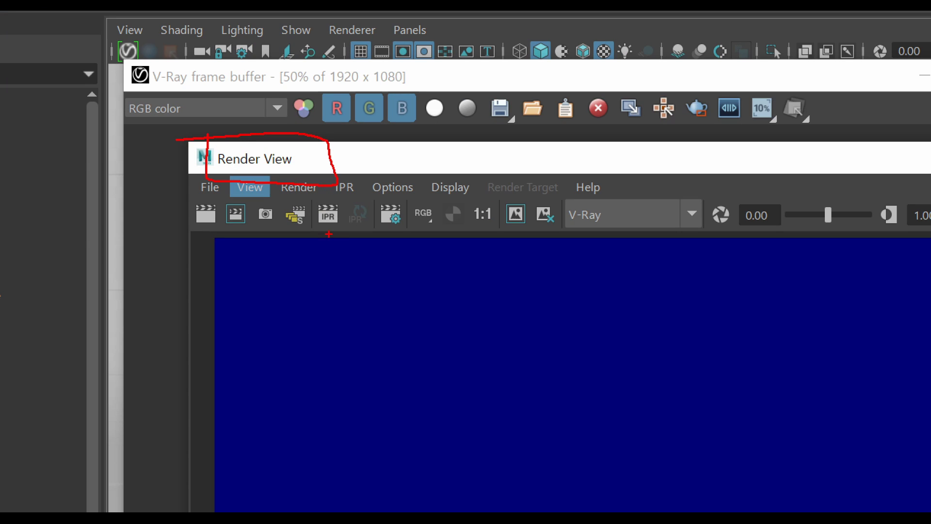
mouse_move(281, 186)
mouse_down()
mouse_move(271, 130)
mouse_move(313, 170)
mouse_up()
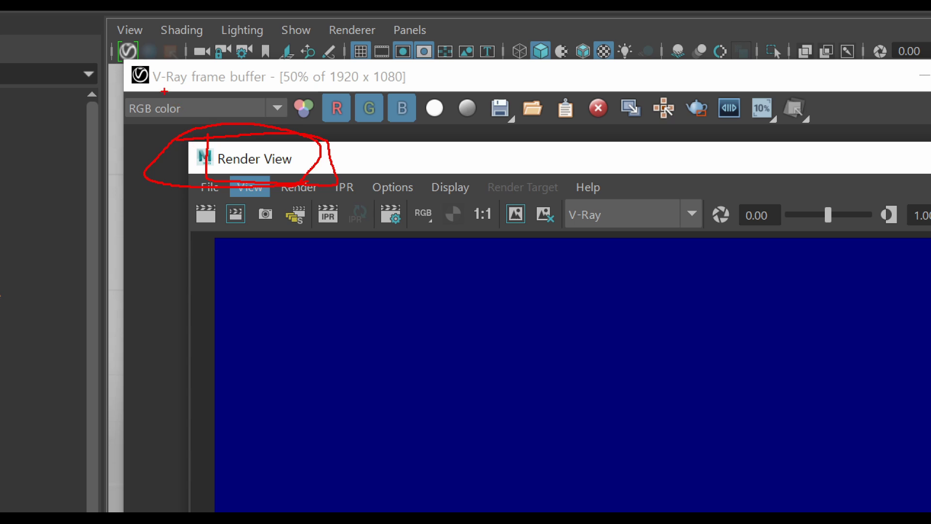
mouse_move(132, 60)
mouse_down()
mouse_move(129, 91)
mouse_move(277, 59)
mouse_move(138, 60)
mouse_up()
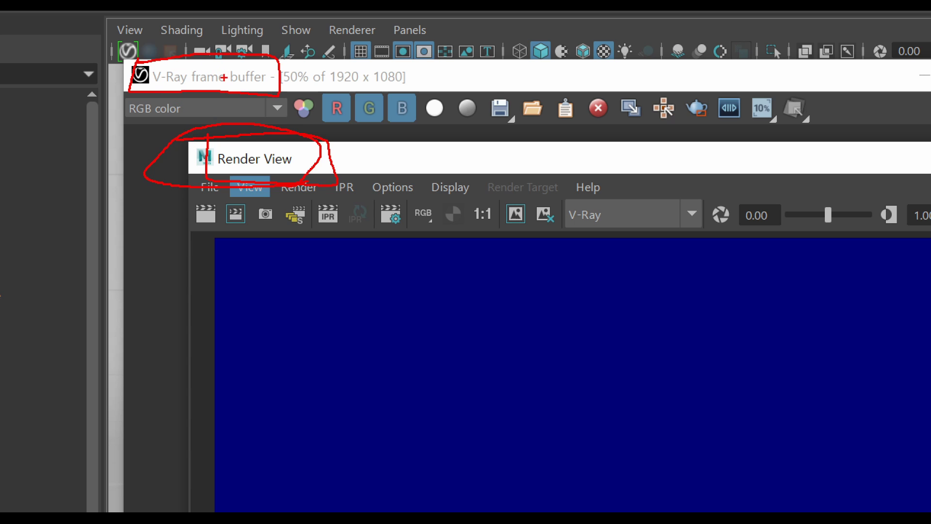
mouse_move(289, 84)
mouse_down()
mouse_move(213, 101)
mouse_move(272, 68)
mouse_move(153, 114)
mouse_up()
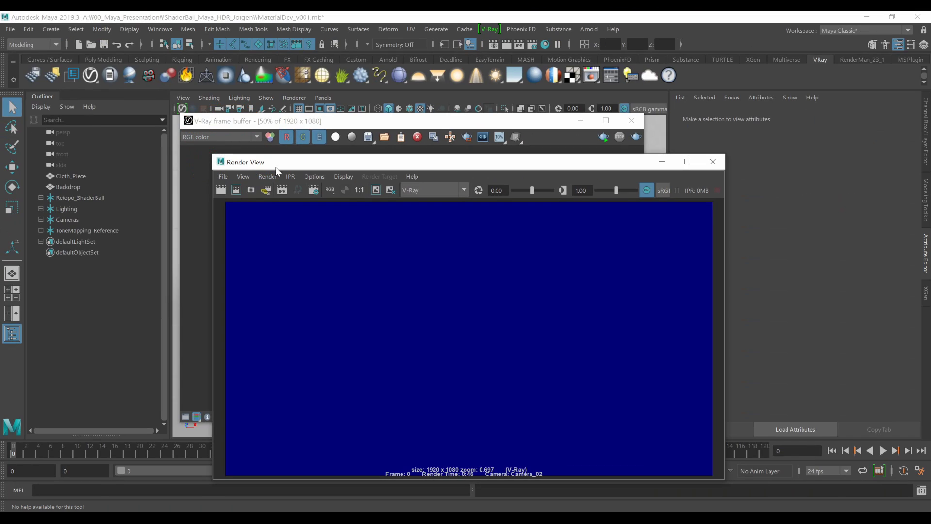
click(711, 161)
mouse_move(529, 122)
mouse_down()
mouse_move(504, 119)
mouse_move(523, 109)
mouse_up()
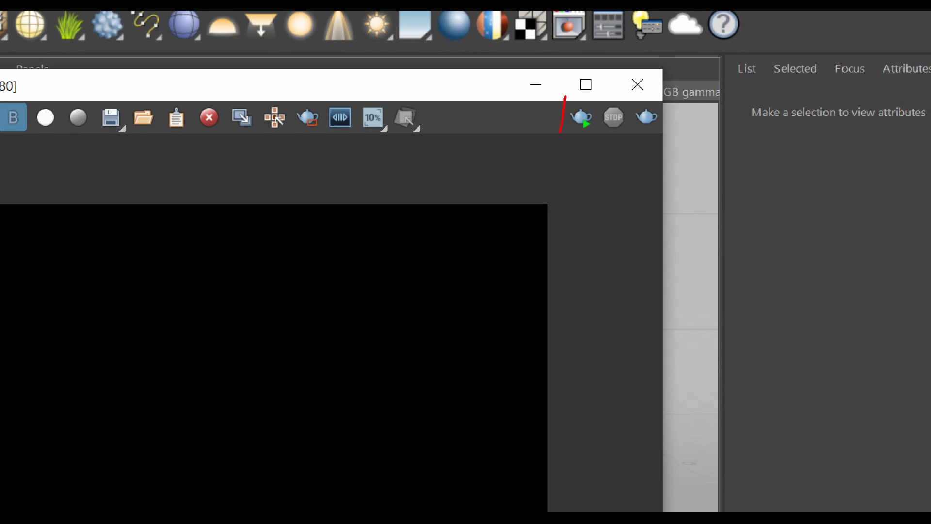
mouse_move(560, 131)
mouse_down()
mouse_move(699, 156)
mouse_move(519, 96)
mouse_move(590, 145)
mouse_move(587, 138)
mouse_up()
mouse_move(543, 172)
mouse_down()
mouse_move(578, 170)
mouse_move(589, 215)
mouse_up()
mouse_move(590, 173)
mouse_down()
mouse_move(589, 193)
mouse_move(635, 209)
mouse_up()
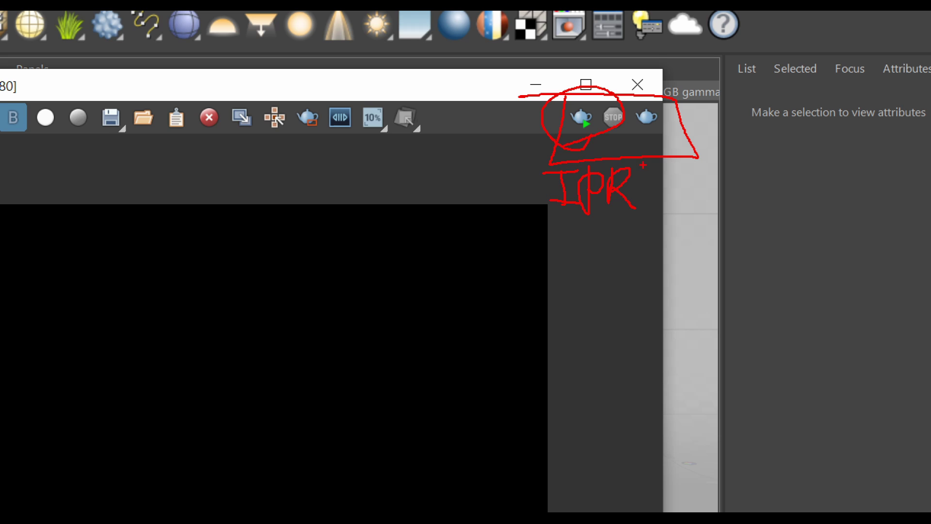
mouse_move(613, 121)
mouse_down()
mouse_move(659, 140)
mouse_move(672, 201)
mouse_move(691, 173)
mouse_up()
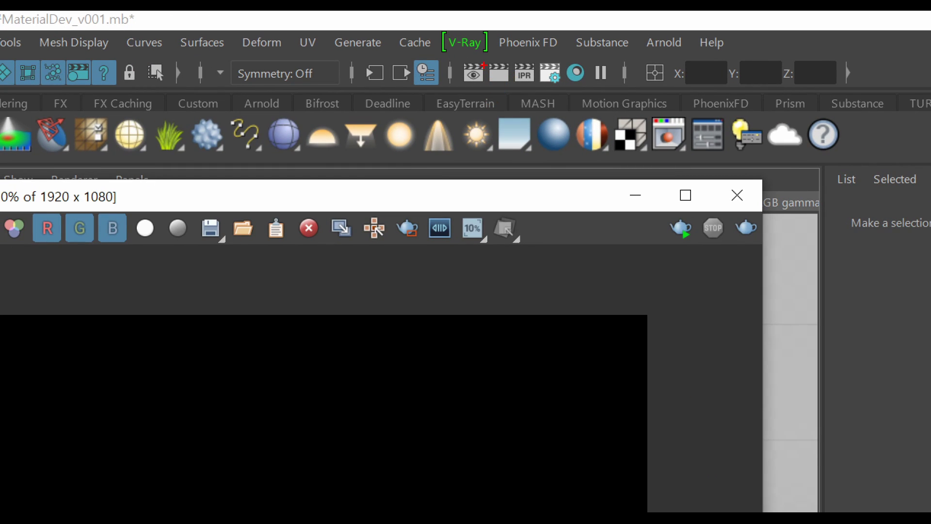
mouse_move(484, 64)
mouse_down()
mouse_move(530, 69)
mouse_move(661, 199)
mouse_move(660, 235)
mouse_up()
drag(641, 196, 660, 235)
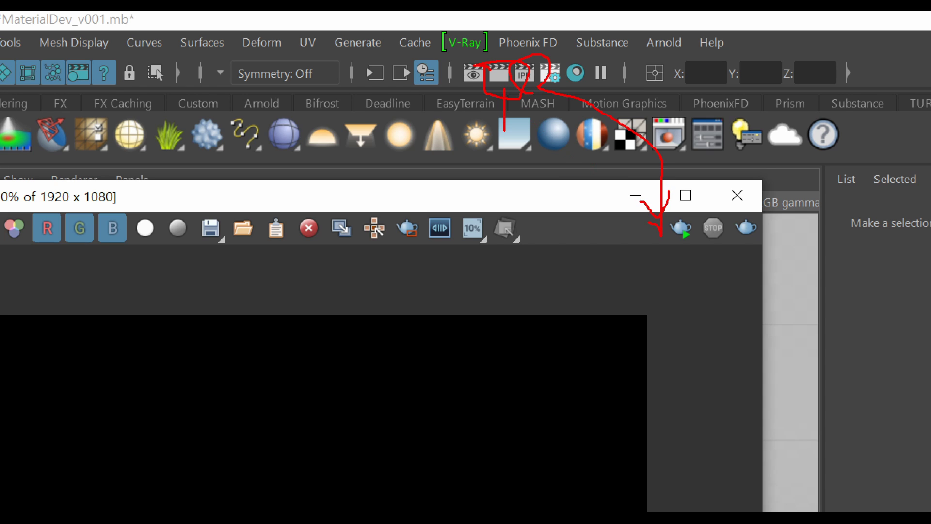
drag(504, 130, 726, 210)
drag(752, 241, 725, 213)
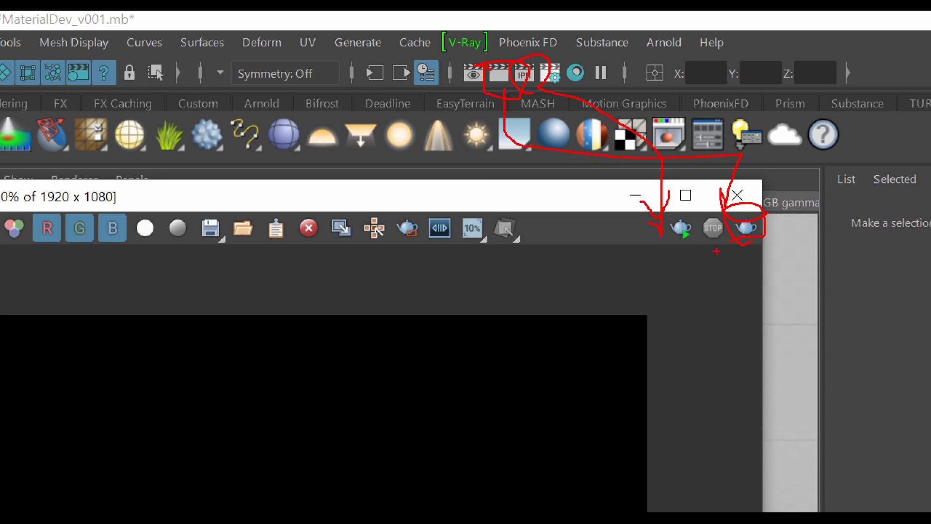
key(Escape)
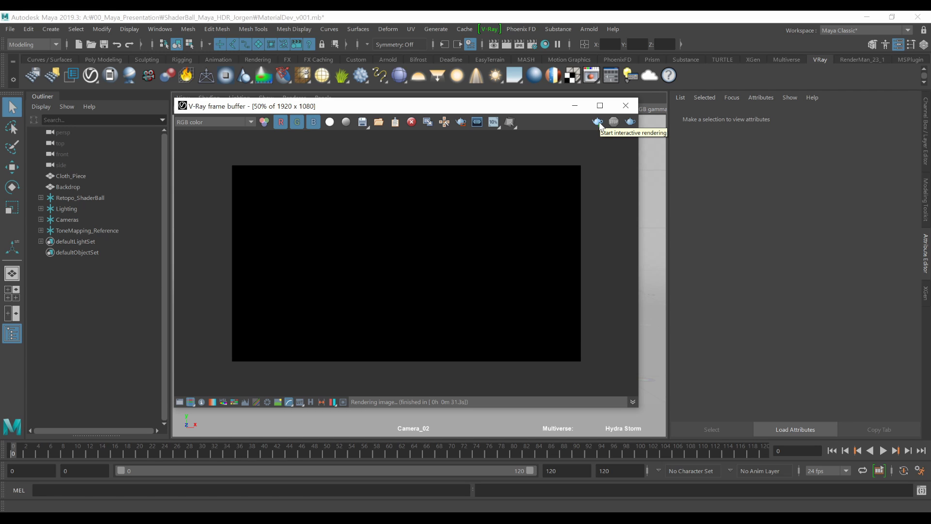
Start an interactive V-Ray render in the frame buffer and reposition its window while the scene loads.
click(599, 125)
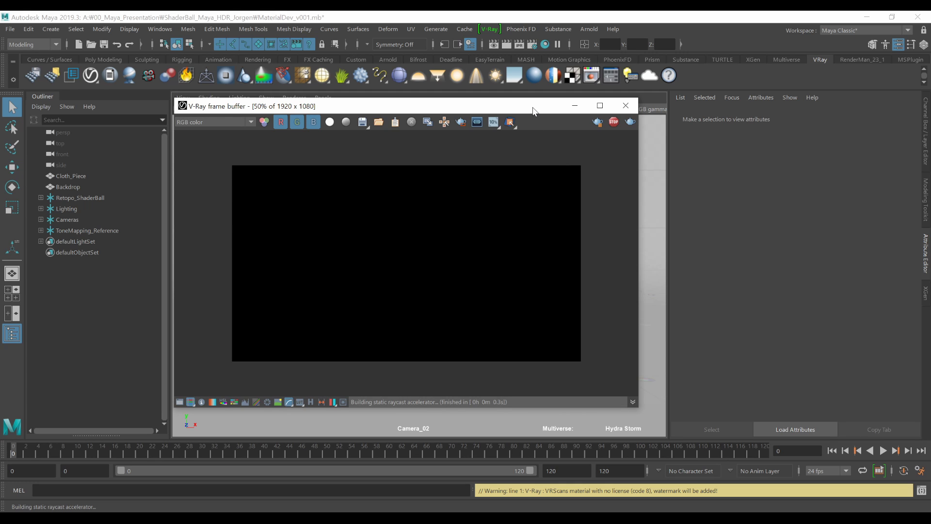
drag(535, 107, 541, 105)
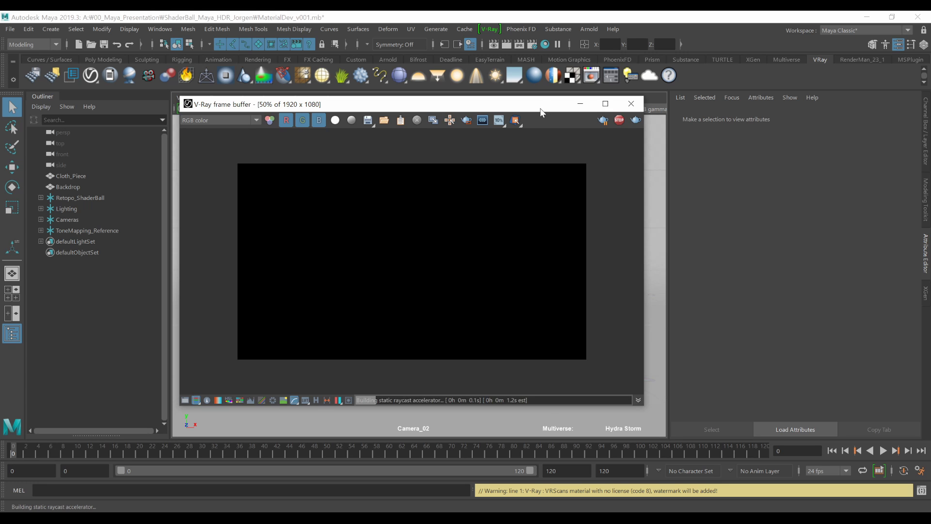
drag(539, 108, 481, 84)
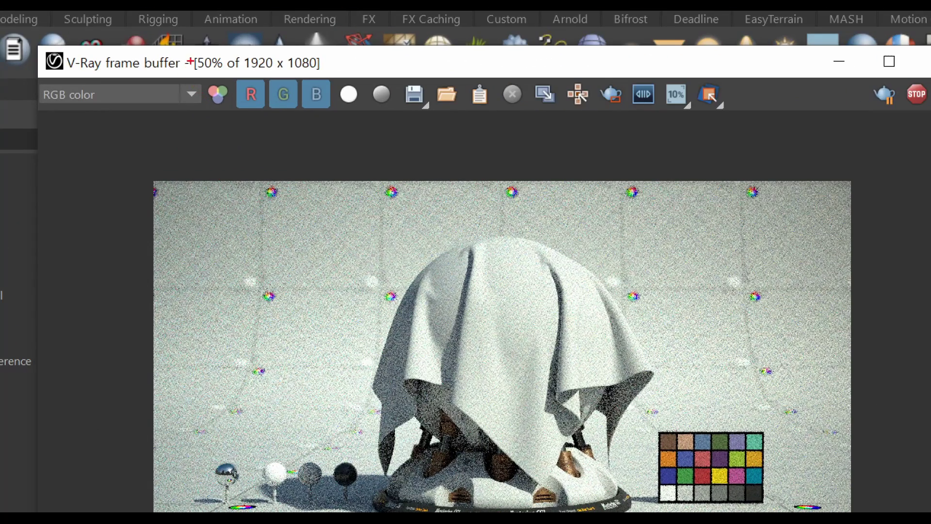
mouse_move(199, 72)
mouse_down()
mouse_move(276, 98)
mouse_move(202, 72)
mouse_up()
mouse_move(275, 67)
mouse_down()
mouse_move(287, 54)
mouse_move(273, 66)
mouse_up()
mouse_move(325, 70)
mouse_down()
mouse_move(309, 59)
mouse_move(289, 66)
mouse_up()
mouse_move(231, 76)
mouse_down()
mouse_move(191, 63)
mouse_move(224, 82)
mouse_move(241, 212)
mouse_up()
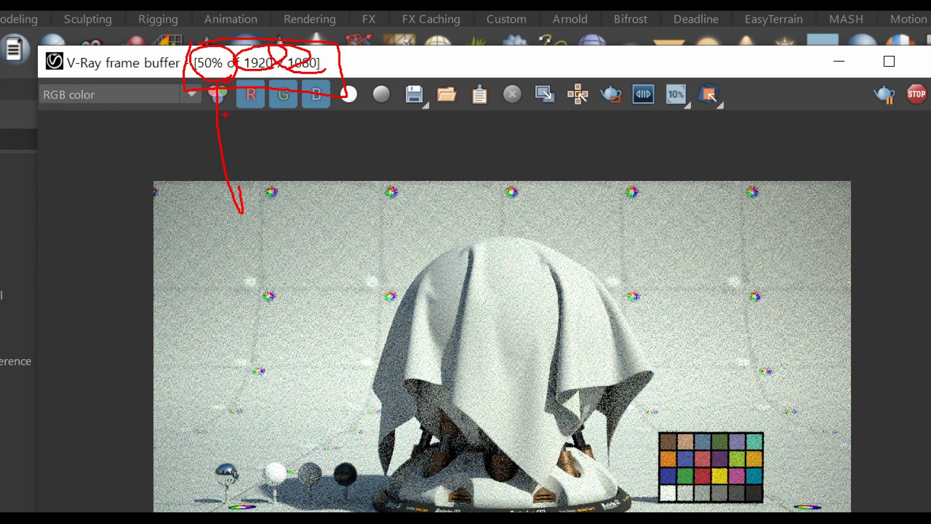
drag(215, 96, 237, 96)
mouse_move(285, 133)
mouse_down()
mouse_move(304, 209)
mouse_move(367, 164)
mouse_up()
key(Escape)
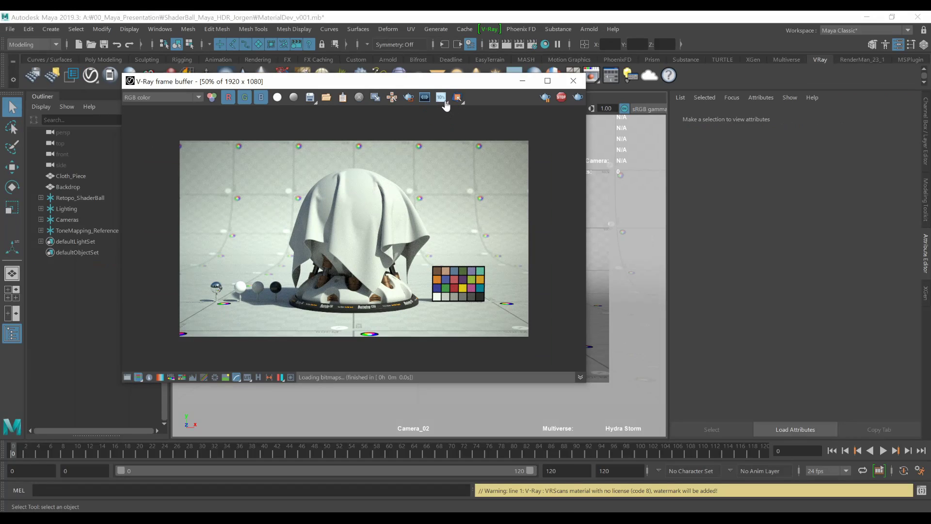
Set the frame buffer's test resolution to 50% of the render settings and display the image at 100% zoom.
click(446, 103)
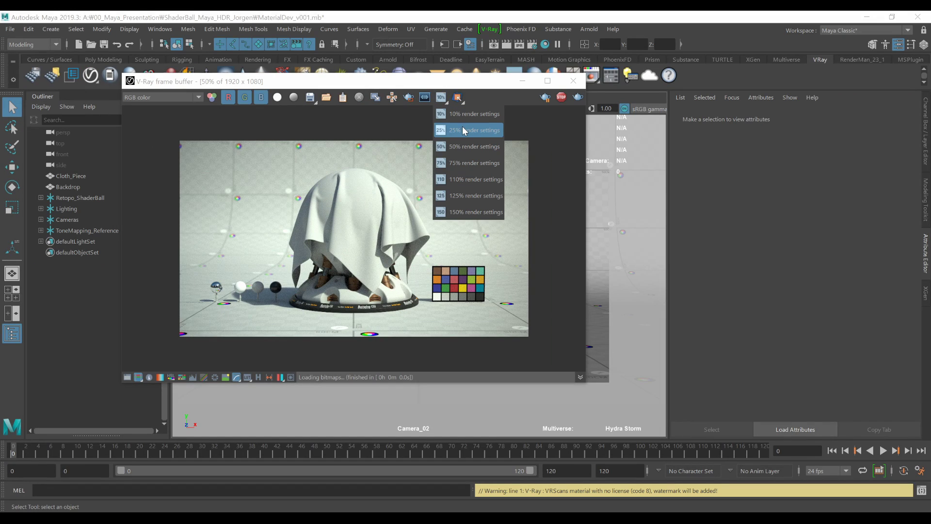
click(466, 151)
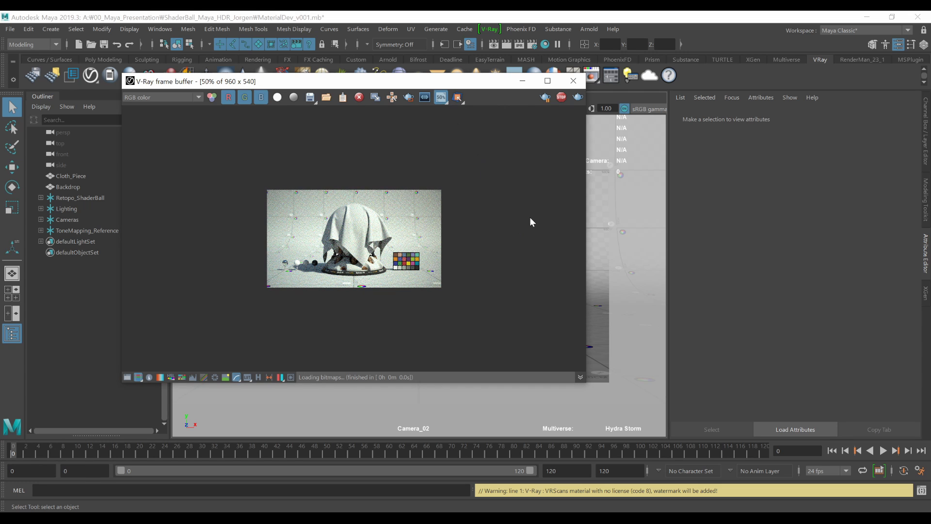
double_click(487, 195)
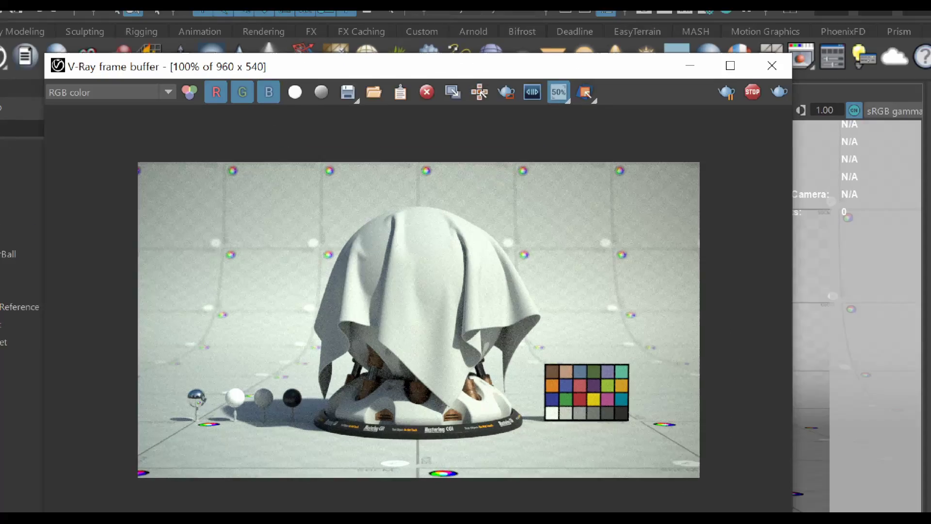
click(213, 63)
mouse_move(210, 49)
mouse_down()
mouse_move(262, 85)
mouse_move(203, 67)
mouse_move(191, 92)
mouse_move(220, 163)
mouse_move(264, 143)
mouse_up()
mouse_move(109, 177)
mouse_down()
mouse_move(105, 410)
mouse_move(805, 367)
mouse_move(116, 197)
mouse_up()
key(Escape)
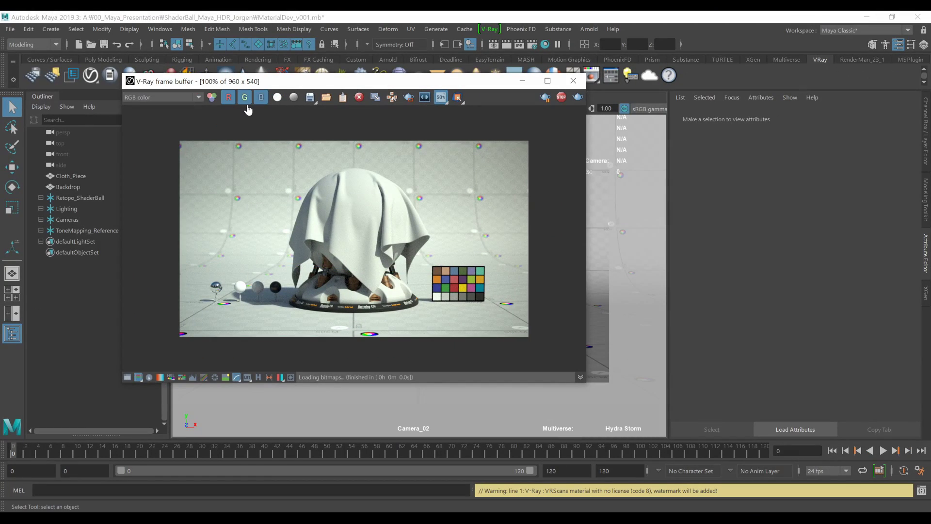
Turn on object selection in the frame buffer and select the cloth by picking it in the rendered image.
drag(405, 84, 522, 112)
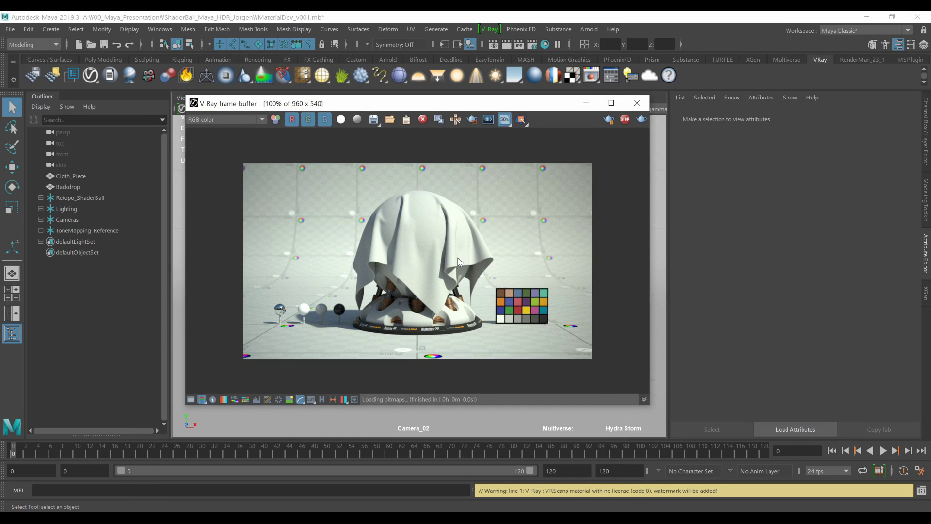
right_click(430, 218)
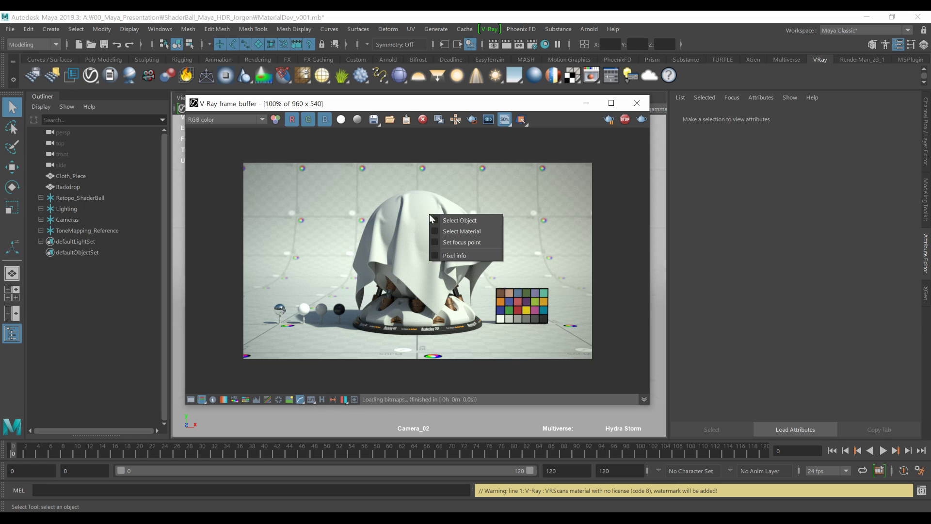
click(460, 223)
click(438, 251)
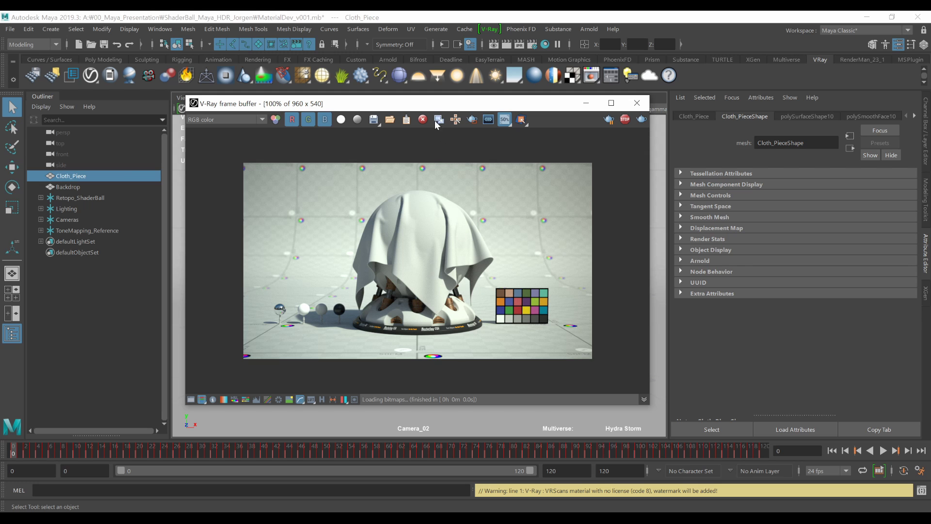
drag(433, 106, 741, 178)
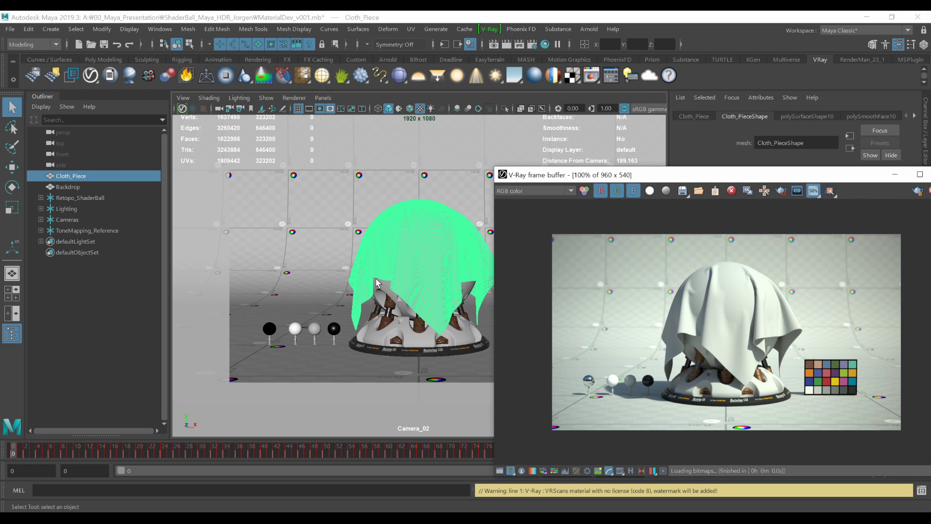
Select the dark reference sphere in the viewport, and reselect the cloth by picking it in the rendered image.
click(335, 328)
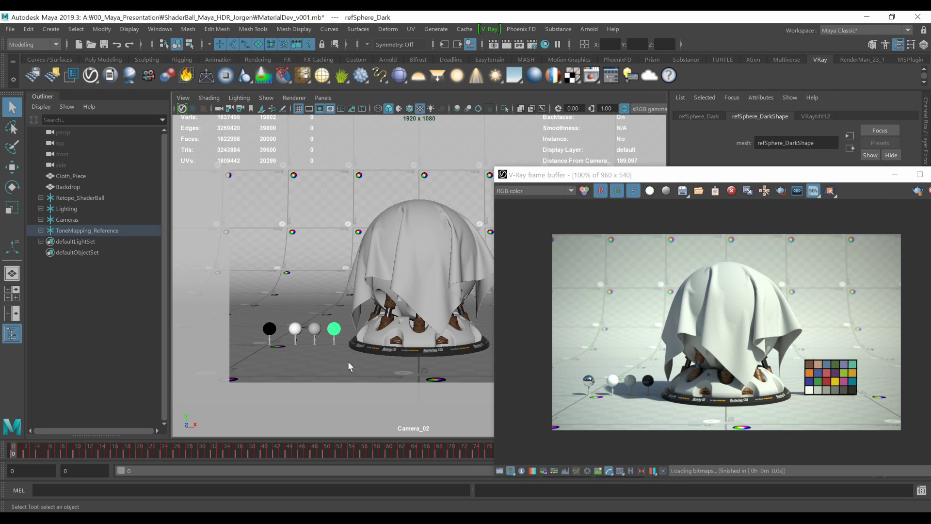
drag(588, 184, 254, 103)
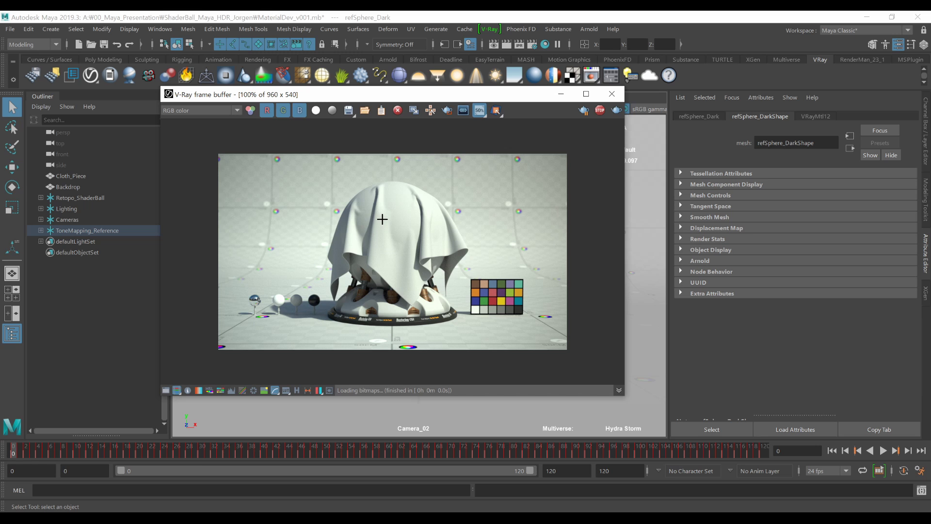
click(382, 222)
Assign a new VRayMtl material to the selected cloth.
drag(383, 95, 448, 119)
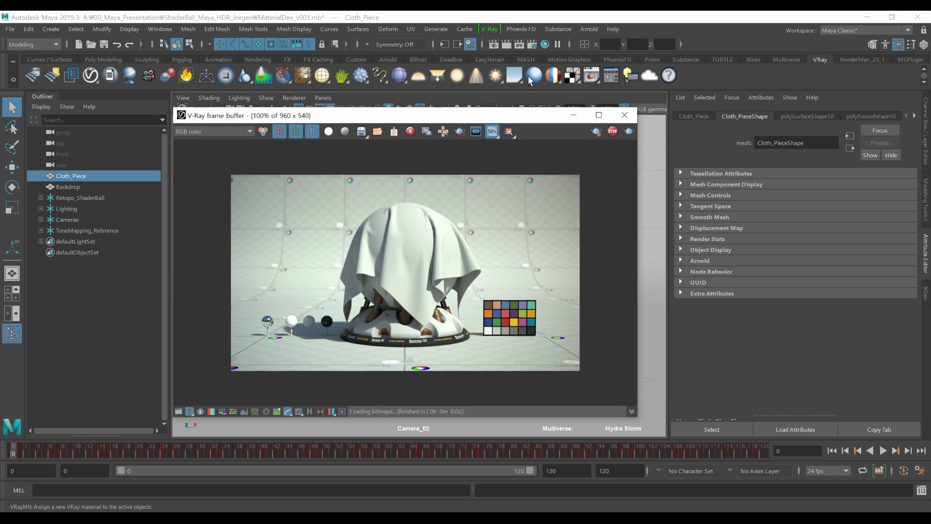
click(537, 74)
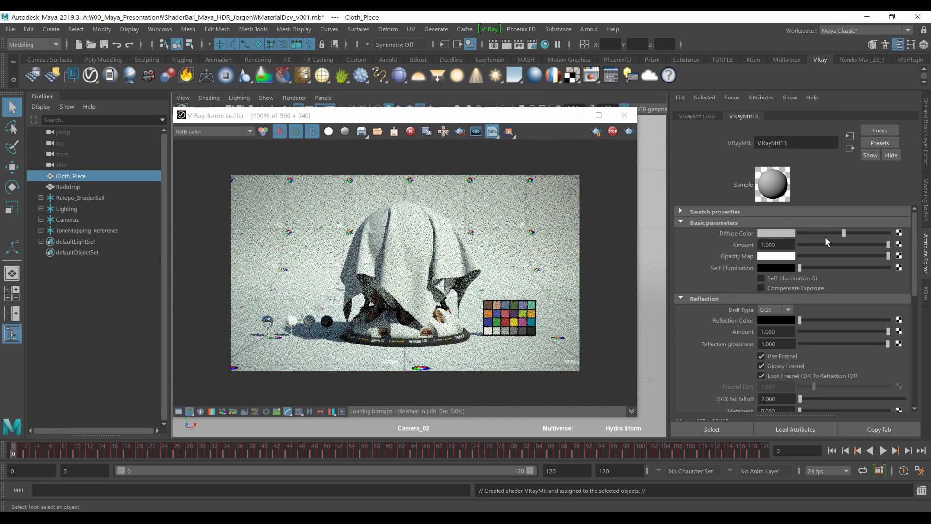
Set the cloth material's metalness to 1.000 and its reflection color to white.
scroll(829, 343, down, 3)
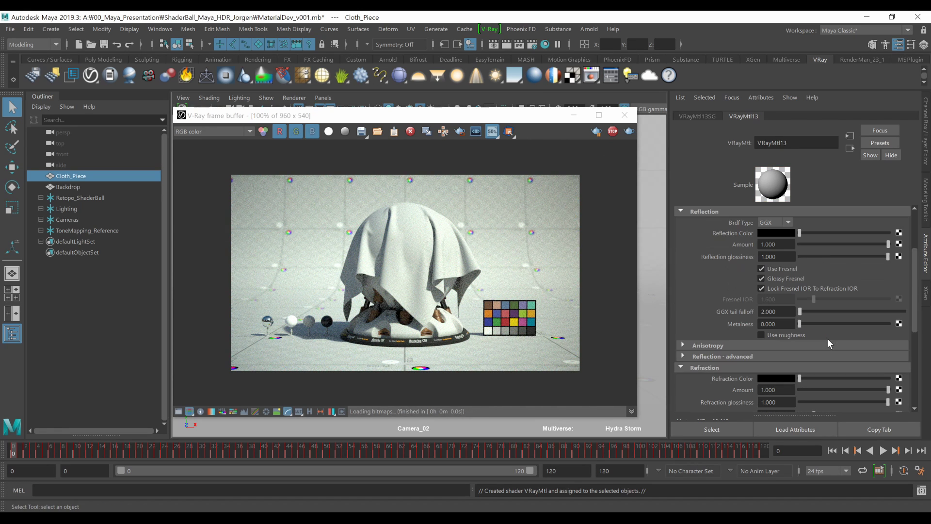
drag(799, 324, 923, 330)
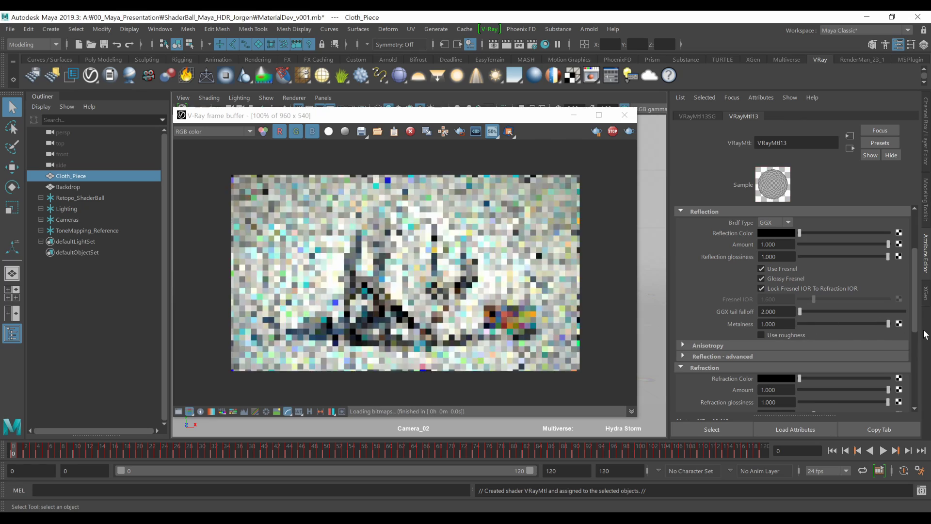
drag(799, 233, 922, 245)
Set the cloth material's diffuse color to golden brown (about H 26.9, S 0.912, V 0.303) and its reflection glossiness to 0.690.
scroll(856, 261, up, 3)
scroll(856, 260, up, 1)
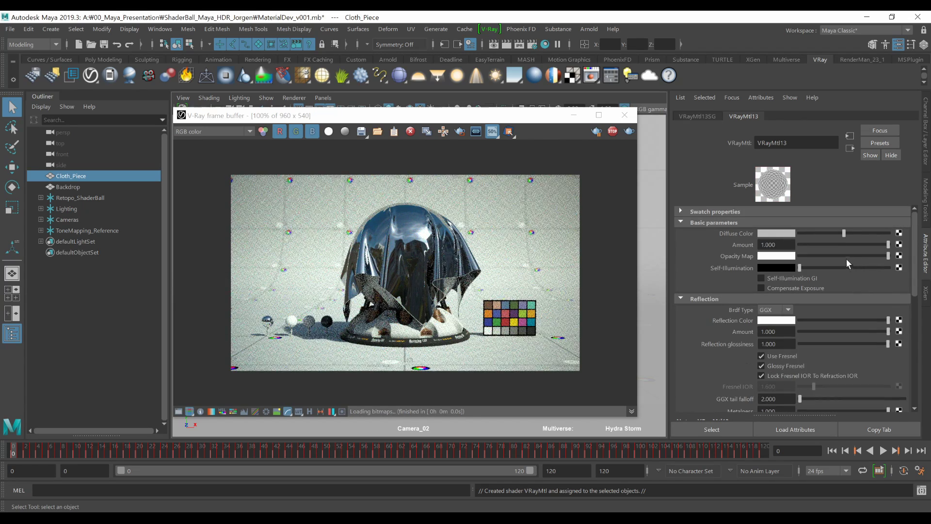
click(789, 237)
click(907, 260)
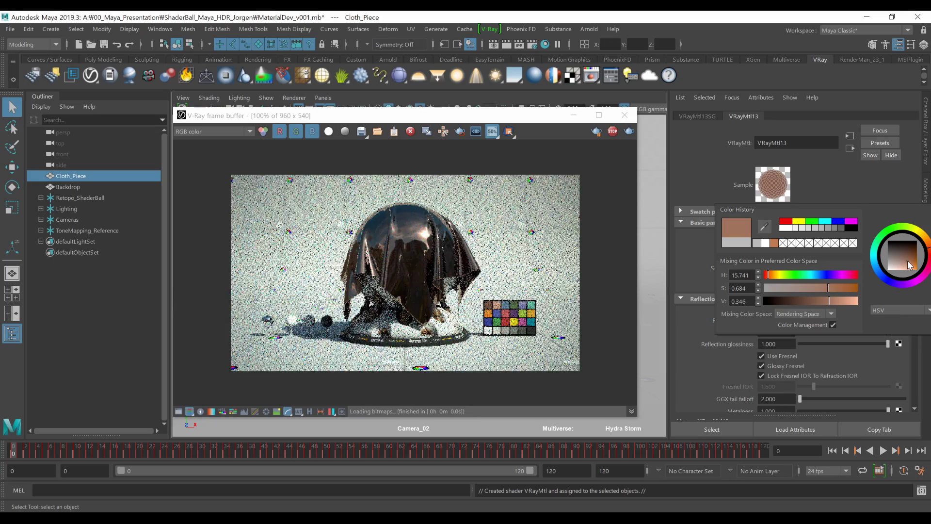
click(902, 264)
drag(929, 248, 913, 260)
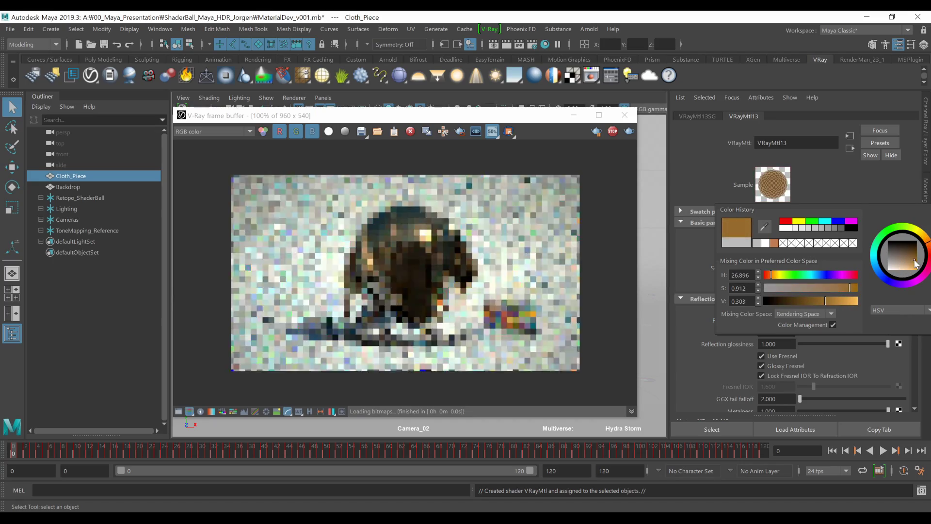
drag(887, 343, 860, 345)
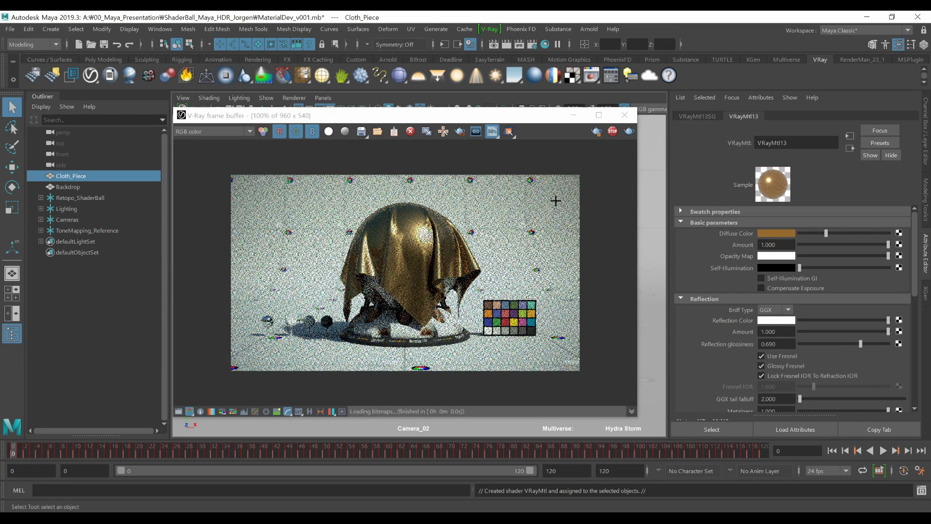
Switch the frame buffer to material selection and pick materials in the rendered image, including the backdrop's, ending with the cloth's material.
right_click(436, 243)
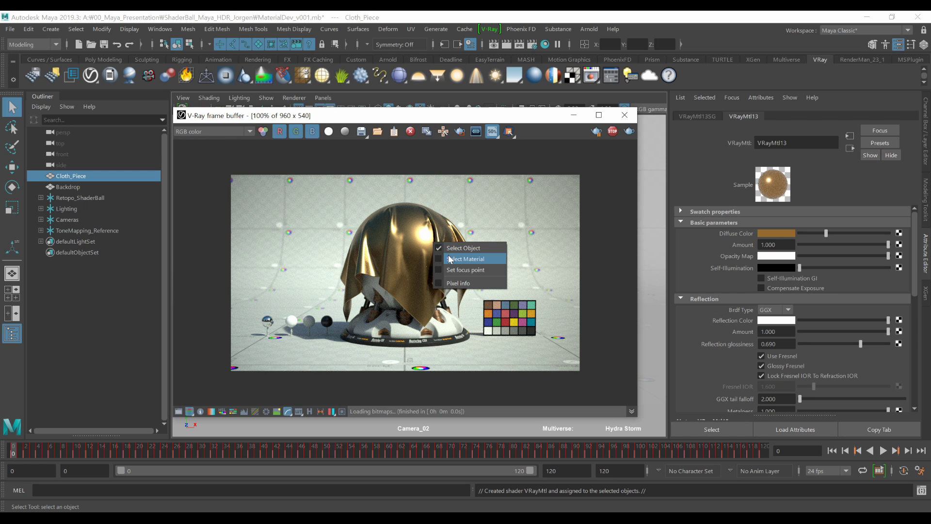
click(504, 314)
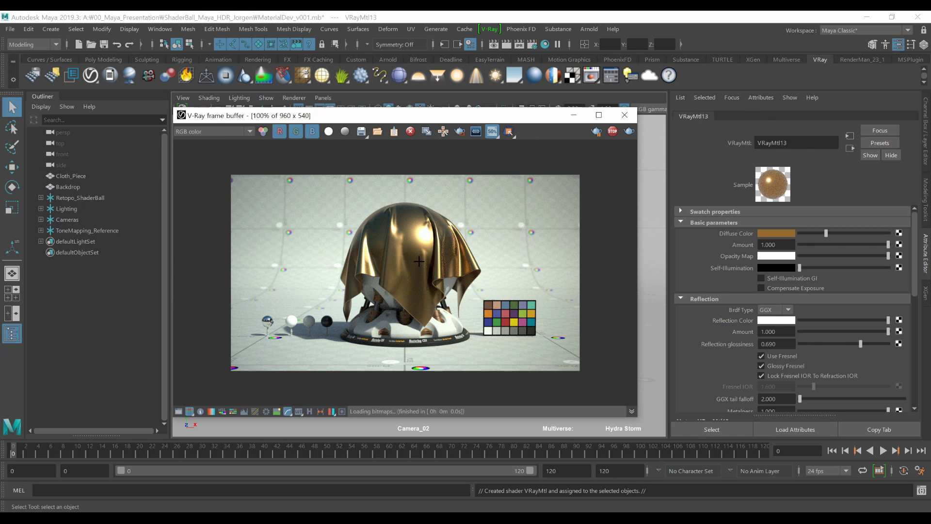
click(328, 320)
click(303, 238)
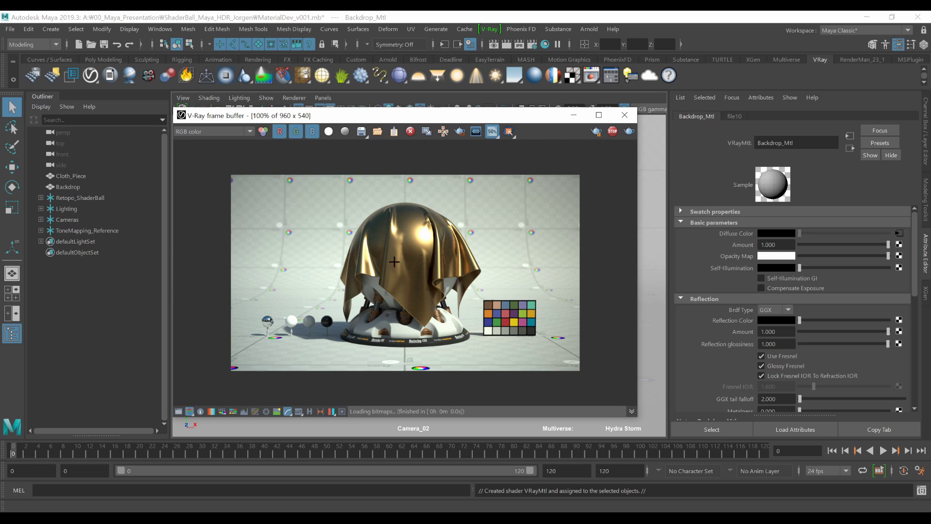
click(384, 275)
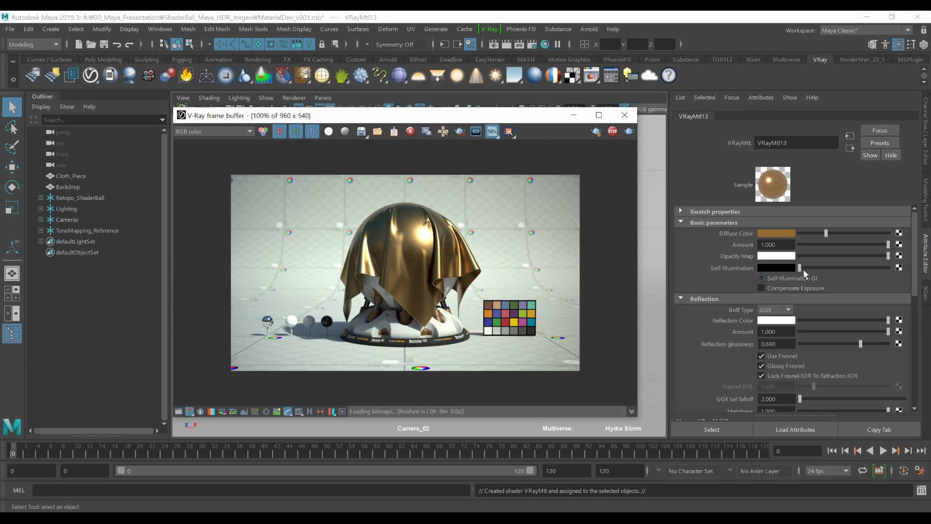
Try a brighter diffuse color on the cloth material, settle on a slightly darker golden brown, and set reflection glossiness to 0.607.
mouse_move(825, 233)
mouse_down()
mouse_move(813, 233)
mouse_move(837, 234)
mouse_up()
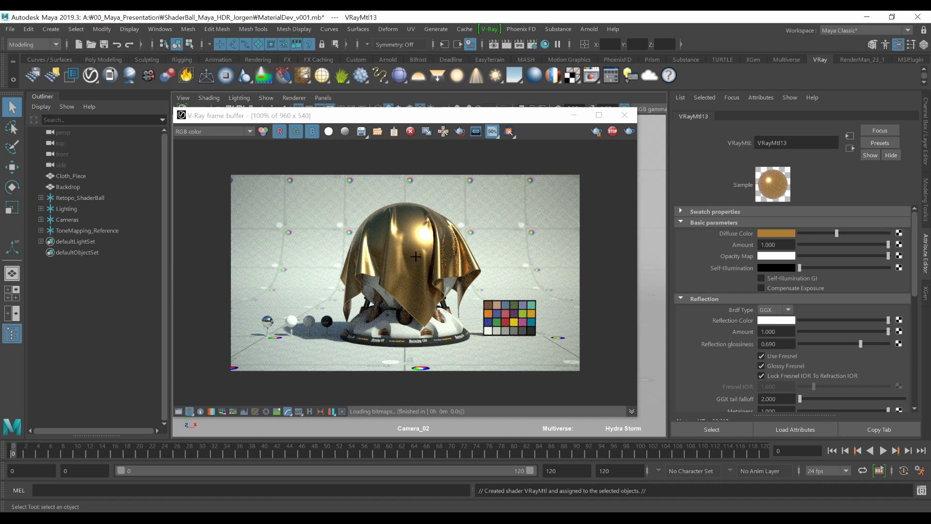
drag(831, 234, 816, 233)
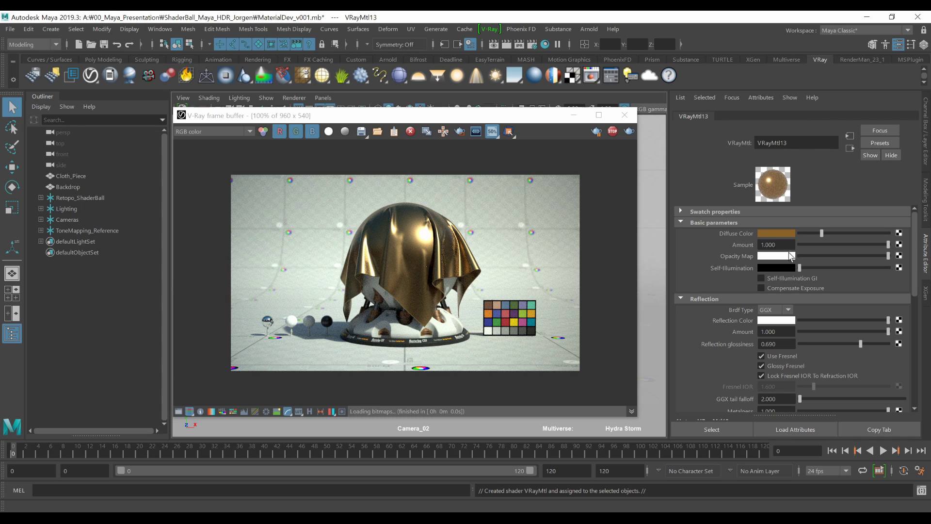
mouse_move(859, 347)
mouse_down()
mouse_move(837, 342)
mouse_move(853, 345)
mouse_up()
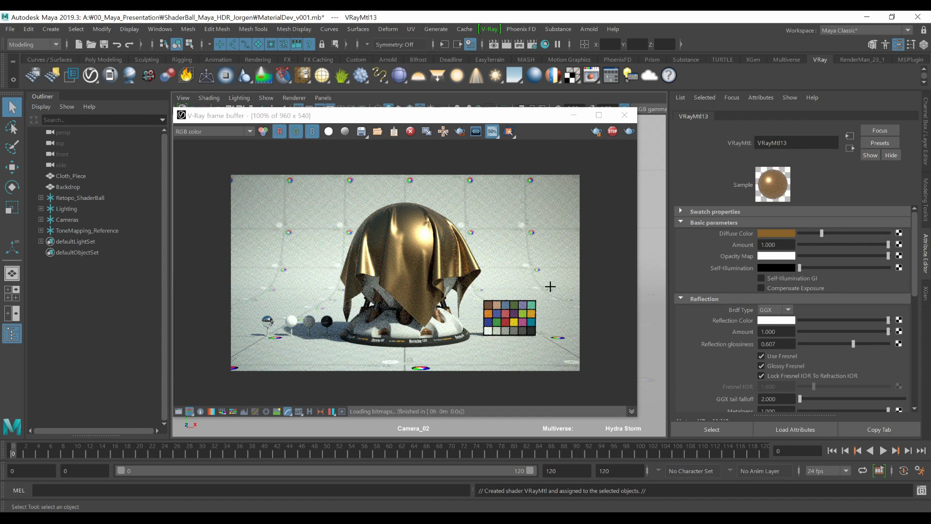
Examine the cloth's metallic shading up close in the frame buffer, and compare it with the color chart and backdrop at 100% zoom.
scroll(407, 252, up, 2)
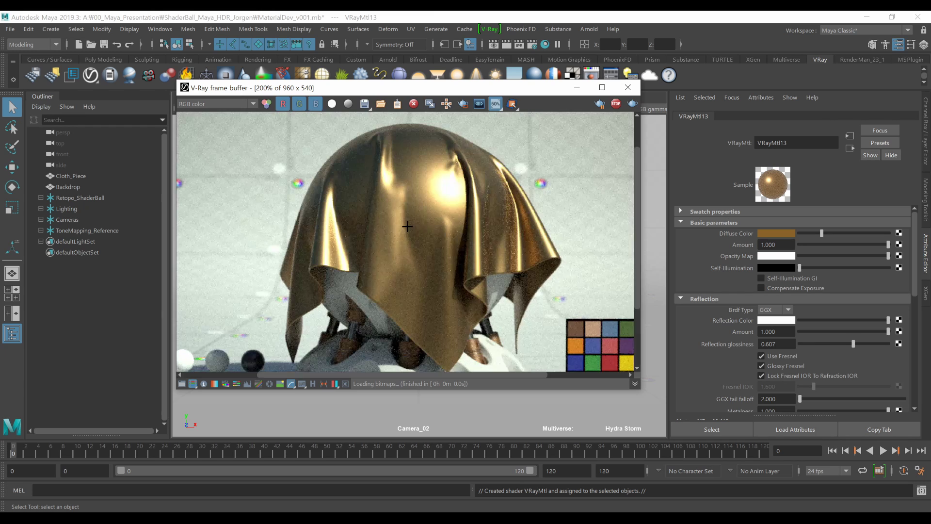
middle_drag(354, 223, 450, 256)
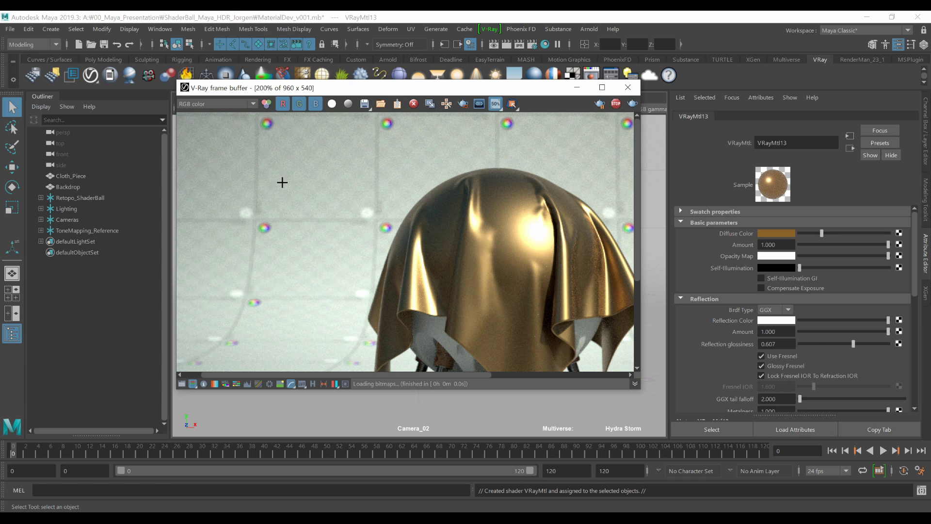
mouse_move(297, 212)
mouse_down()
mouse_move(354, 153)
mouse_move(288, 226)
mouse_up()
key(Escape)
scroll(488, 204, down, 2)
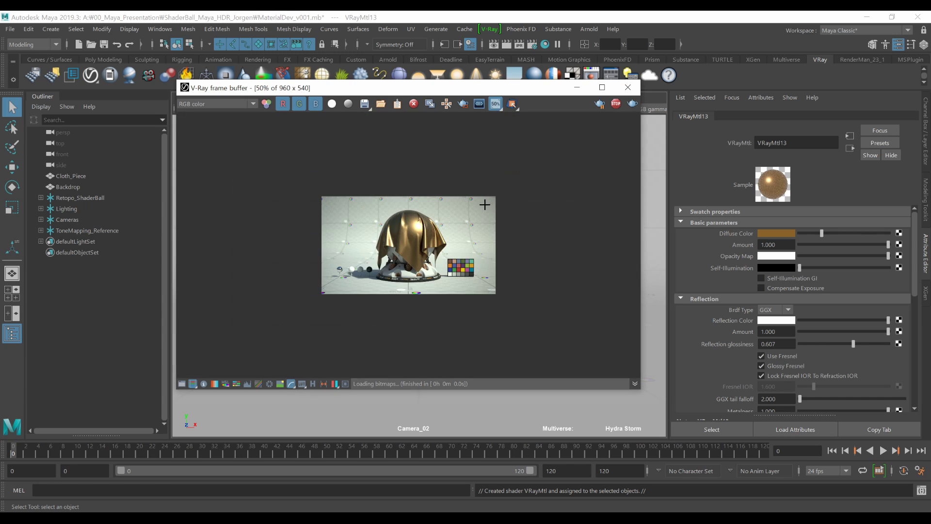
scroll(484, 202, up, 1)
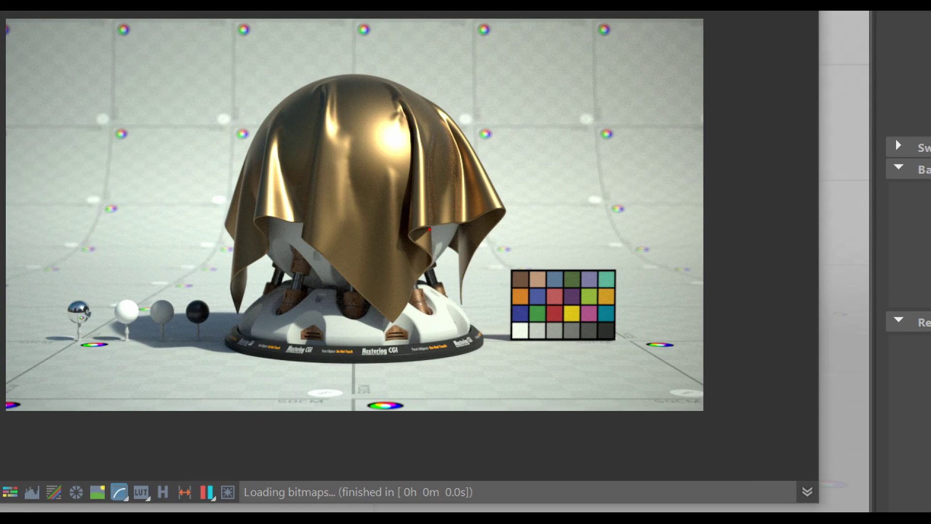
drag(360, 232, 385, 177)
drag(259, 189, 320, 148)
mouse_move(528, 259)
mouse_down()
mouse_move(577, 329)
mouse_move(545, 247)
mouse_up()
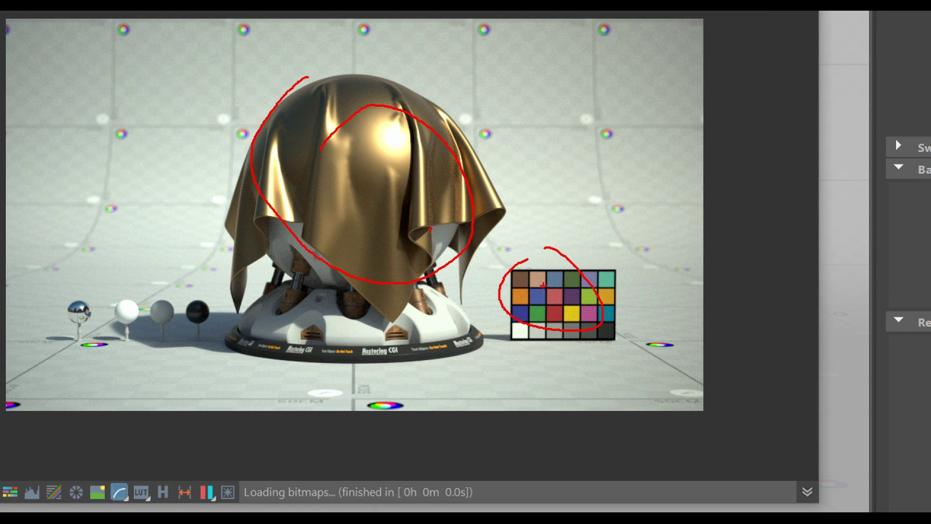
mouse_move(547, 63)
mouse_down()
mouse_move(533, 77)
mouse_move(625, 57)
mouse_move(533, 62)
mouse_up()
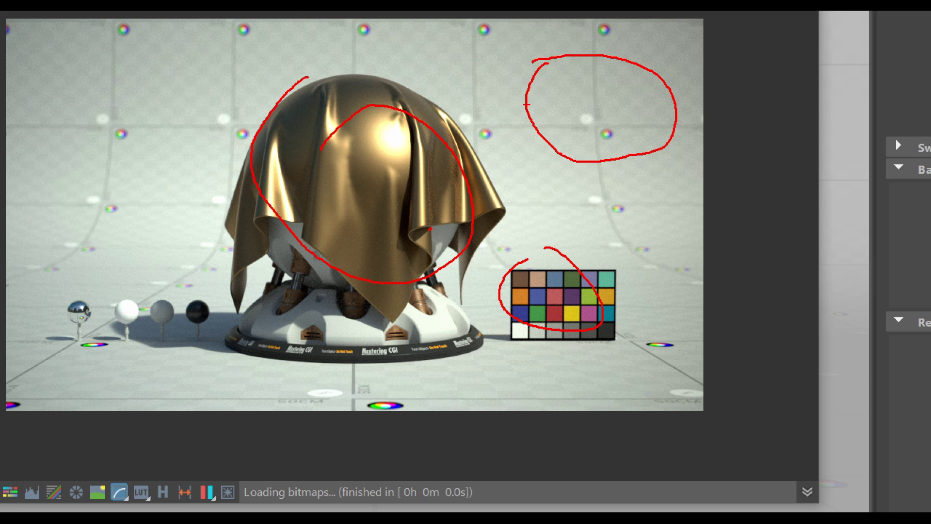
key(Escape)
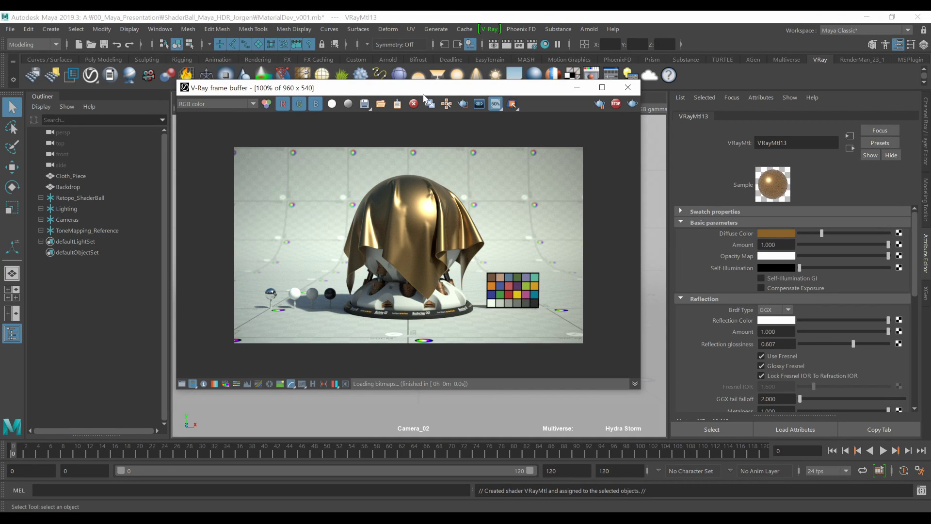
Select Camera_02 and review its V-Ray physical camera attributes, including F-number, shutter speed and ISO.
drag(423, 89, 414, 137)
click(219, 109)
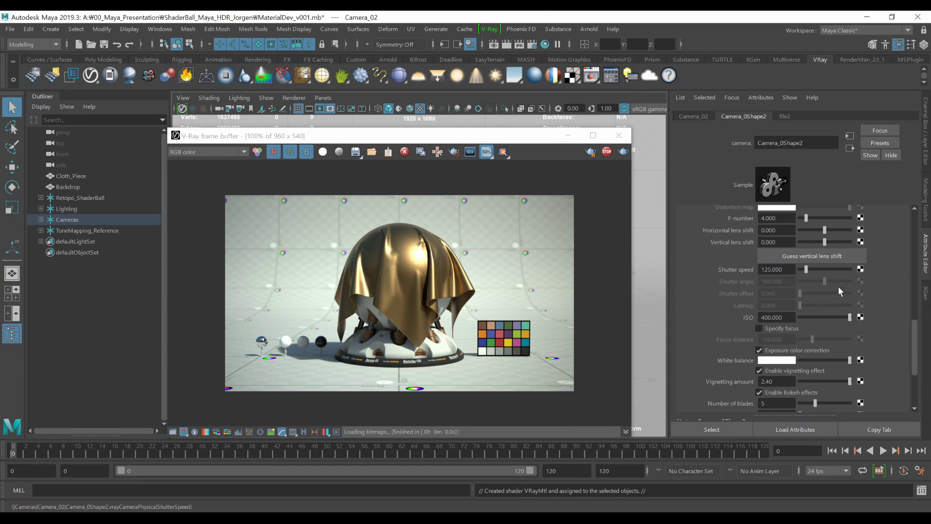
scroll(811, 318, up, 5)
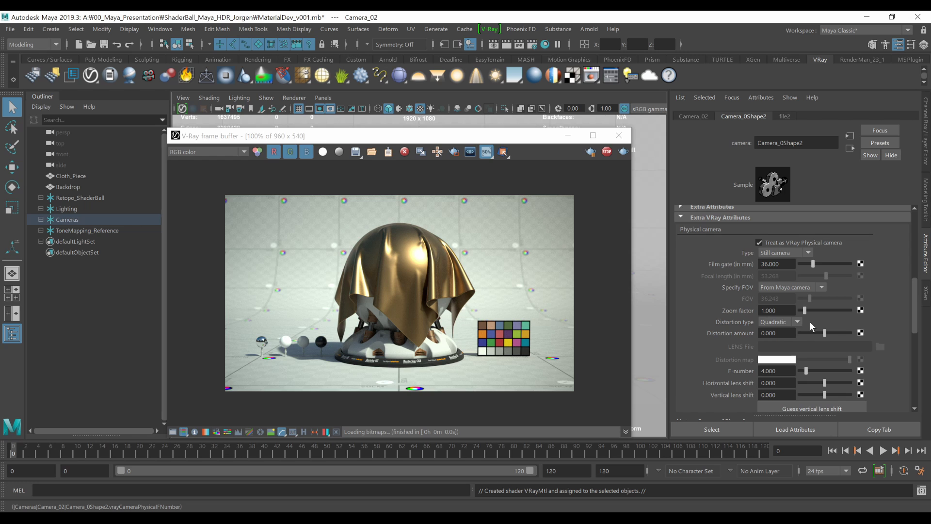
scroll(772, 344, down, 4)
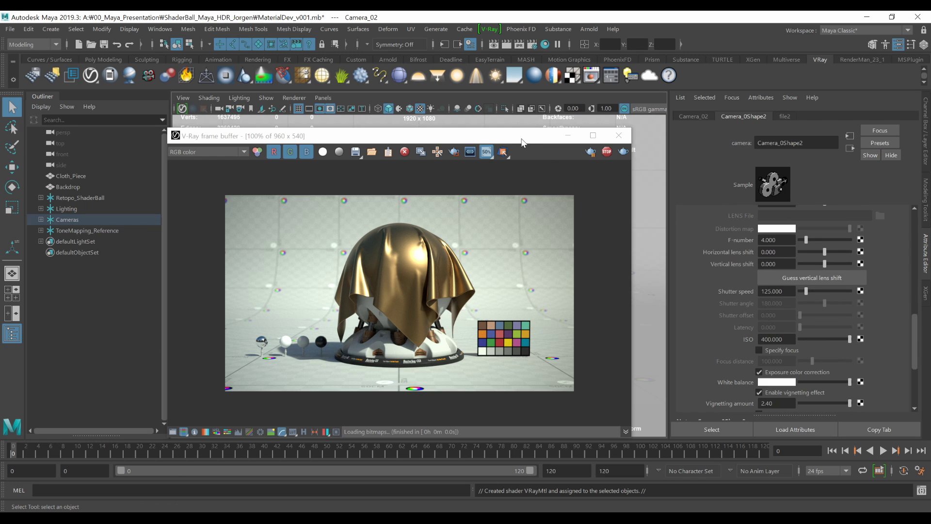
drag(522, 141, 571, 98)
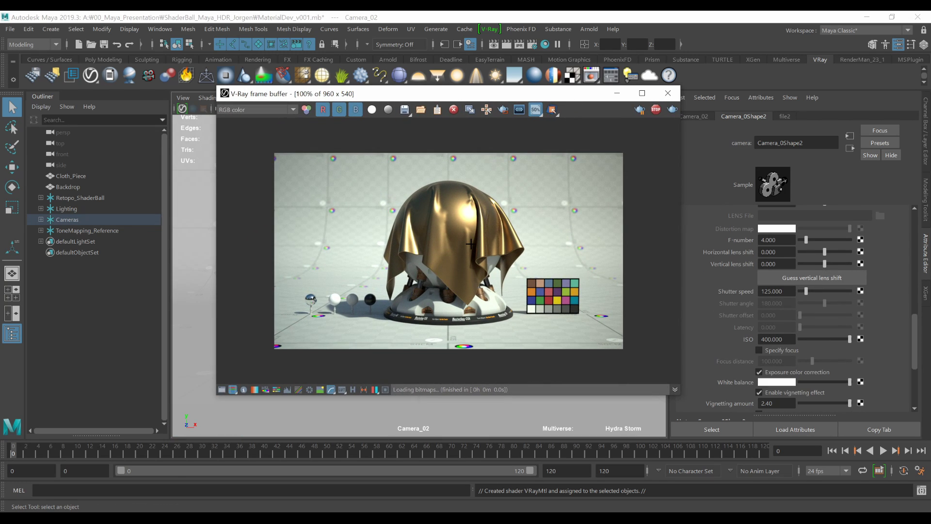
Turn on focus point picking in the frame buffer and focus the camera on the backdrop in the rendered image.
right_click(450, 206)
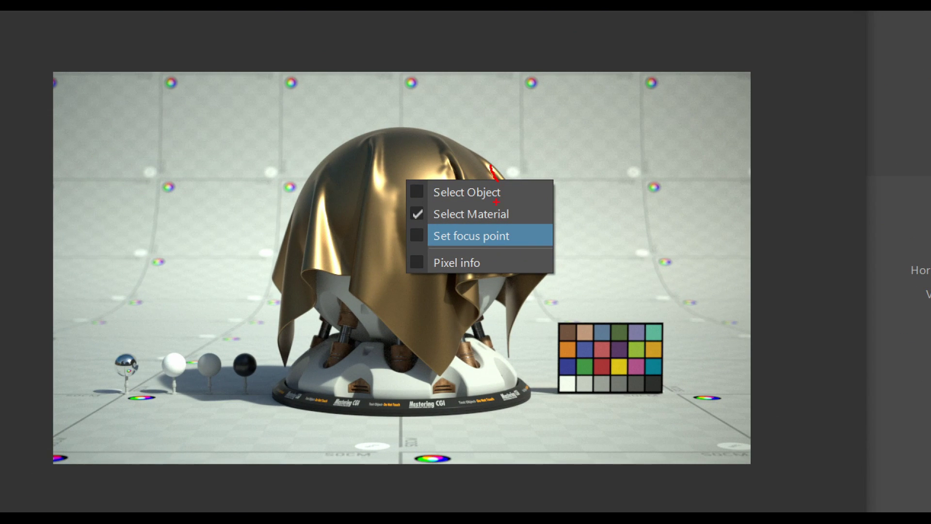
drag(493, 207, 492, 171)
drag(417, 240, 451, 224)
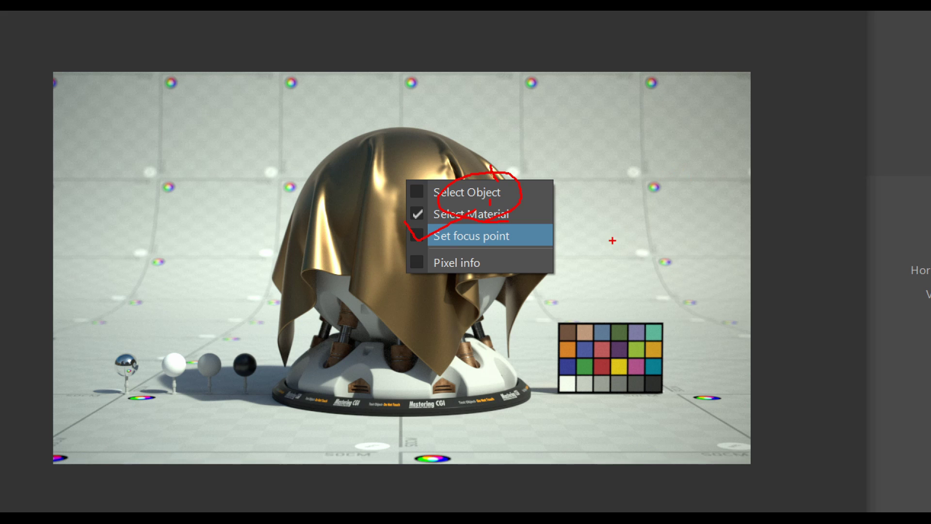
key(Escape)
right_click(472, 223)
click(479, 250)
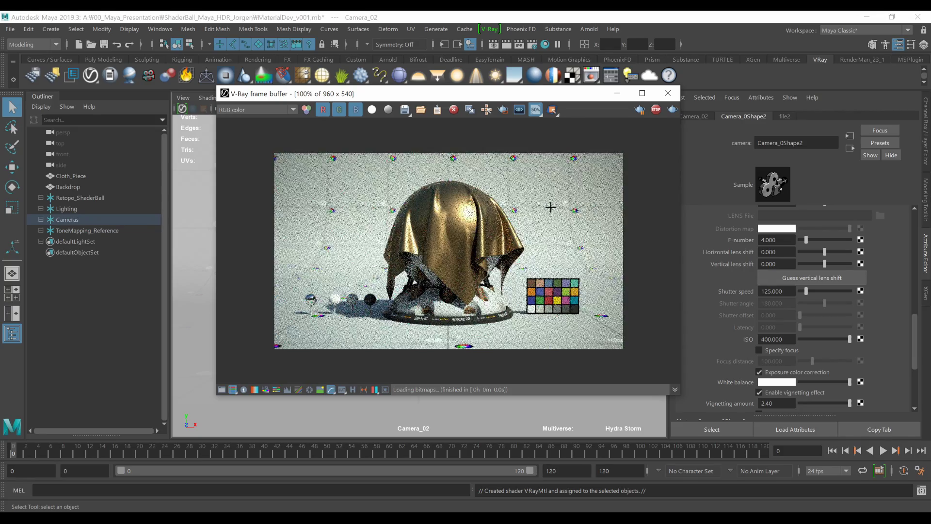
Refocus the camera on the cloth by picking it in the rendered image, and turn off focus point picking.
scroll(525, 241, up, 1)
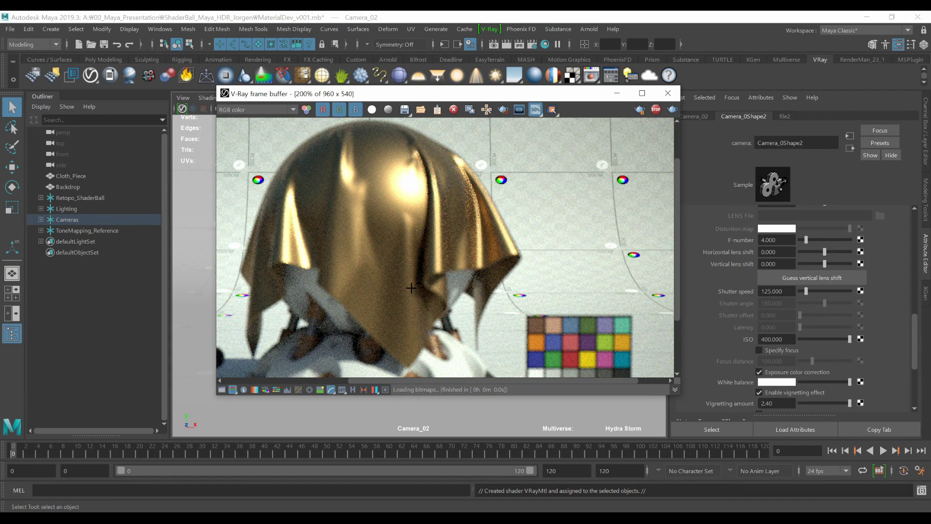
middle_drag(411, 288, 464, 270)
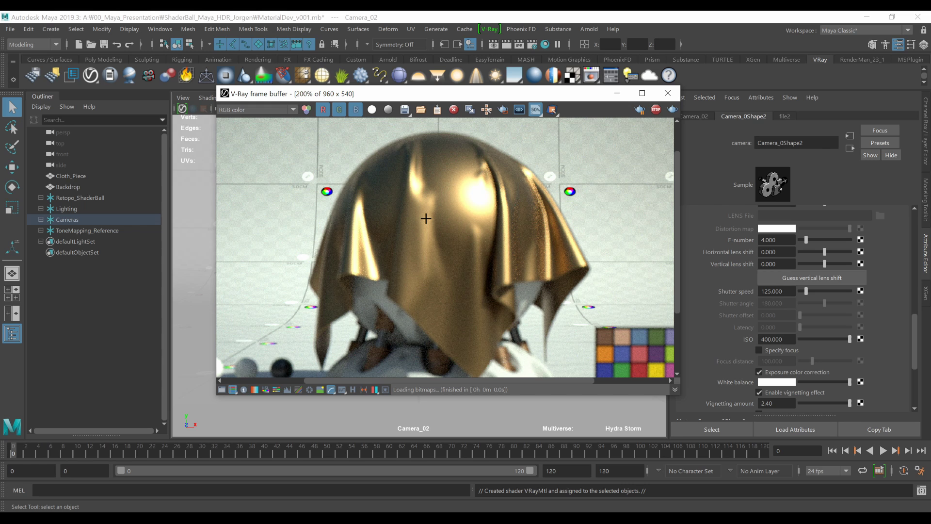
middle_drag(427, 218, 440, 237)
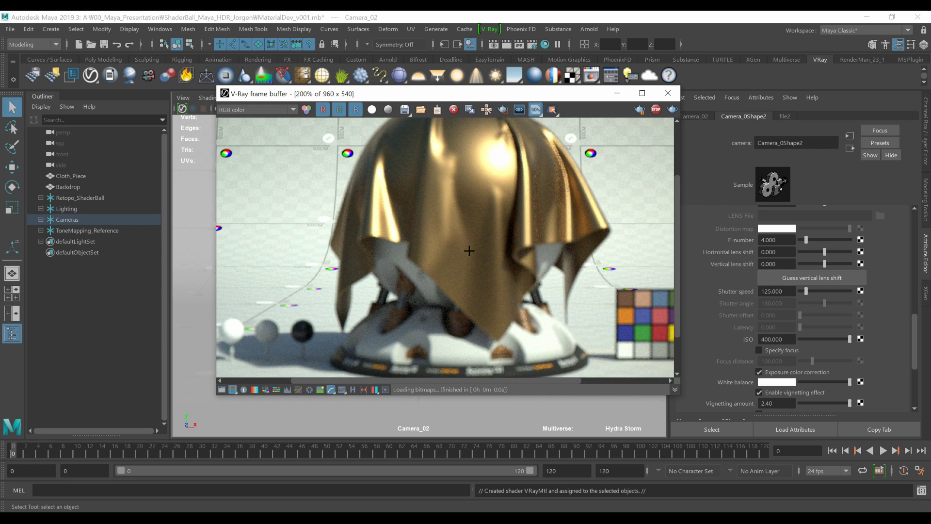
click(442, 180)
middle_drag(505, 224, 489, 237)
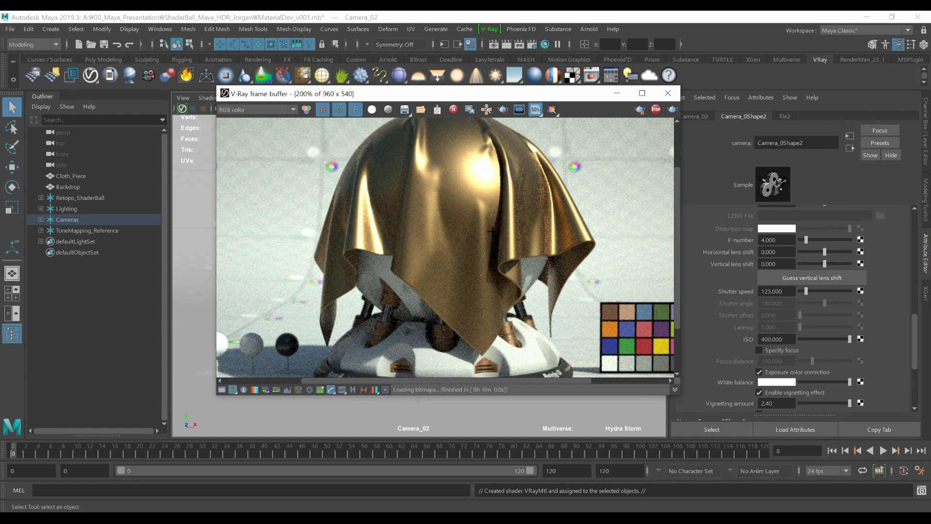
scroll(479, 238, down, 2)
right_click(465, 209)
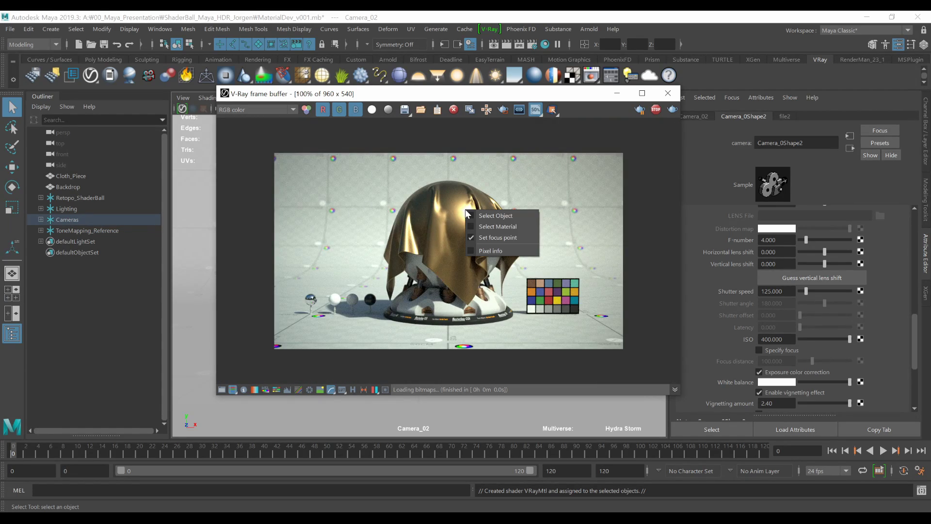
click(496, 237)
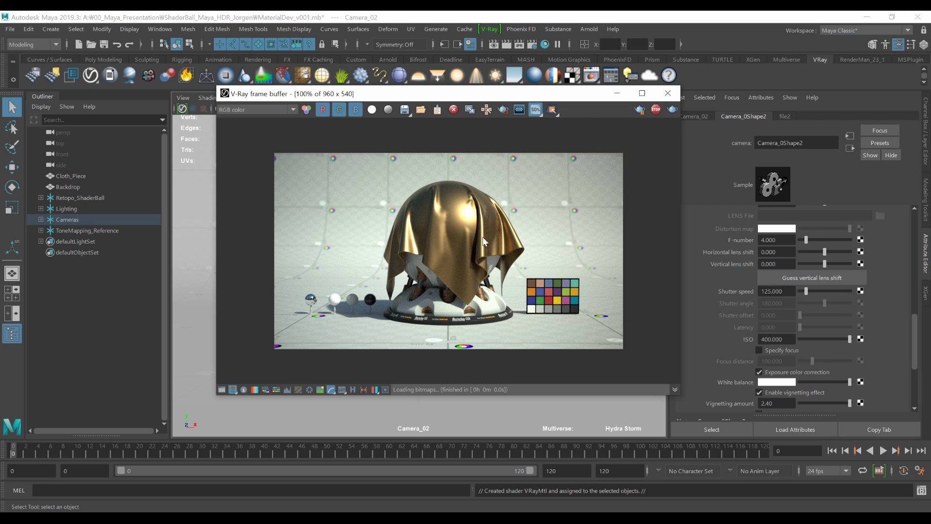
Open the pixel information read-out for the render at 200% zoom and inspect the light skin-tone patch of the color chart.
scroll(482, 237, up, 2)
middle_drag(476, 250, 413, 202)
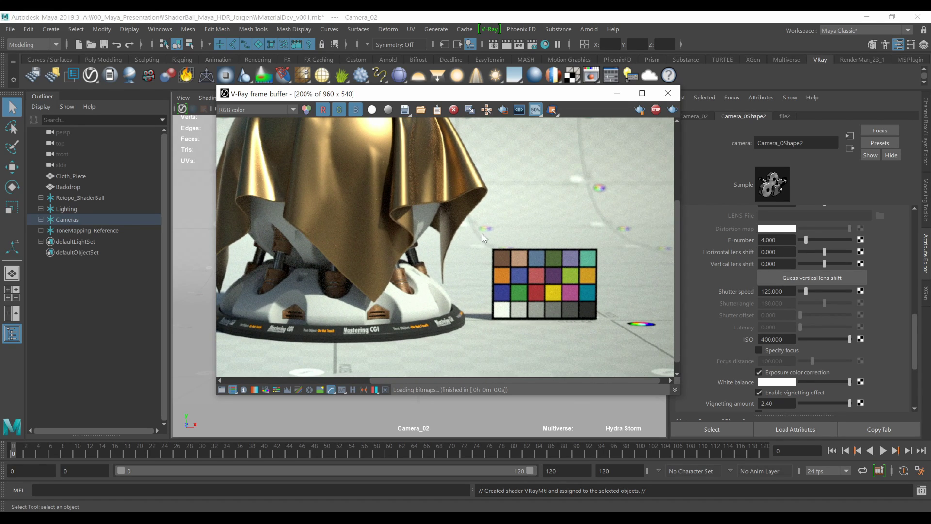
right_click(511, 193)
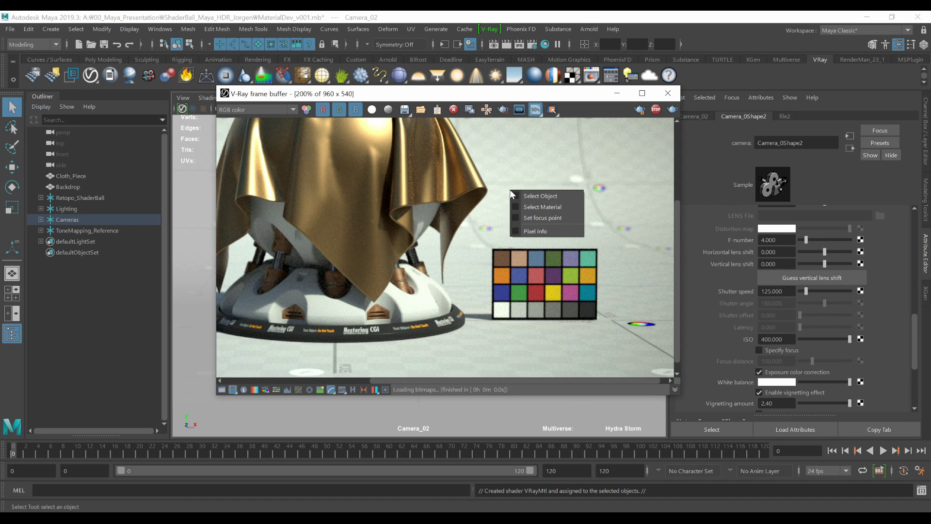
click(533, 232)
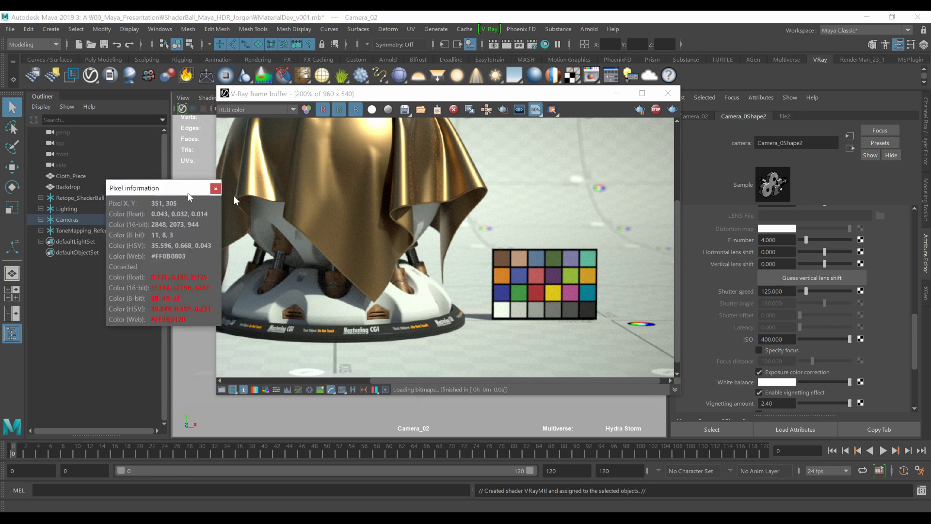
drag(145, 183, 390, 194)
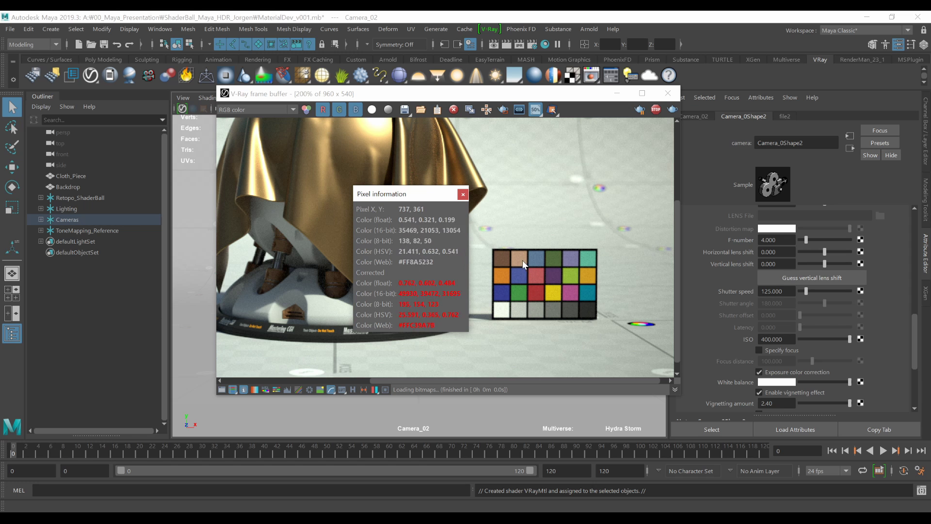
key(ctrl+1)
click(522, 260)
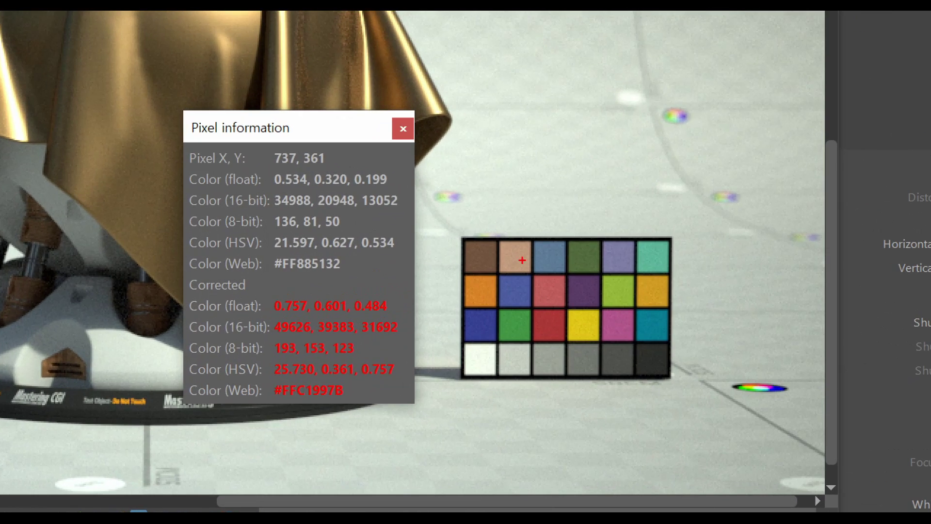
mouse_move(380, 270)
mouse_down()
mouse_move(285, 279)
mouse_move(367, 272)
mouse_up()
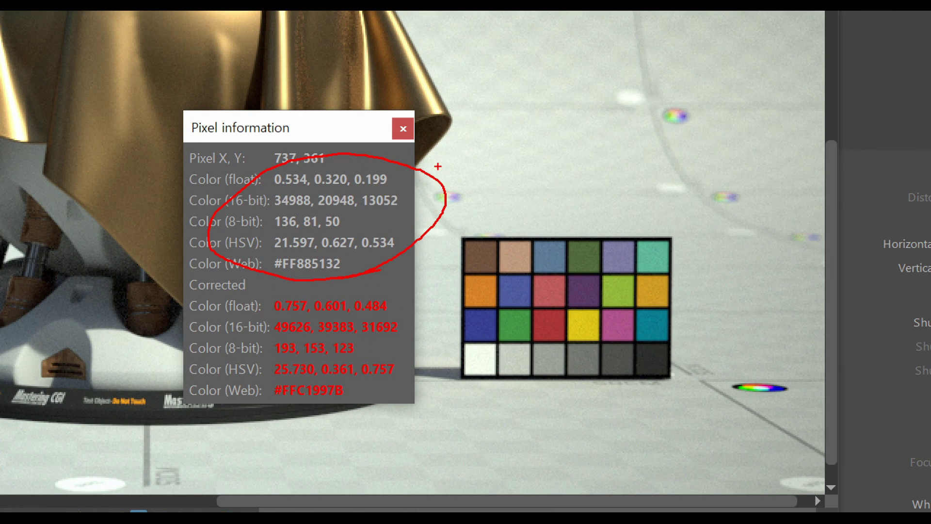
mouse_move(480, 131)
mouse_down()
mouse_move(495, 148)
mouse_move(475, 159)
mouse_up()
drag(524, 140, 580, 169)
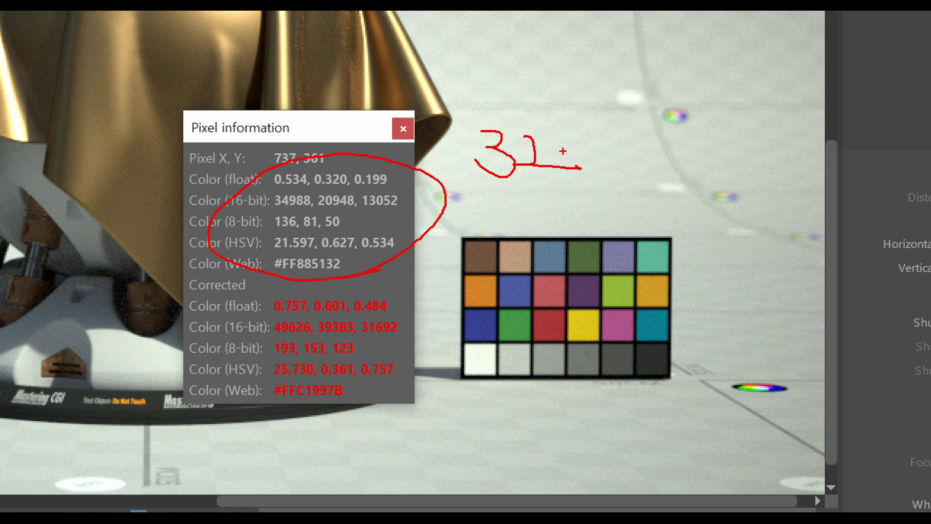
mouse_move(573, 117)
mouse_down()
mouse_move(566, 151)
mouse_move(629, 173)
mouse_up()
click(611, 118)
mouse_move(622, 150)
mouse_down()
mouse_move(679, 152)
mouse_move(646, 190)
mouse_up()
mouse_move(631, 196)
mouse_down()
mouse_move(685, 89)
mouse_move(588, 185)
mouse_up()
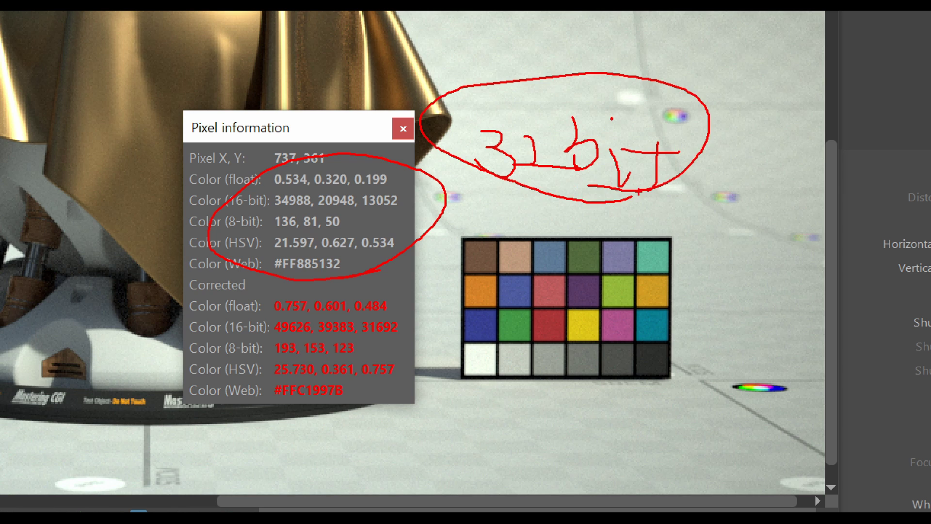
drag(728, 150, 774, 192)
drag(784, 155, 783, 164)
mouse_move(783, 170)
mouse_down()
mouse_move(778, 183)
mouse_move(780, 174)
mouse_up()
drag(793, 170, 796, 179)
mouse_move(807, 200)
mouse_down()
mouse_move(728, 159)
mouse_move(779, 205)
mouse_up()
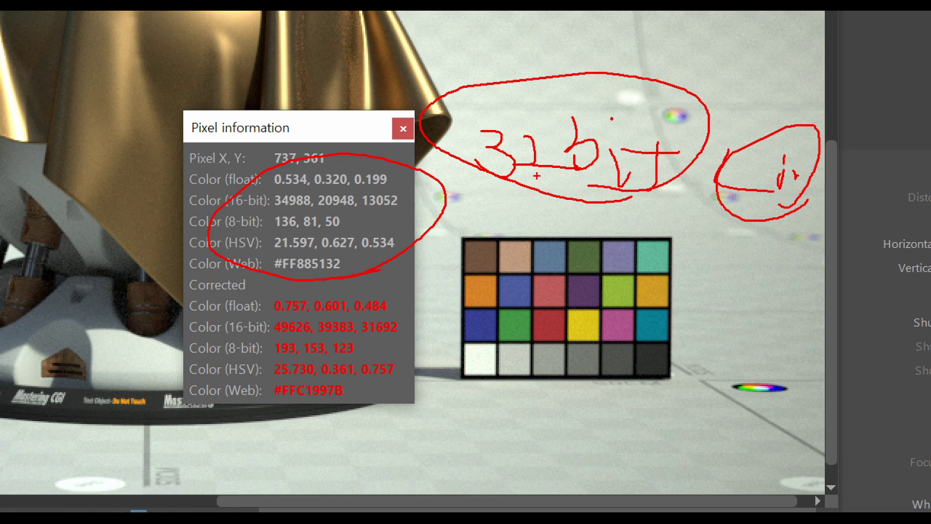
mouse_move(487, 151)
mouse_down()
mouse_move(423, 164)
mouse_move(431, 187)
mouse_move(229, 186)
mouse_move(240, 203)
mouse_up()
mouse_move(373, 245)
mouse_down()
mouse_move(412, 268)
mouse_move(398, 311)
mouse_up()
drag(387, 293, 441, 313)
mouse_move(372, 405)
mouse_down()
mouse_move(436, 383)
mouse_move(172, 362)
mouse_up()
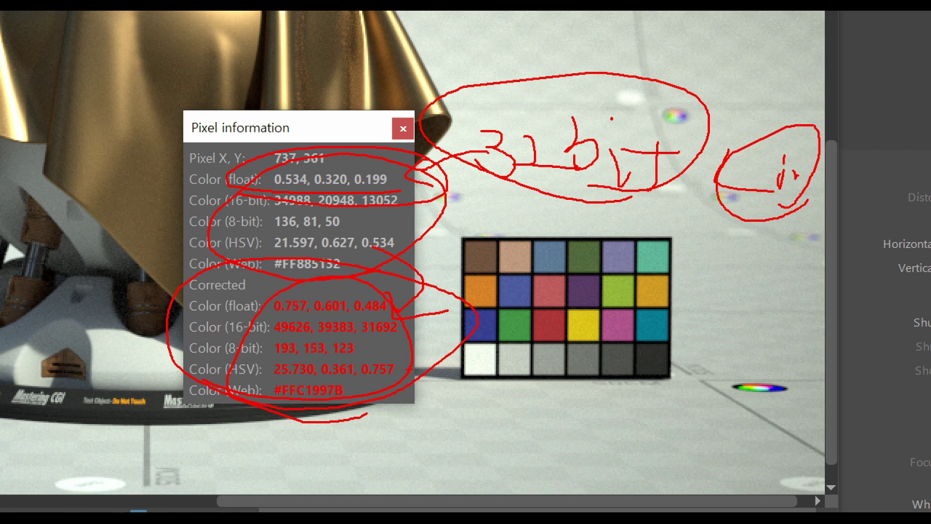
key(Escape)
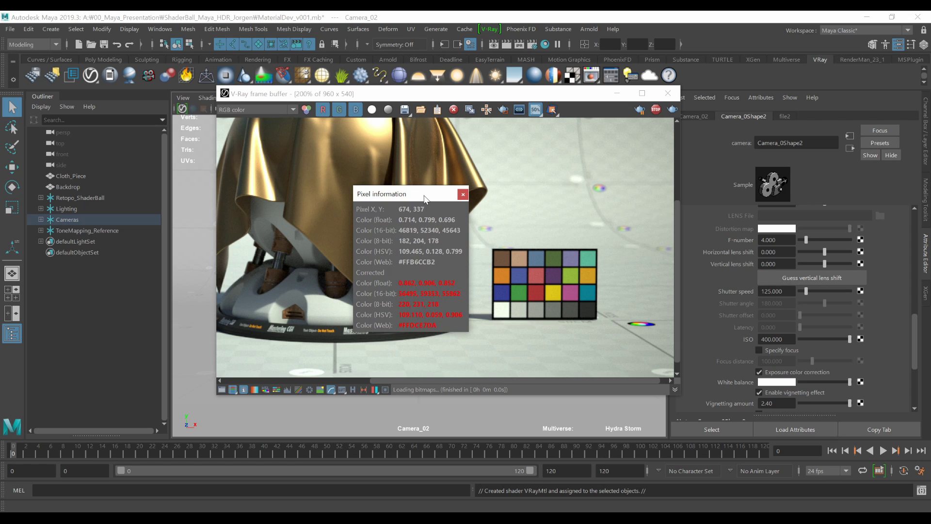
Move the pixel read-out clear of the color chart and sample the skin-tone patch and the middle gray patch in its lowest row.
drag(423, 194, 699, 204)
click(519, 255)
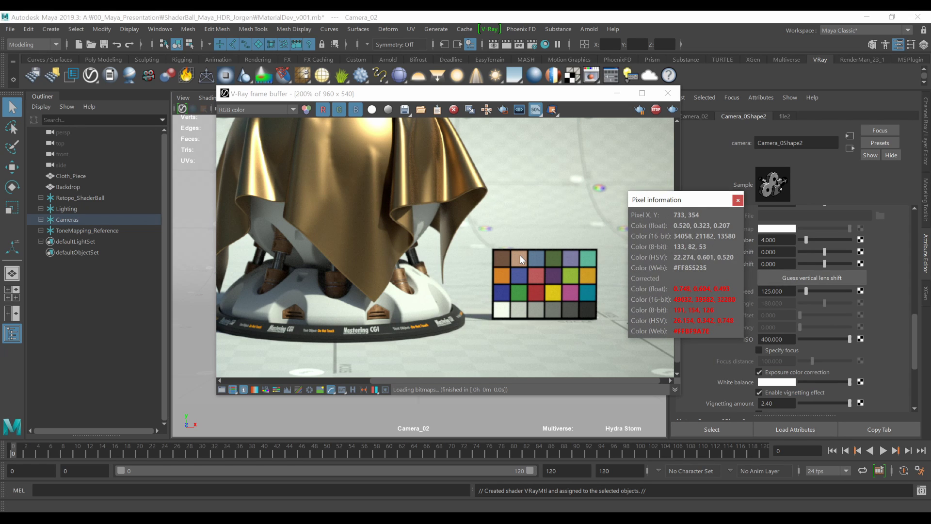
drag(495, 94, 430, 70)
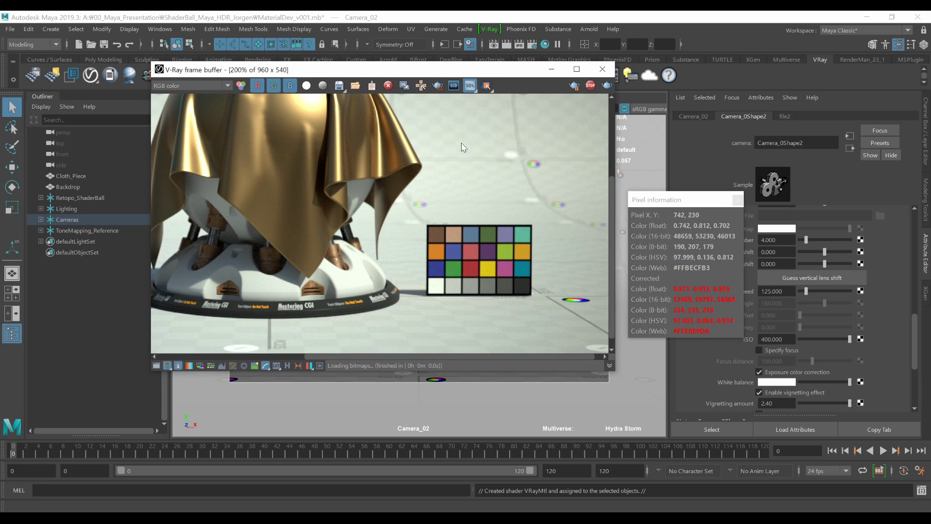
scroll(464, 147, down, 1)
scroll(479, 179, up, 1)
middle_drag(490, 339, 461, 274)
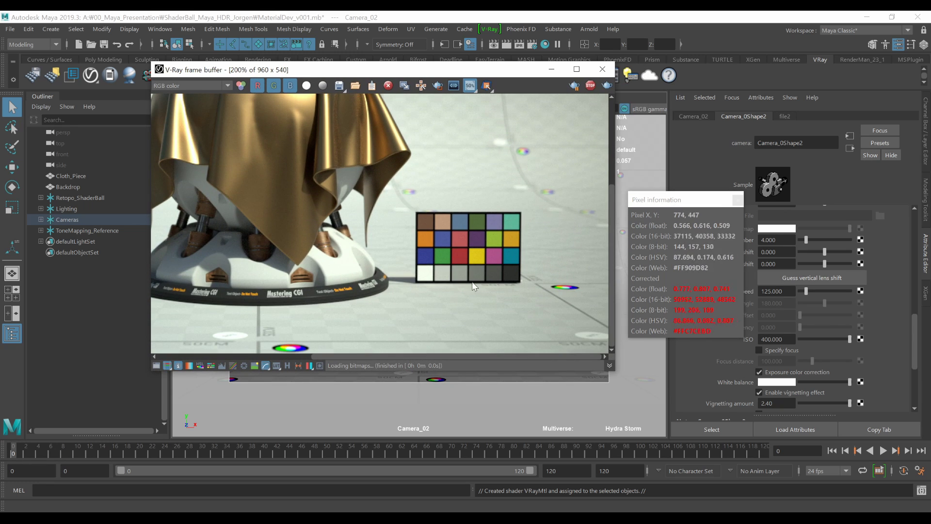
click(461, 274)
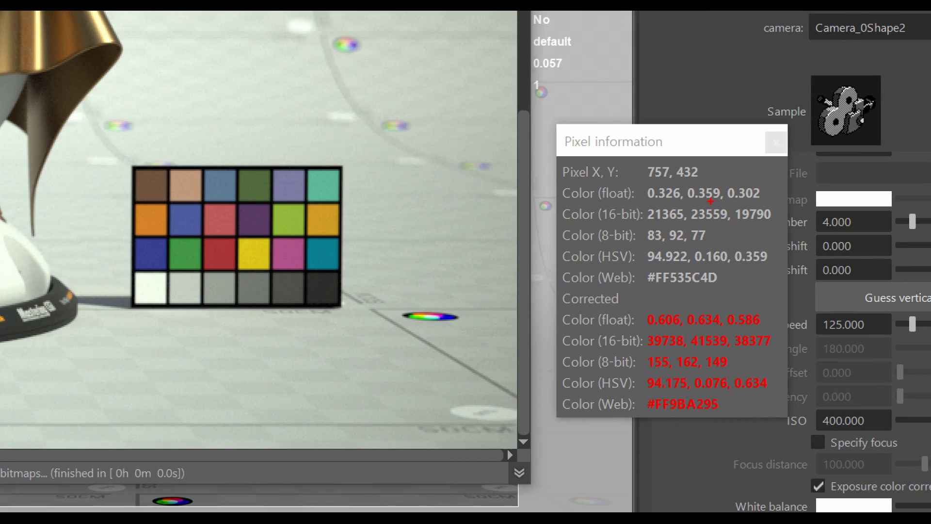
mouse_move(694, 187)
mouse_down()
mouse_move(696, 208)
mouse_move(642, 305)
mouse_move(679, 335)
mouse_move(691, 318)
mouse_up()
drag(219, 294, 250, 301)
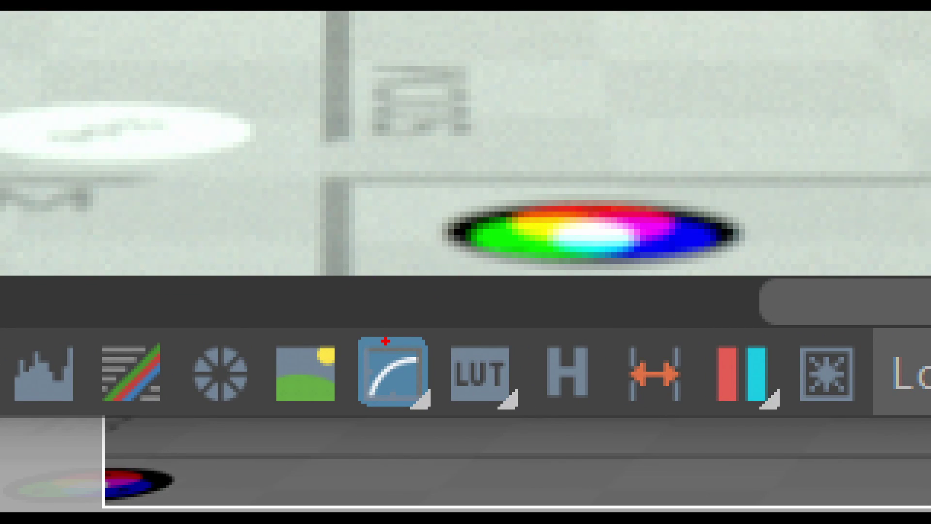
mouse_move(358, 317)
mouse_down()
mouse_move(340, 441)
mouse_move(466, 383)
mouse_move(336, 316)
mouse_up()
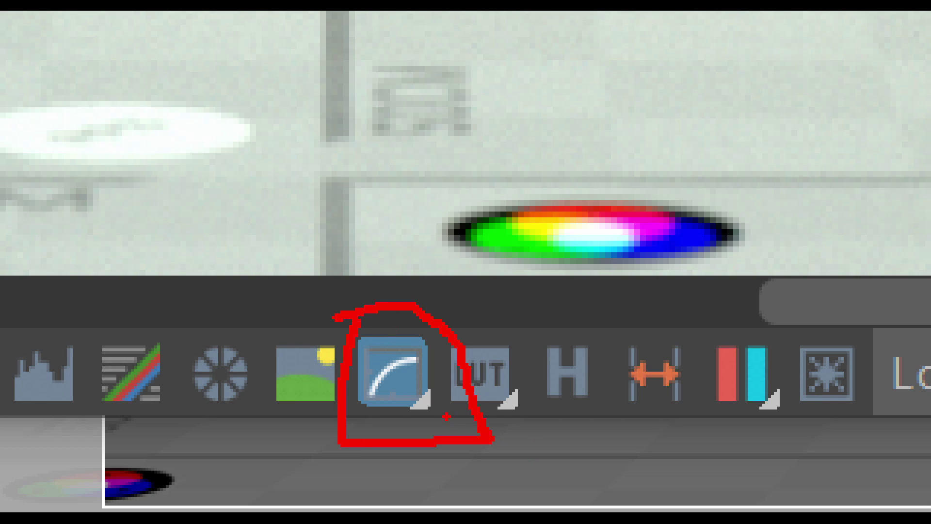
mouse_move(432, 416)
mouse_down()
mouse_move(417, 421)
mouse_move(315, 376)
mouse_move(463, 326)
mouse_move(453, 394)
mouse_move(416, 410)
mouse_up()
key(Escape)
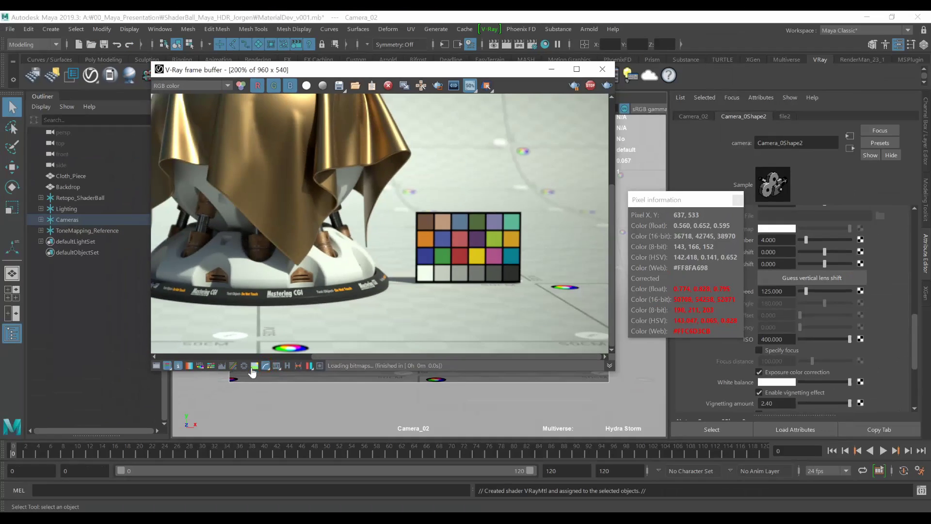
Turn off the frame buffer's sRGB display correction and compare the gray patch's original and corrected pixel values at 200% zoom.
click(267, 367)
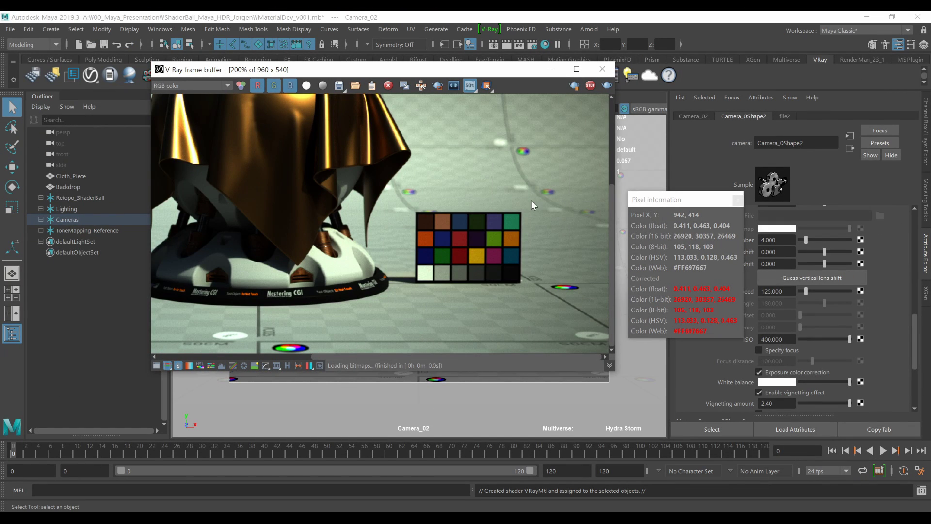
scroll(514, 201, down, 1)
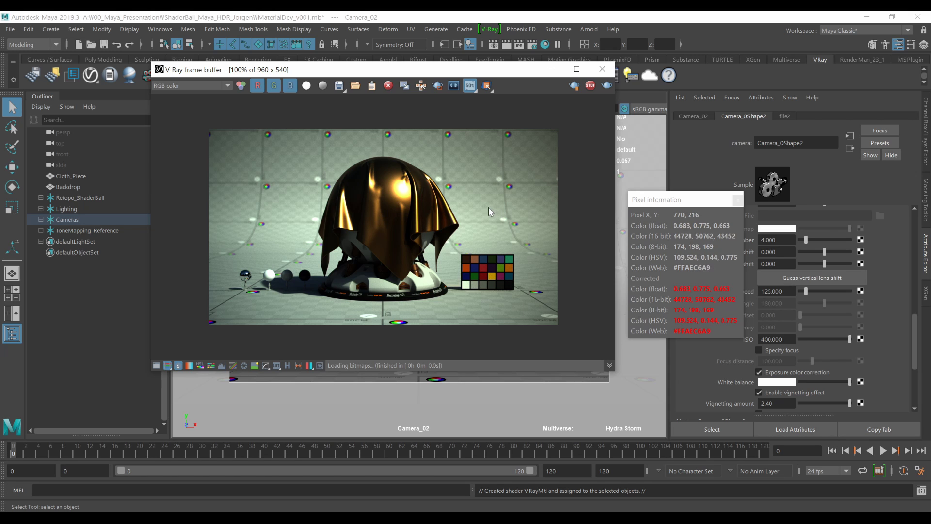
drag(670, 203, 577, 180)
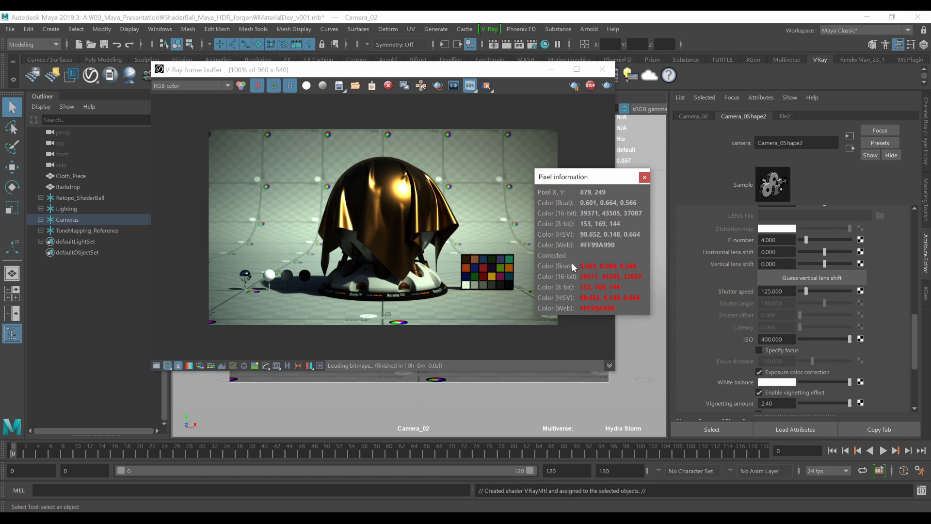
scroll(490, 282, up, 1)
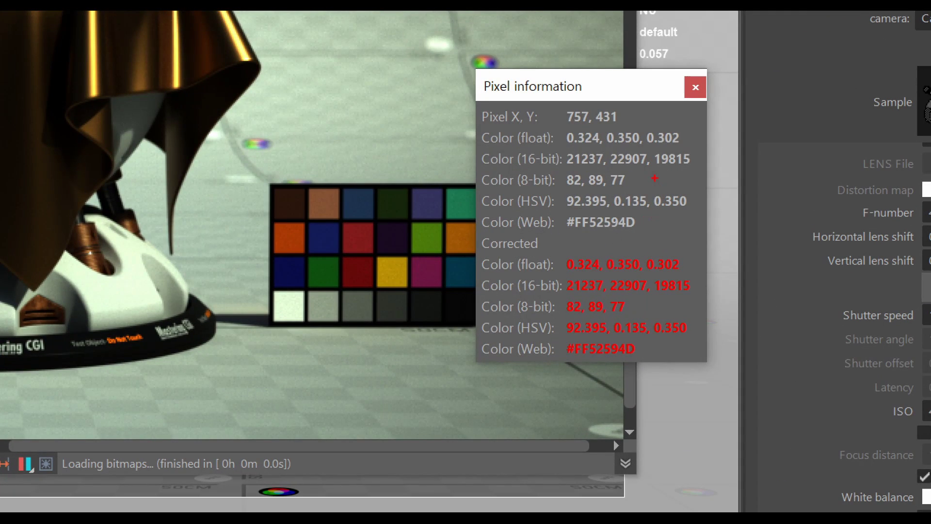
mouse_move(664, 157)
mouse_down()
mouse_move(681, 139)
mouse_move(648, 177)
mouse_up()
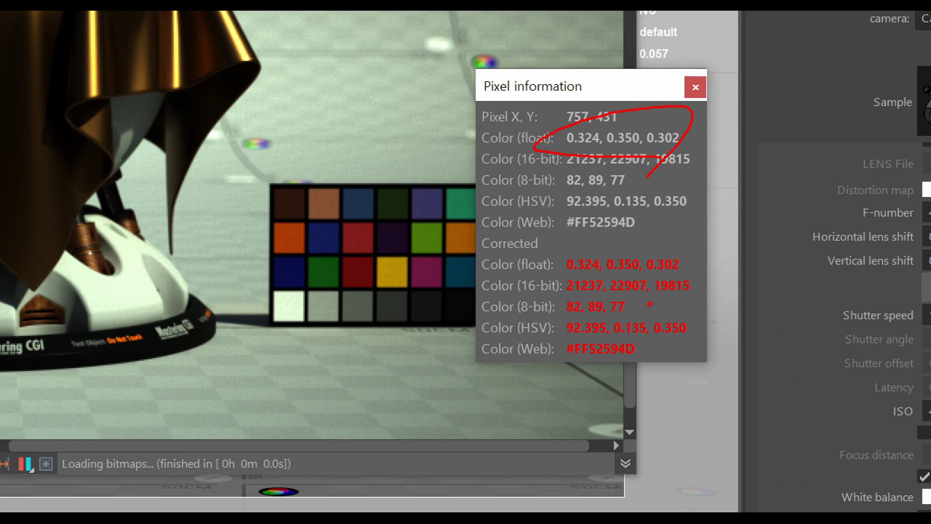
drag(639, 313, 600, 329)
drag(583, 135, 553, 267)
drag(574, 181, 555, 264)
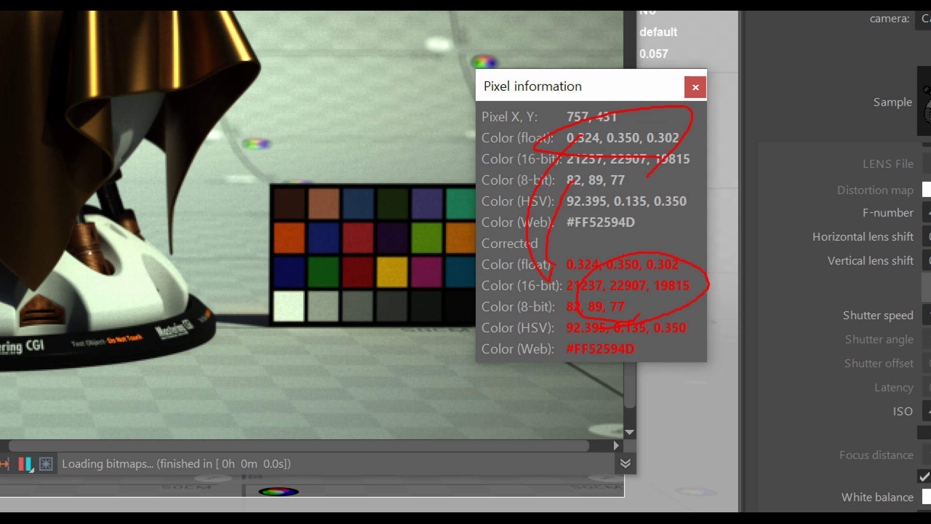
drag(631, 306, 559, 325)
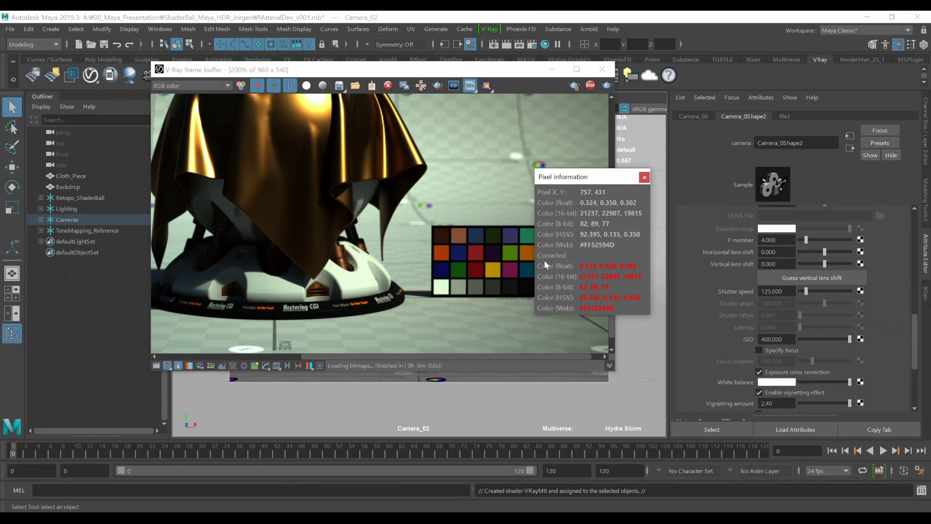
Turn the frame buffer's sRGB display correction back on.
click(275, 366)
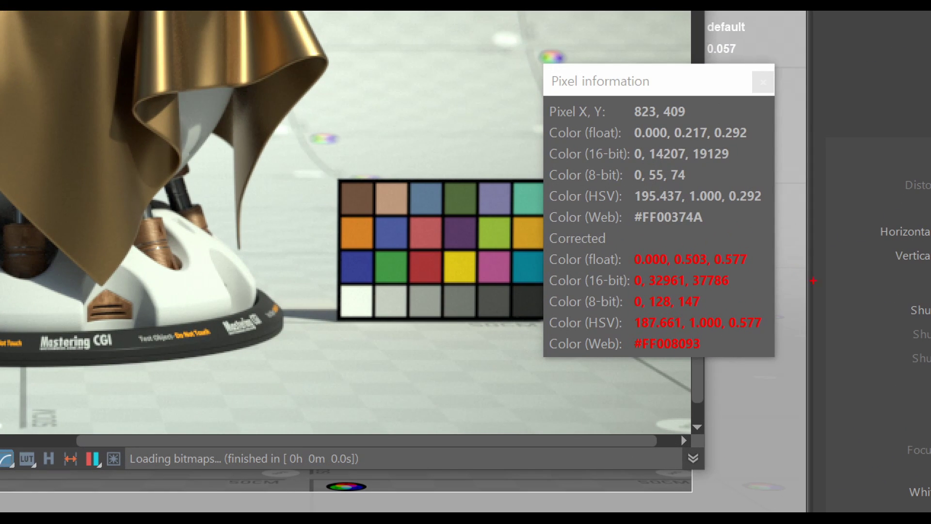
mouse_move(761, 235)
mouse_down()
mouse_move(590, 168)
mouse_move(709, 228)
mouse_up()
mouse_move(698, 326)
mouse_down()
mouse_move(676, 340)
mouse_move(669, 333)
mouse_up()
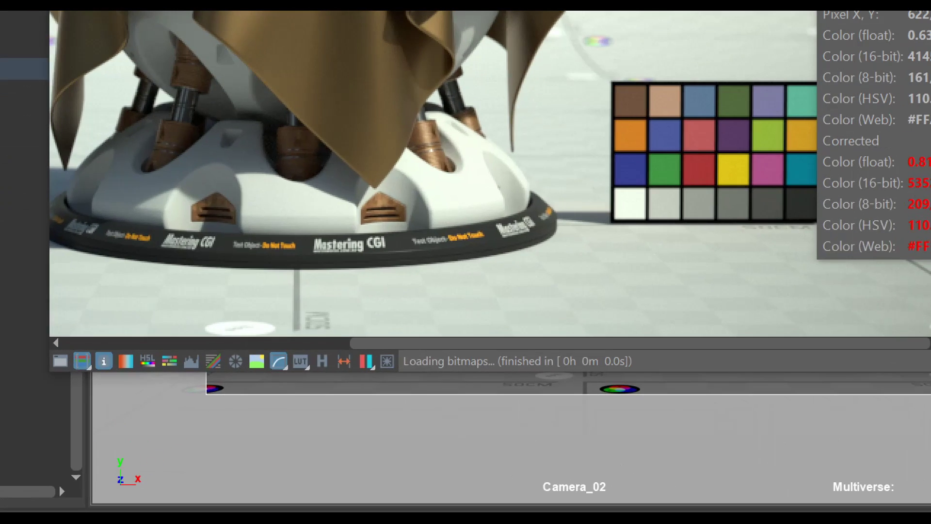
drag(301, 361, 247, 348)
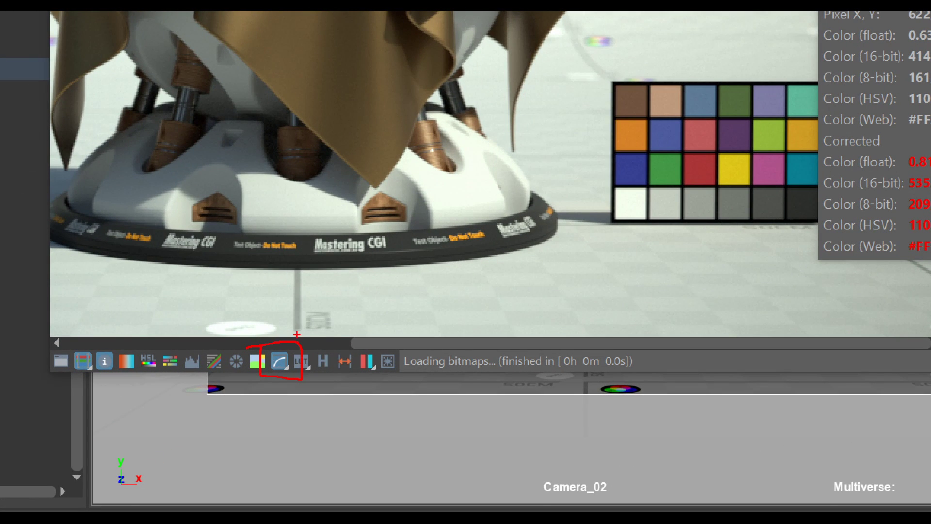
mouse_move(295, 317)
mouse_down()
mouse_move(283, 337)
mouse_move(333, 332)
mouse_up()
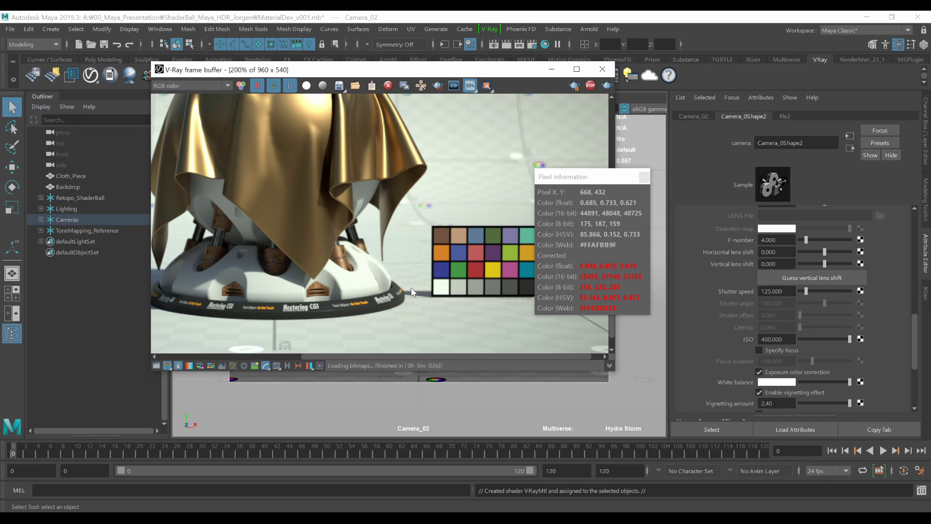
Close the pixel information window and show the whole render at 100% zoom.
scroll(392, 284, down, 1)
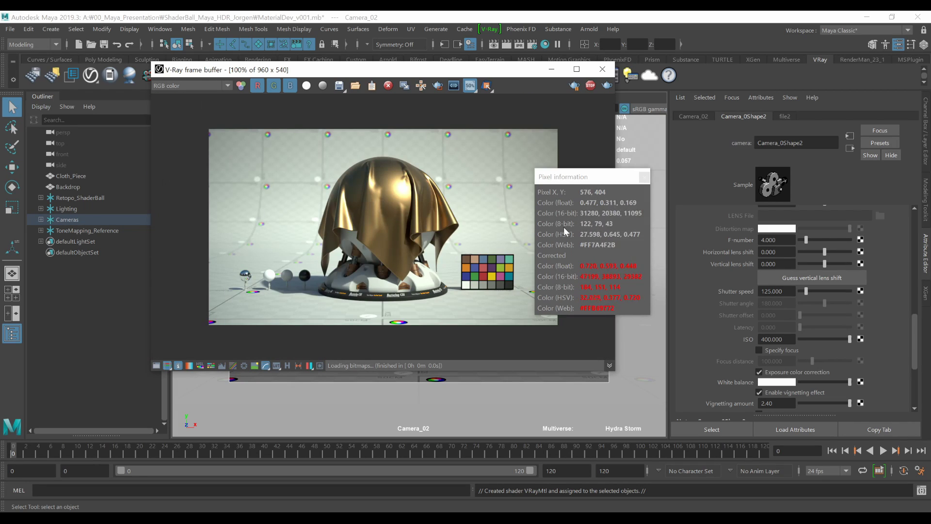
drag(599, 181, 637, 179)
click(682, 176)
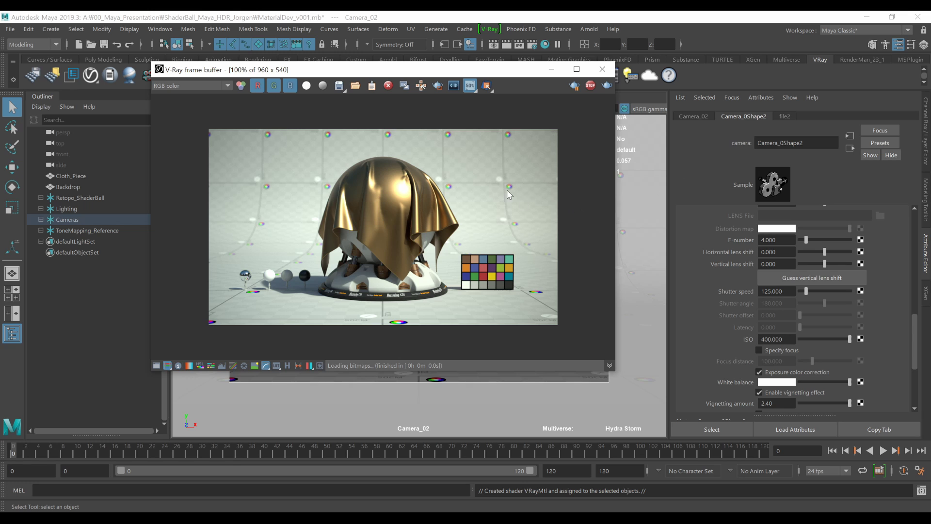
drag(467, 78, 528, 75)
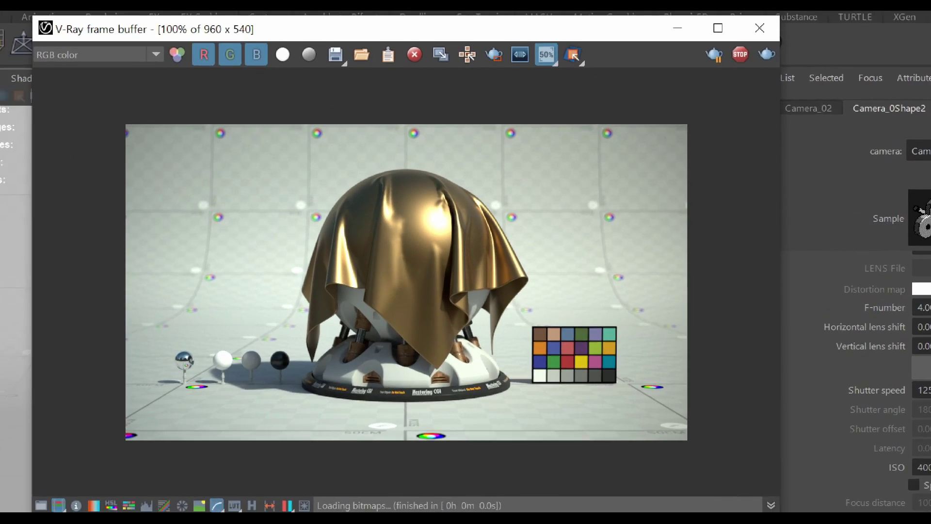
mouse_move(498, 132)
mouse_down()
mouse_move(483, 141)
mouse_move(496, 154)
mouse_up()
drag(613, 59, 584, 10)
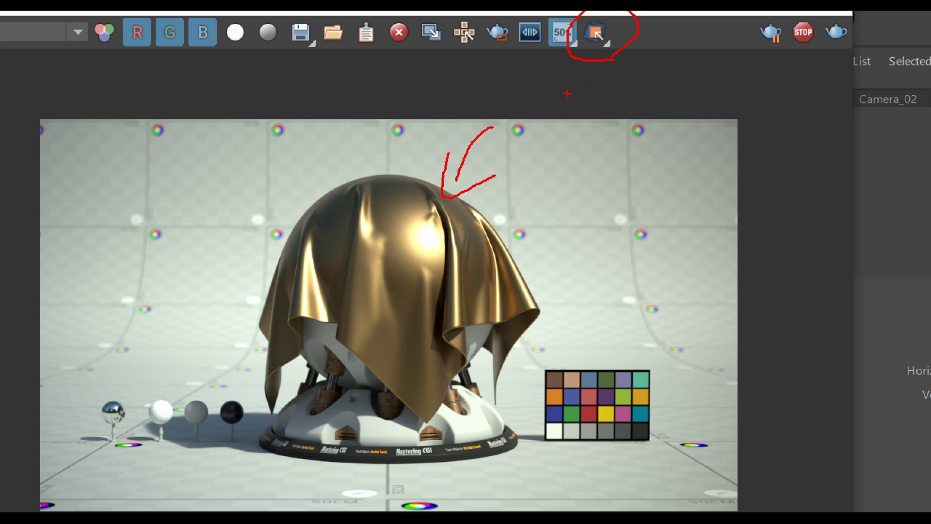
mouse_move(426, 121)
mouse_down()
mouse_move(391, 167)
mouse_move(442, 180)
mouse_up()
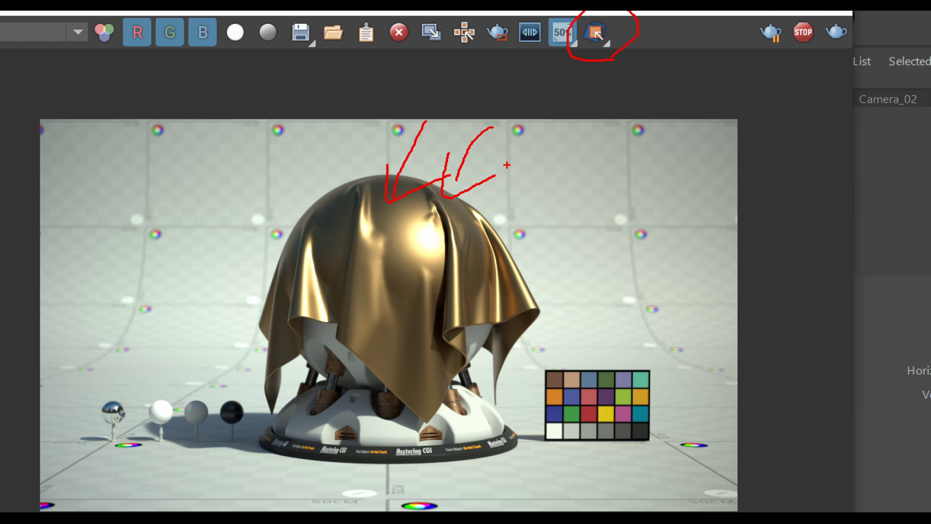
key(Escape)
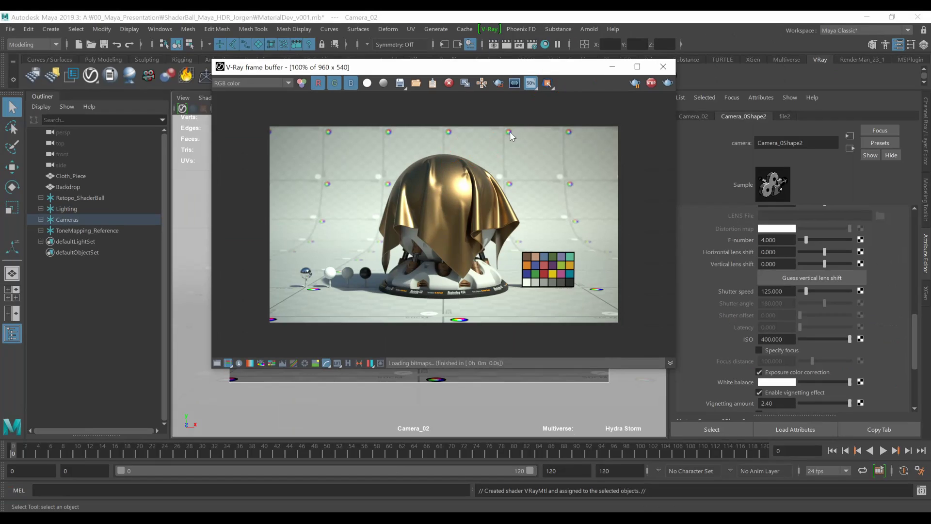
Turn on the frame buffer's Isolate Selected debug shading and isolate the cloth, then the color chart.
click(546, 83)
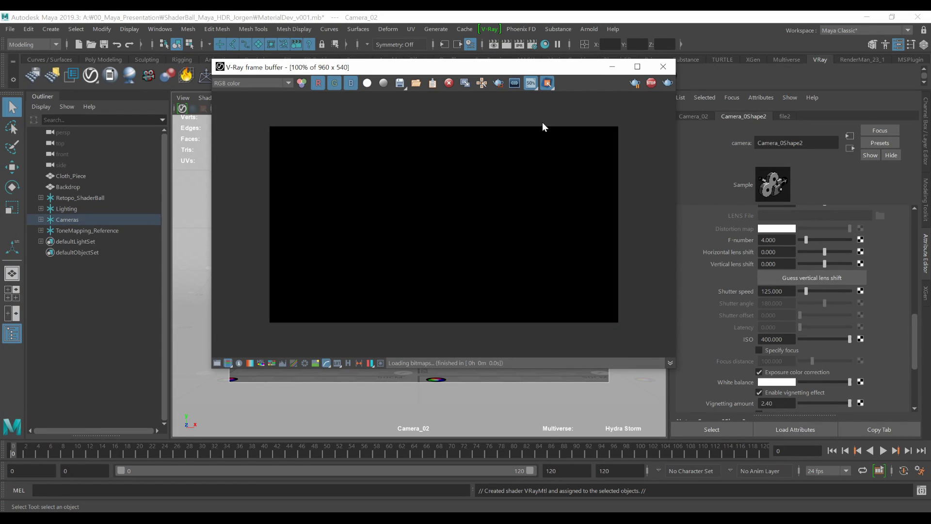
drag(494, 70, 305, 91)
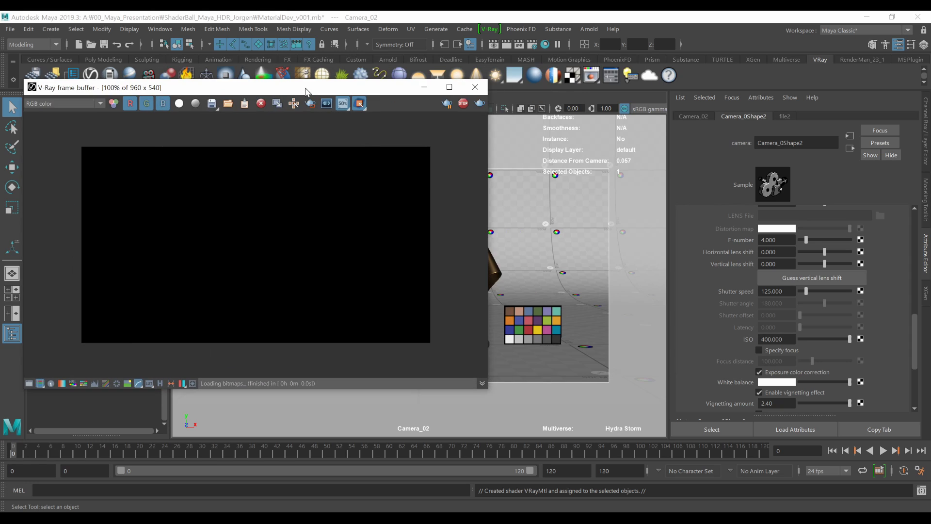
click(493, 269)
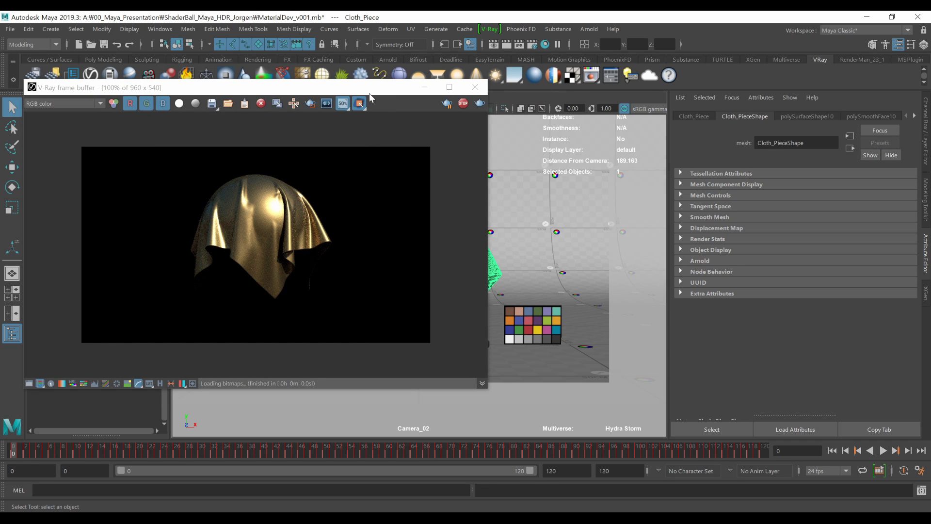
drag(369, 88, 422, 57)
click(560, 321)
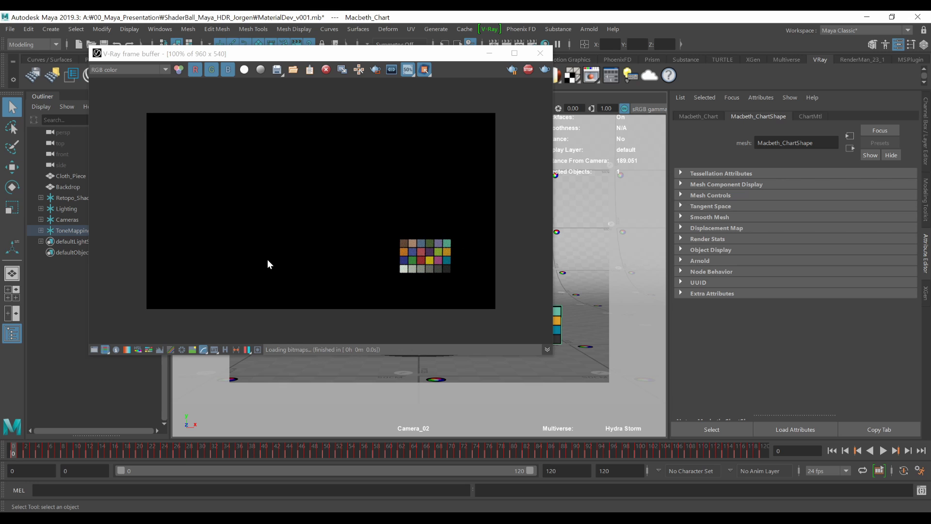
Pick the cloth and the shader ball in the render to compare them in isolation, ending on the cloth.
right_click(286, 264)
click(315, 277)
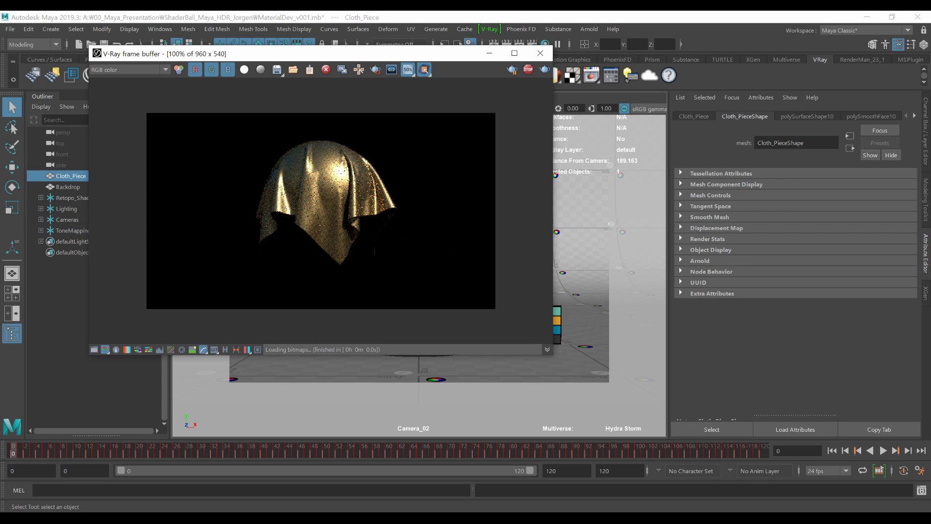
key(Up)
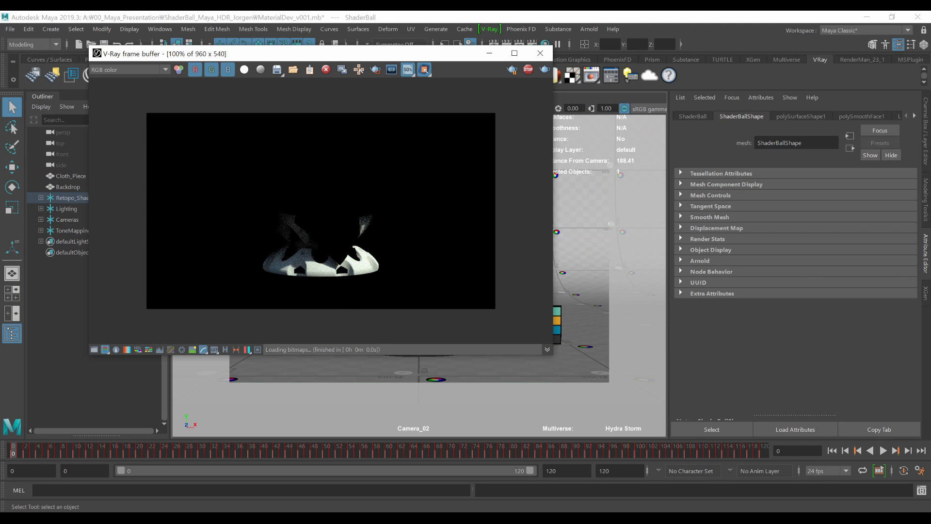
key(Down)
key(Up)
drag(400, 59, 483, 59)
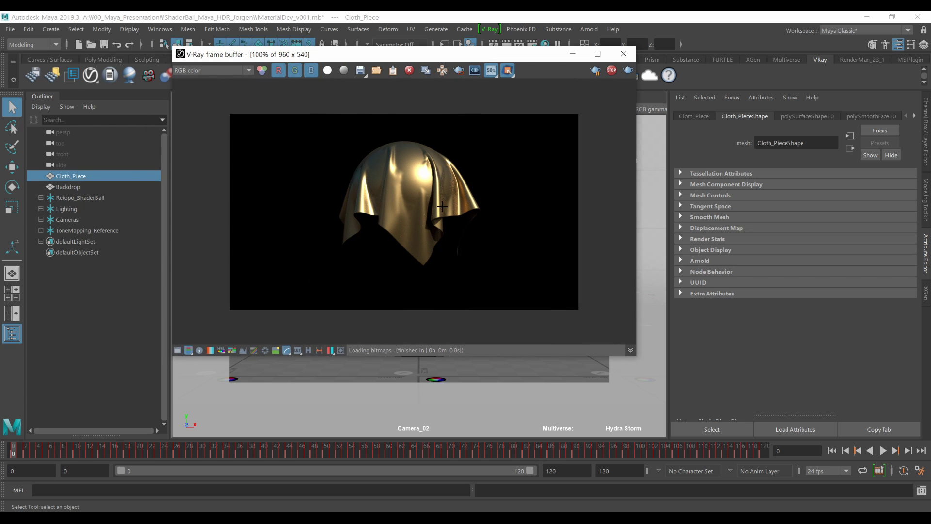
Switch the frame buffer's picking to materials and isolate the color chart's material, then the cloth's material.
drag(472, 57, 423, 92)
right_click(363, 213)
click(405, 230)
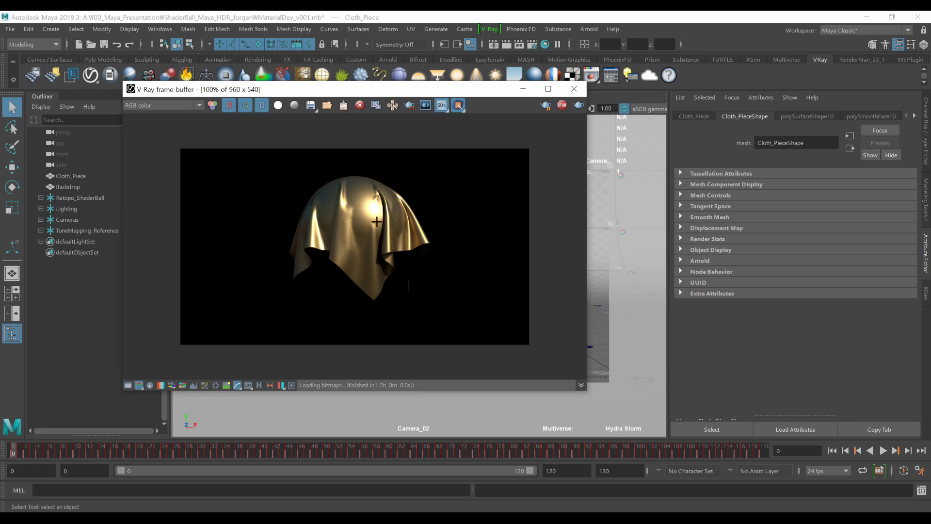
drag(810, 233, 838, 233)
click(459, 294)
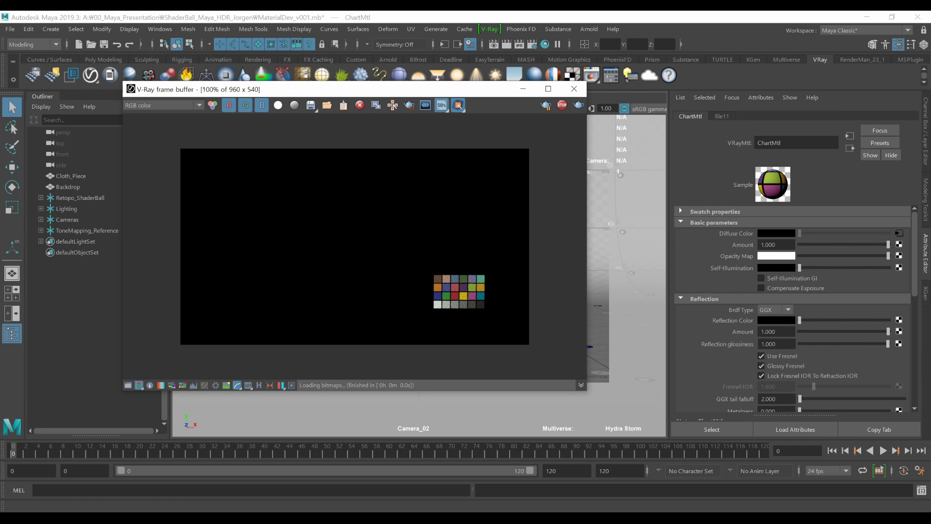
click(198, 165)
click(354, 253)
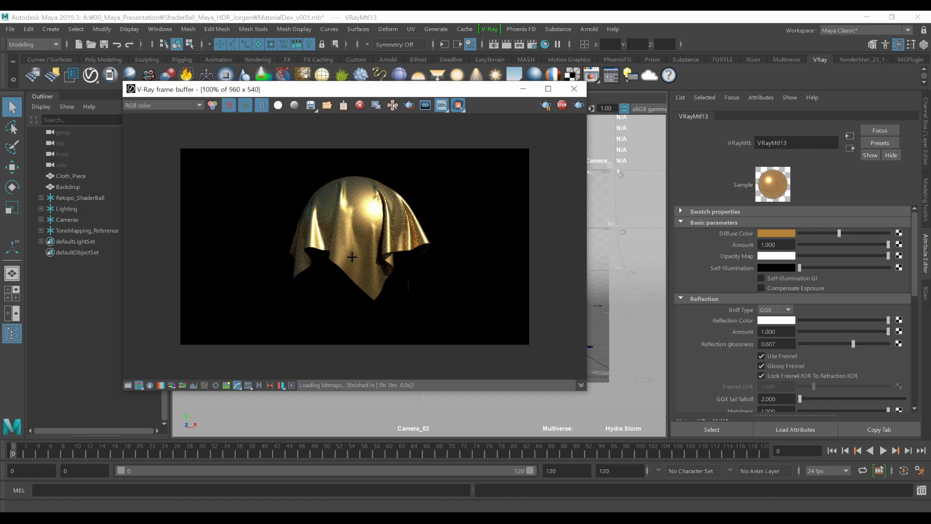
Create a V-Ray sphere light and move it to the upper left of the shader ball in the camera view.
drag(445, 90, 801, 115)
click(457, 78)
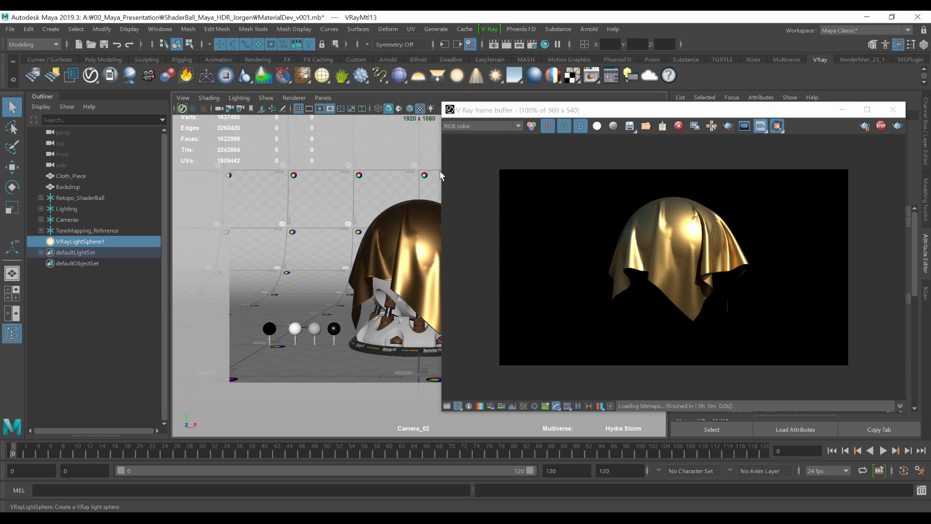
key(w)
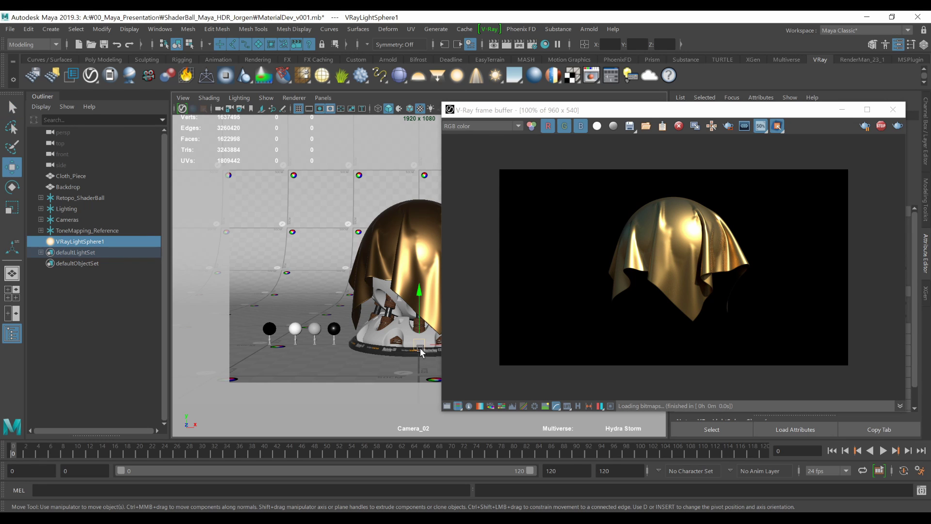
drag(420, 345, 294, 206)
Set the sphere light's intensity multiplier to 10000 and its color mode to Temperature with a warm value of about 2668.
drag(570, 115, 221, 98)
key(ctrl+a)
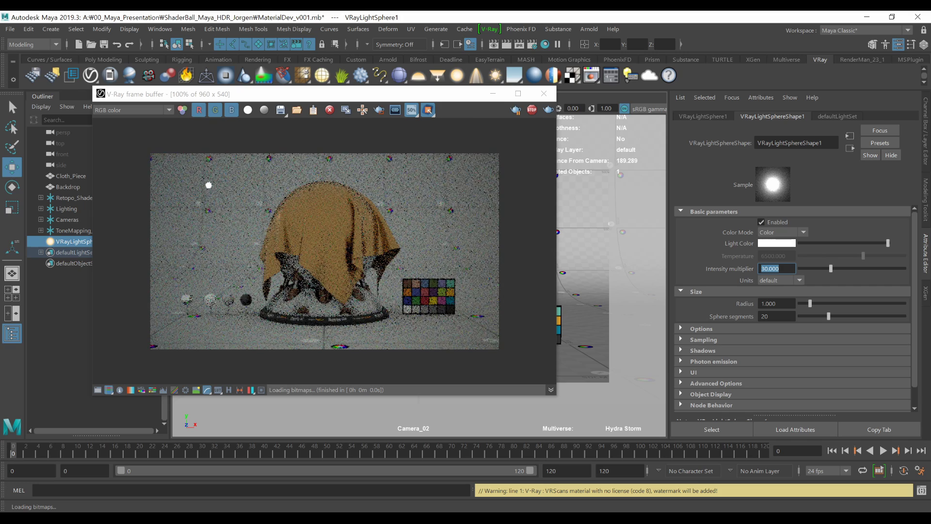
text(10000)
key(Return)
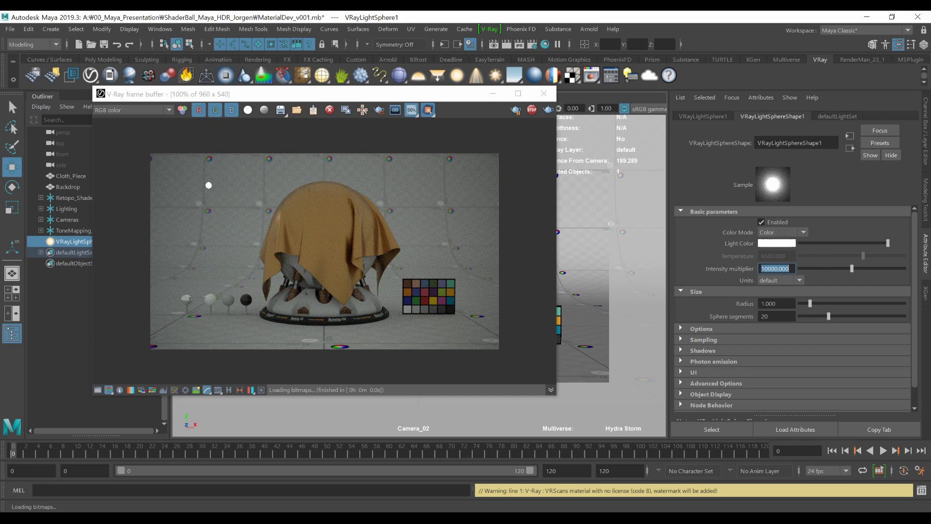
click(793, 234)
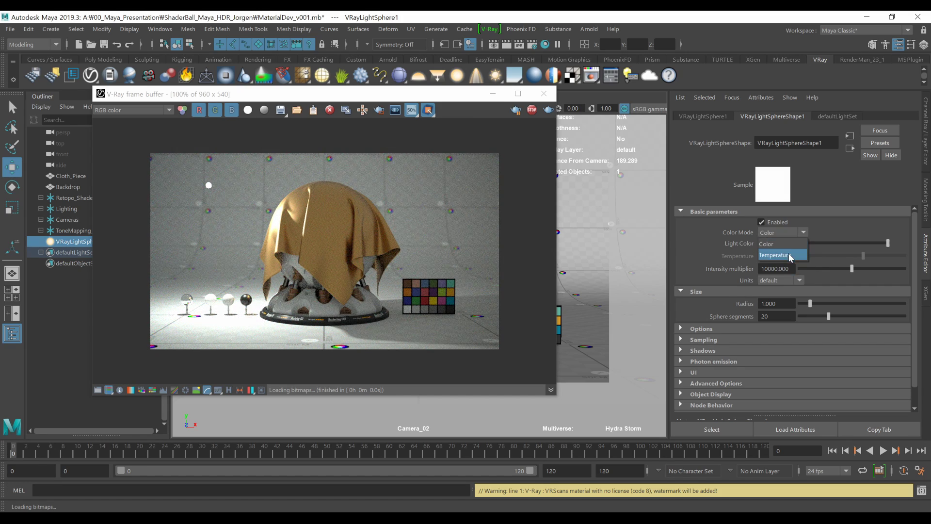
click(789, 253)
drag(847, 257, 819, 260)
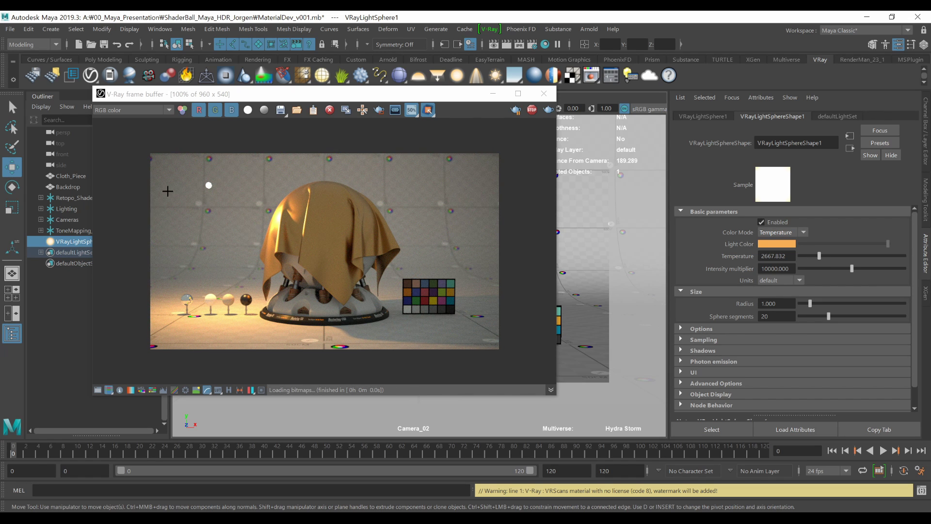
Expand the Lighting group and compare the isolated contributions of the SunnyExterior dome light and the sphere light.
drag(293, 95, 422, 88)
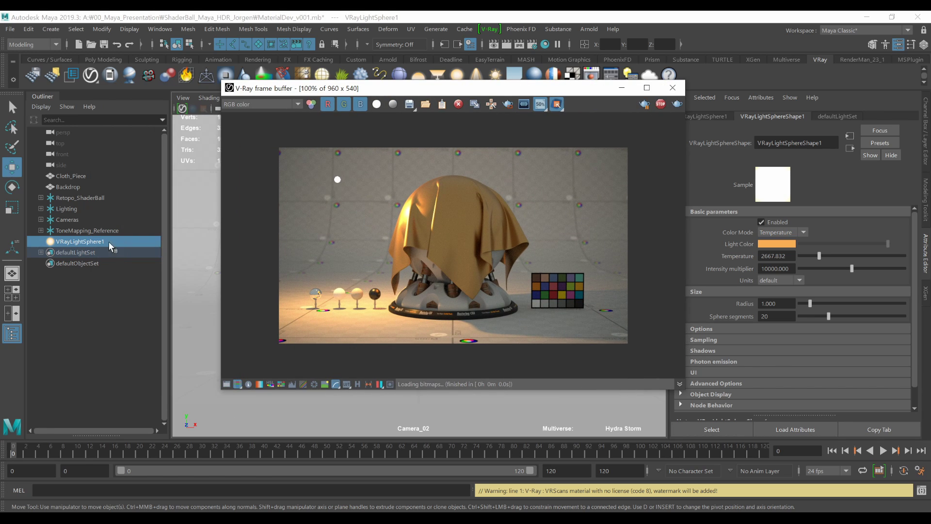
click(41, 208)
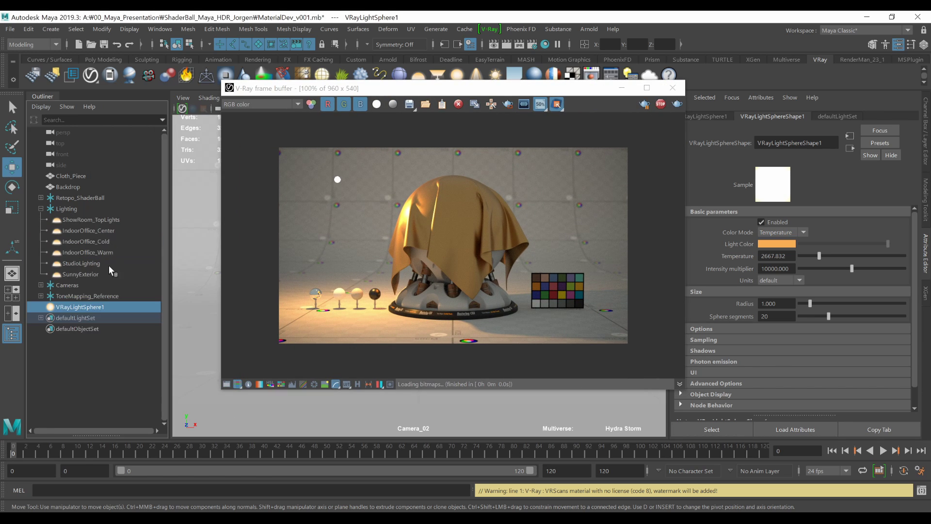
click(94, 275)
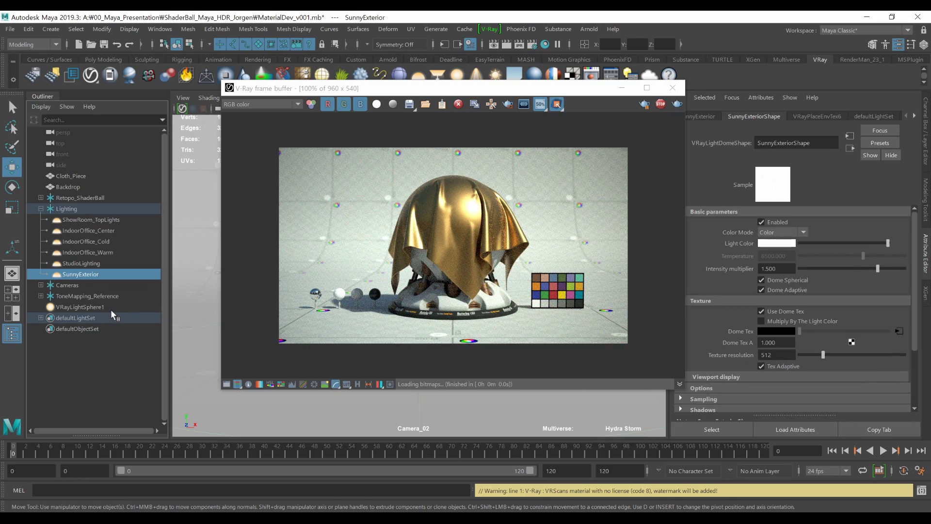
click(111, 308)
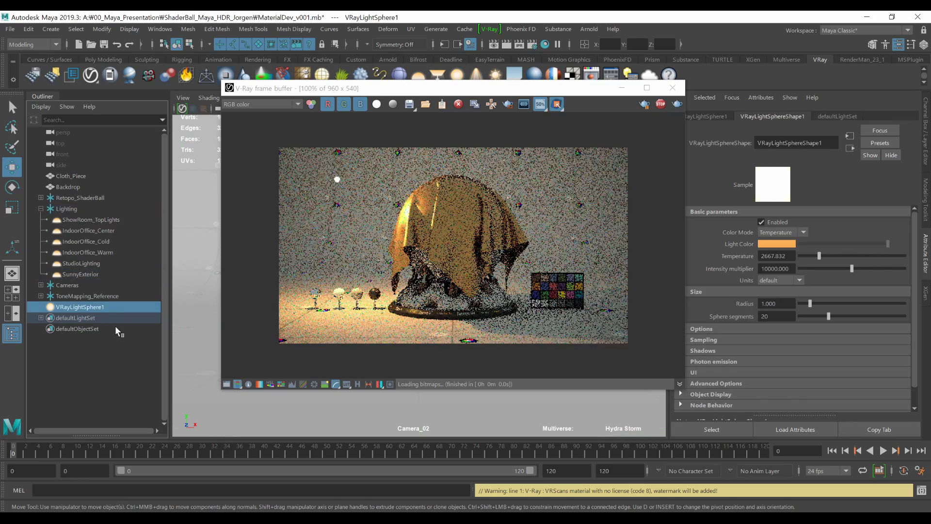
click(105, 274)
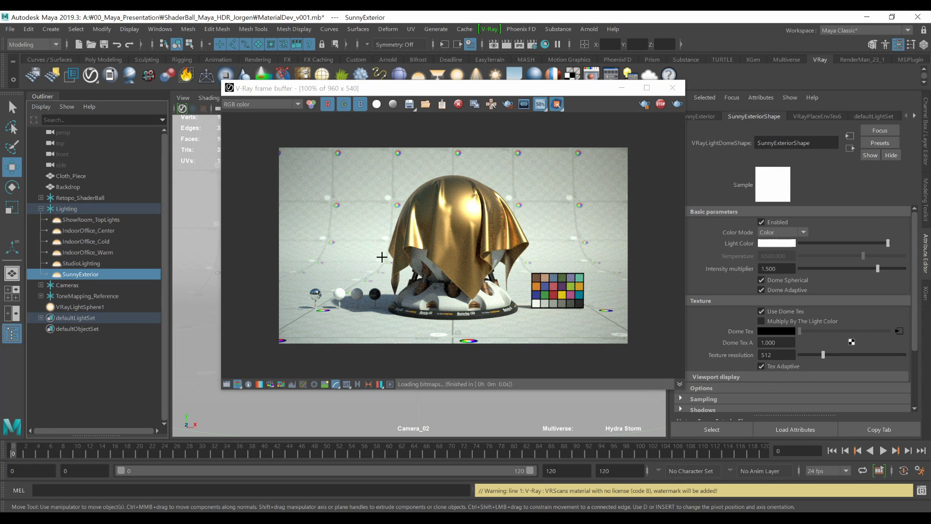
click(128, 307)
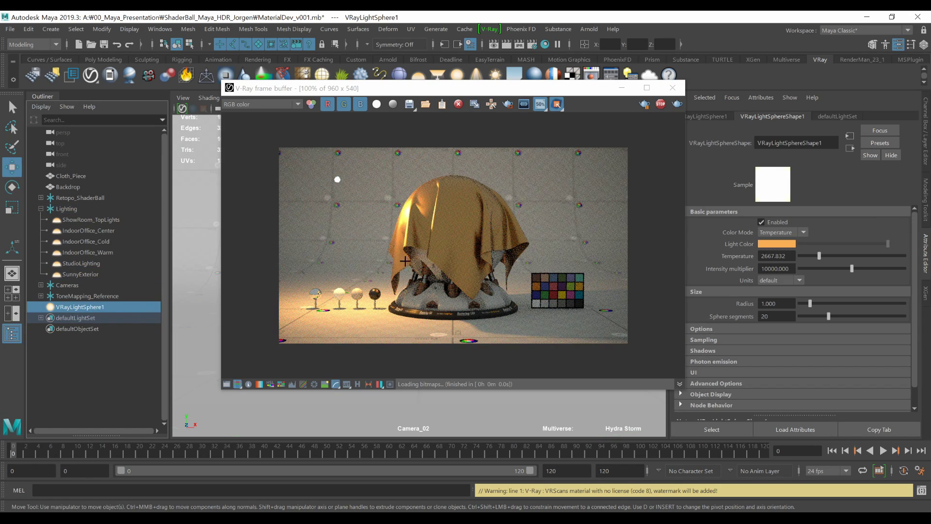
key(ctrl+1)
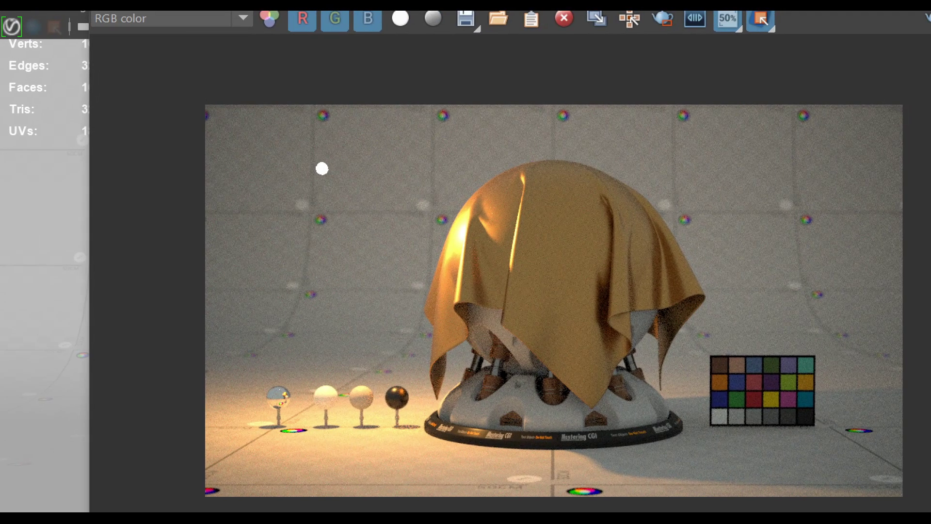
click(367, 205)
mouse_move(365, 206)
mouse_down()
mouse_move(338, 145)
mouse_move(342, 239)
mouse_up()
mouse_move(363, 197)
mouse_down()
mouse_move(457, 208)
mouse_move(439, 231)
mouse_up()
mouse_move(485, 150)
mouse_down()
mouse_move(665, 386)
mouse_move(407, 183)
mouse_up()
mouse_move(531, 180)
mouse_down()
mouse_move(613, 194)
mouse_move(596, 289)
mouse_move(492, 285)
mouse_up()
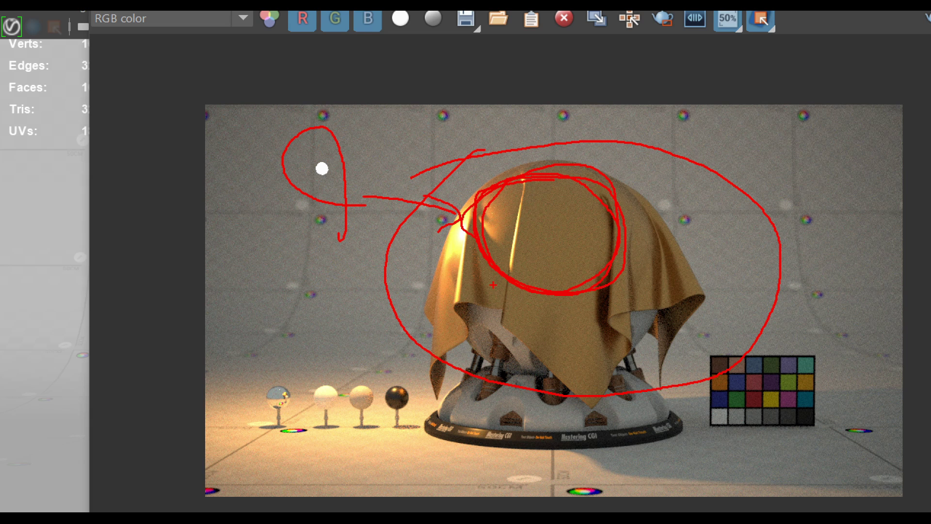
mouse_move(368, 204)
mouse_down()
mouse_move(322, 200)
mouse_move(339, 175)
mouse_move(466, 208)
mouse_move(517, 189)
mouse_up()
key(Escape)
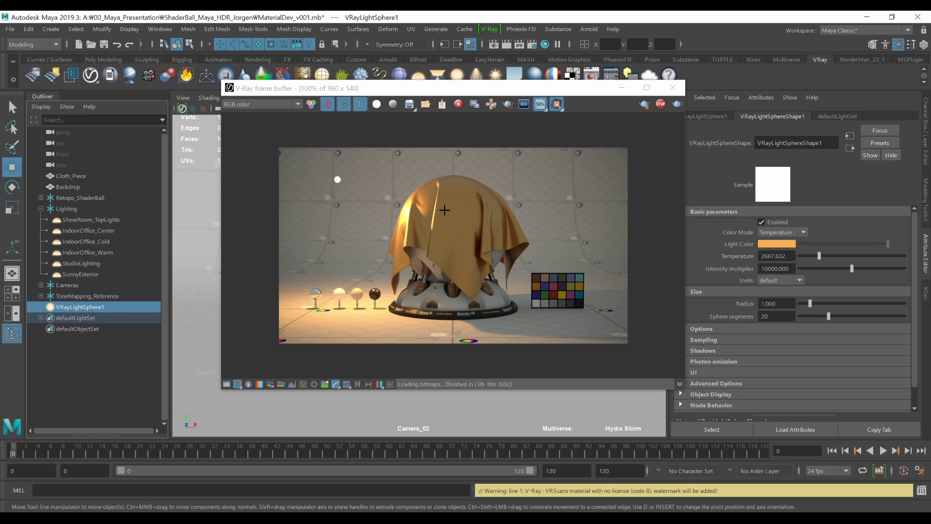
Isolate the cloth material in the render, compare it with the isolated backdrop, and return to the cloth material.
click(443, 208)
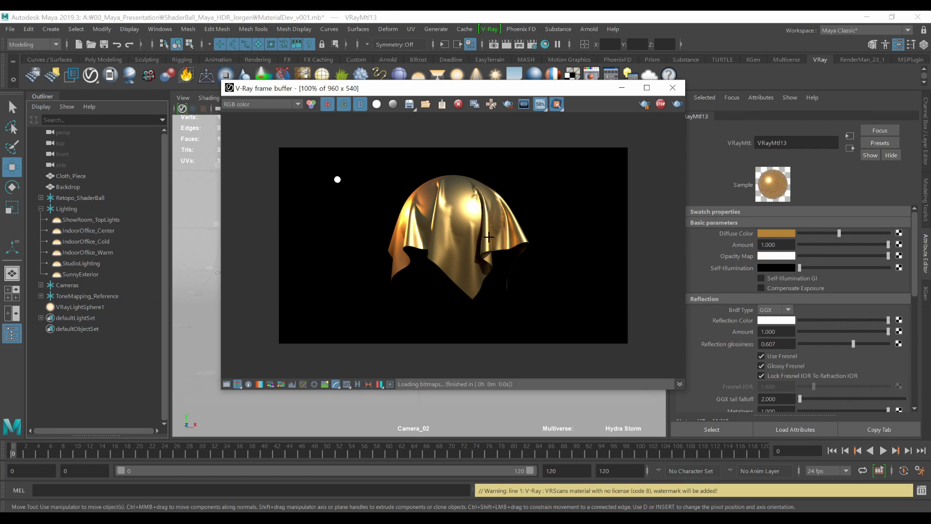
drag(515, 94, 352, 74)
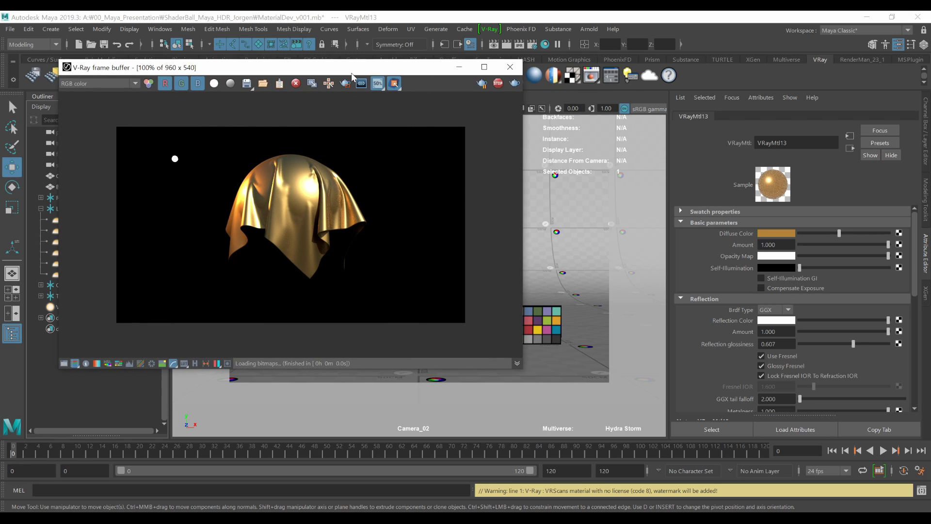
click(566, 212)
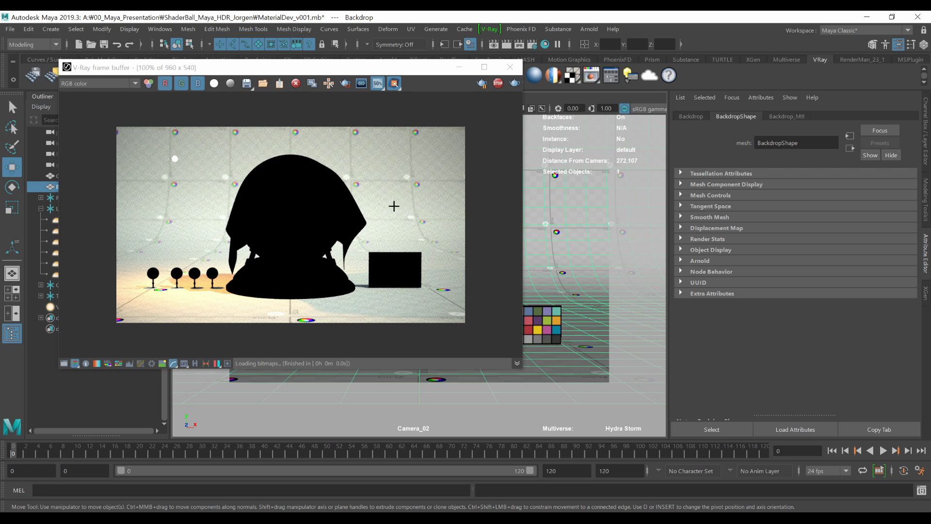
click(264, 212)
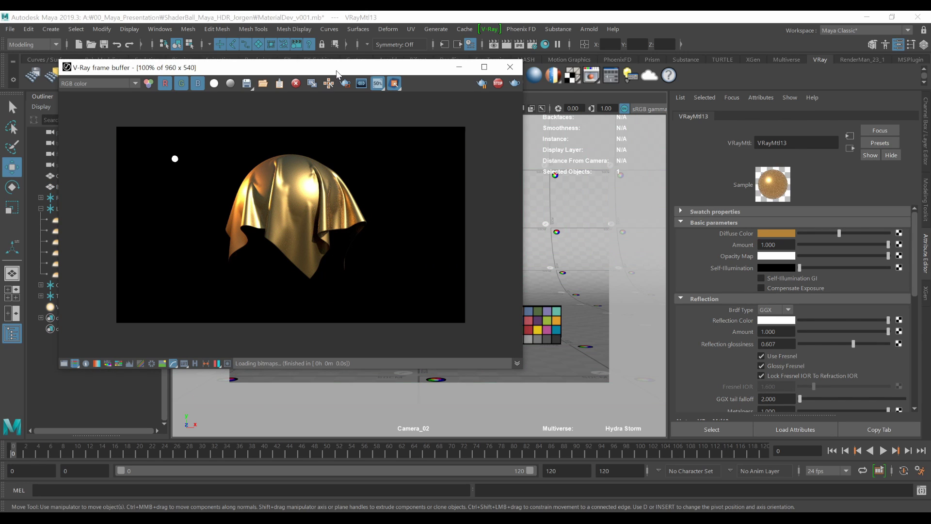
Switch the debug shading to Isolate Locked Selection with the cloth material selected.
drag(338, 73, 398, 81)
click(455, 94)
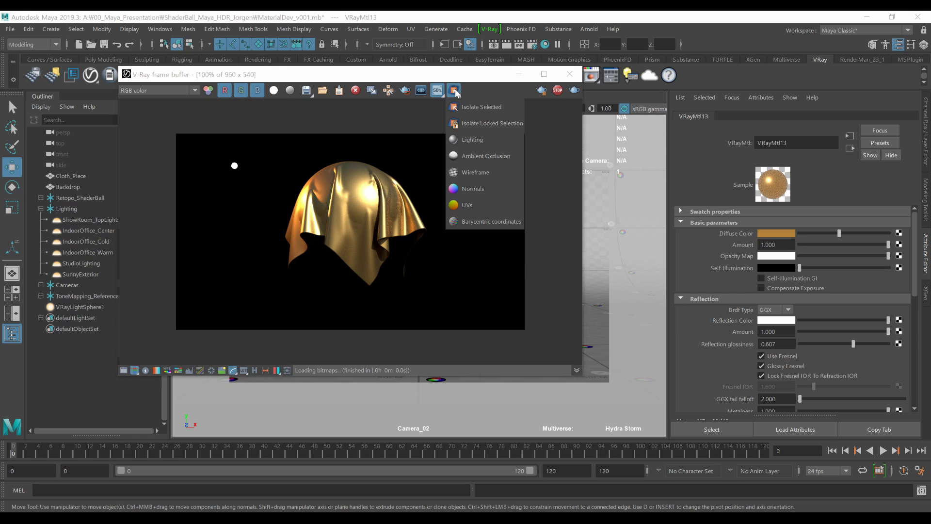
click(479, 126)
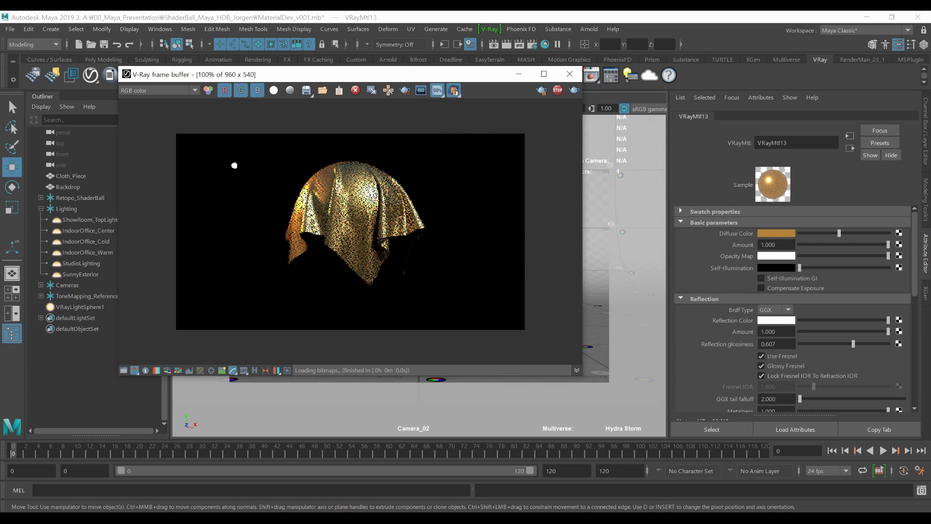
Test the locked isolation by selecting other scene objects, including the backdrop and the SunnyExterior dome light.
drag(419, 78, 583, 228)
click(542, 199)
click(442, 169)
drag(327, 232, 511, 150)
click(103, 274)
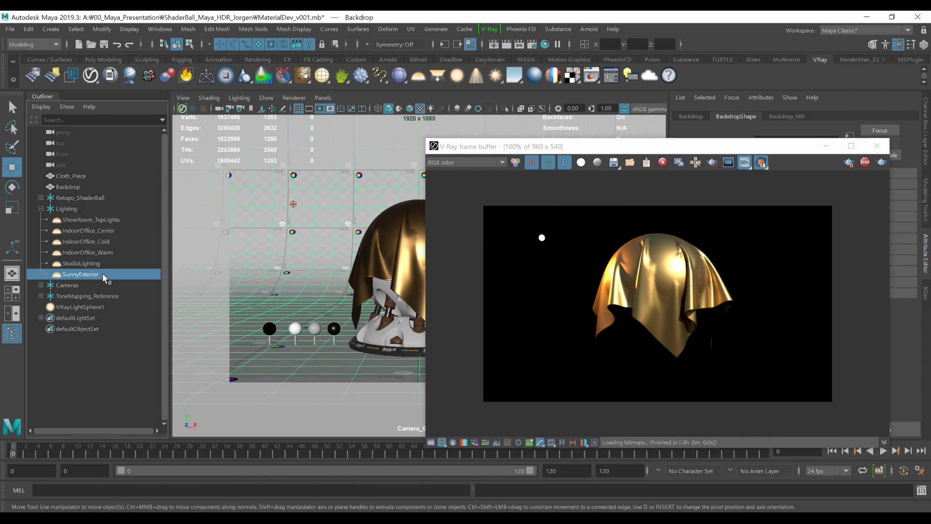
drag(572, 150, 420, 104)
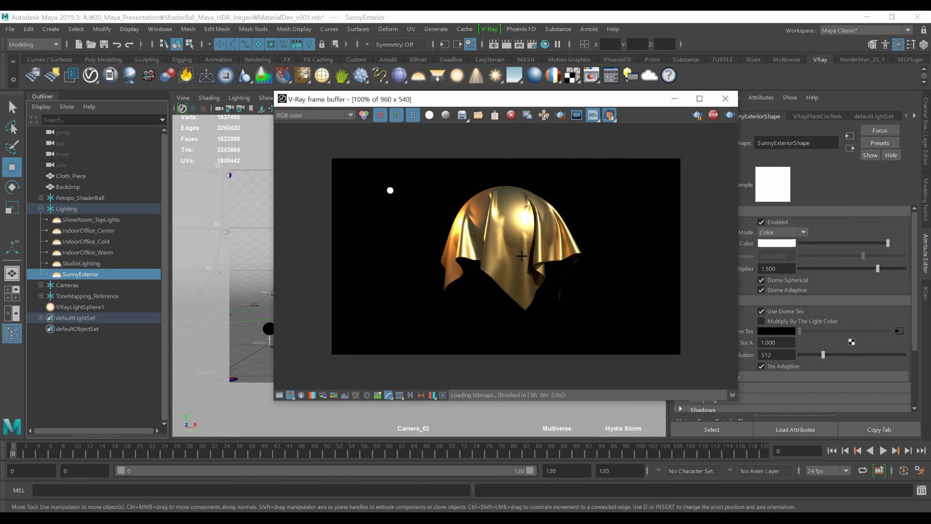
key(ctrl+2)
mouse_move(539, 301)
mouse_down()
mouse_move(555, 228)
mouse_move(480, 288)
mouse_up()
mouse_move(421, 219)
mouse_down()
mouse_move(362, 208)
mouse_move(406, 227)
mouse_up()
drag(491, 169, 490, 184)
drag(469, 173, 498, 183)
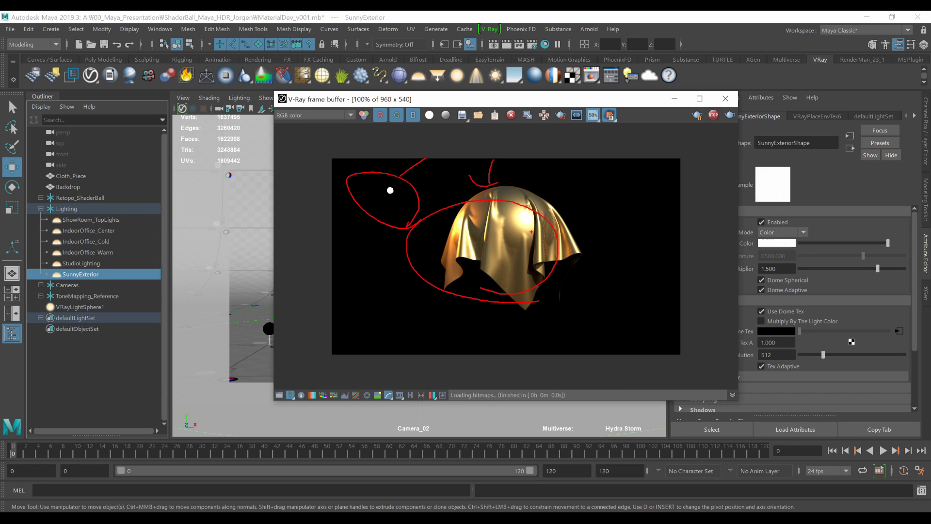
key(Escape)
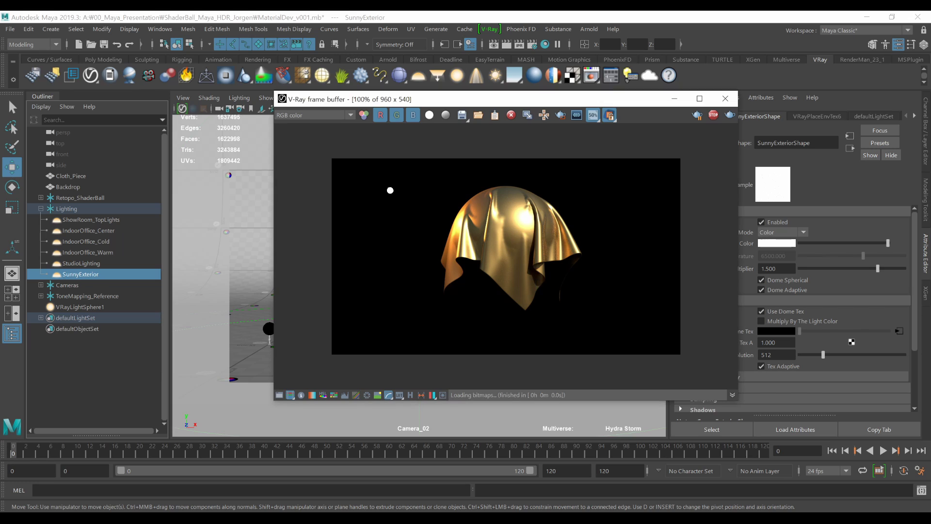
Turn off the locked isolation and preview the whole scene with Lighting and Ambient Occlusion debug shading.
drag(538, 102, 483, 94)
click(554, 109)
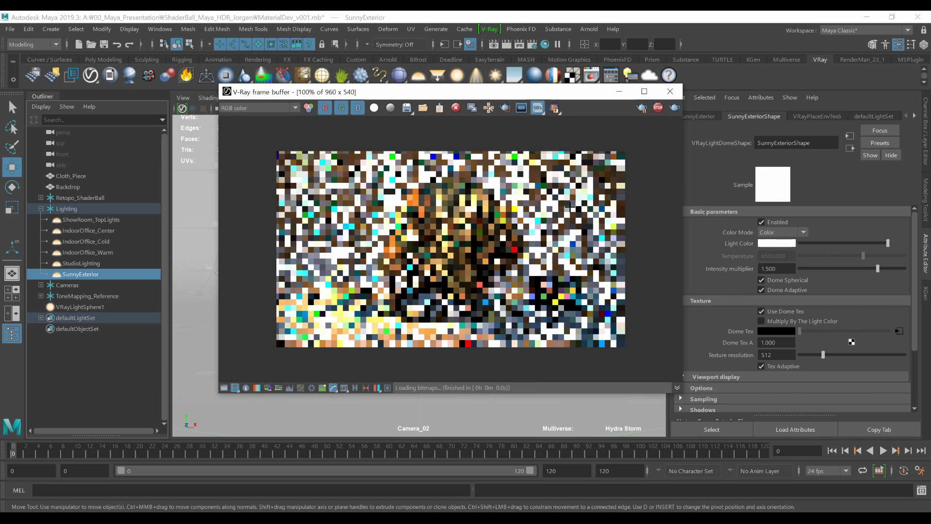
click(555, 108)
click(579, 159)
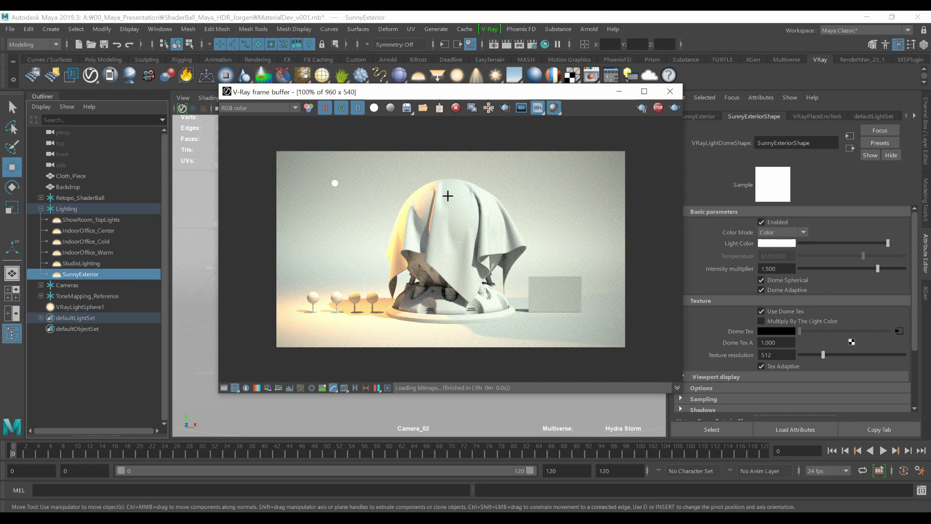
click(554, 107)
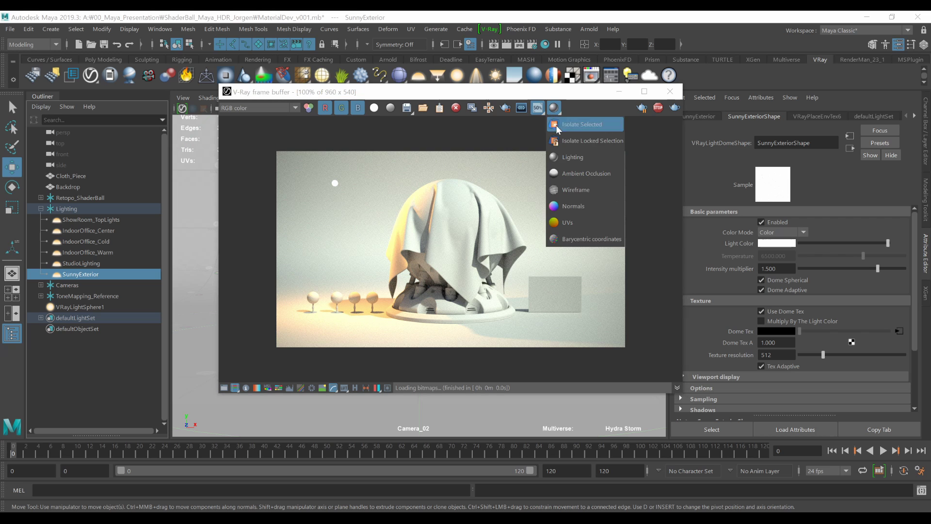
click(566, 173)
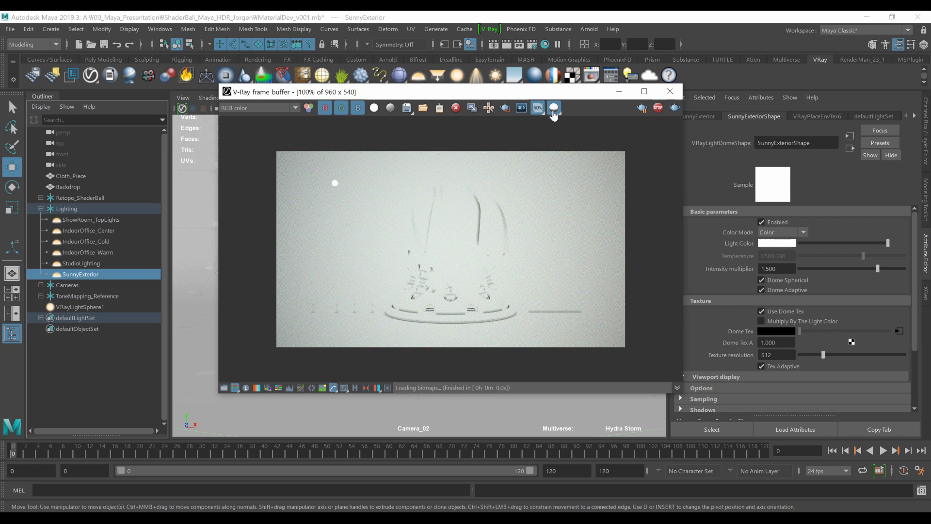
Preview the scene with Wireframe debug shading, followed by Normals debug shading.
click(553, 109)
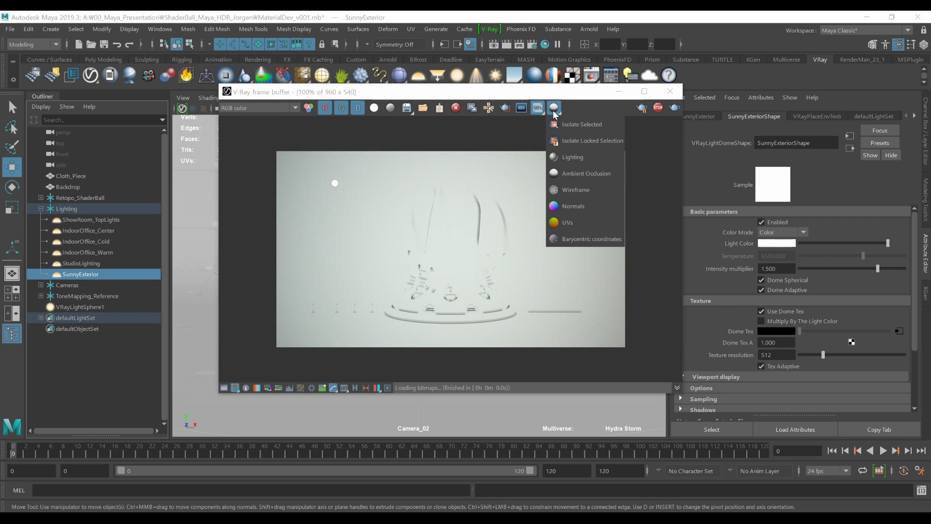
click(572, 191)
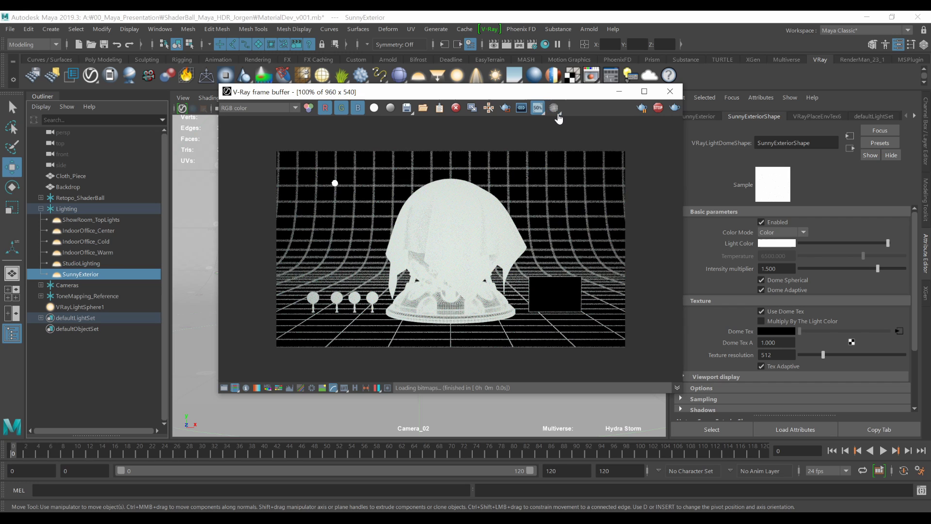
click(553, 107)
click(583, 207)
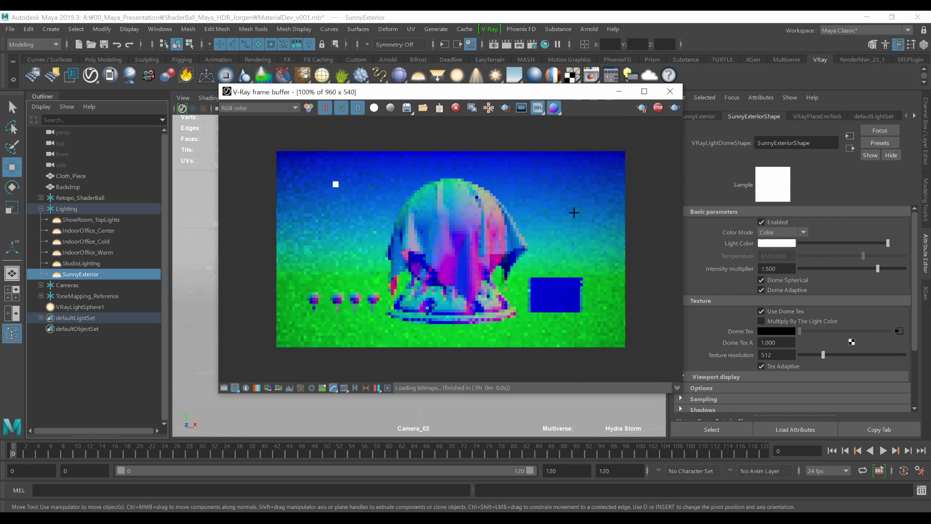
Preview the scene with UVs debug shading, followed by Barycentric coordinates debug shading.
click(553, 108)
click(567, 222)
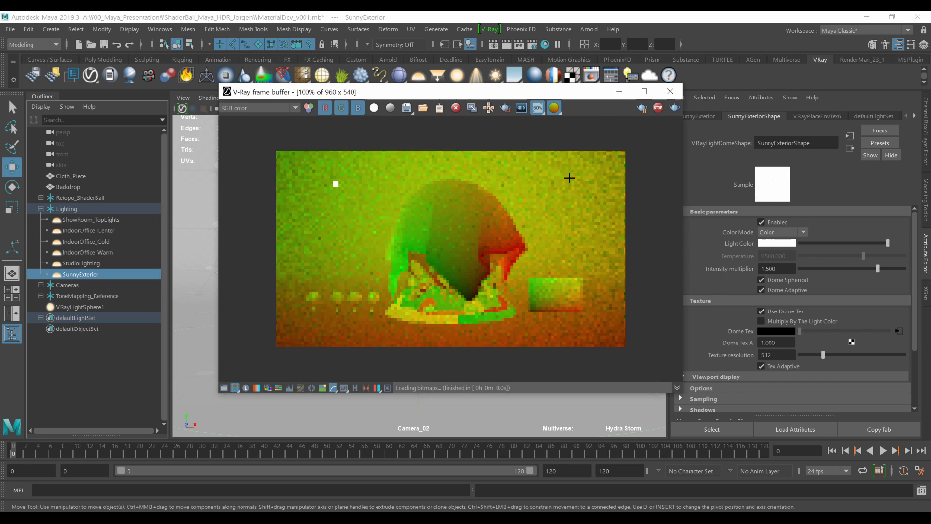
click(553, 108)
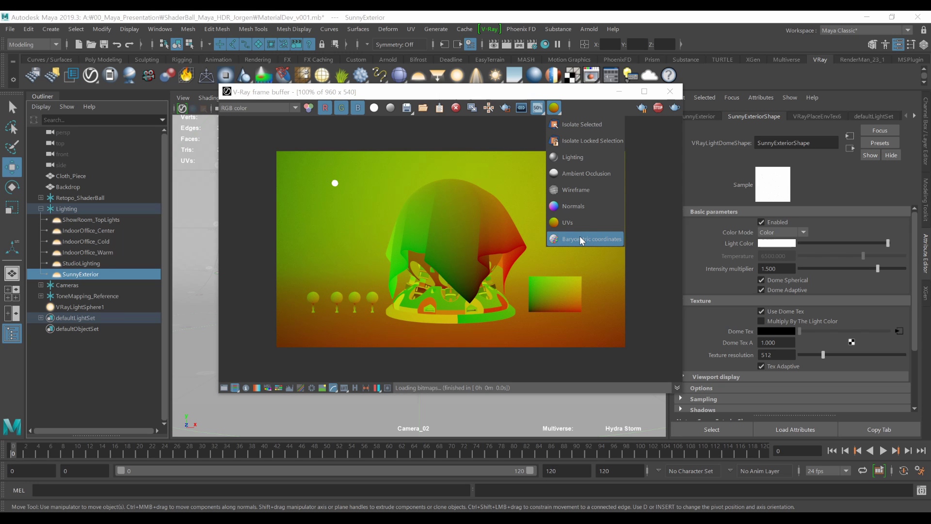
click(582, 238)
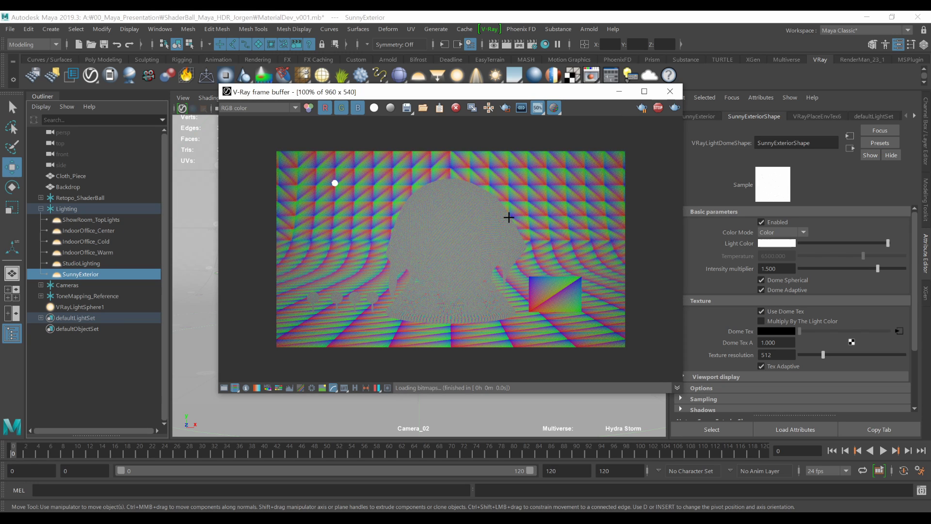
Toggle the debug shading off and on to compare with the beauty render, and set its mode back to Isolate Selected.
click(554, 107)
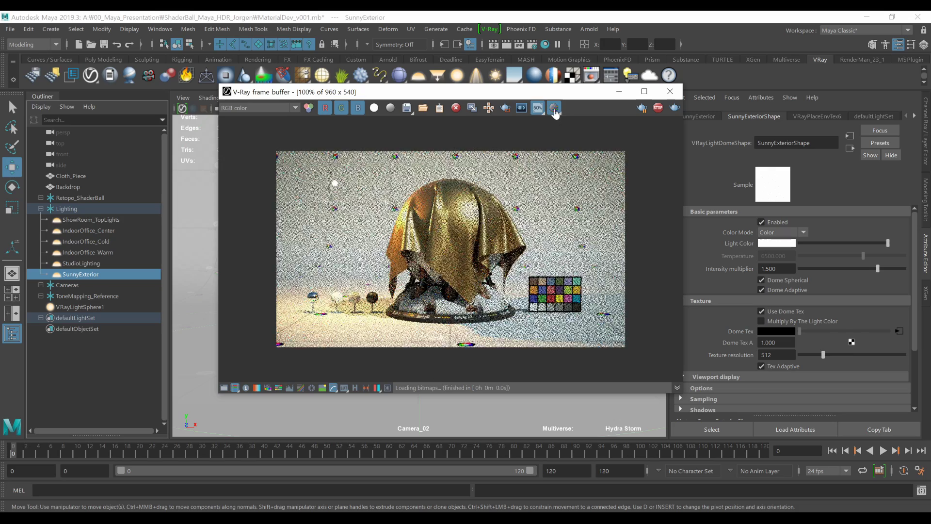
click(554, 107)
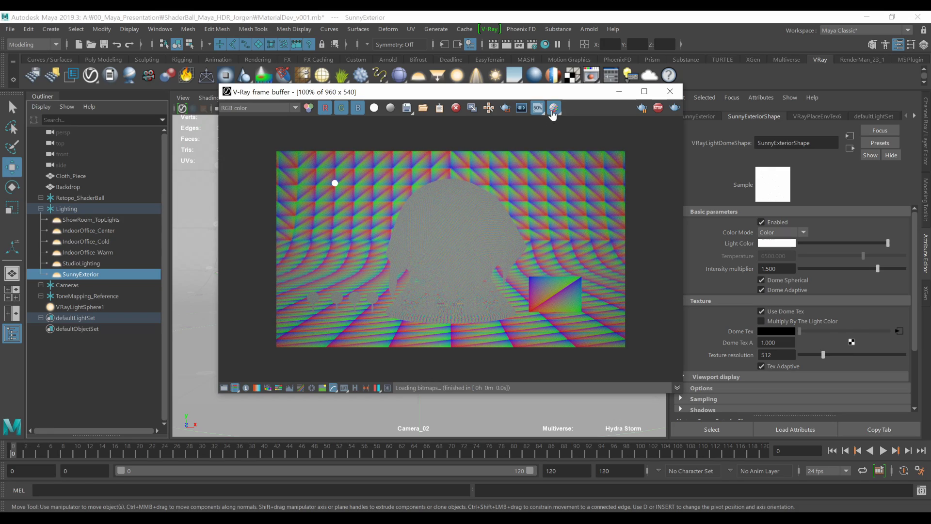
click(552, 112)
click(558, 127)
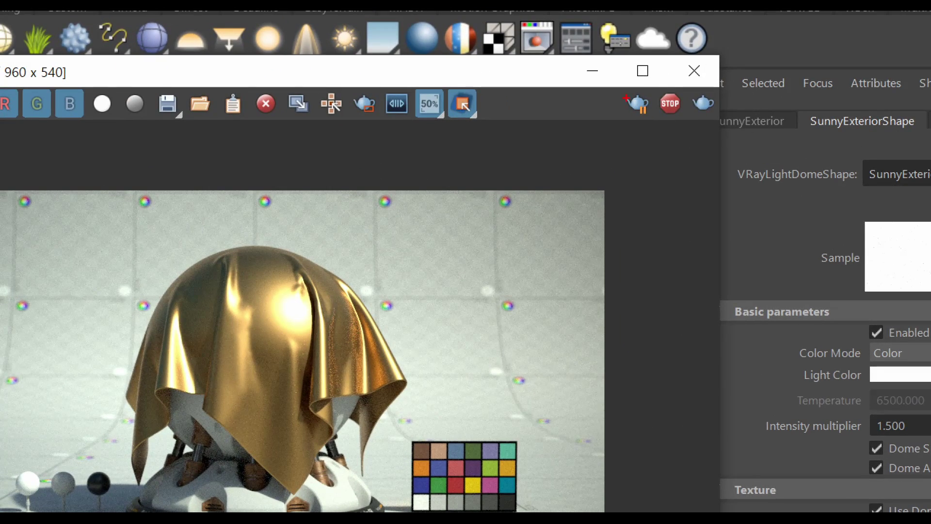
Pause the interactive render and move the frame buffer window up, clear of the lower viewport.
mouse_move(617, 84)
mouse_down()
mouse_move(658, 113)
mouse_move(594, 77)
mouse_up()
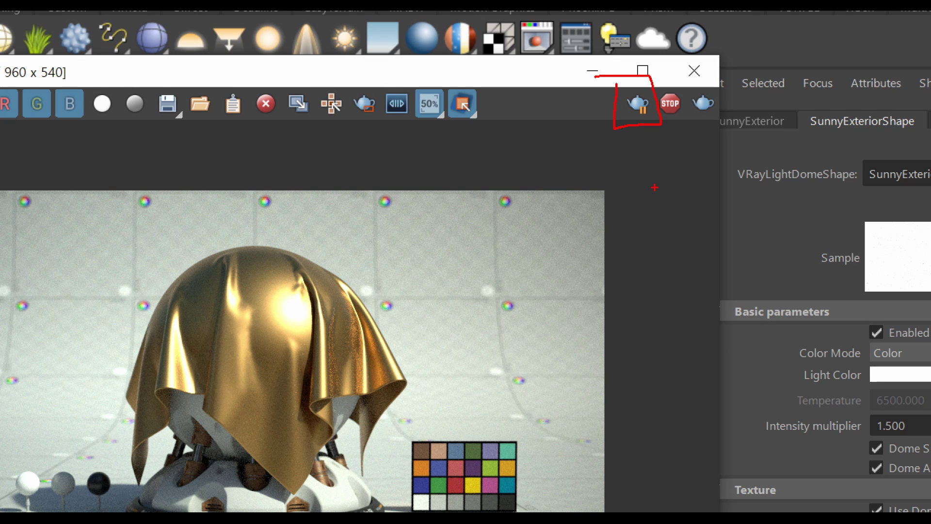
drag(646, 120, 648, 163)
mouse_move(646, 121)
mouse_down()
mouse_move(623, 136)
mouse_move(649, 121)
mouse_up()
key(Escape)
click(640, 106)
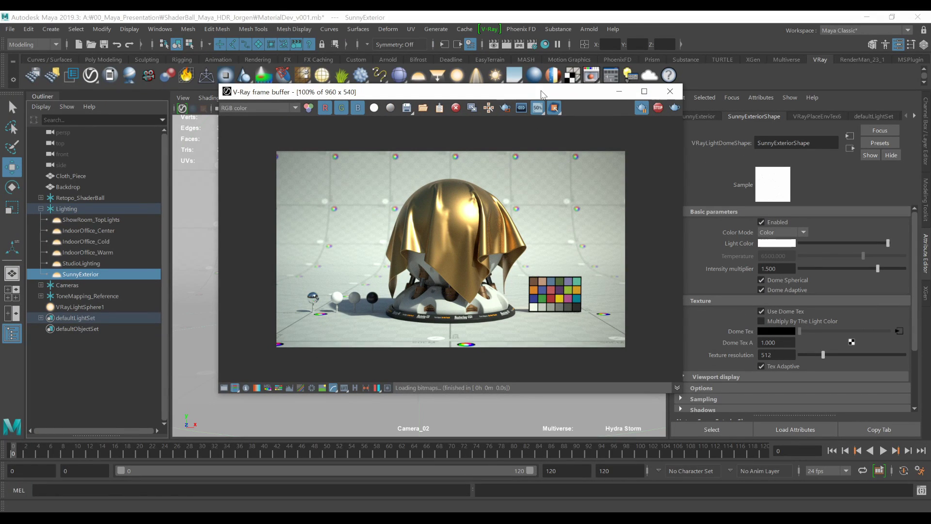
drag(544, 95, 529, 63)
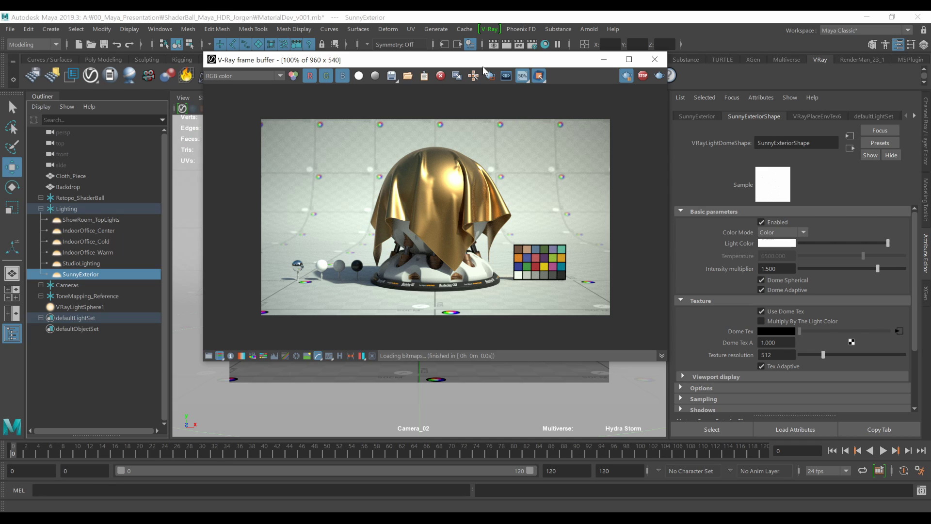
Stop the interactive render in the frame buffer.
drag(429, 74, 427, 75)
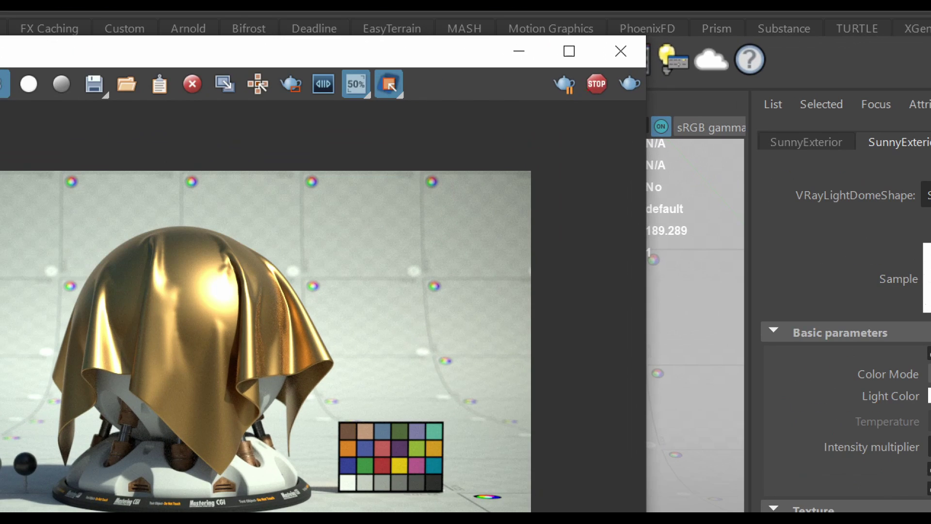
drag(570, 111, 571, 116)
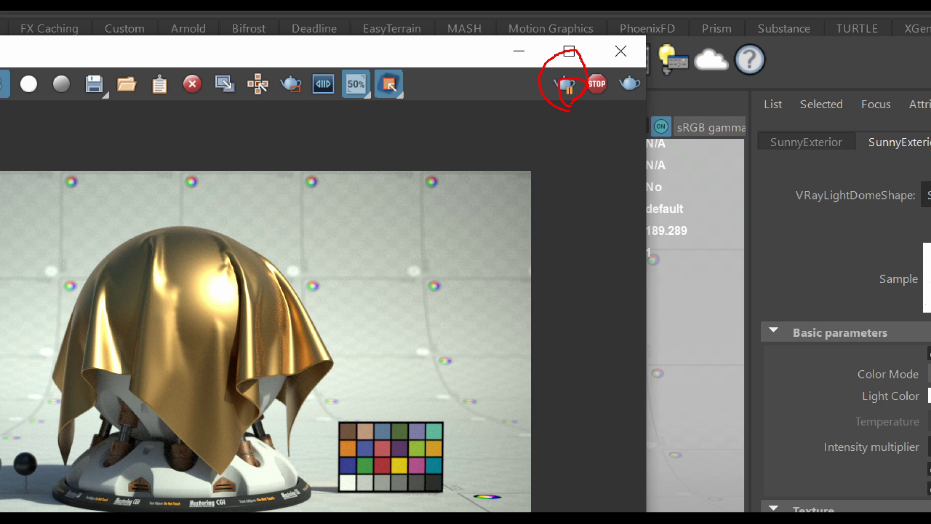
mouse_move(567, 100)
mouse_down()
mouse_move(544, 189)
mouse_move(541, 163)
mouse_up()
drag(565, 110, 580, 133)
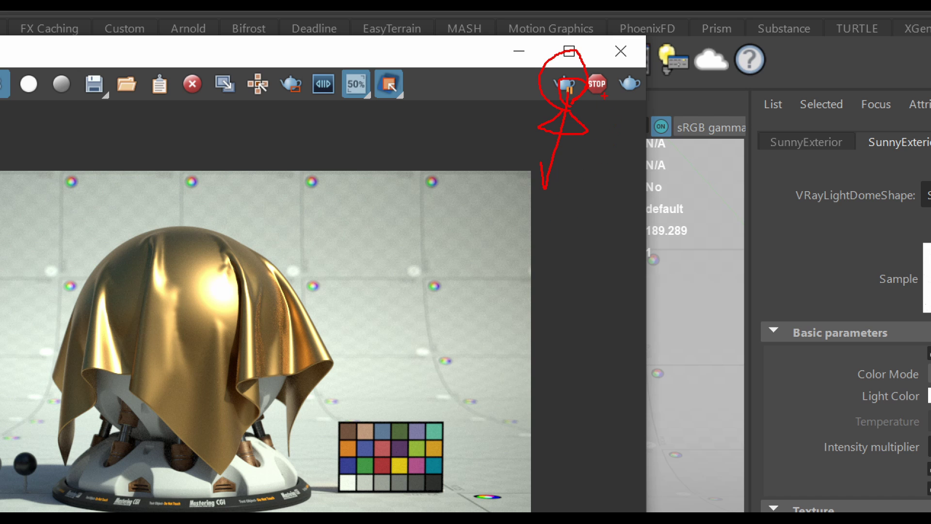
mouse_move(605, 96)
mouse_down()
mouse_move(597, 52)
mouse_move(603, 96)
mouse_up()
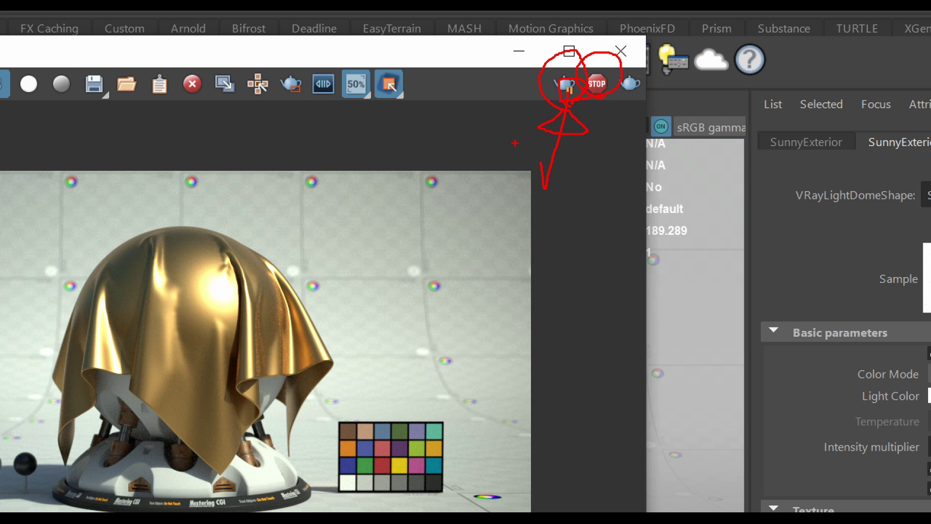
key(Escape)
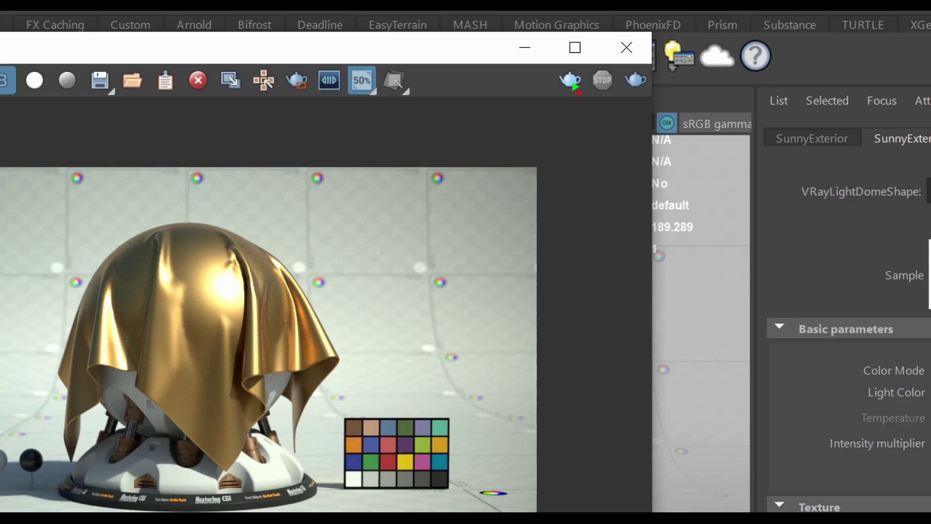
Restart the interactive render from the frame buffer.
mouse_move(579, 78)
mouse_down()
mouse_move(578, 99)
mouse_move(469, 182)
mouse_move(514, 180)
mouse_up()
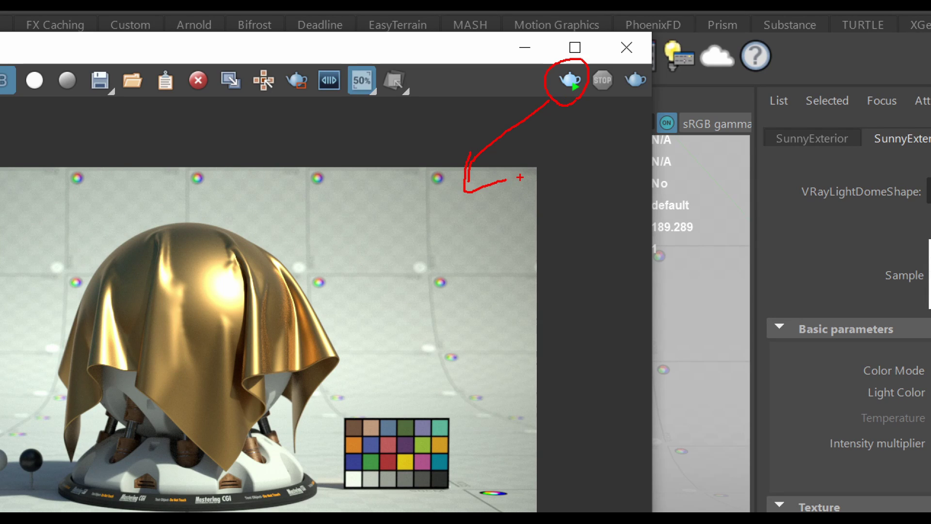
key(Escape)
click(579, 91)
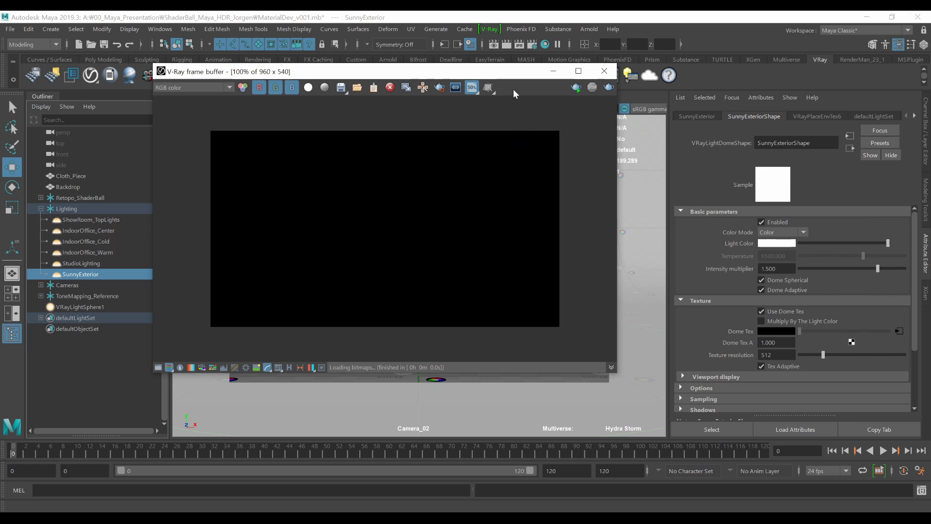
Open the render settings and examine the V-Ray image sampler type and the GI settings, collapsing the production renderer section.
click(532, 44)
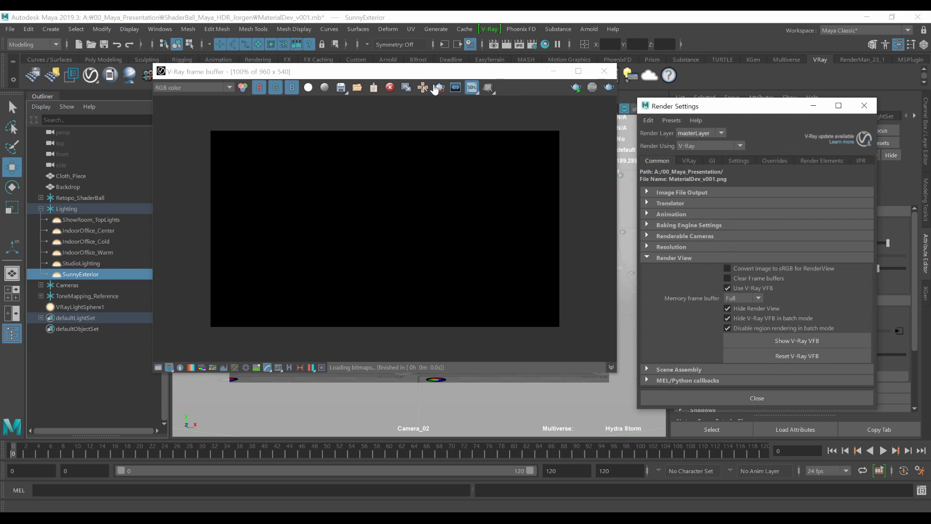
click(689, 160)
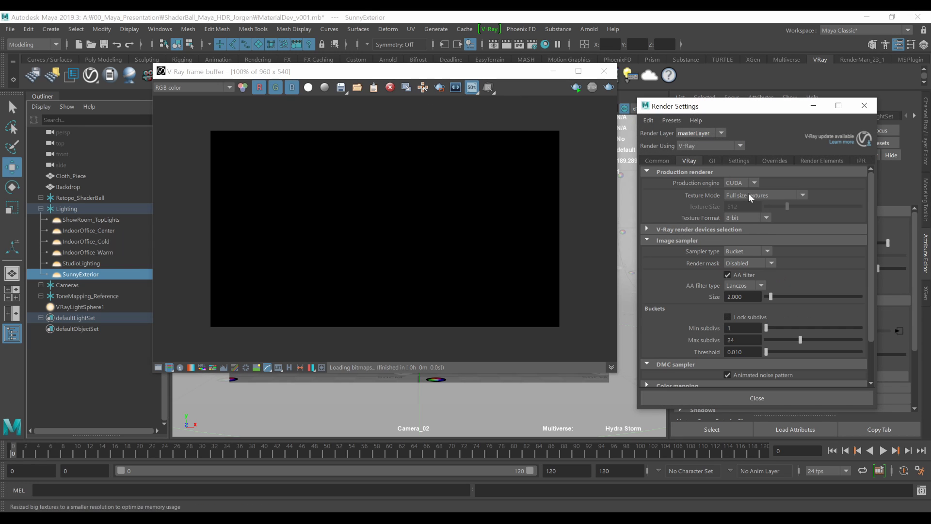
click(705, 172)
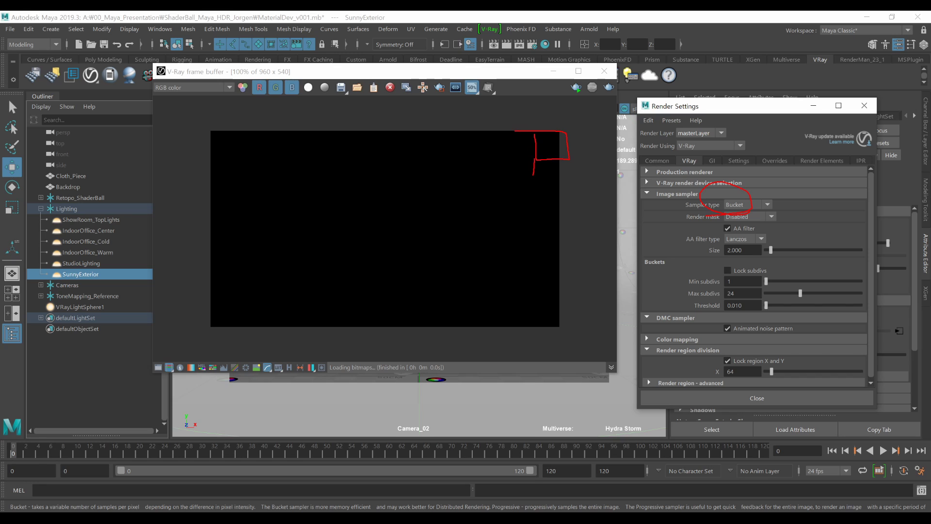
drag(569, 176, 541, 156)
mouse_move(506, 130)
mouse_down()
mouse_move(503, 155)
mouse_move(542, 136)
mouse_move(513, 132)
mouse_move(532, 187)
mouse_move(494, 156)
mouse_move(502, 157)
mouse_move(464, 185)
mouse_move(487, 219)
mouse_move(528, 206)
mouse_move(527, 194)
mouse_up()
key(Escape)
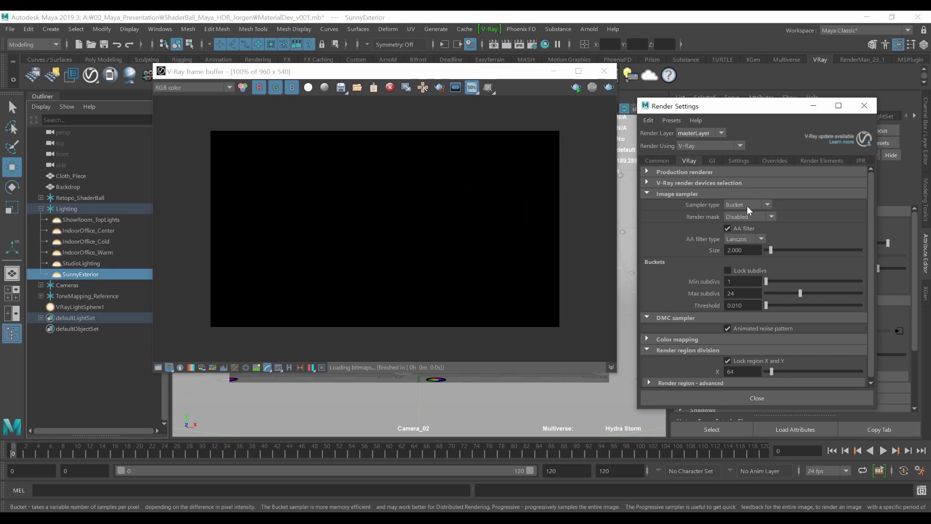
click(709, 160)
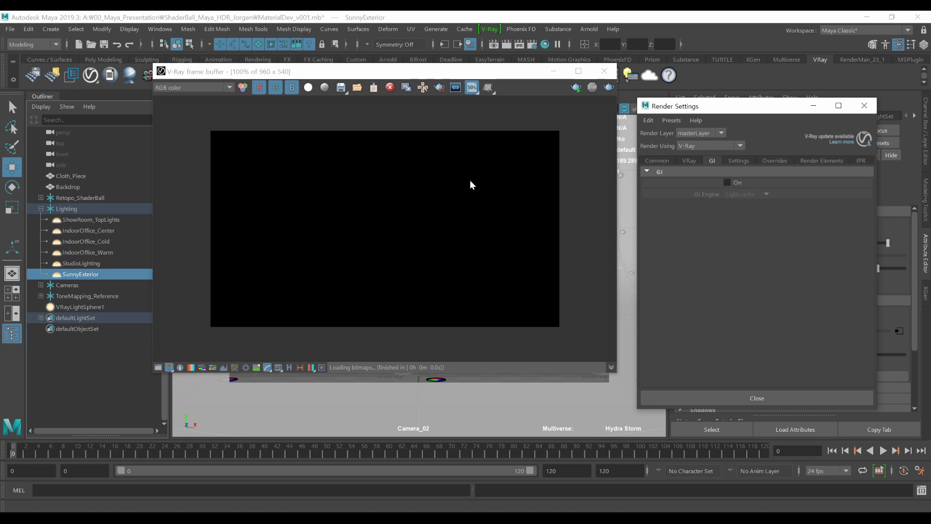
click(683, 161)
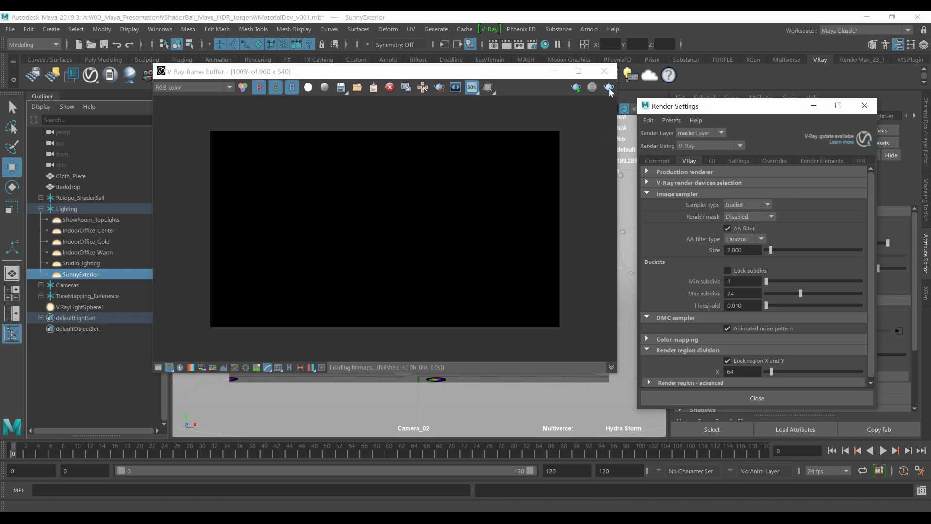
Run a production render with the Bucket sampler, stop it partway and clear the frame buffer.
click(609, 87)
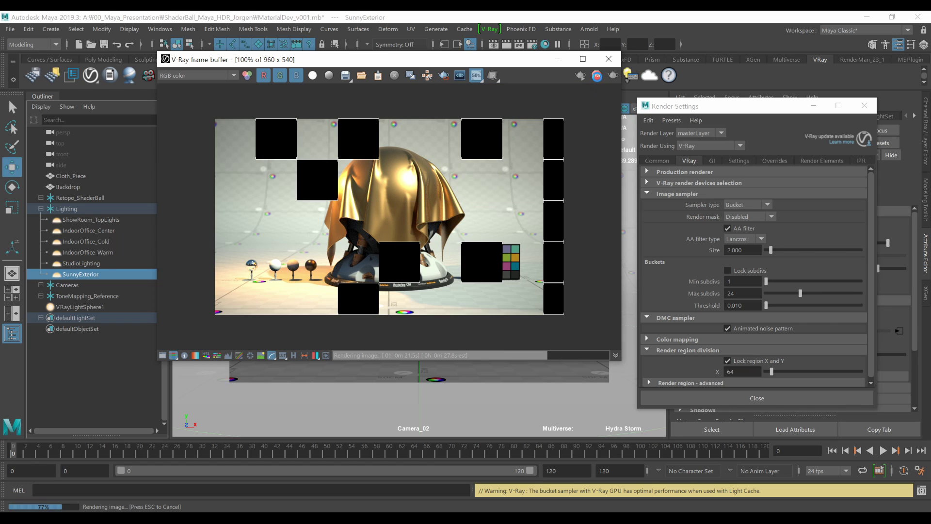
click(597, 76)
click(394, 76)
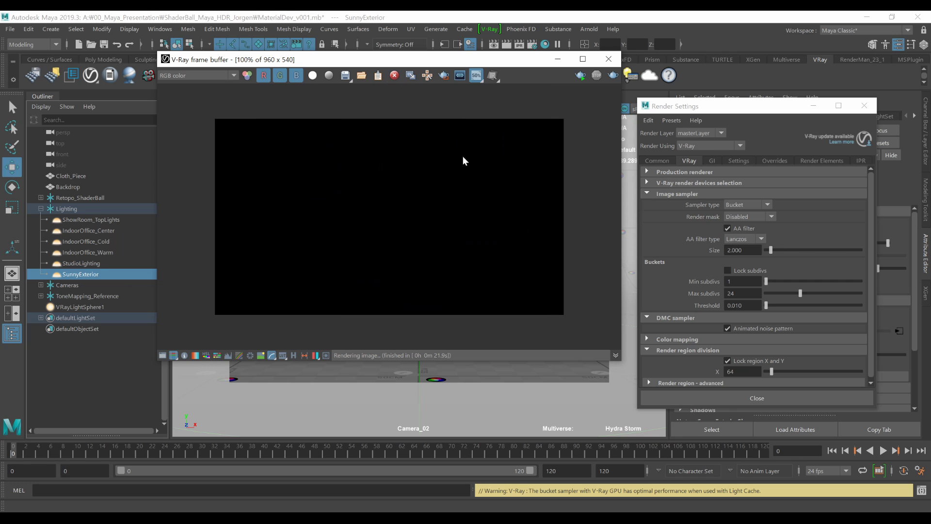
Check the Lock bucket starting point option on the empty frame and turn on mouse tracking for rendering.
right_click(537, 145)
key(ctrl+1)
click(561, 148)
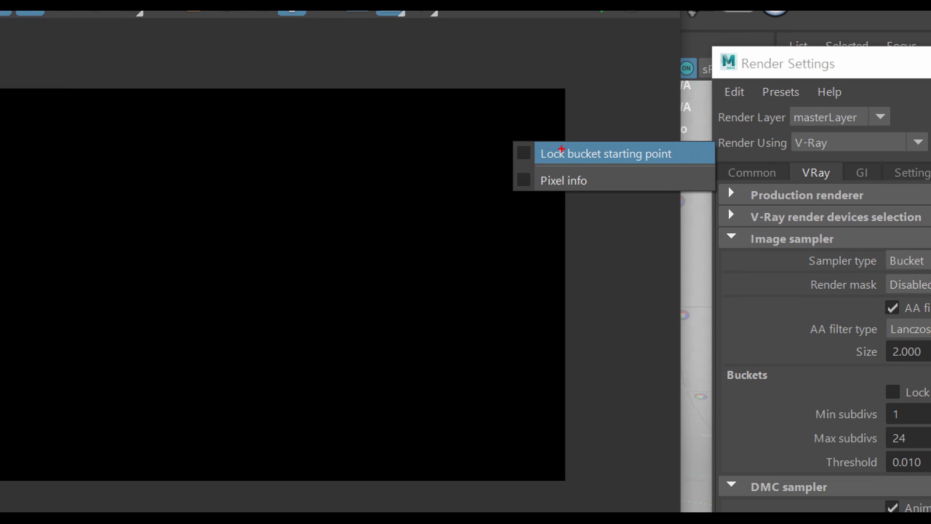
mouse_move(550, 163)
mouse_down()
mouse_move(501, 136)
mouse_move(522, 164)
mouse_up()
mouse_move(457, 95)
mouse_down()
mouse_move(602, 127)
mouse_move(457, 103)
mouse_up()
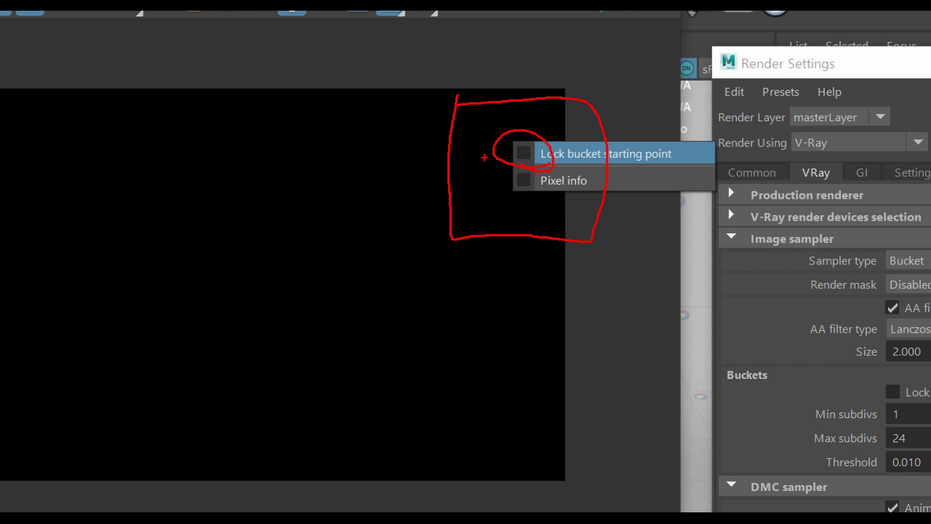
key(Escape)
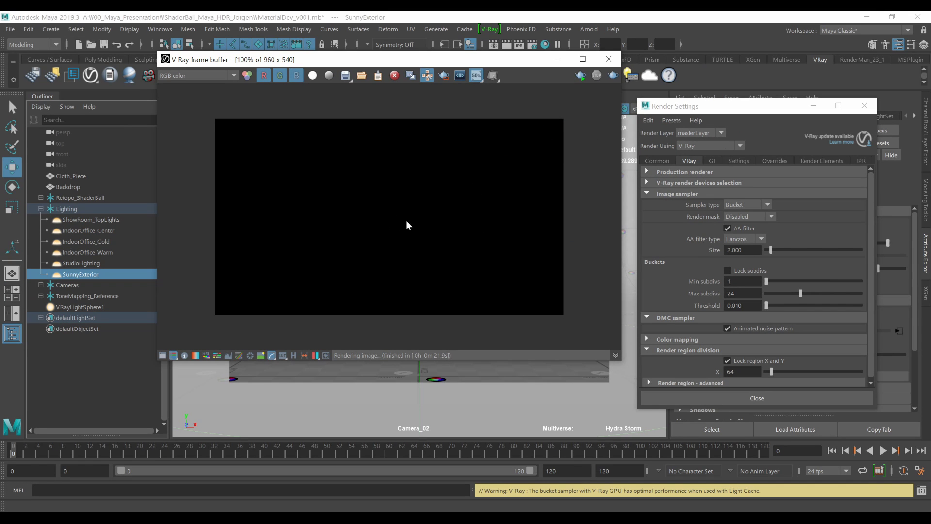
Lock the bucket starting point at a spot above the centre of the empty frame.
key(ctrl+1)
click(393, 220)
drag(387, 264, 383, 264)
key(Escape)
right_click(415, 208)
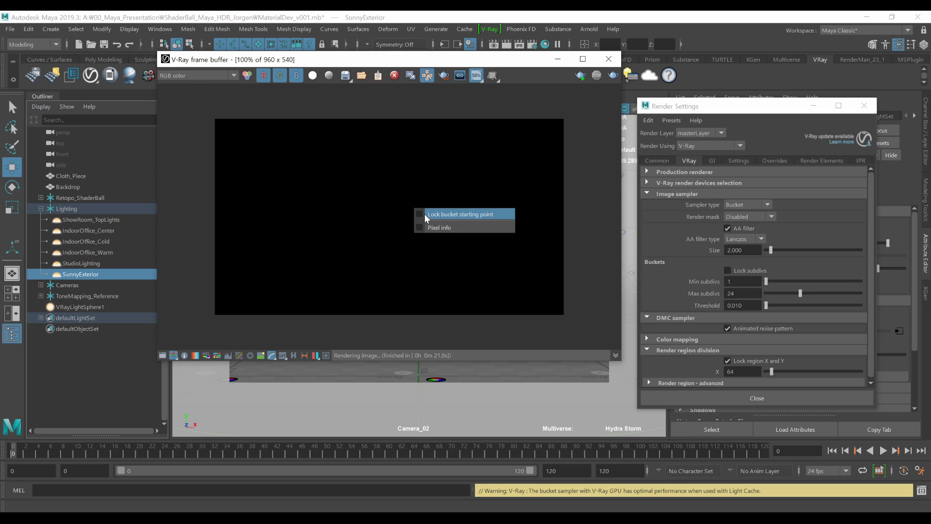
click(418, 214)
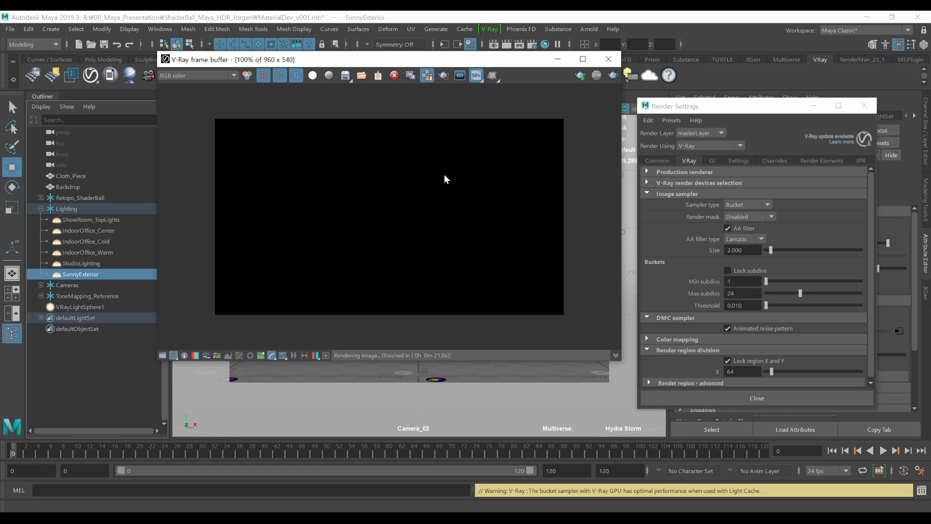
Run a production render from the locked bucket starting point, stop it partway and clear the frame buffer.
click(613, 75)
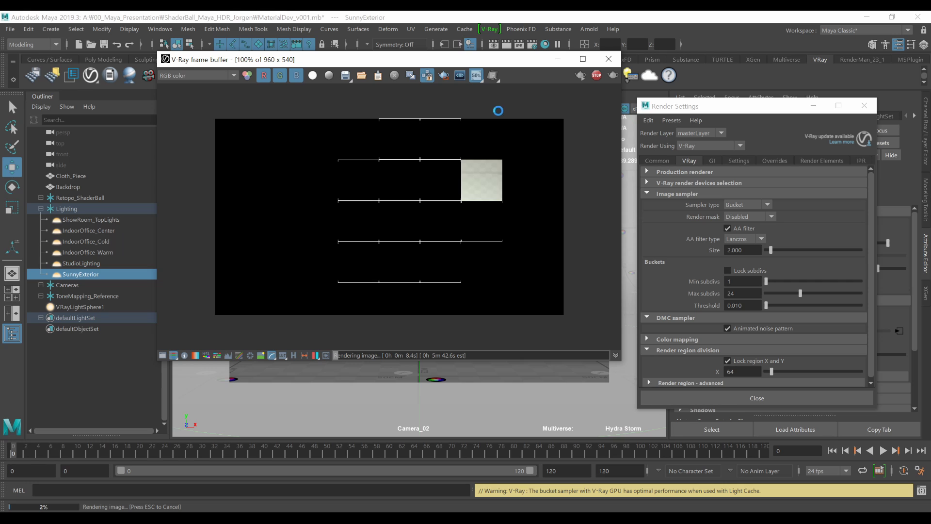
key(Escape)
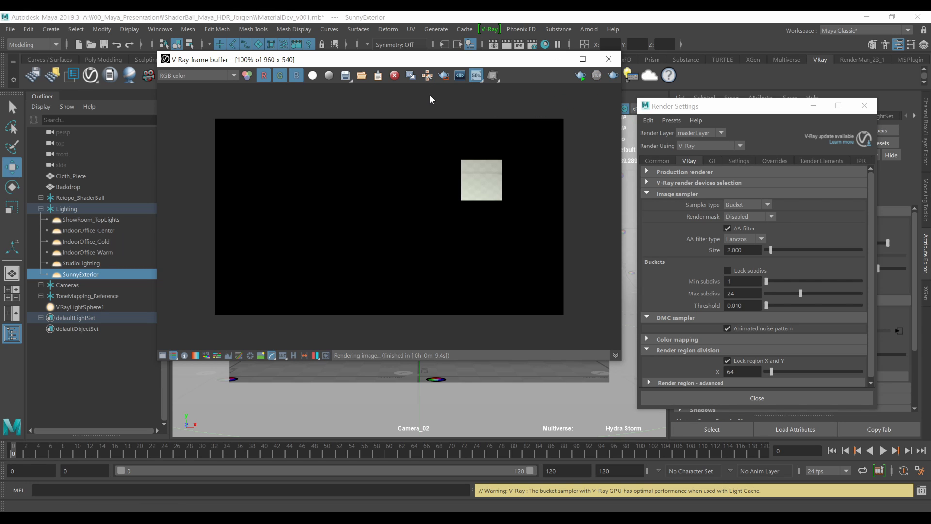
click(398, 77)
Check the GI settings, start an interactive render from the frame buffer and close the render settings.
click(711, 161)
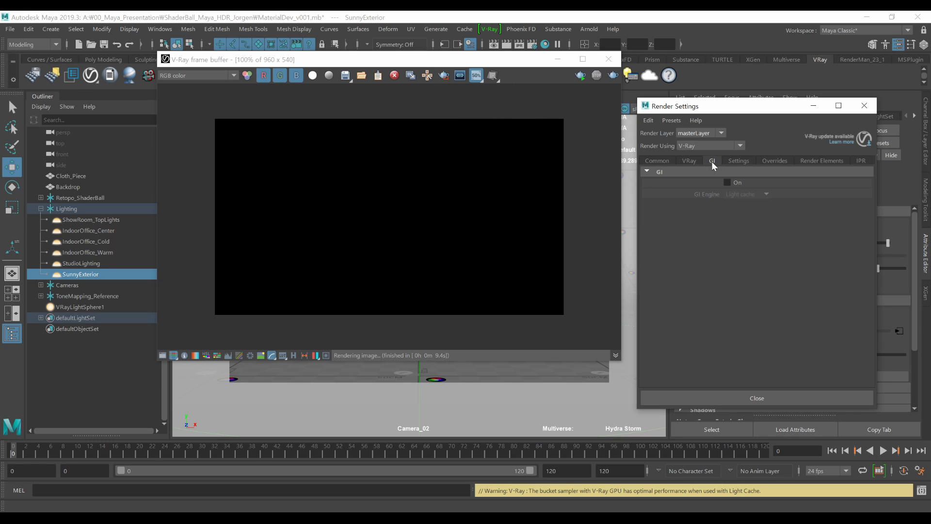
click(694, 159)
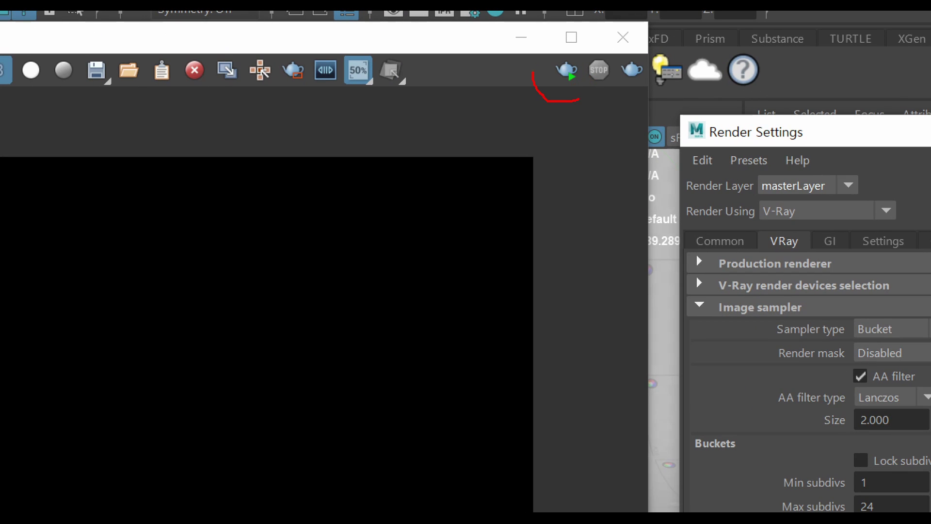
drag(532, 71, 517, 104)
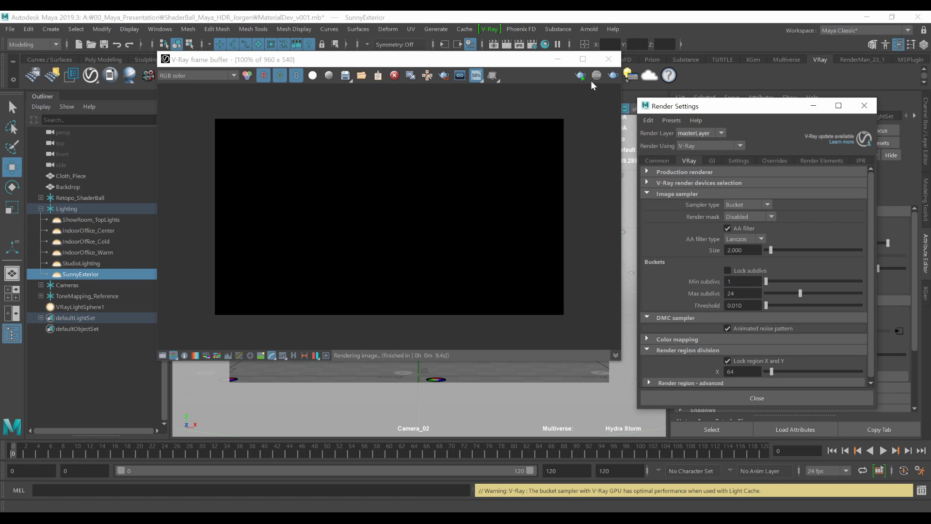
click(566, 72)
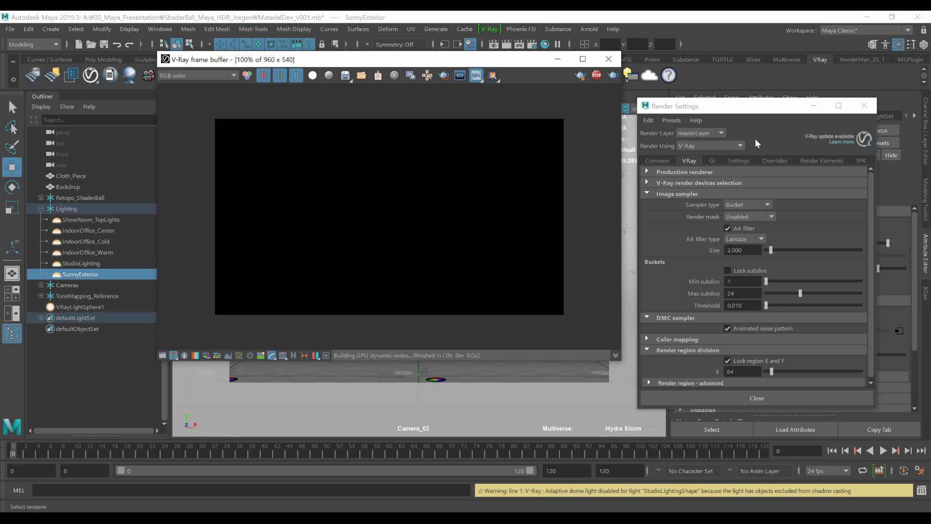
click(864, 105)
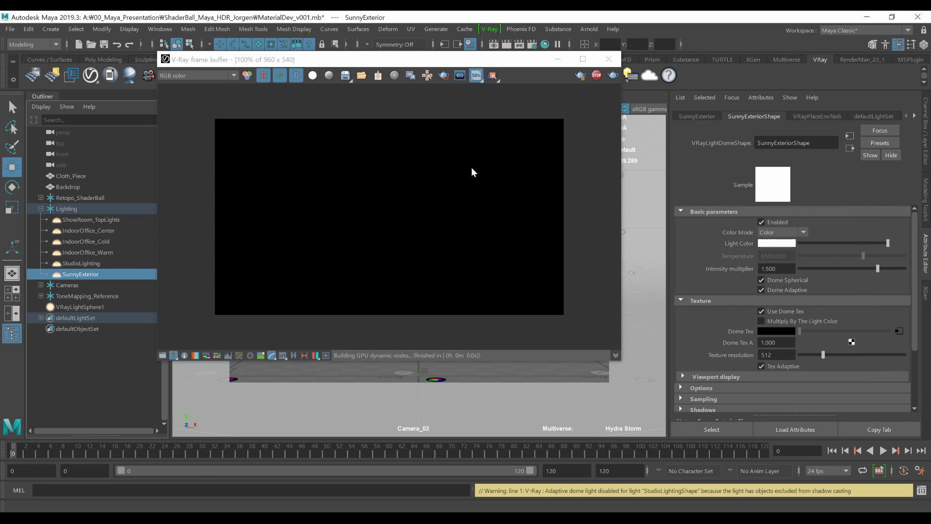
drag(429, 58, 430, 68)
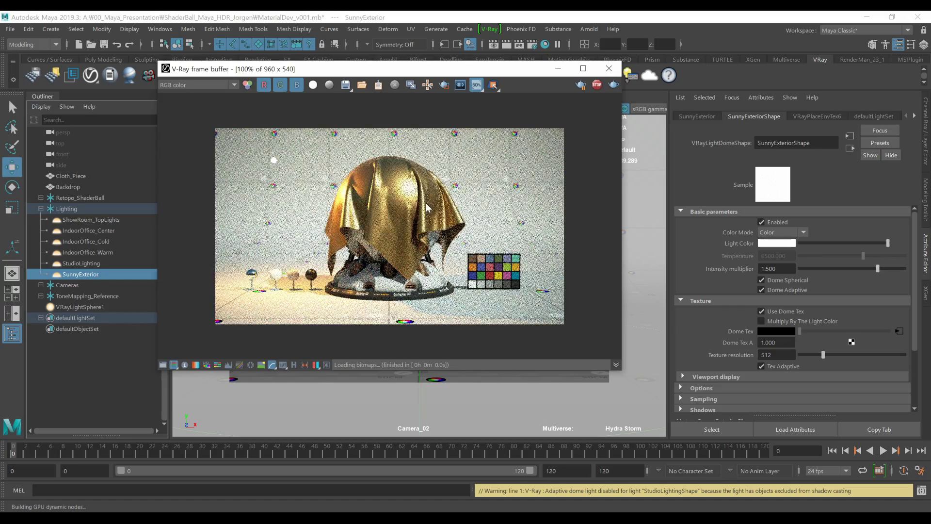
Enlarge the lower folds of the gold cloth to 400% in the frame buffer and turn on mouse tracking for rendering.
scroll(398, 205, up, 2)
scroll(396, 205, up, 1)
middle_drag(335, 206, 414, 177)
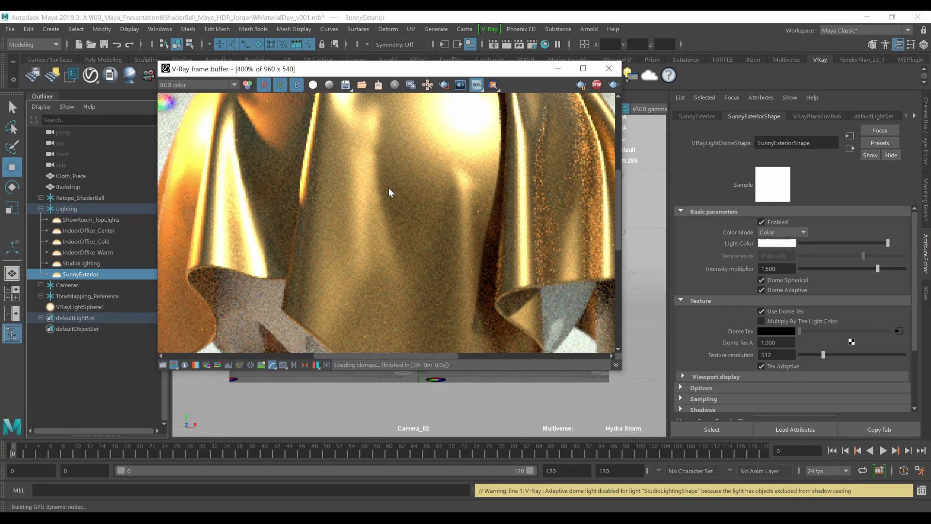
key(ctrl+1)
mouse_move(426, 264)
mouse_down()
mouse_move(256, 156)
mouse_move(507, 92)
mouse_move(306, 266)
mouse_up()
key(Escape)
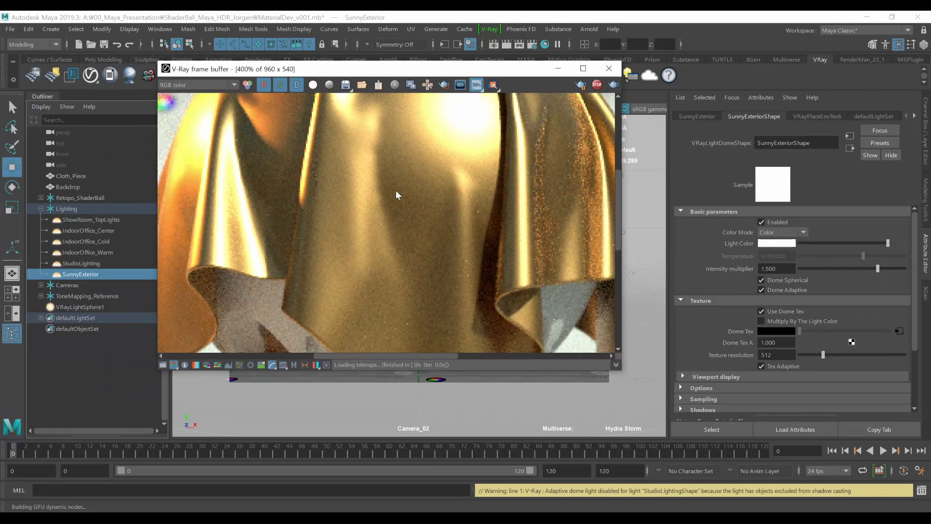
click(428, 87)
Examine how the cloth folds and the ball's base refine at 800% with mouse tracking, and return the frame buffer to 100%.
scroll(394, 205, up, 1)
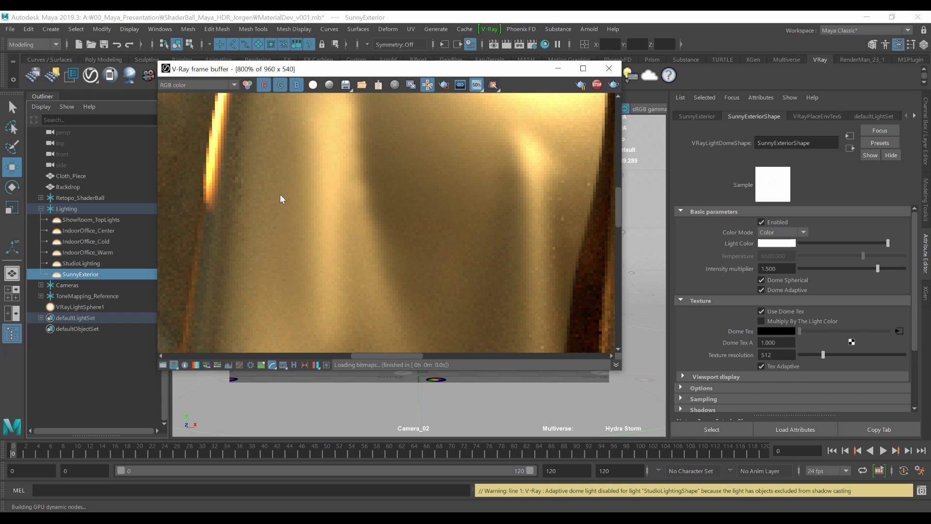
middle_drag(219, 197, 384, 204)
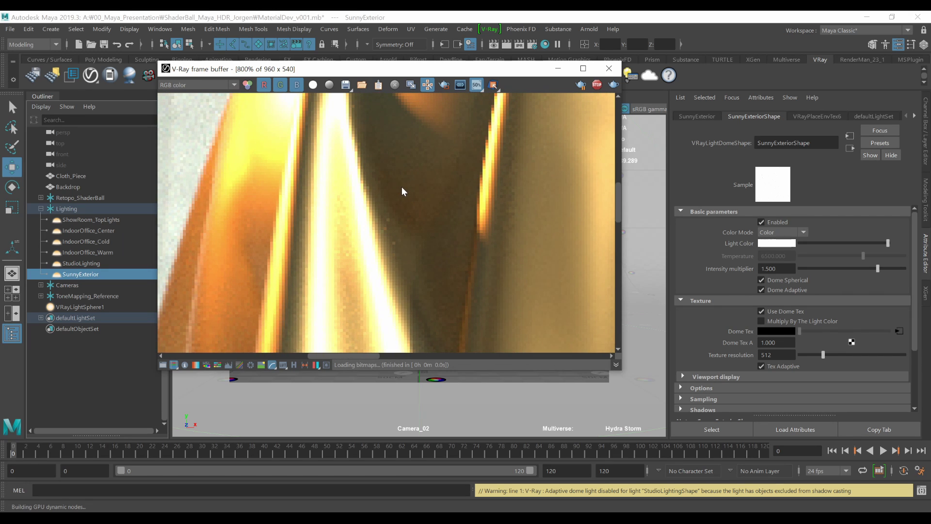
middle_drag(401, 187, 295, 219)
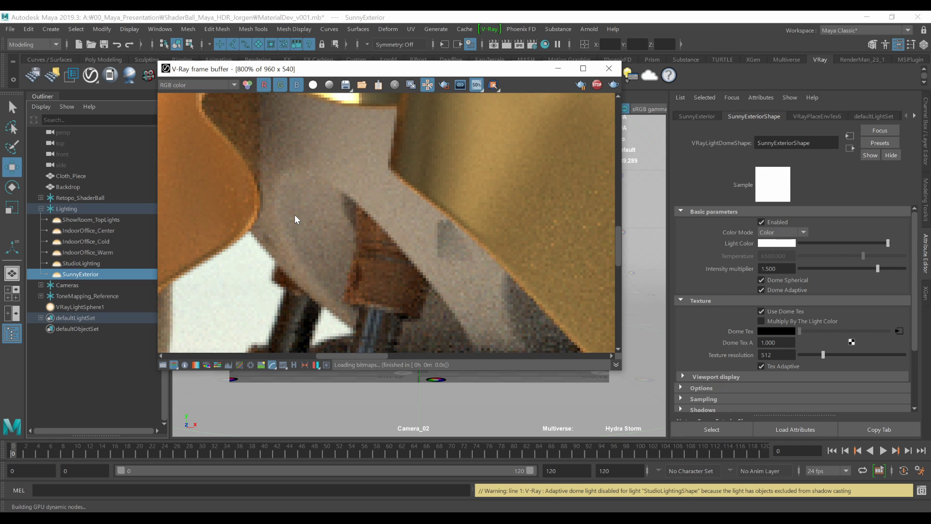
scroll(295, 214, down, 1)
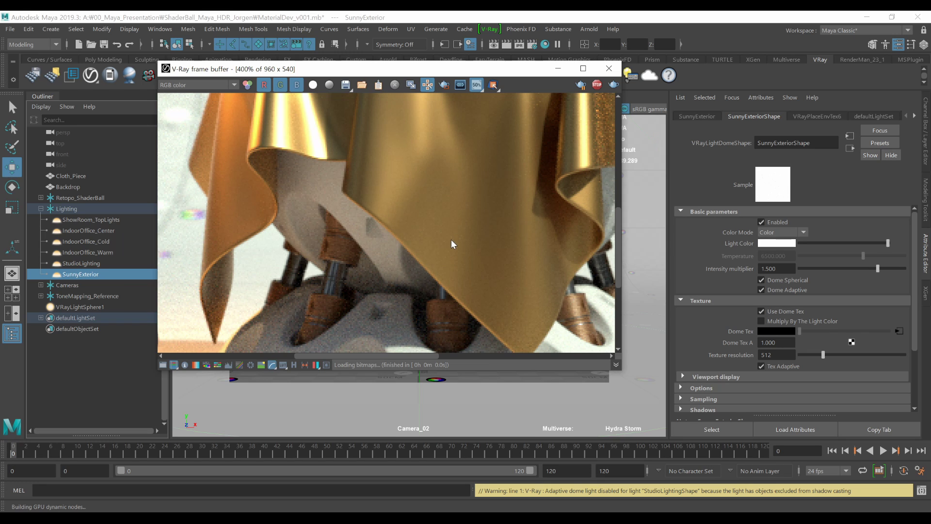
scroll(451, 240, down, 1)
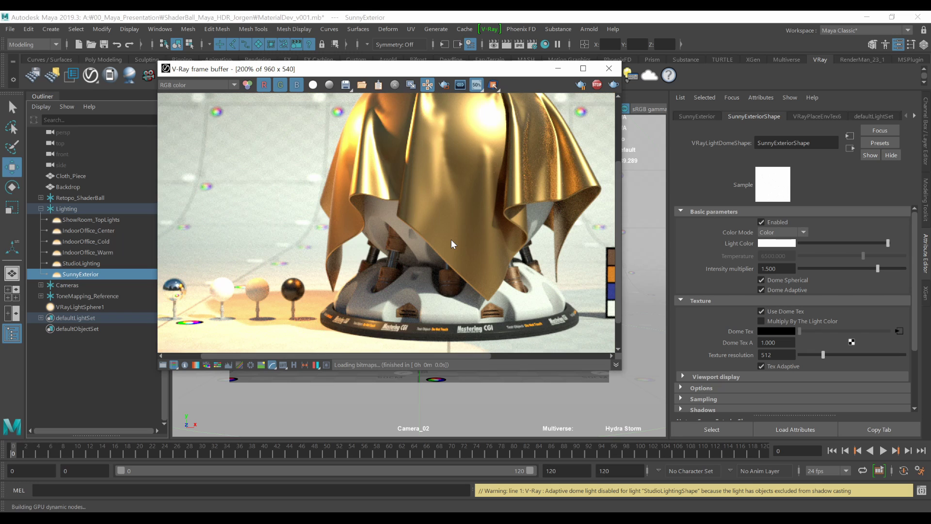
scroll(452, 233, down, 1)
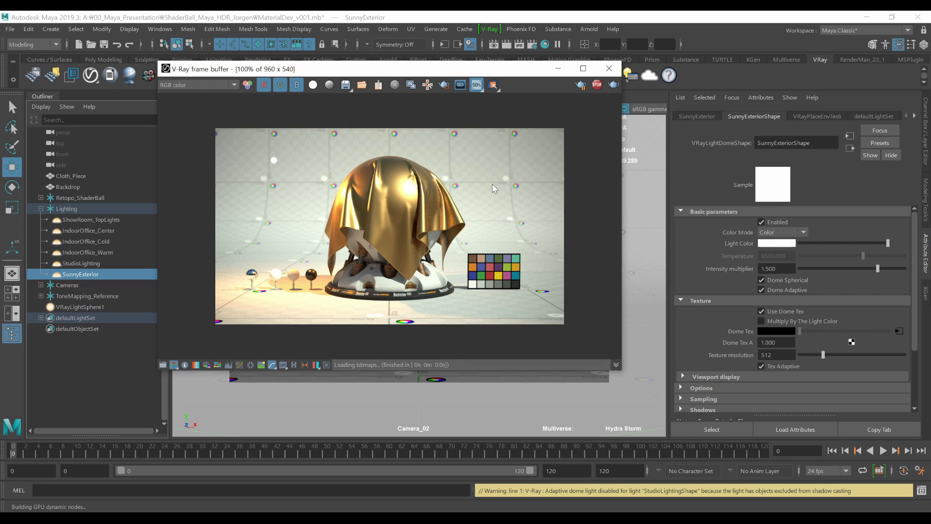
Open Maya's Render View and arrange it side by side with the V-Ray frame buffer.
drag(495, 73, 464, 91)
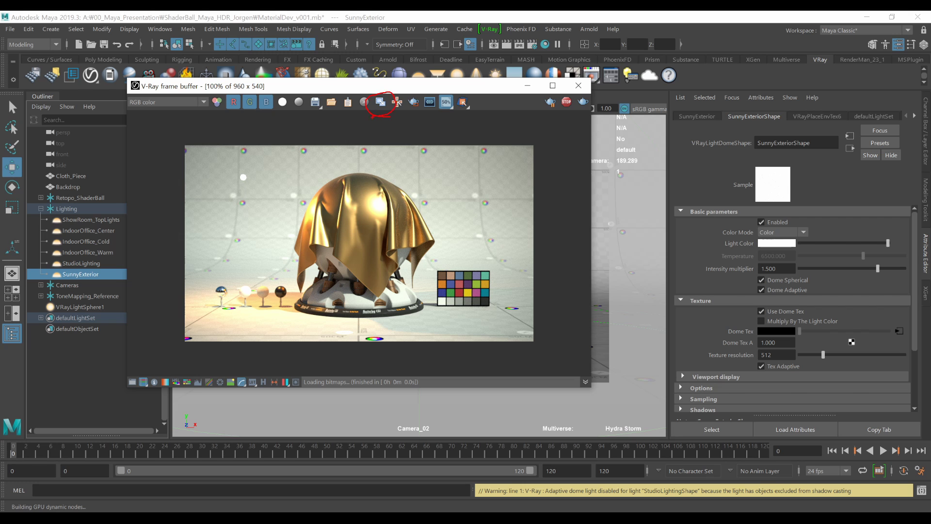
click(495, 45)
drag(467, 160, 610, 118)
click(485, 85)
drag(485, 86, 383, 110)
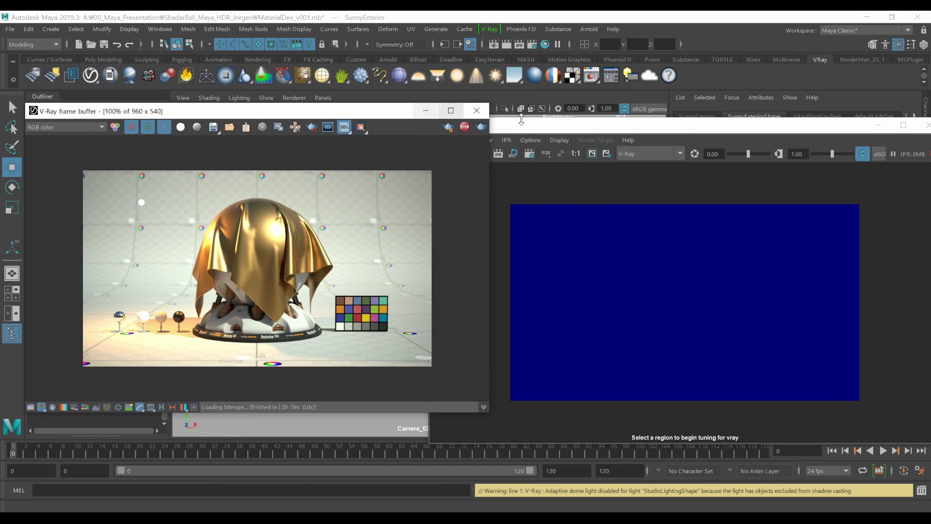
click(570, 126)
drag(570, 125, 570, 86)
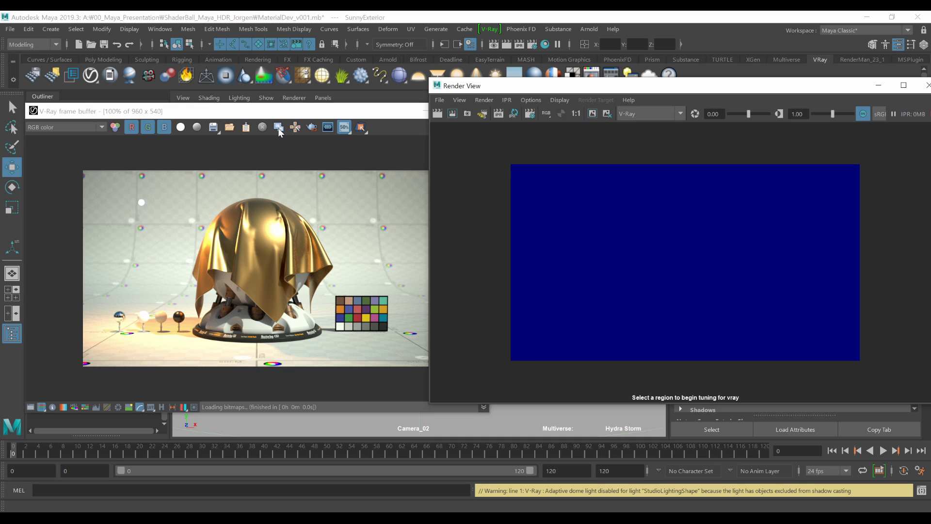
Duplicate the frame buffer image to the Maya Render View, compare both images and close the Render View.
click(278, 128)
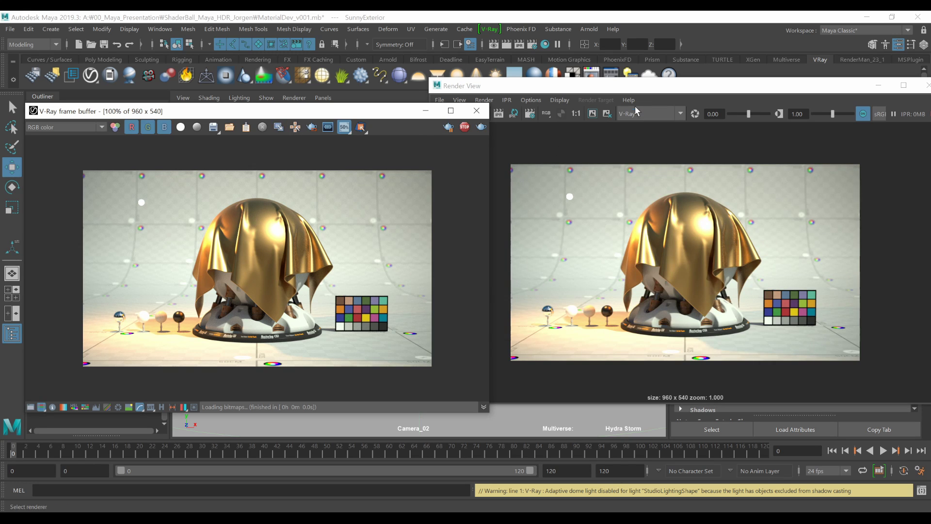
click(635, 91)
drag(636, 91, 612, 100)
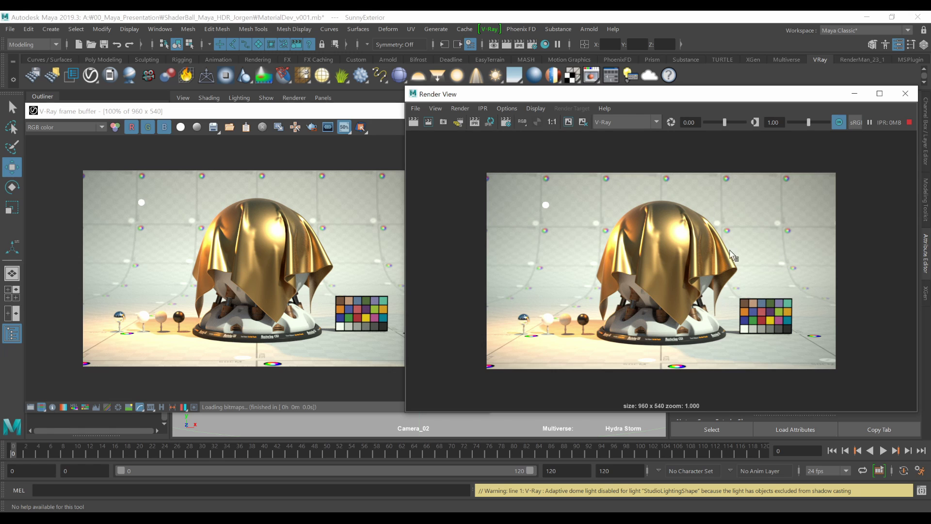
click(904, 93)
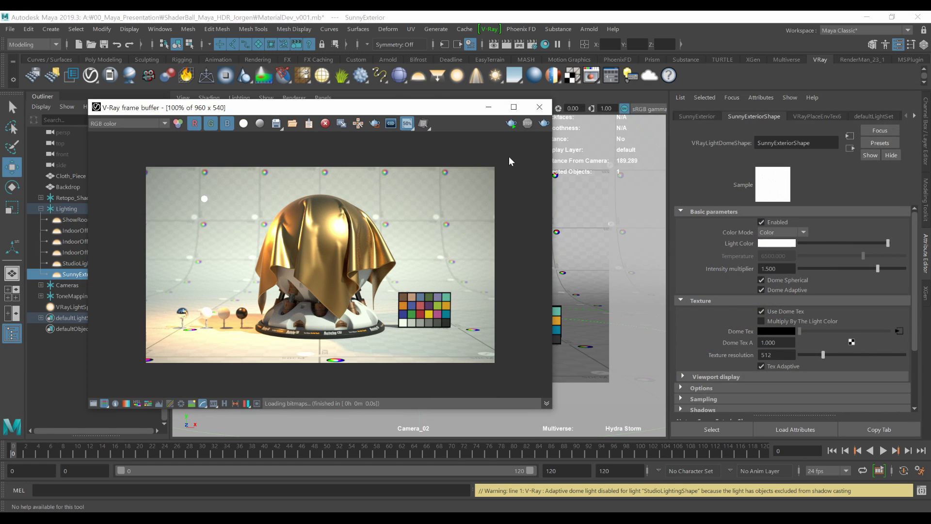
Examine the frame buffer's Copy current channel to clipboard command above the rendered cloth.
click(309, 125)
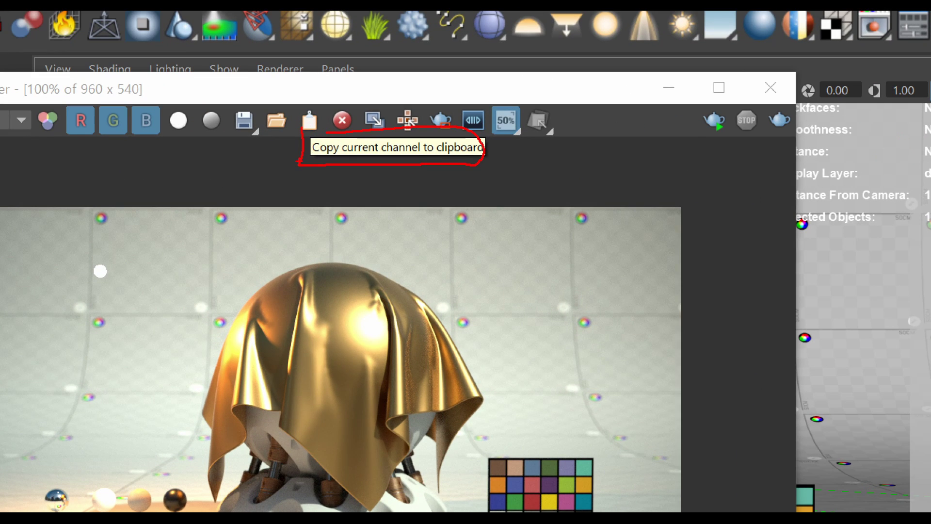
mouse_move(478, 161)
mouse_down()
mouse_move(461, 169)
mouse_move(475, 170)
mouse_up()
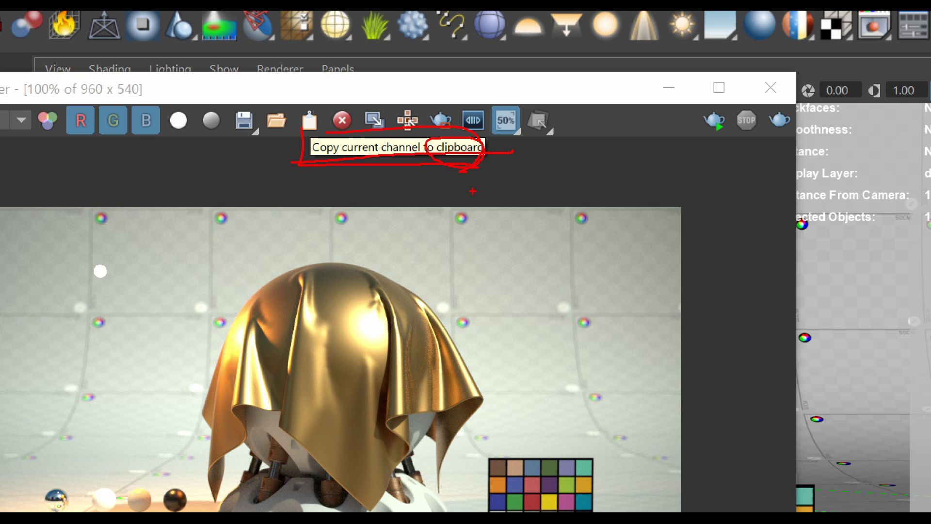
mouse_move(464, 196)
mouse_down()
mouse_move(452, 250)
mouse_move(483, 238)
mouse_up()
mouse_move(458, 289)
mouse_down()
mouse_move(385, 258)
mouse_move(446, 290)
mouse_up()
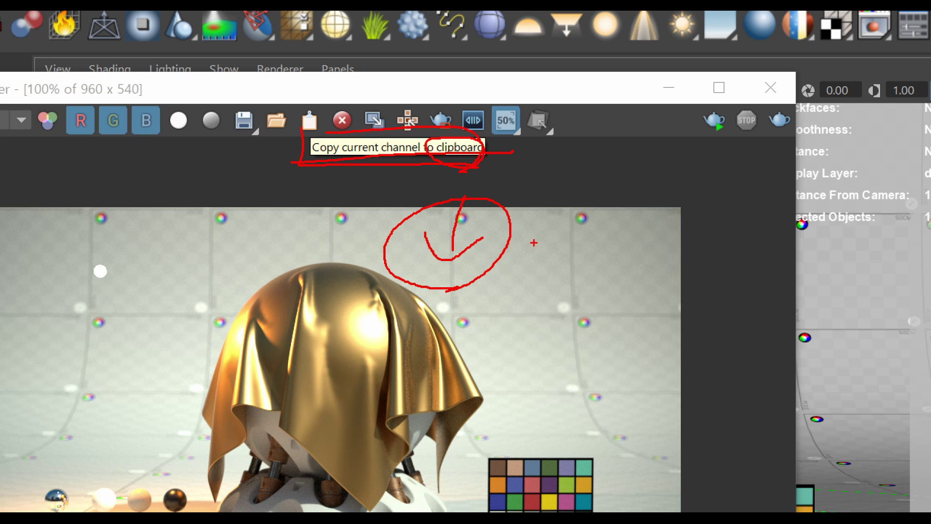
mouse_move(463, 167)
mouse_down()
mouse_move(458, 237)
mouse_move(529, 236)
mouse_up()
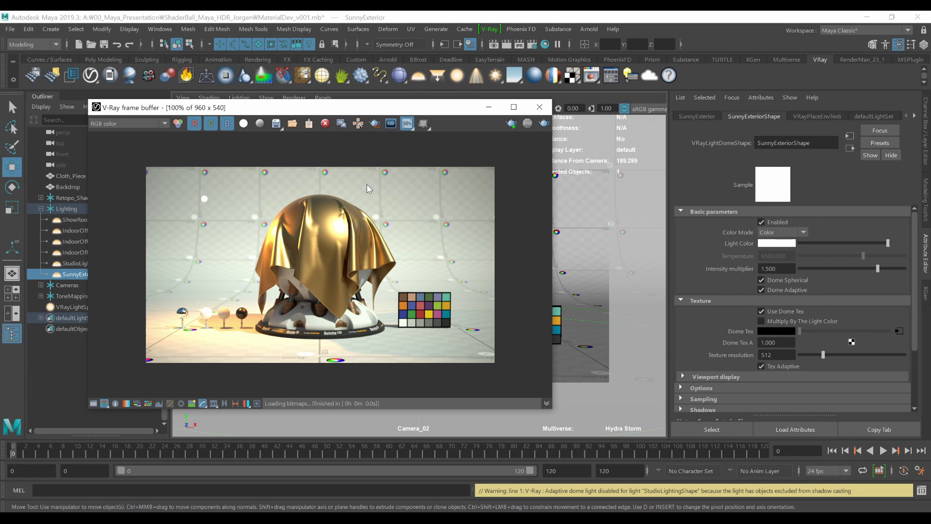
drag(387, 109, 389, 78)
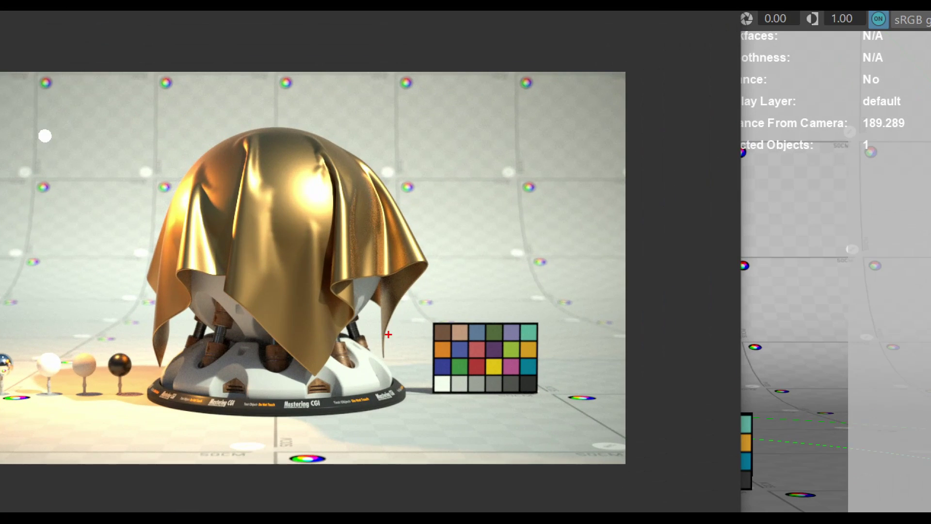
drag(355, 319, 279, 330)
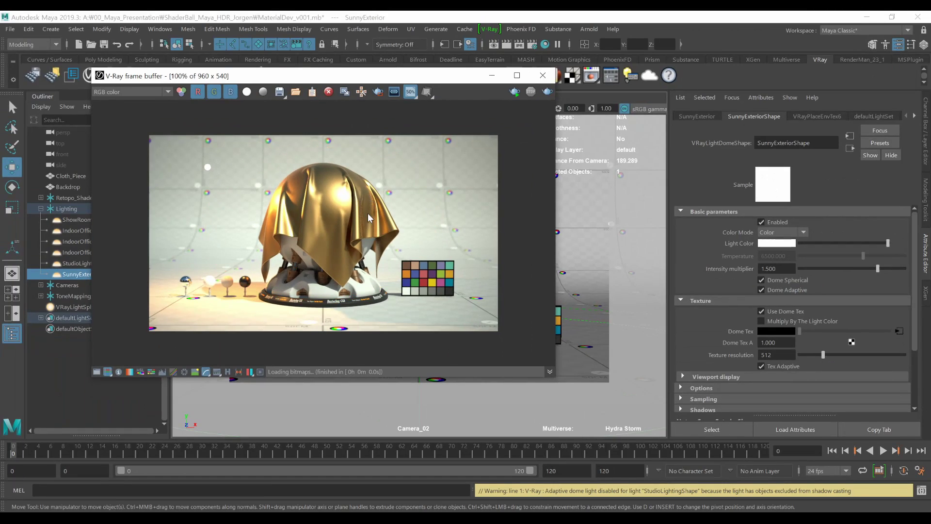
Review the frame buffer's options for saving the current channel, separate files or a single file.
click(280, 93)
click(282, 97)
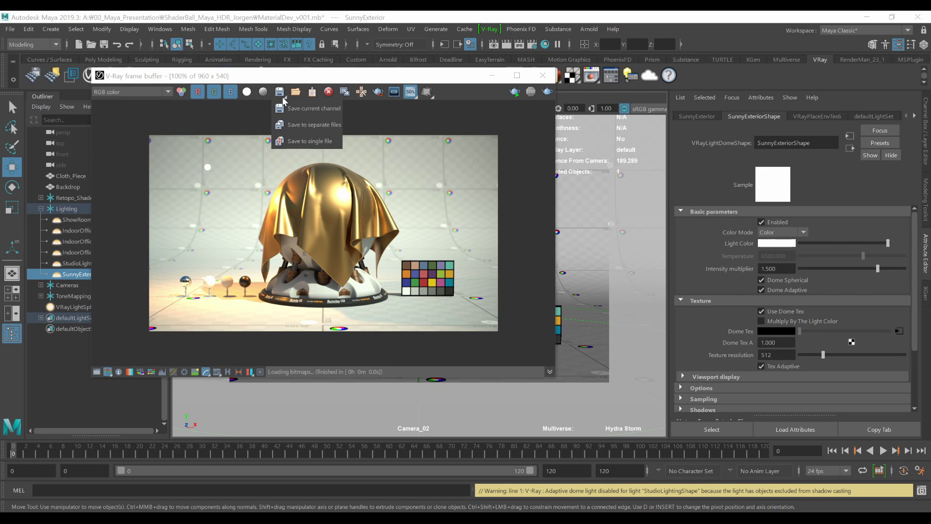
mouse_move(286, 116)
mouse_down()
mouse_move(367, 114)
mouse_move(369, 147)
mouse_move(397, 148)
mouse_up()
drag(395, 225, 356, 240)
drag(275, 118, 343, 117)
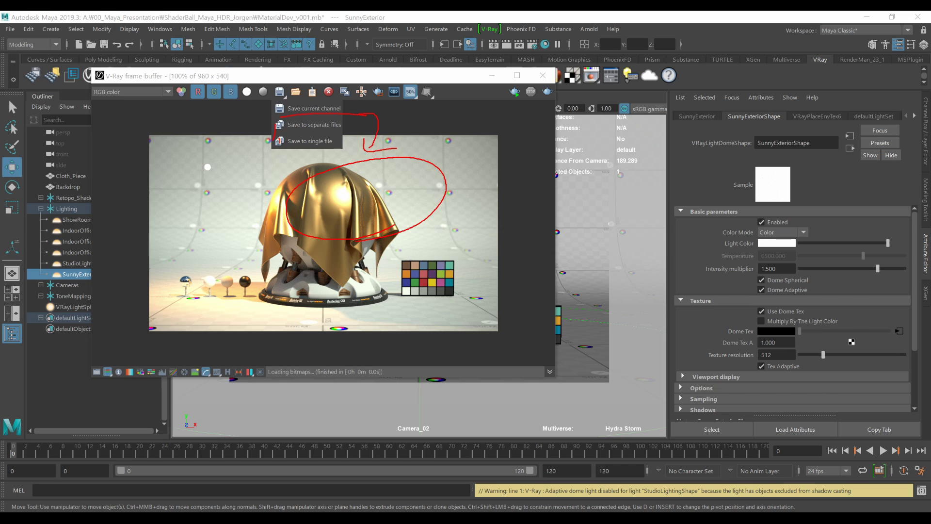
drag(275, 139, 332, 150)
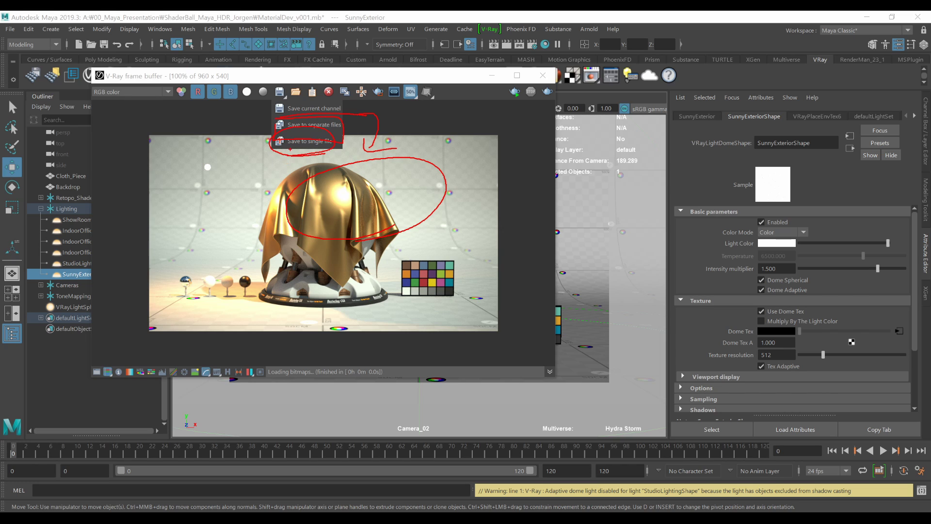
key(Escape)
Examine the channels in the V-Ray frame buffer's channel list, from RGB color and Alpha to sampleRate.
click(161, 92)
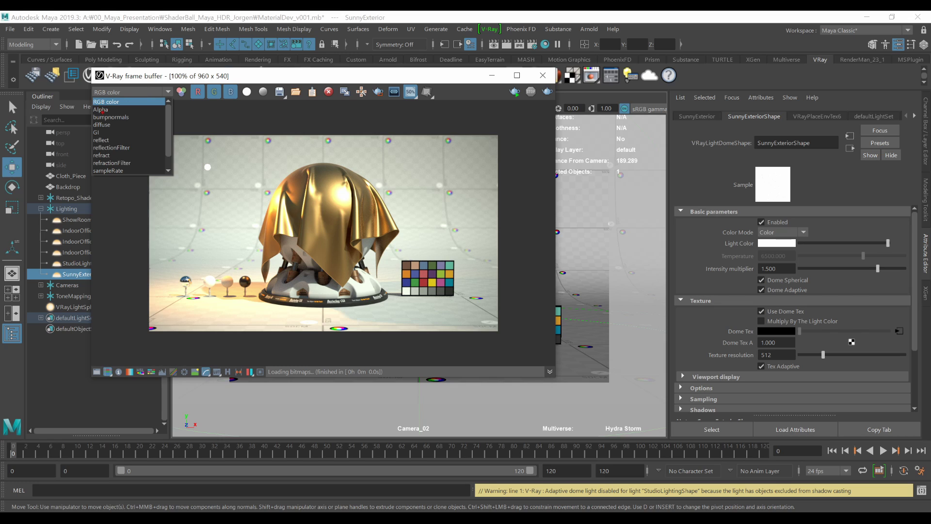
drag(128, 101, 144, 102)
mouse_move(124, 108)
mouse_down()
mouse_move(148, 105)
mouse_move(147, 143)
mouse_up()
mouse_move(134, 184)
mouse_down()
mouse_move(51, 136)
mouse_move(98, 185)
mouse_up()
mouse_move(131, 112)
mouse_down()
mouse_move(189, 109)
mouse_move(201, 127)
mouse_up()
mouse_move(116, 175)
mouse_down()
mouse_move(185, 128)
mouse_move(150, 171)
mouse_up()
drag(258, 130, 287, 146)
drag(302, 136, 321, 146)
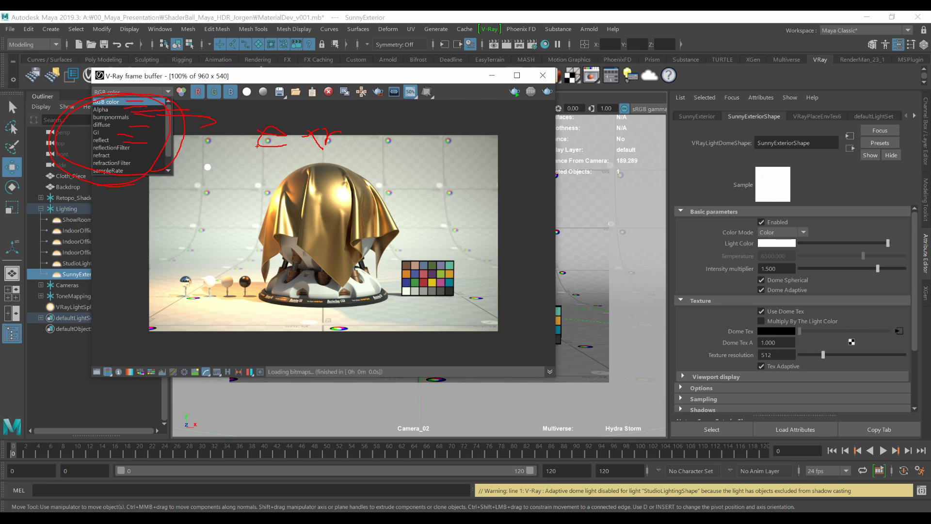
drag(224, 149, 238, 148)
mouse_move(244, 115)
mouse_down()
mouse_move(234, 133)
mouse_move(257, 116)
mouse_up()
mouse_move(159, 150)
mouse_down()
mouse_move(233, 151)
mouse_move(227, 169)
mouse_up()
drag(215, 153, 222, 174)
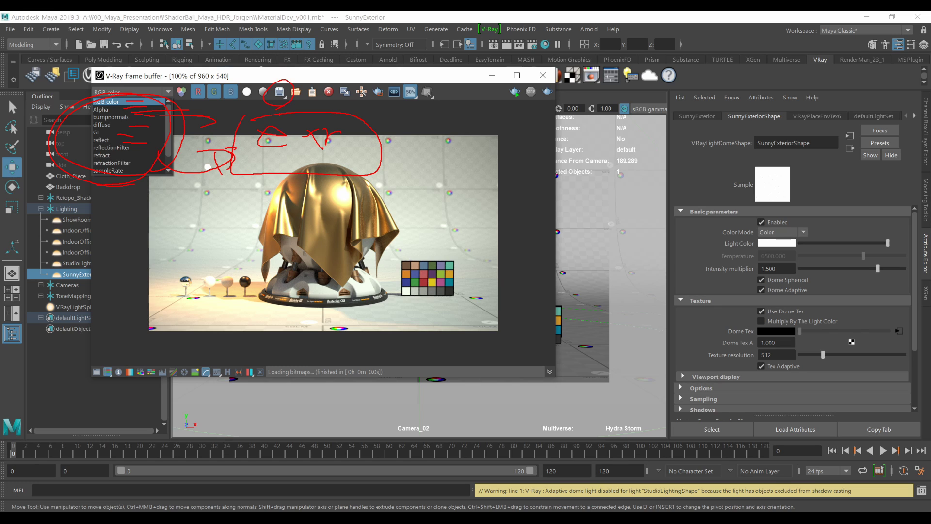
key(Escape)
click(140, 92)
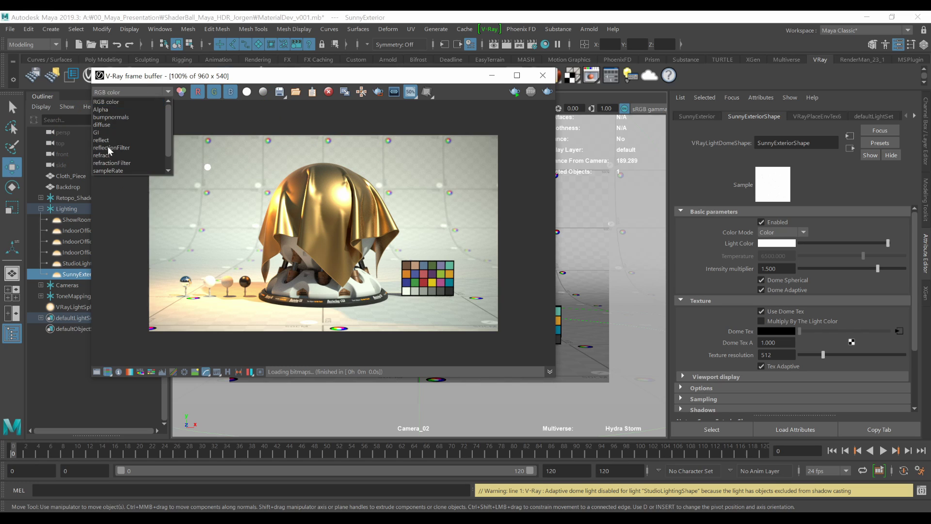
click(109, 91)
Open the Render Settings at Render Elements and review the added render elements.
click(531, 44)
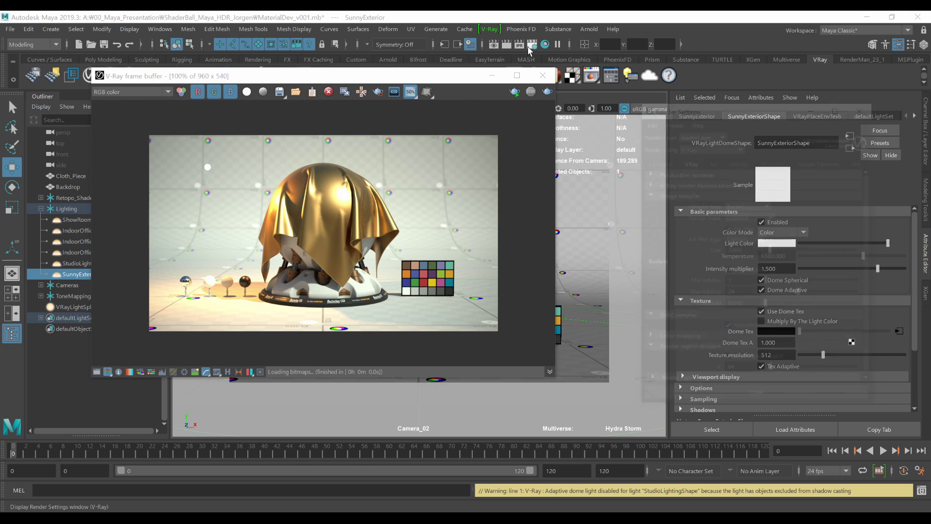
click(819, 161)
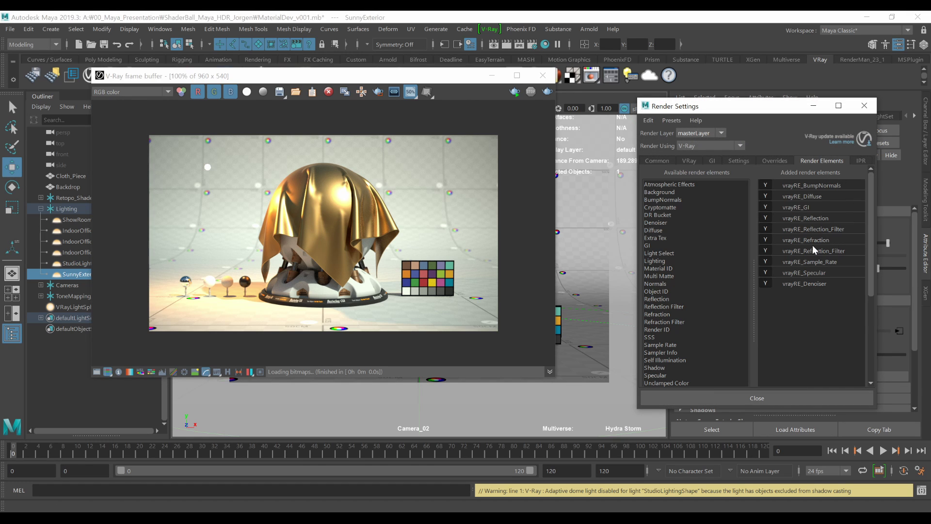
key(ctrl+1)
click(849, 306)
mouse_move(855, 319)
mouse_down()
mouse_move(886, 87)
mouse_move(815, 307)
mouse_up()
key(Escape)
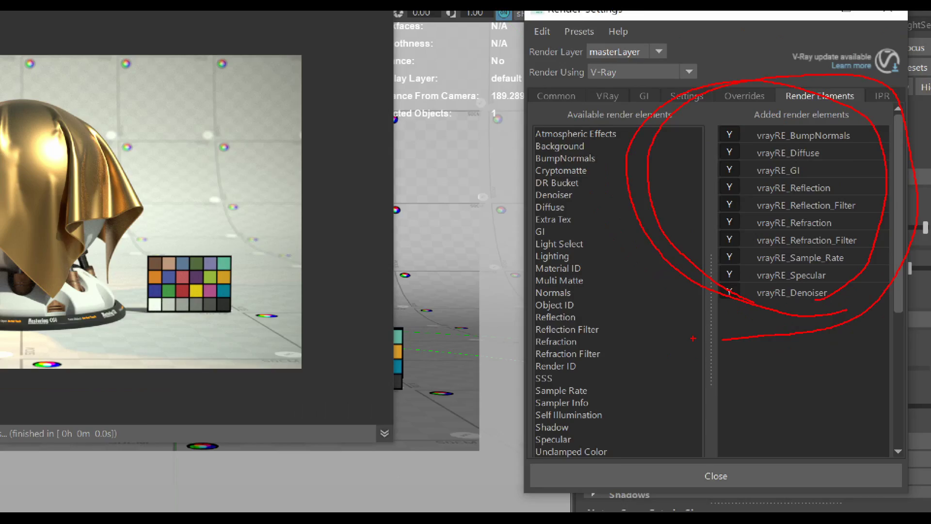
Preview the diffuse channel among the render elements in the frame buffer and return to RGB color.
click(151, 92)
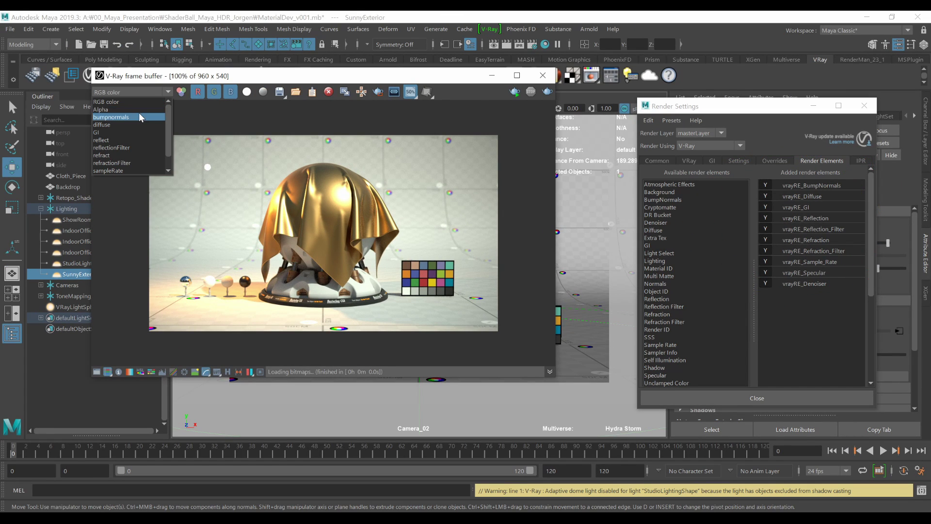
click(138, 112)
click(137, 92)
click(131, 124)
click(134, 92)
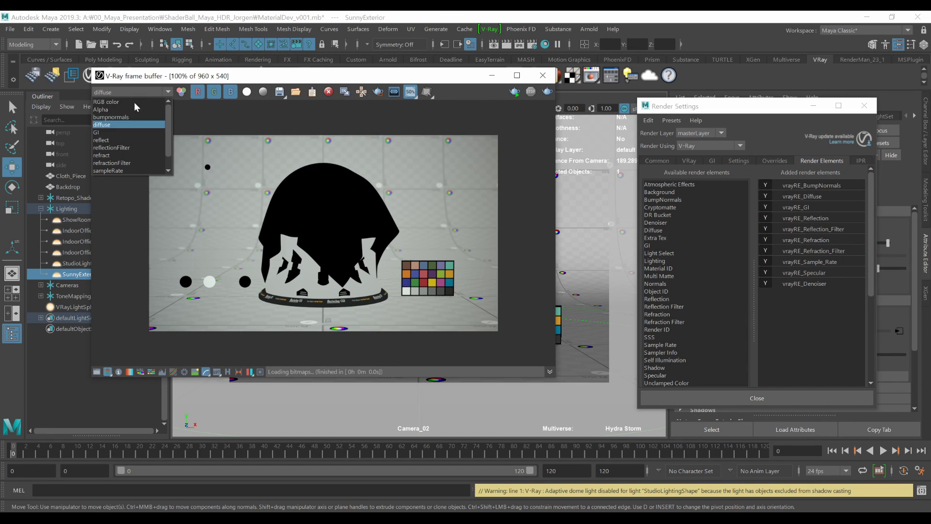
click(127, 128)
click(136, 92)
click(136, 100)
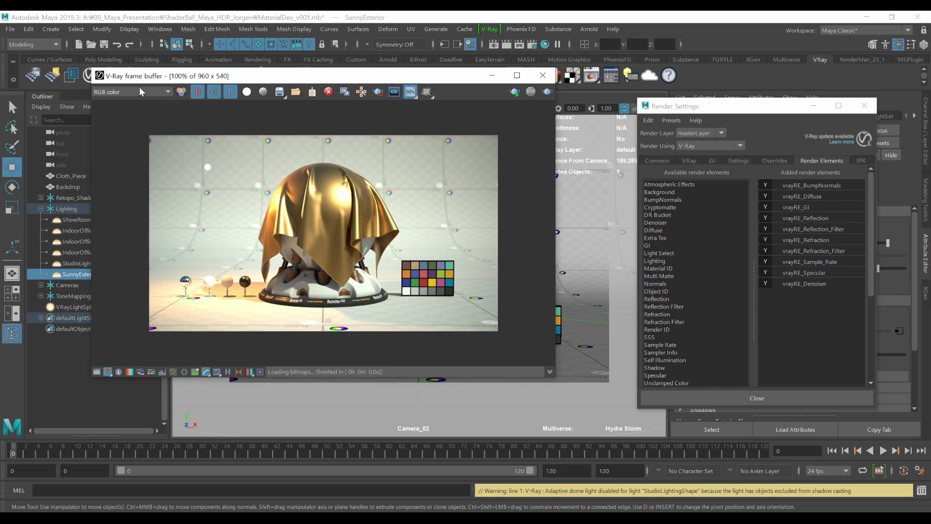
Step the frame buffer through the bumpnormals, reflect and GI channels and back to RGB color.
scroll(141, 92, down, 4)
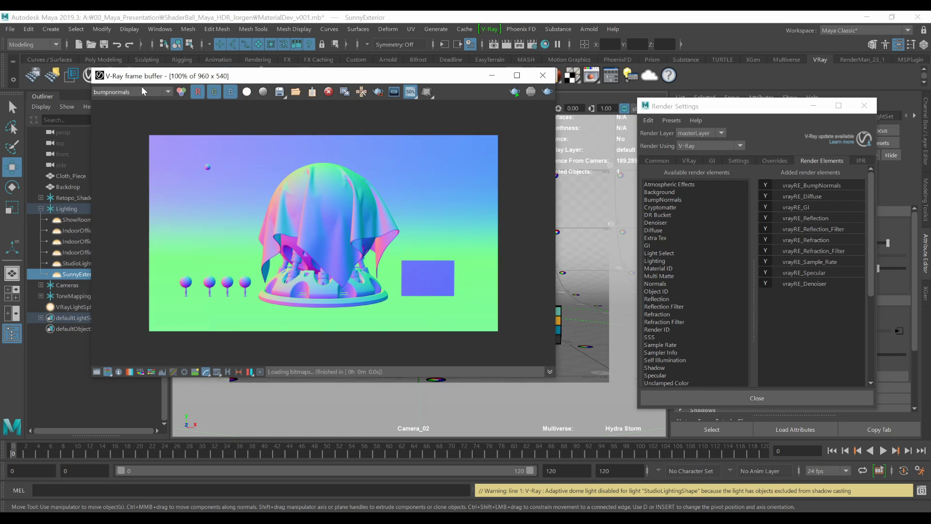
scroll(142, 92, down, 1)
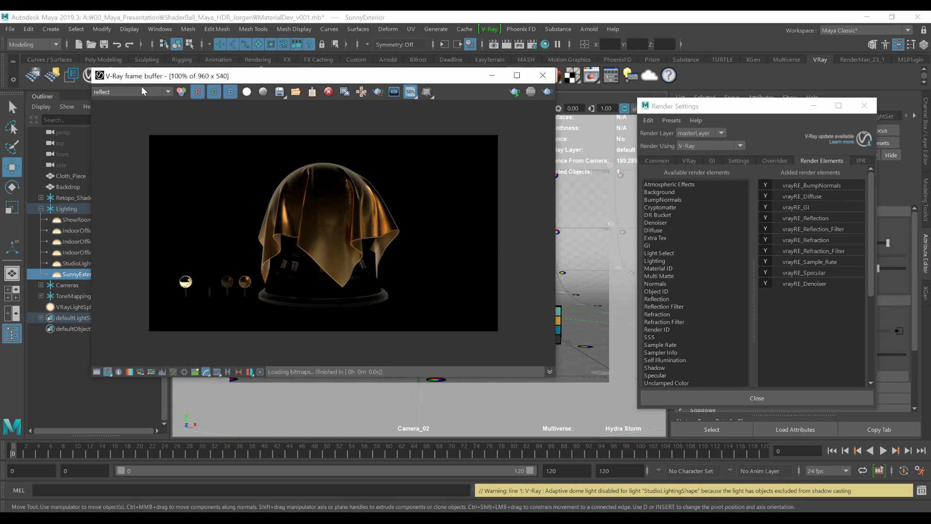
scroll(141, 91, up, 3)
scroll(142, 92, down, 3)
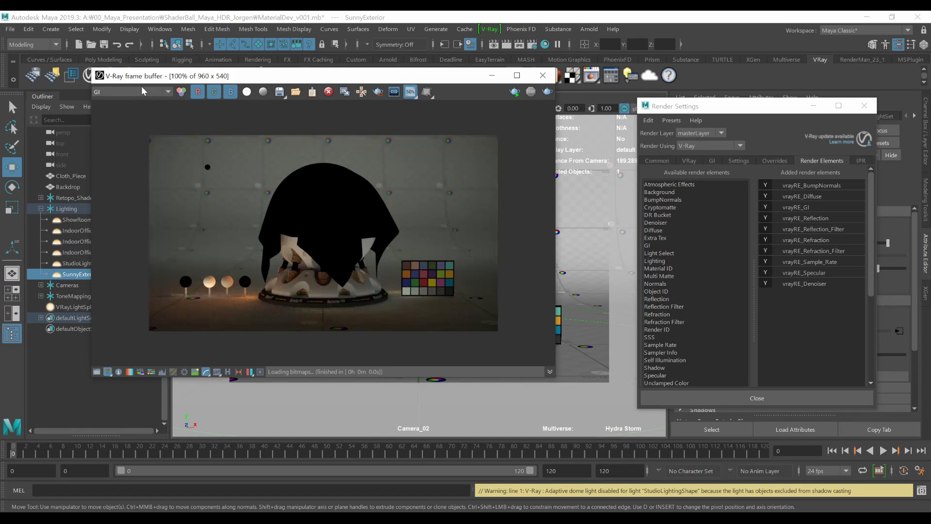
scroll(141, 92, up, 1)
scroll(142, 92, up, 4)
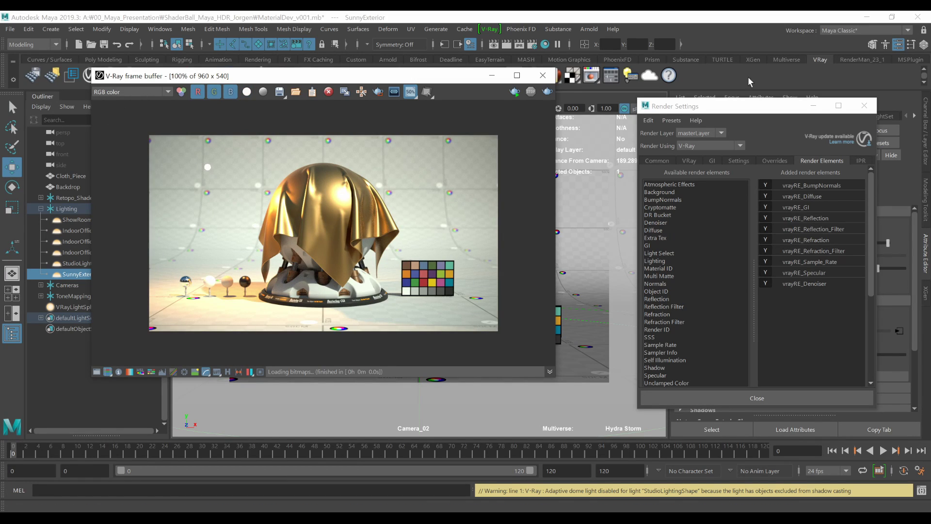
Close the Render Settings and move the frame buffer clear of the Outliner.
click(864, 106)
drag(421, 78, 518, 96)
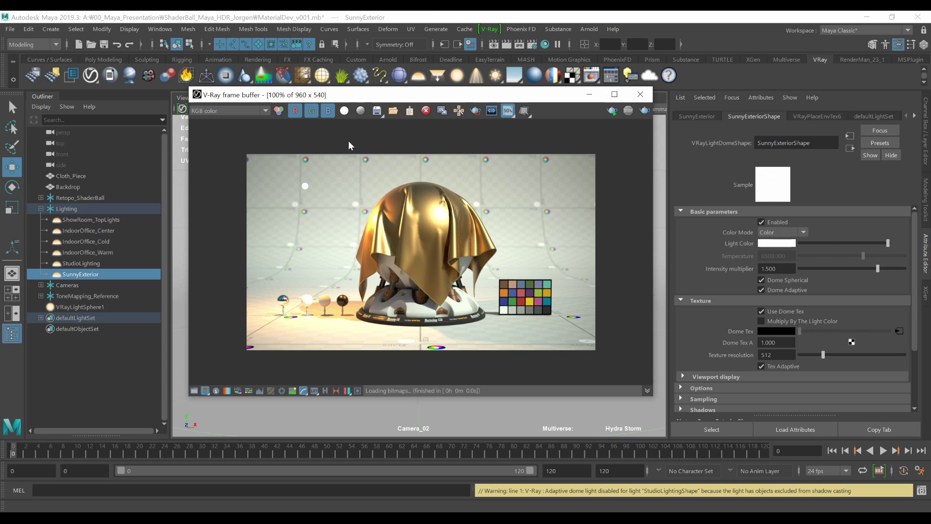
Preview the render in monochromatic mode and restore the color display.
click(362, 111)
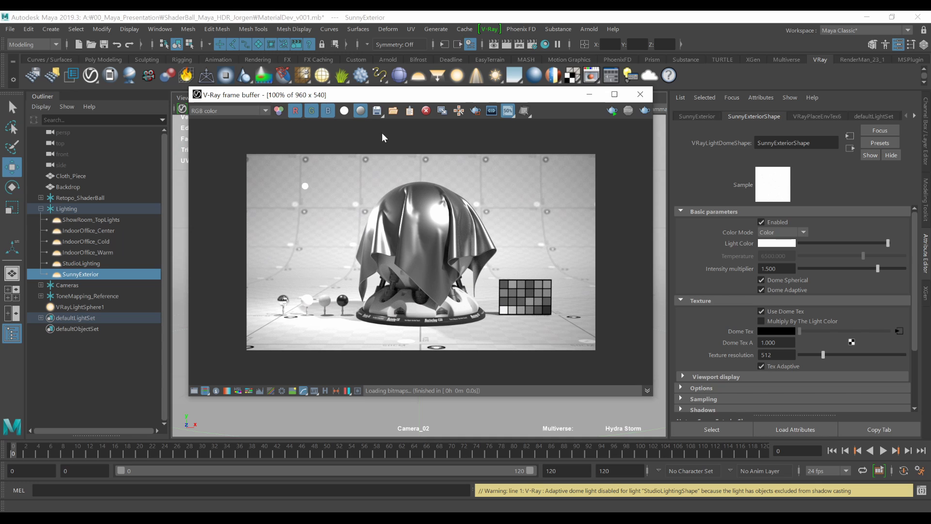
click(360, 111)
click(360, 111)
click(360, 111)
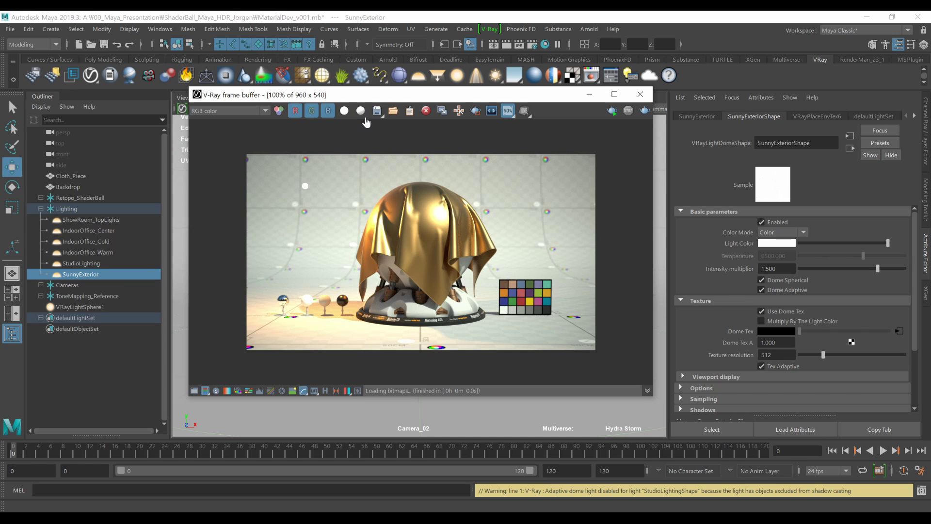
Compare the render's Alpha channel with RGB color, ending on RGB color.
click(344, 111)
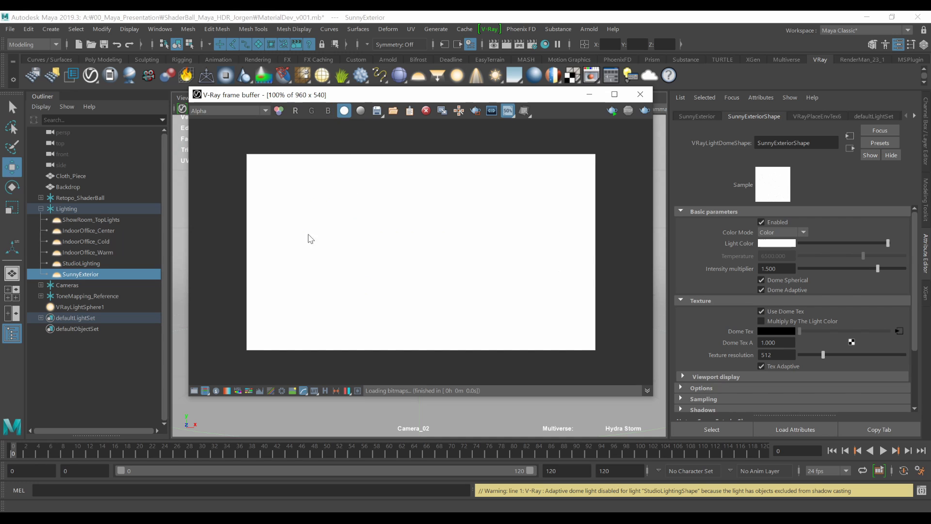
click(344, 111)
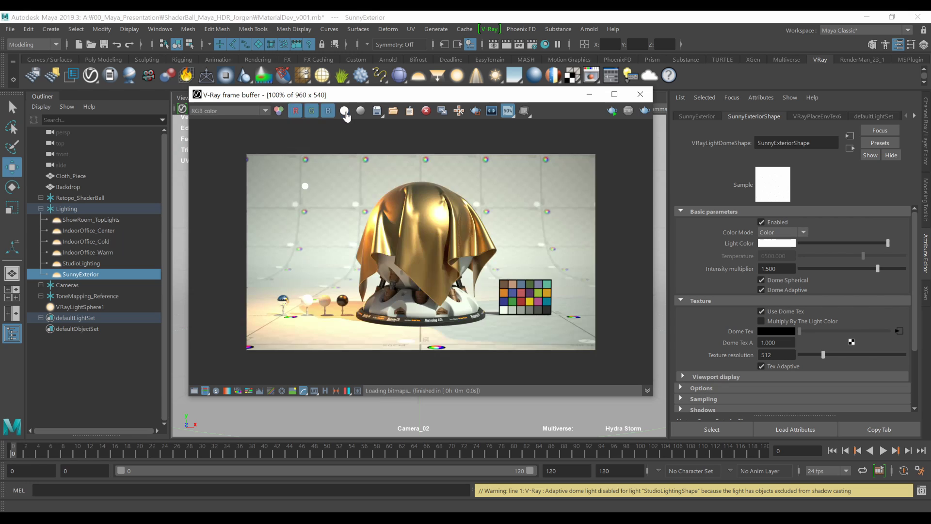
click(344, 111)
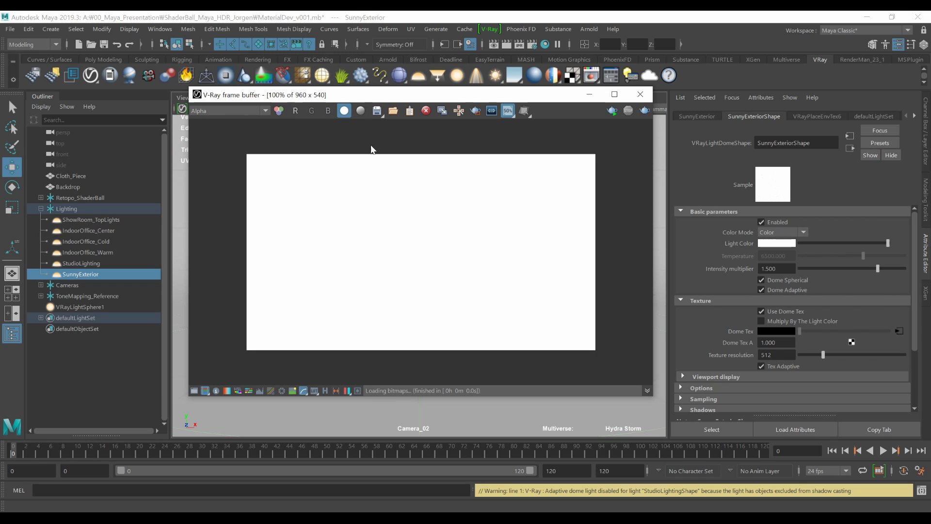
click(344, 110)
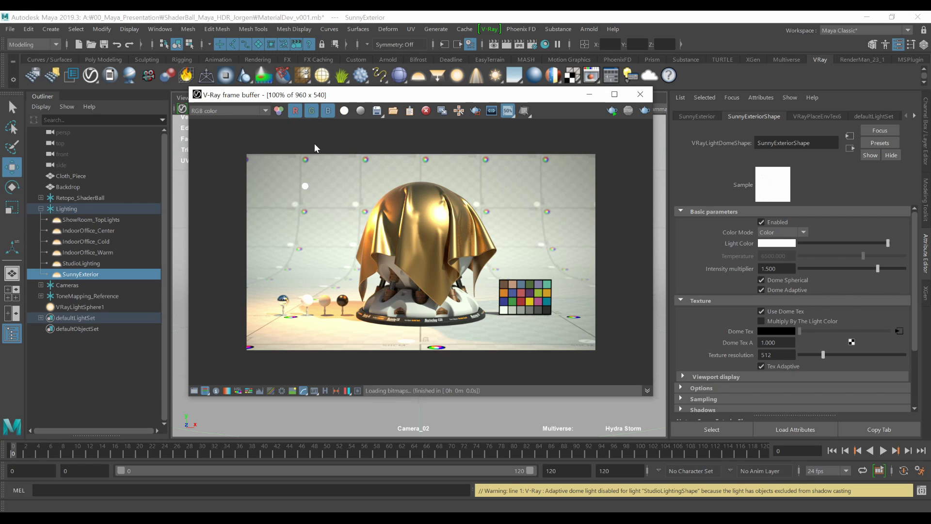
Preview the render with the red, green and blue channels switched off selectively, and restore all three.
click(295, 111)
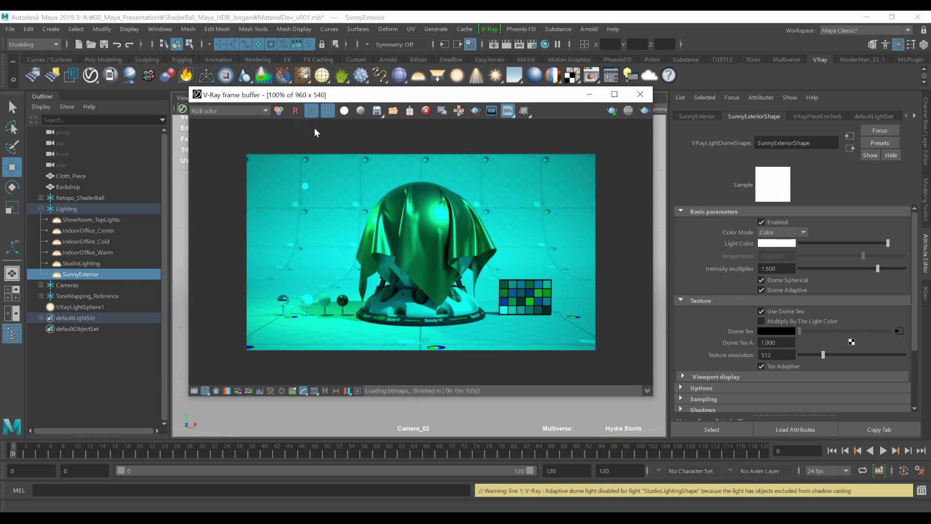
click(312, 110)
click(312, 110)
click(329, 110)
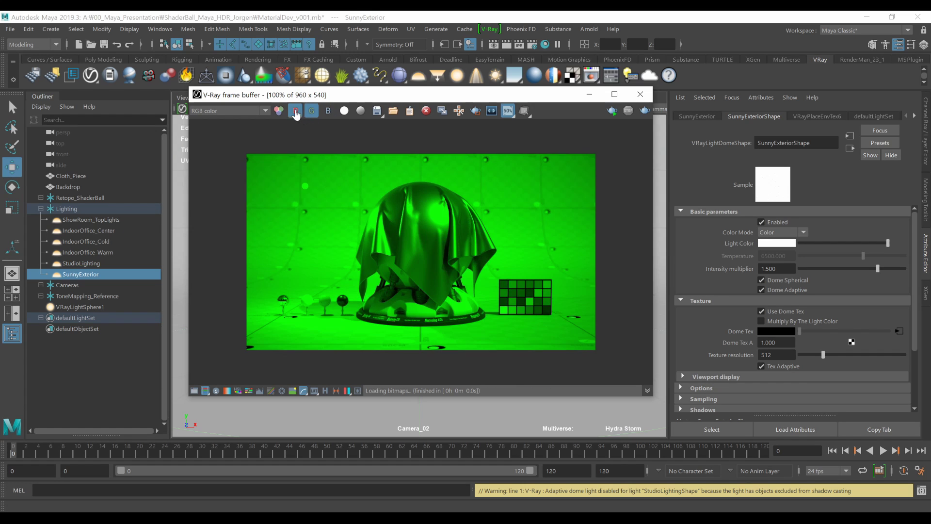
click(295, 110)
click(328, 111)
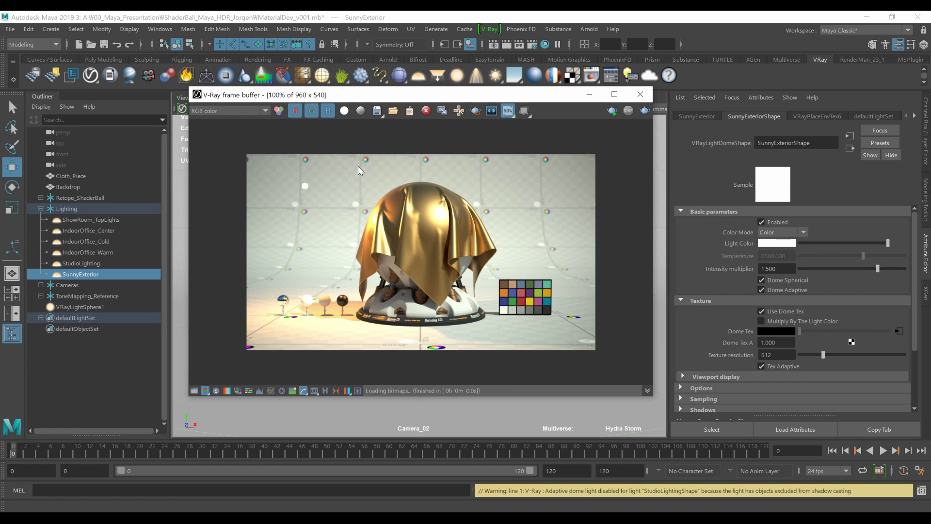
View the denoiser channel and another render element in the frame buffer, and return to RGB color.
click(248, 110)
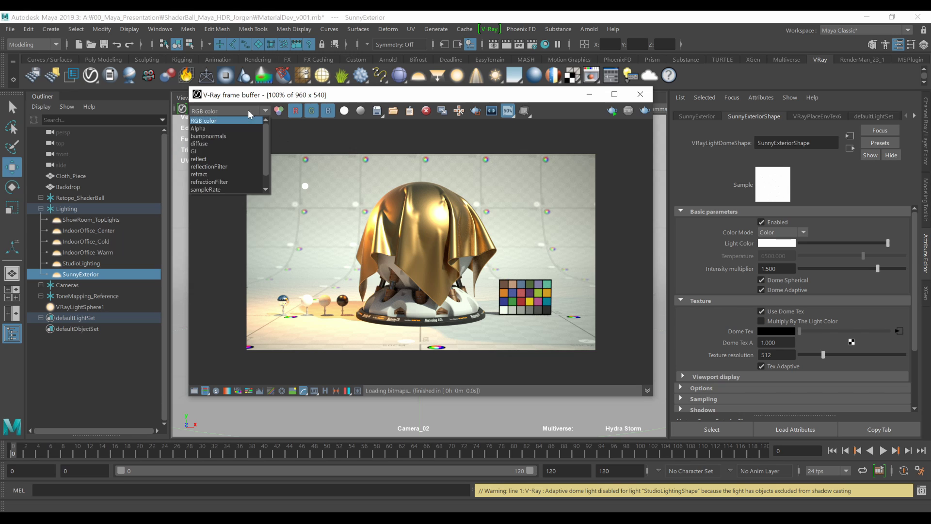
click(242, 189)
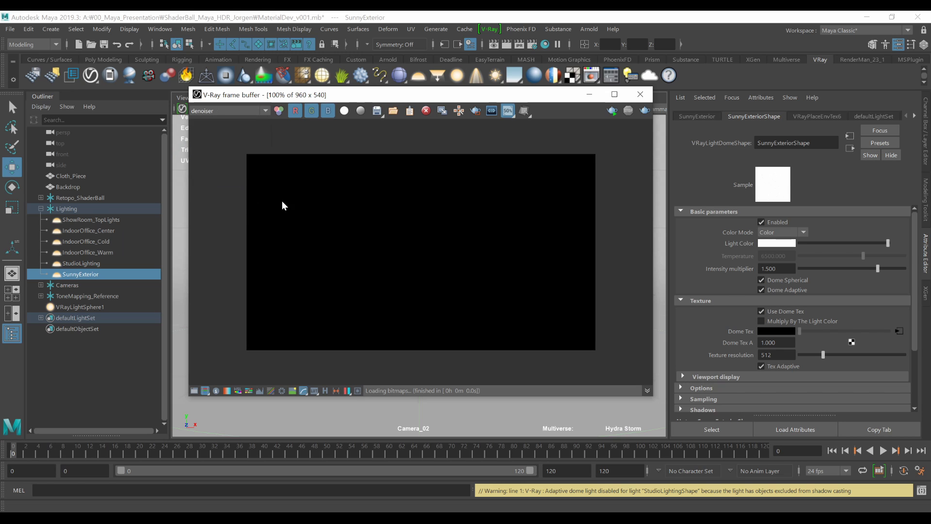
click(249, 111)
click(233, 151)
click(233, 111)
click(230, 119)
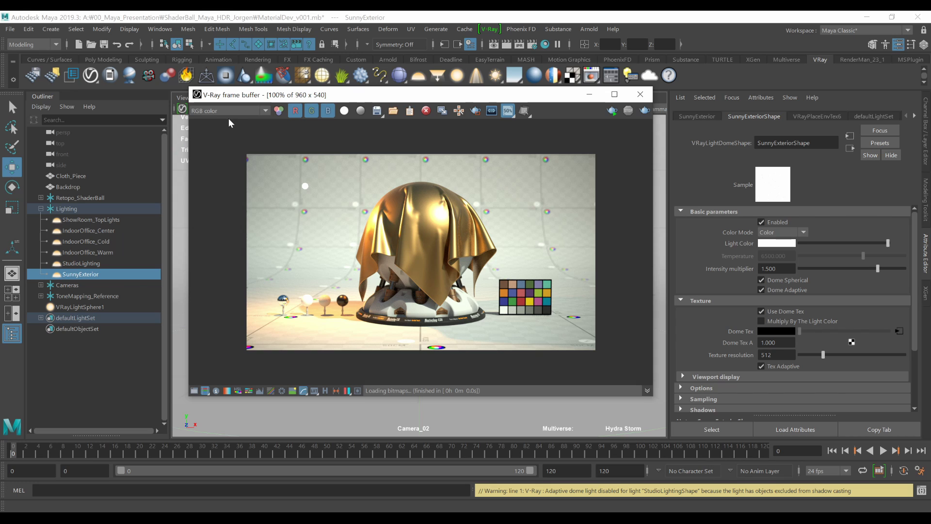
Examine the frame buffer's channel selector and shift the window slightly toward the Outliner.
key(ctrl+2)
mouse_move(181, 115)
mouse_down()
mouse_move(222, 130)
mouse_move(186, 107)
mouse_up()
mouse_move(231, 166)
mouse_down()
mouse_move(246, 138)
mouse_move(288, 101)
mouse_move(261, 122)
mouse_up()
key(Escape)
drag(496, 102, 481, 107)
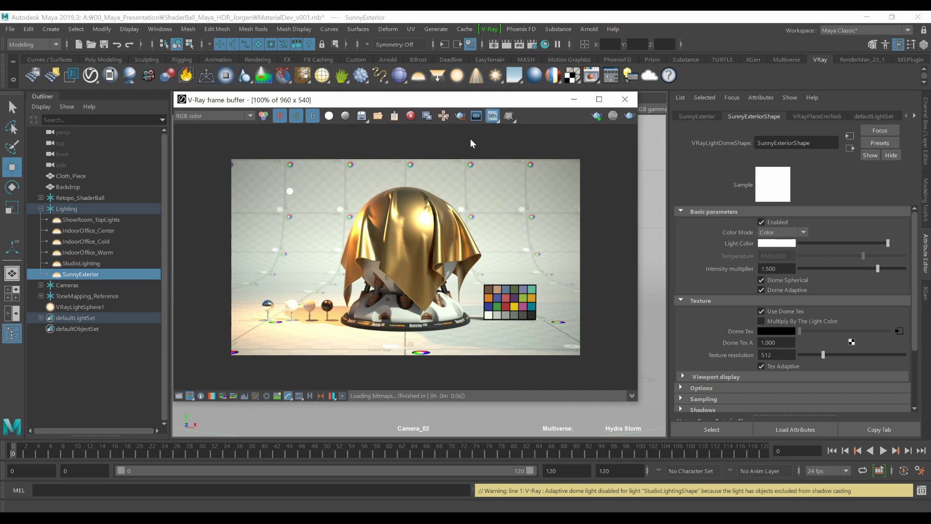
Examine the frame buffer's toolbar area and rendered cloth, and open the list of render channels.
drag(480, 126, 502, 145)
drag(511, 135, 525, 143)
mouse_move(497, 154)
mouse_down()
mouse_move(528, 158)
mouse_move(505, 158)
mouse_up()
mouse_move(482, 91)
mouse_down()
mouse_move(479, 108)
mouse_move(495, 100)
mouse_up()
mouse_move(472, 217)
mouse_down()
mouse_move(411, 203)
mouse_move(466, 220)
mouse_up()
key(Escape)
click(245, 117)
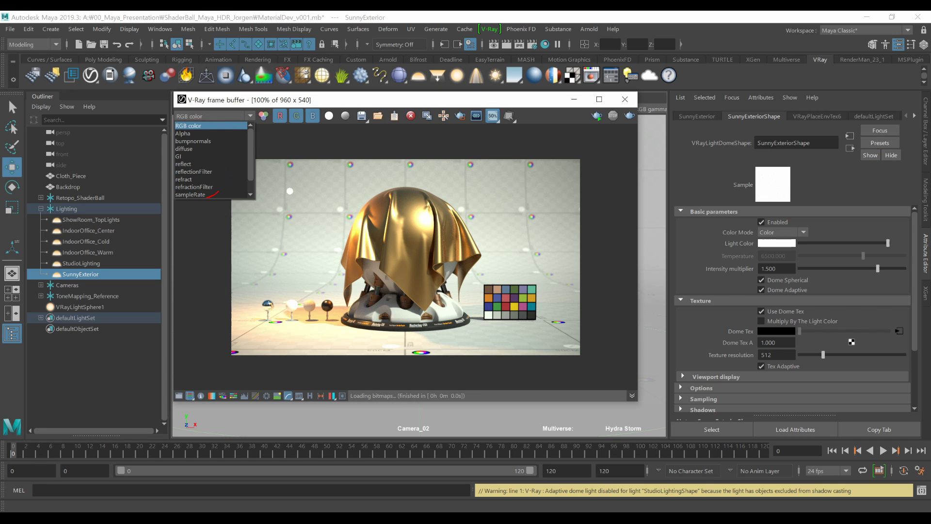
drag(217, 192, 169, 206)
drag(250, 147, 336, 151)
drag(456, 125, 480, 137)
mouse_move(422, 157)
mouse_down()
mouse_move(536, 147)
mouse_move(529, 167)
mouse_up()
key(Escape)
Draw a render region around the upper part of the gold-draped ball, clear the image and start interactive rendering.
click(459, 117)
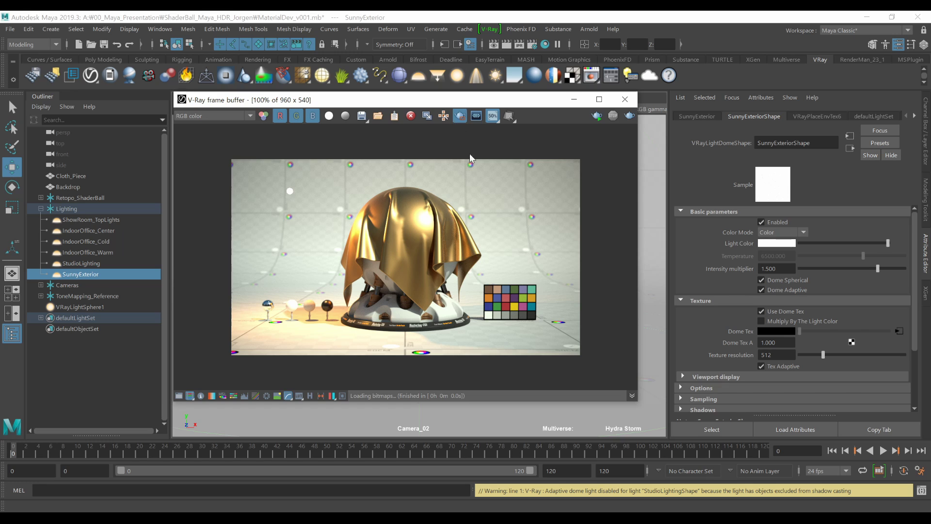
drag(319, 171, 483, 278)
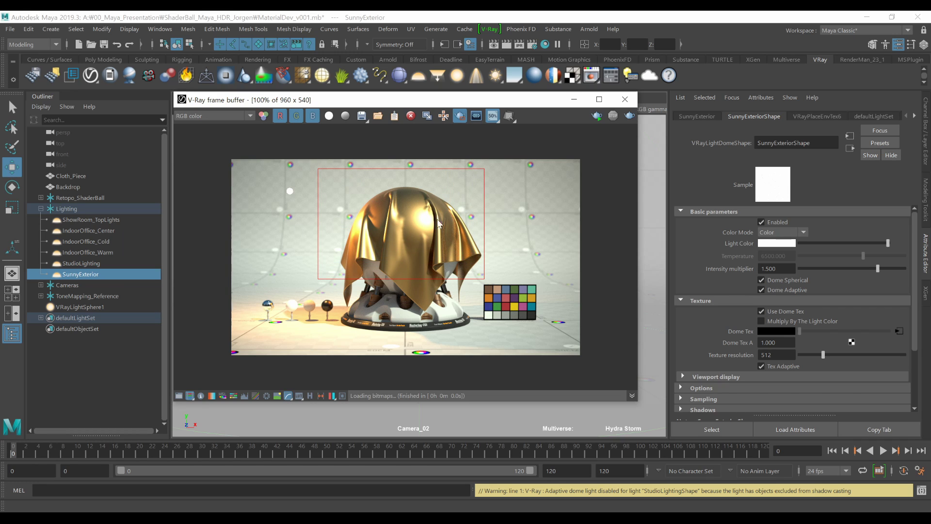
click(410, 118)
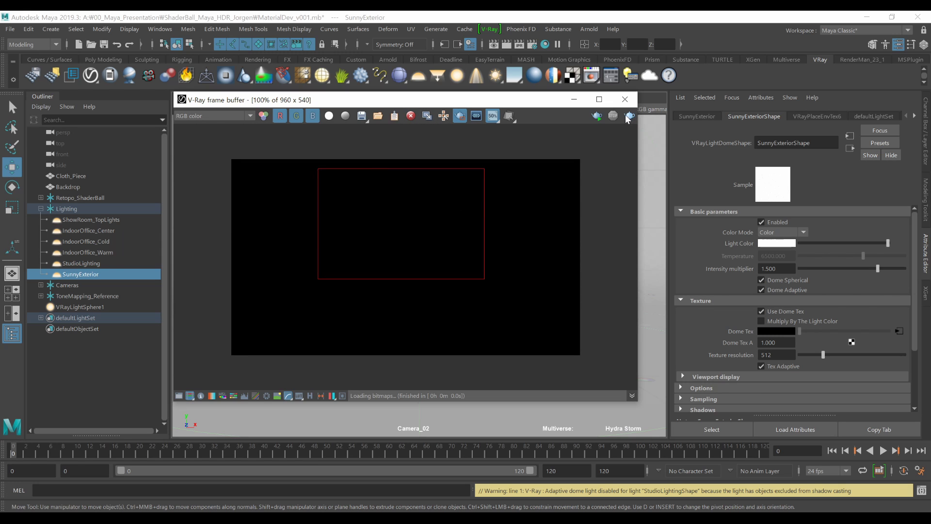
click(596, 117)
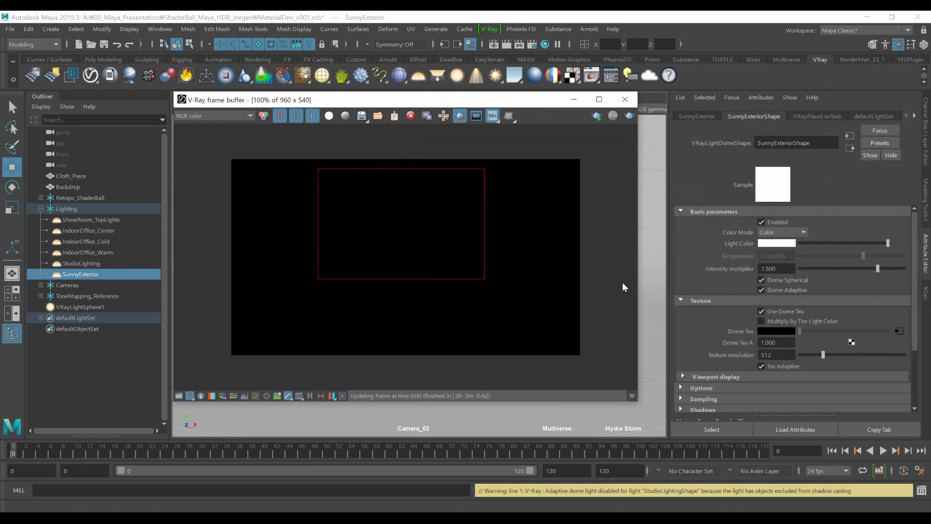
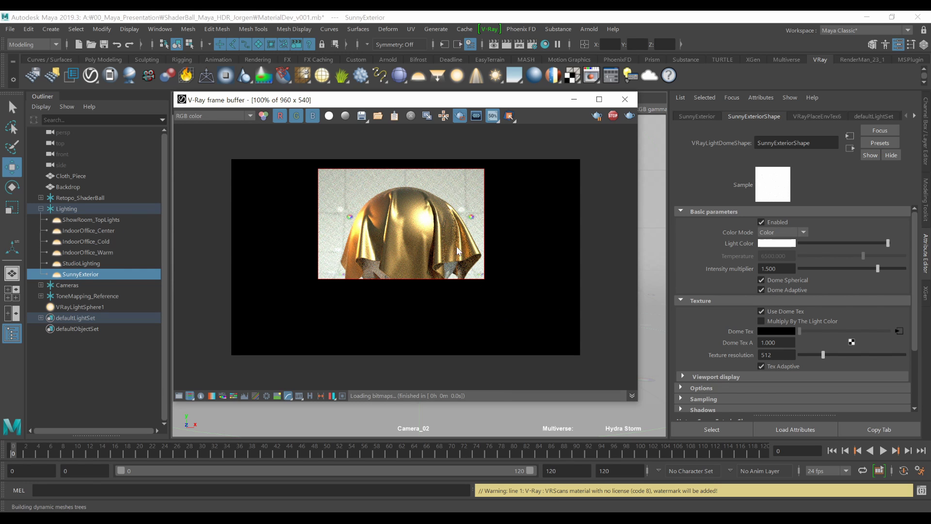
Render further regions over the color chart, ball base and surrounding backdrop, and turn off region rendering to show the full frame.
drag(455, 246, 539, 332)
drag(348, 278, 417, 319)
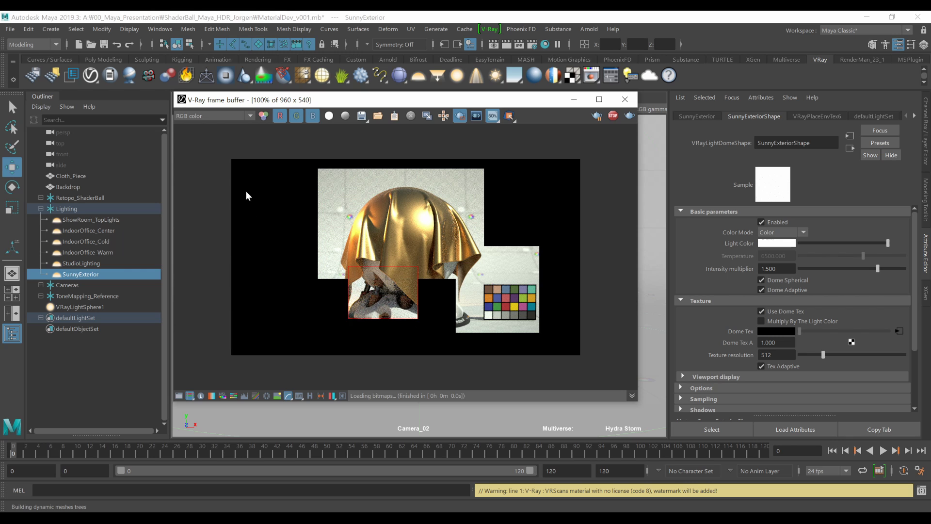
mouse_move(246, 191)
mouse_down()
mouse_move(333, 277)
mouse_move(347, 307)
mouse_up()
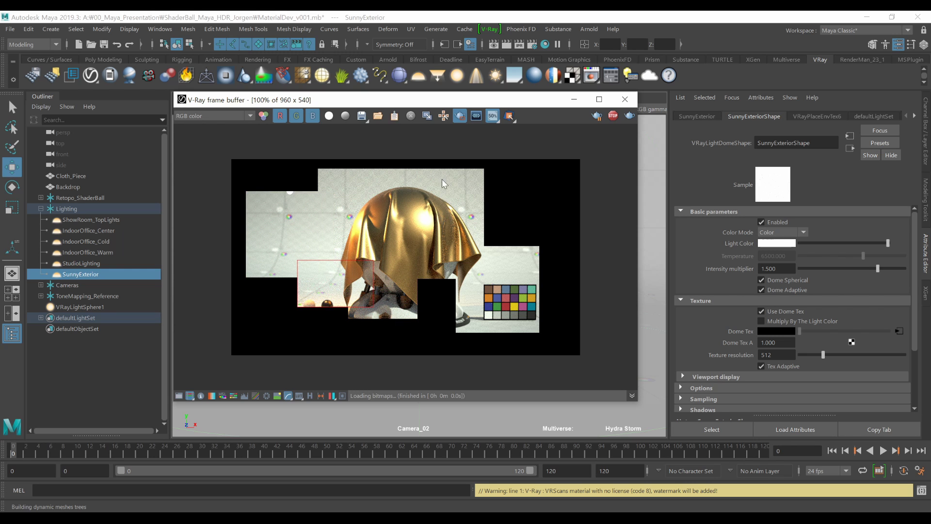
drag(434, 174, 531, 257)
click(460, 117)
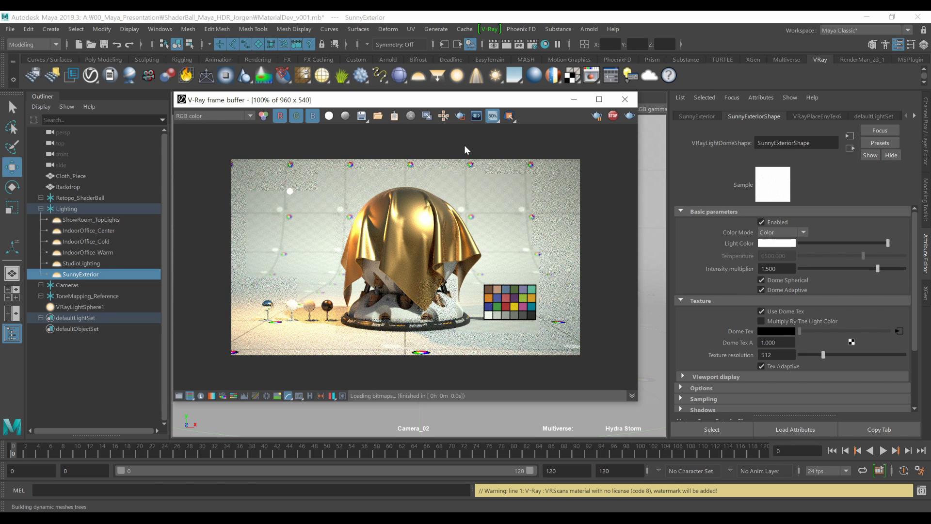
Reposition the V-Ray frame buffer window further up and to the left.
drag(467, 105, 523, 82)
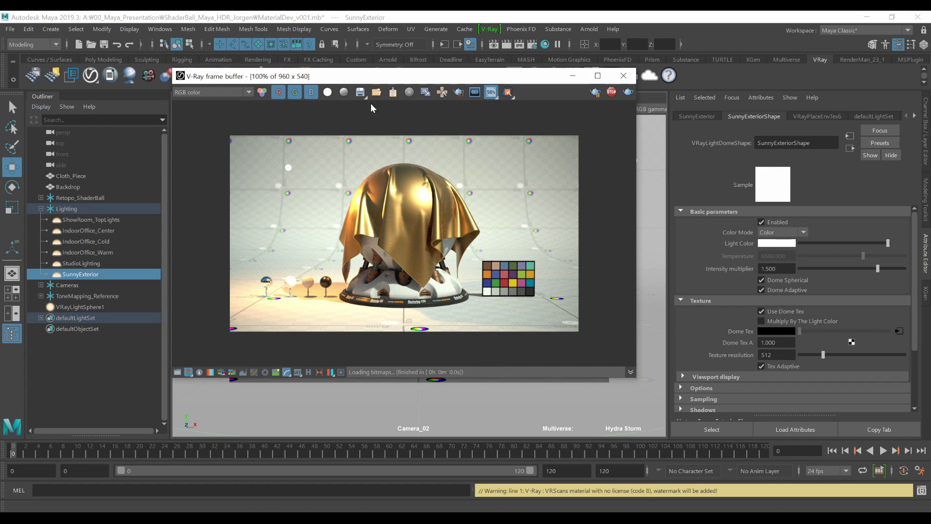
drag(241, 76, 238, 82)
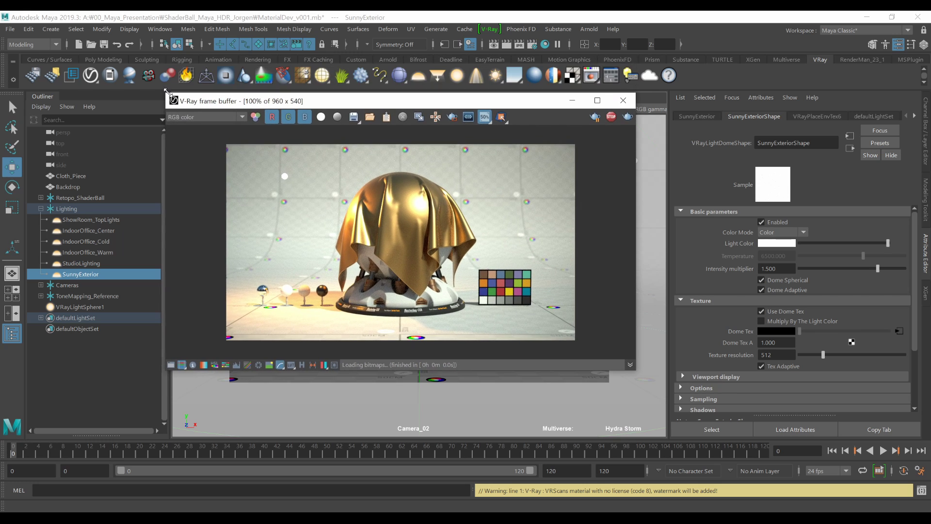
drag(298, 87, 265, 80)
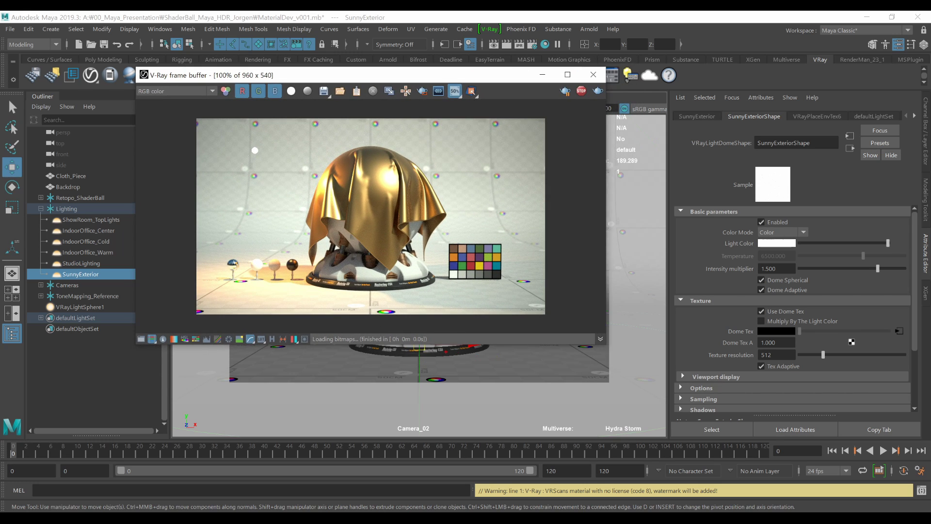
mouse_move(406, 351)
mouse_down()
mouse_move(316, 334)
mouse_move(407, 339)
mouse_move(386, 289)
mouse_move(416, 307)
mouse_up()
key(Escape)
Enable the frame stamp and fill it with the rendertime stamp variable followed by a | separator.
click(601, 339)
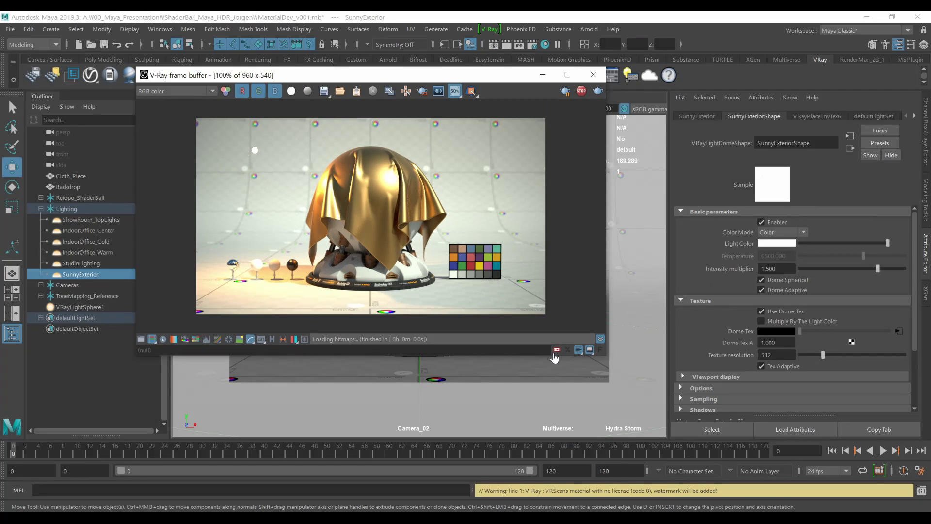
click(556, 352)
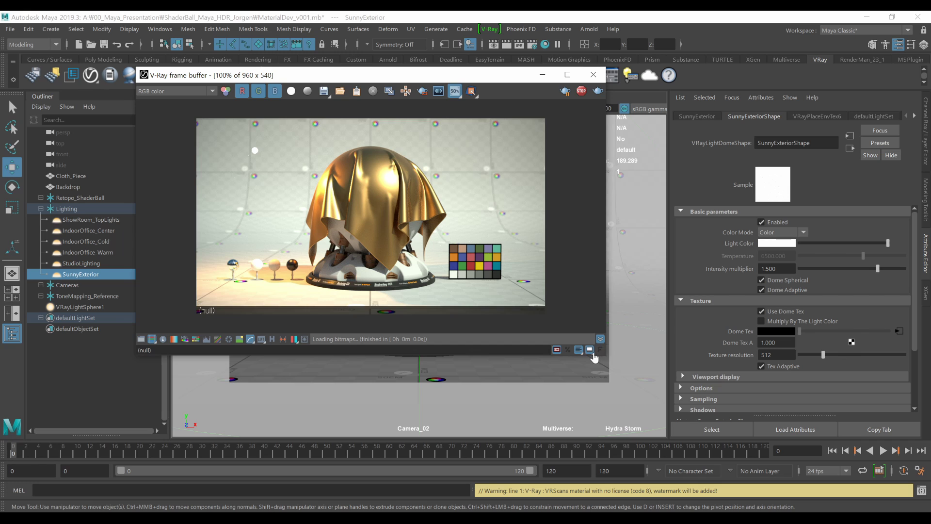
click(569, 353)
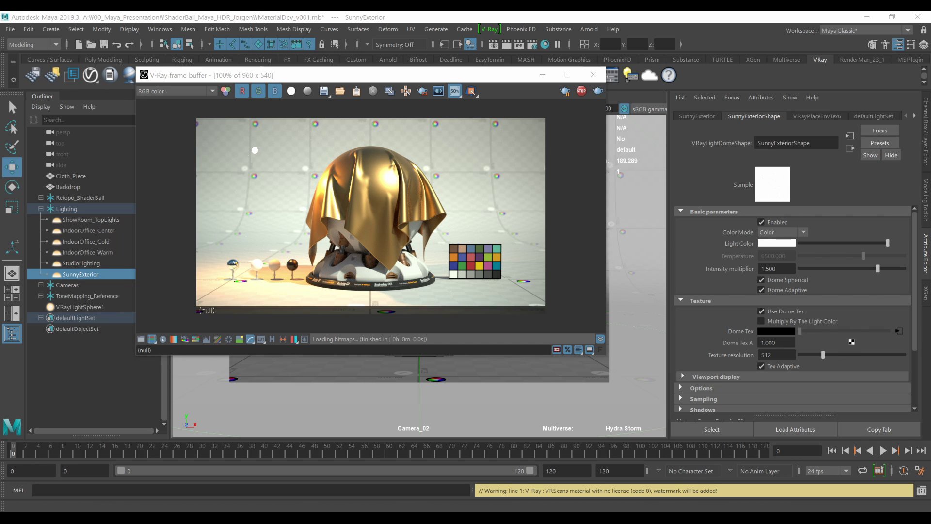
drag(1, 282, 842, 190)
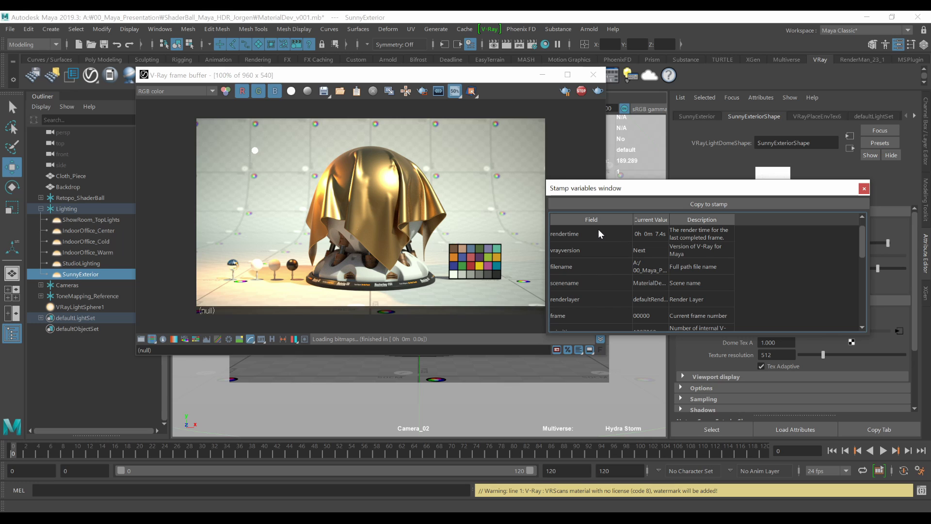
click(599, 235)
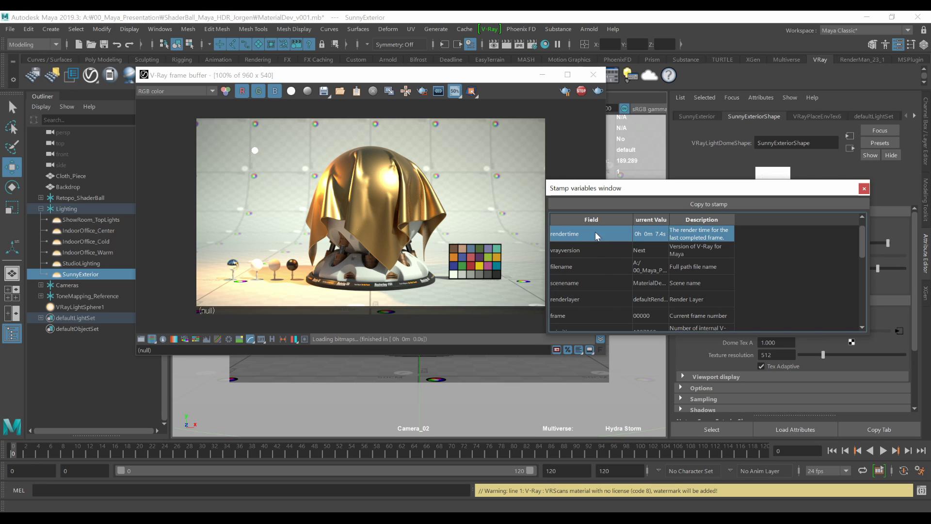
click(700, 204)
click(238, 316)
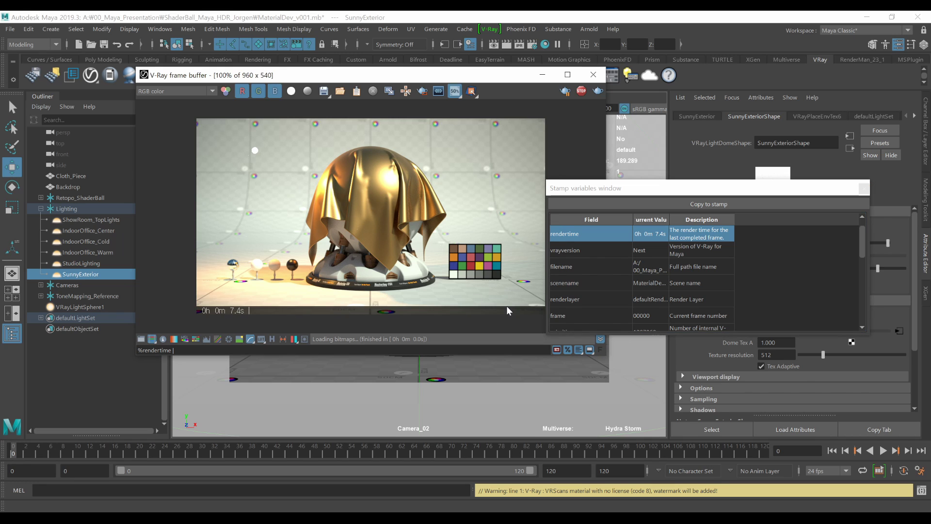
Append the %date variable to the frame stamp text after the separator.
scroll(659, 274, down, 1)
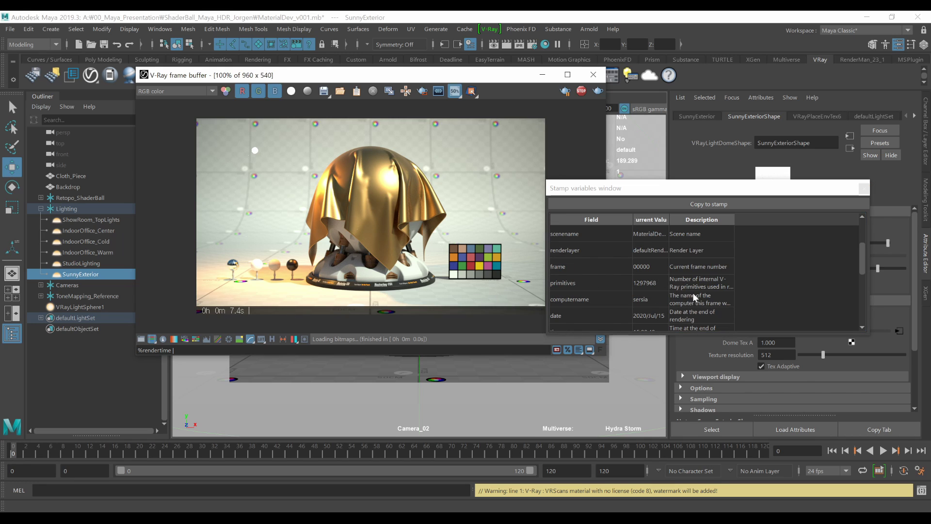
scroll(609, 284, down, 1)
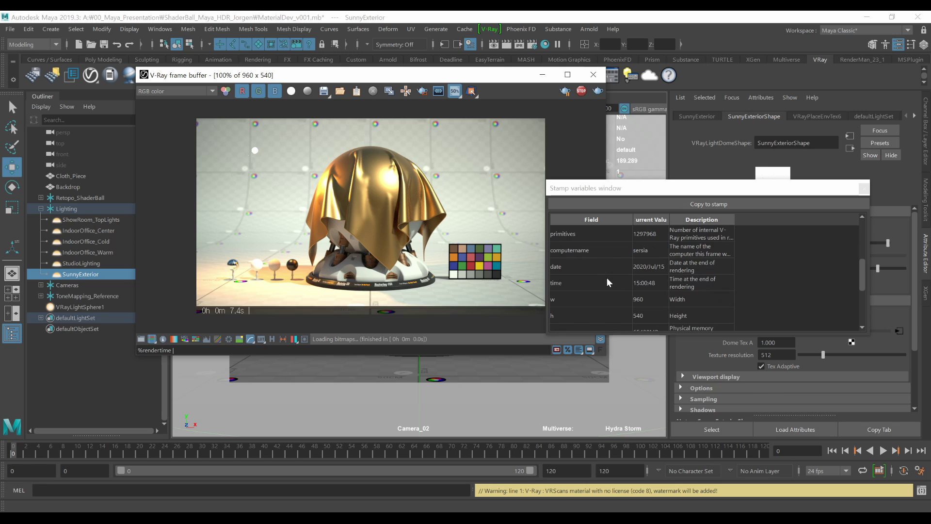
click(599, 262)
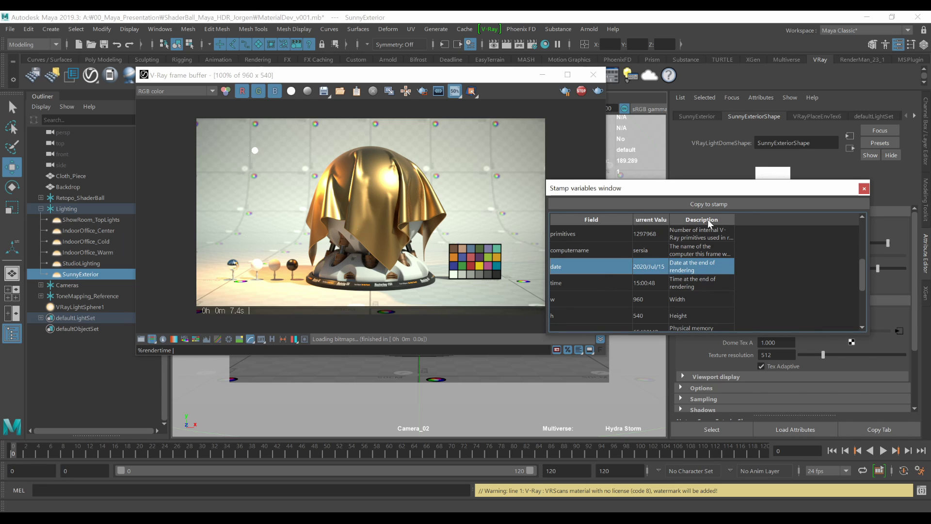
click(178, 350)
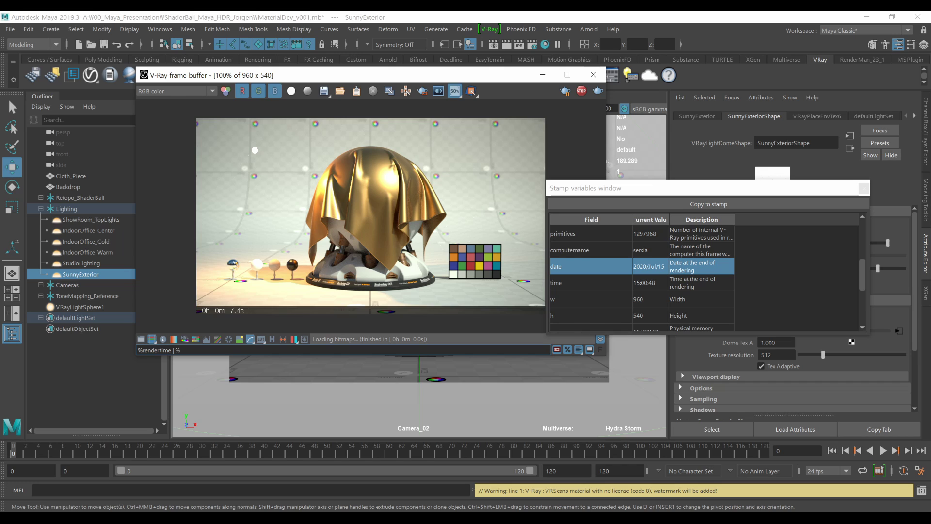
text(%date)
Close the stamp variables window and hide the frame stamp controls.
scroll(621, 274, down, 2)
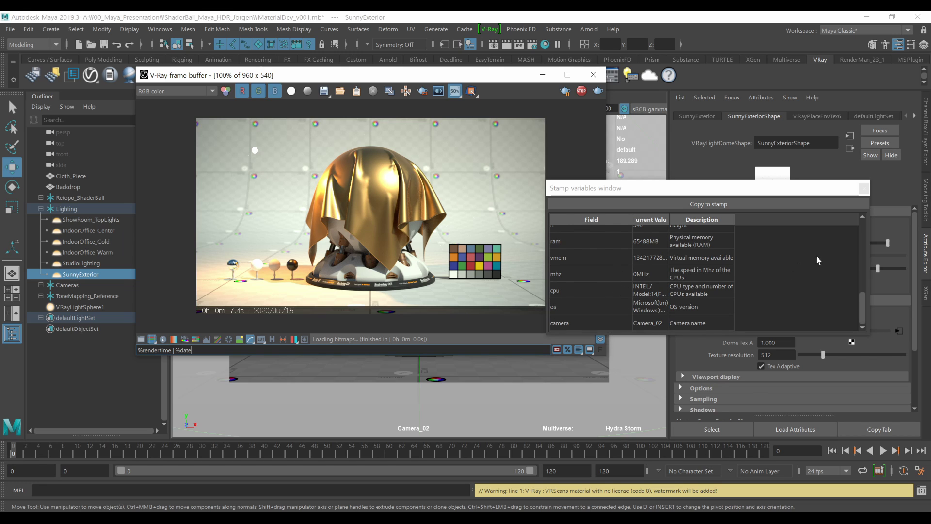
click(863, 189)
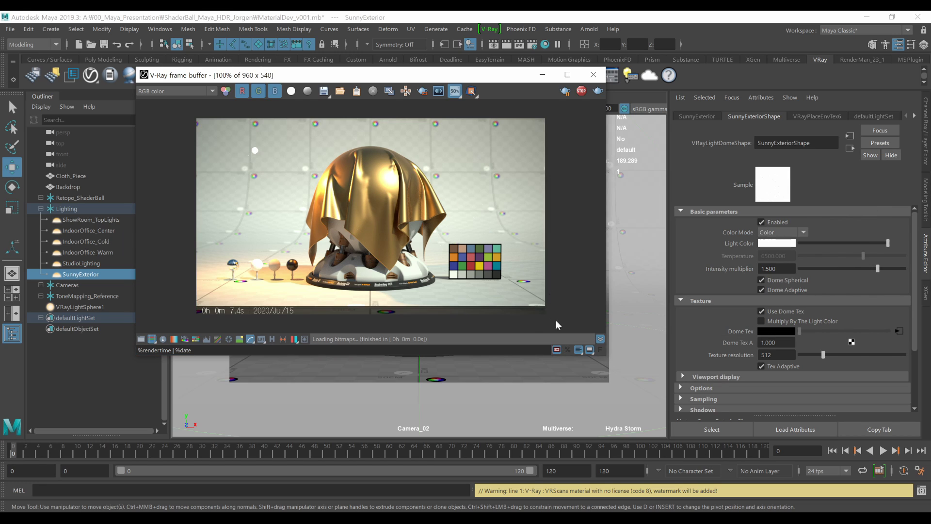
click(600, 339)
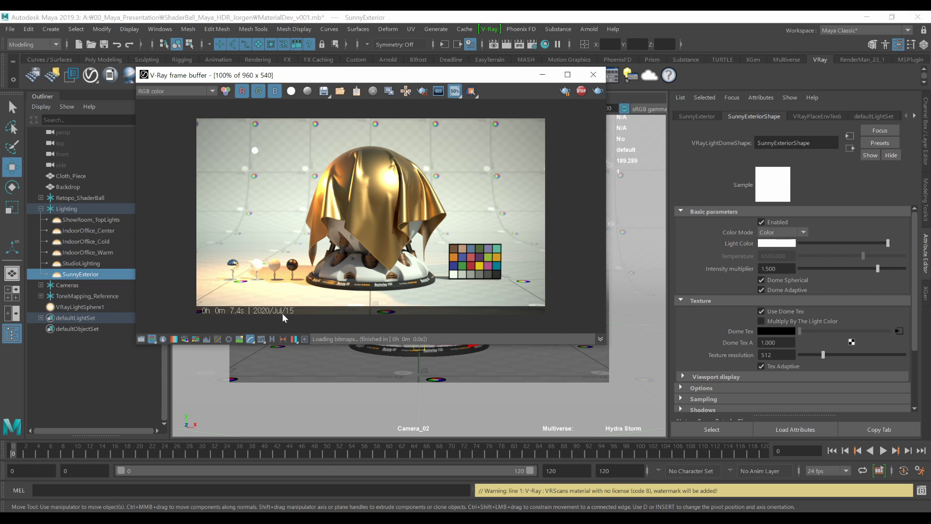
Open the V-Ray Settings page of Render Settings and examine the Frame Stamp text, alignment and justification options.
click(532, 44)
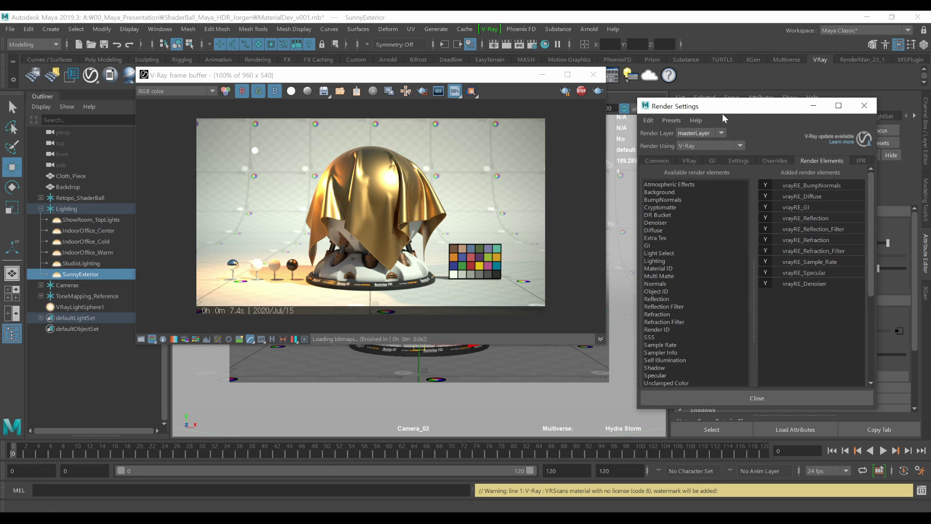
click(737, 161)
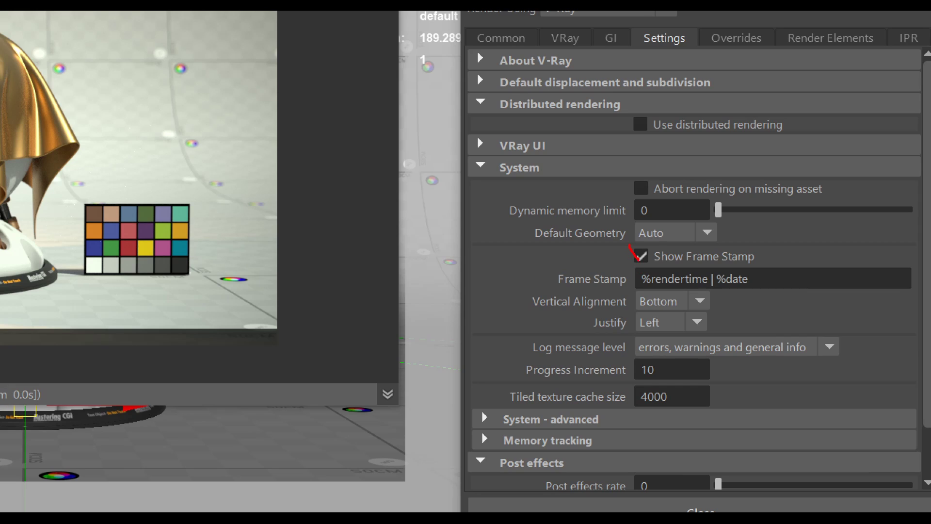
mouse_move(801, 260)
mouse_down()
mouse_move(747, 240)
mouse_move(689, 257)
mouse_up()
mouse_move(713, 306)
mouse_down()
mouse_move(580, 281)
mouse_move(688, 297)
mouse_up()
drag(549, 214, 266, 172)
drag(319, 133, 371, 270)
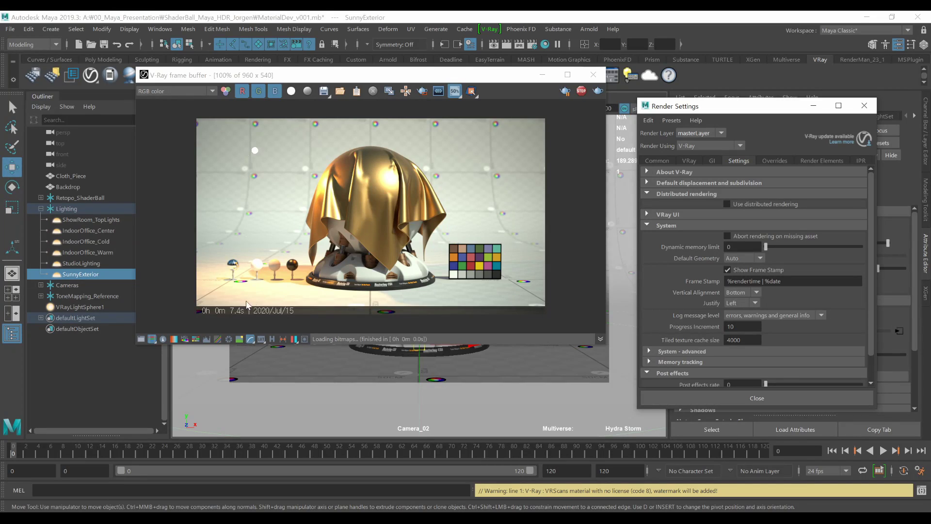
Try center and right justification for the frame stamp, and return it to left.
click(251, 339)
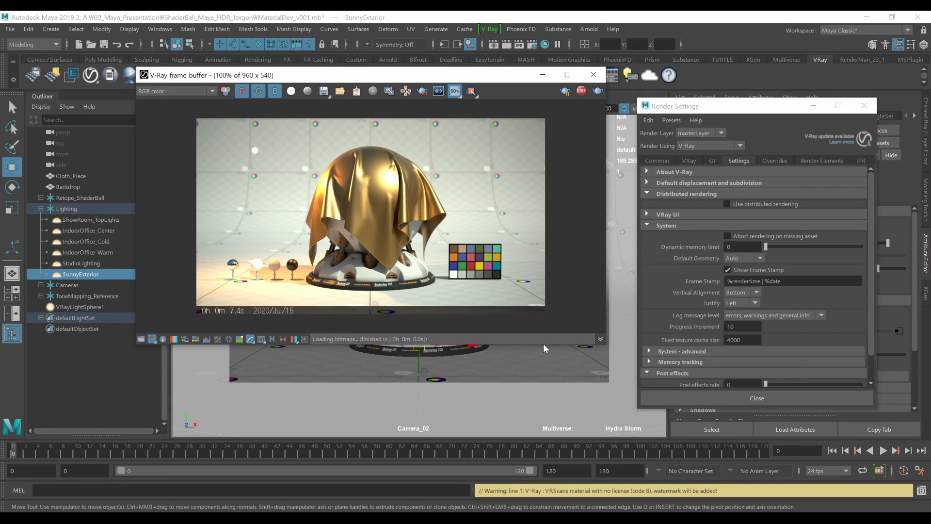
click(601, 338)
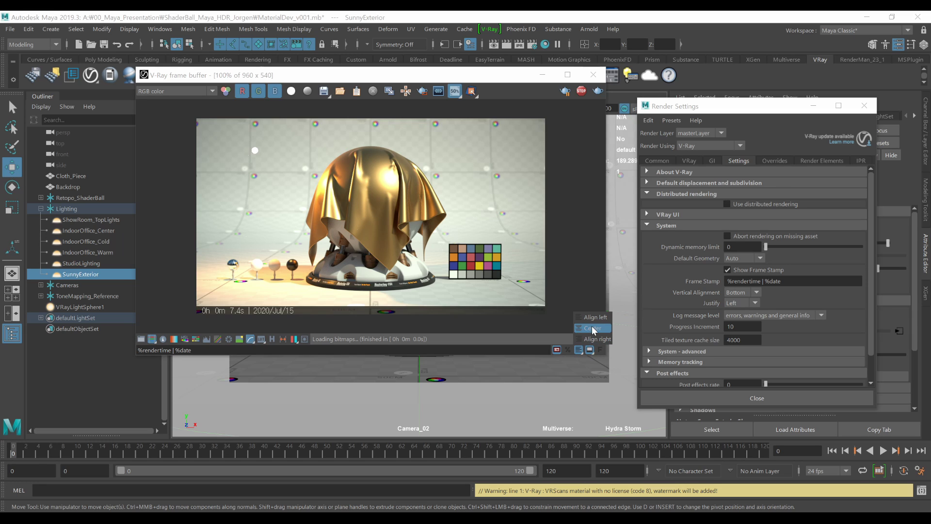
click(578, 349)
click(589, 350)
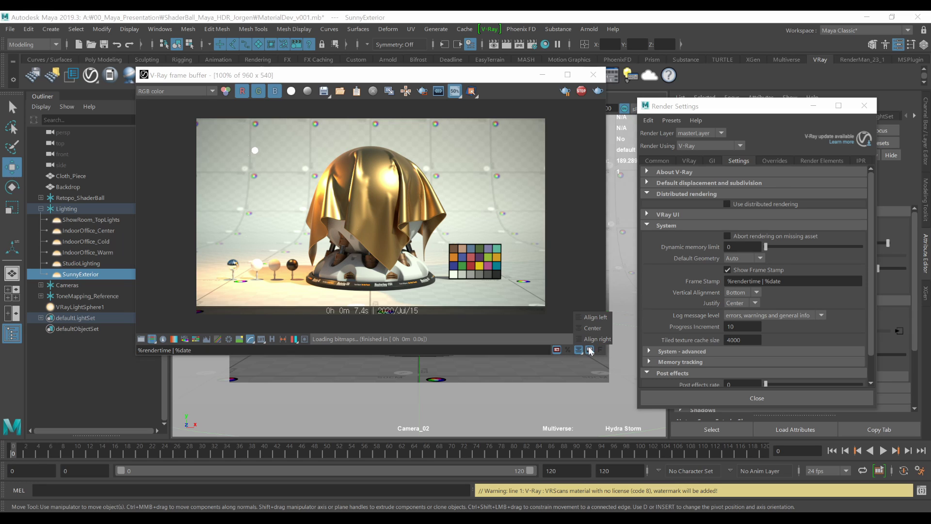
click(598, 338)
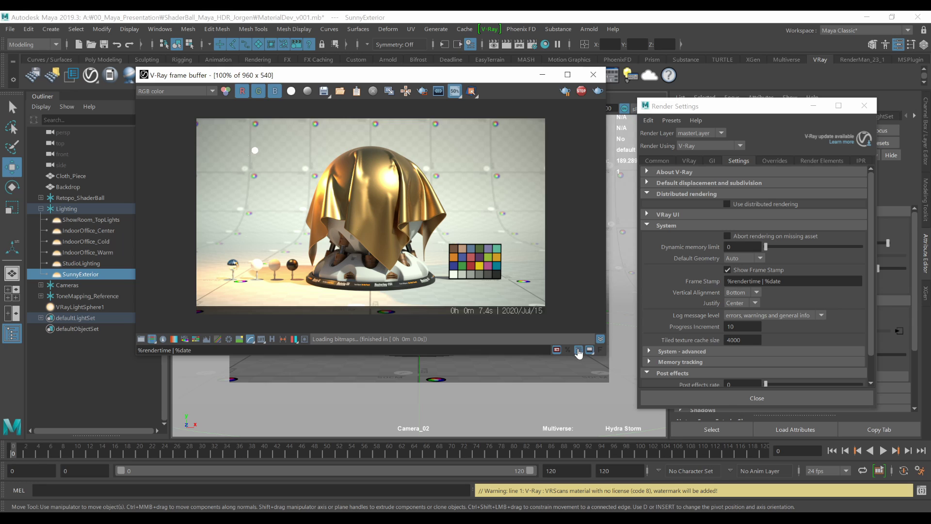
click(578, 350)
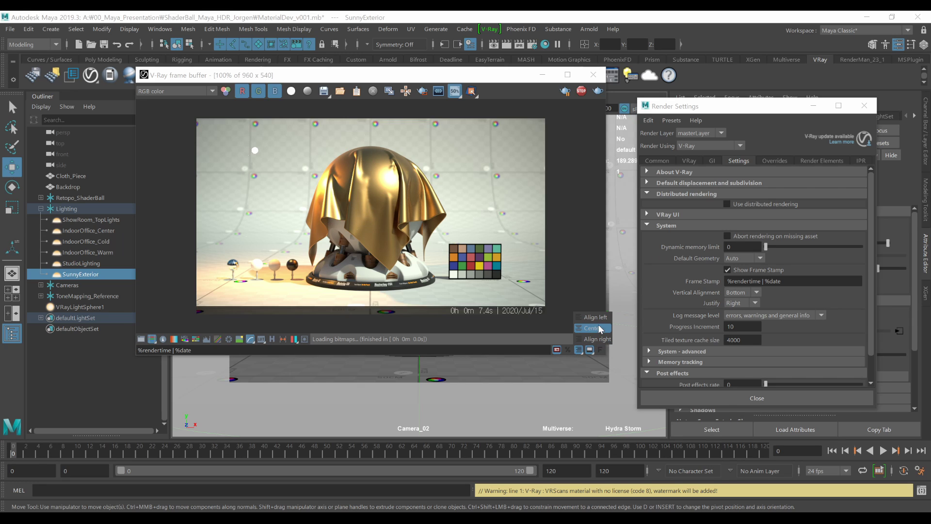
click(597, 318)
Try aligning the frame stamp to the top of the image, and return it to the bottom.
click(589, 349)
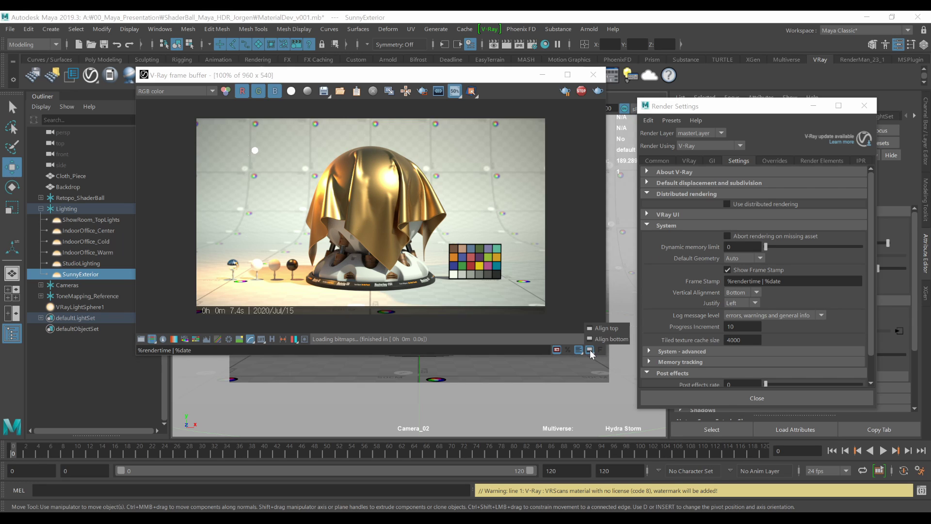
click(603, 328)
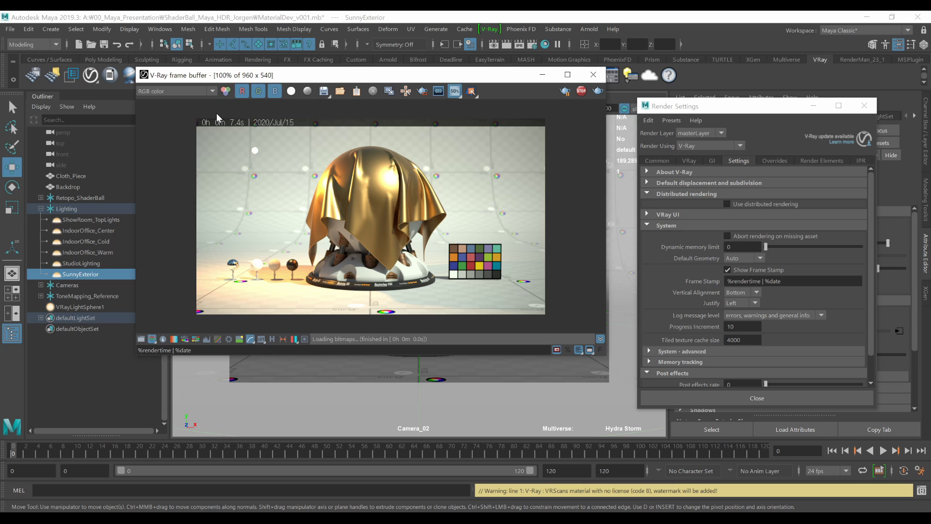
mouse_move(297, 125)
mouse_down()
mouse_move(296, 141)
mouse_move(318, 94)
mouse_up()
key(Escape)
click(589, 350)
click(606, 339)
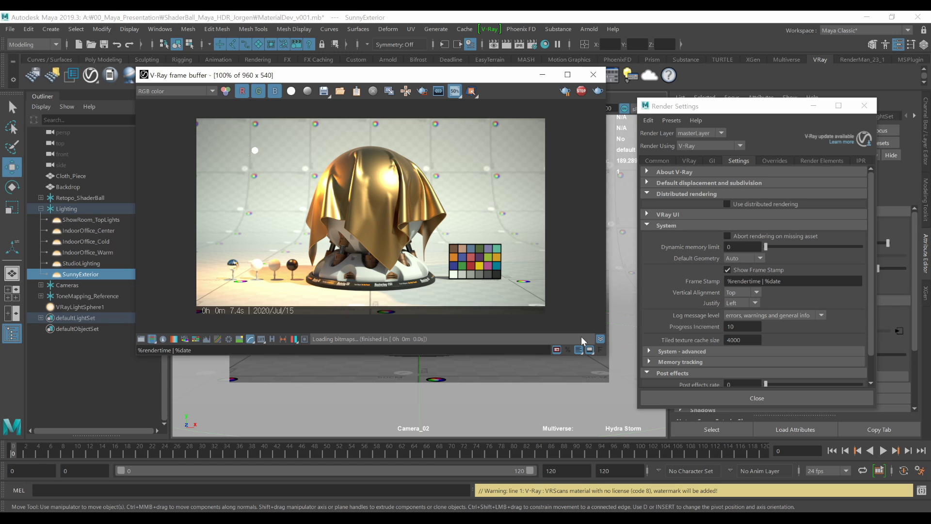
Disable Show Frame Stamp in Render Settings and turn off the stamp on the rendered image in the frame buffer.
click(600, 339)
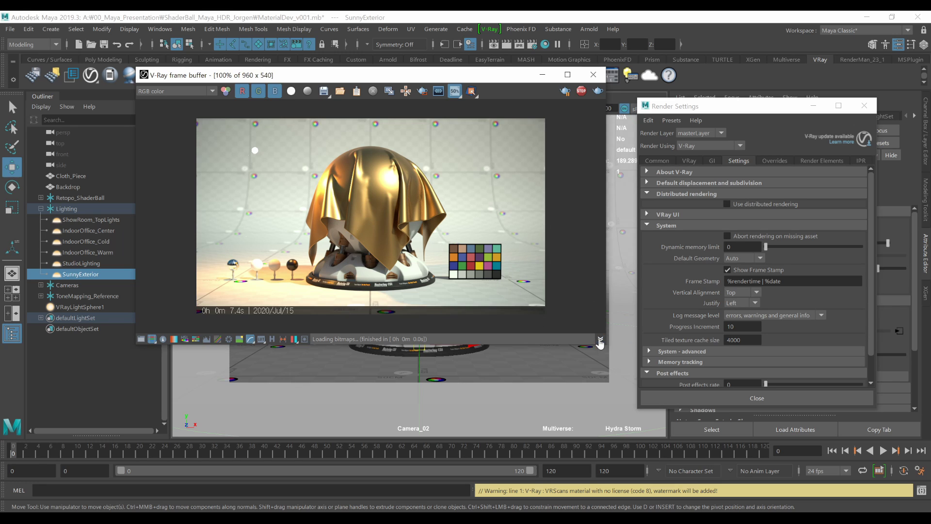
click(751, 270)
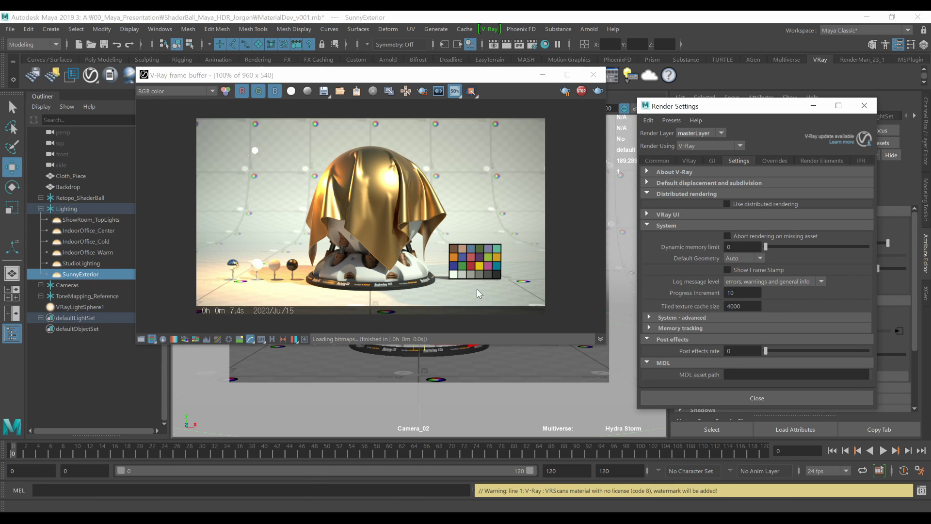
click(600, 339)
click(556, 351)
click(600, 339)
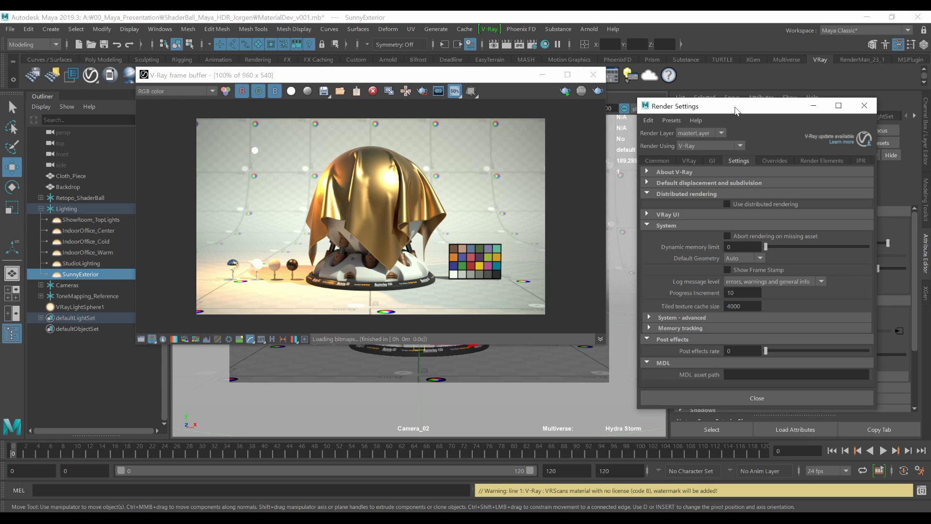
Close Render Settings and show the color corrections controls of the frame buffer.
drag(735, 111, 717, 69)
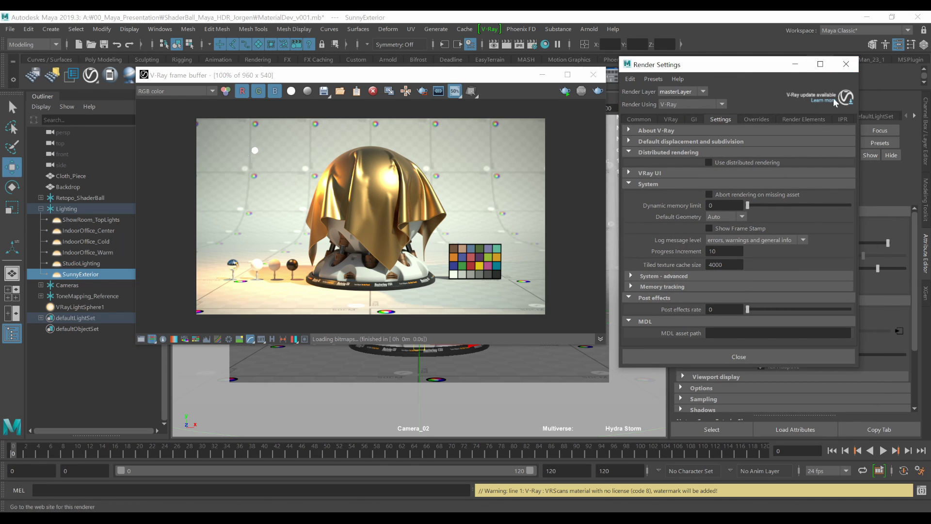
click(846, 63)
drag(489, 77, 511, 71)
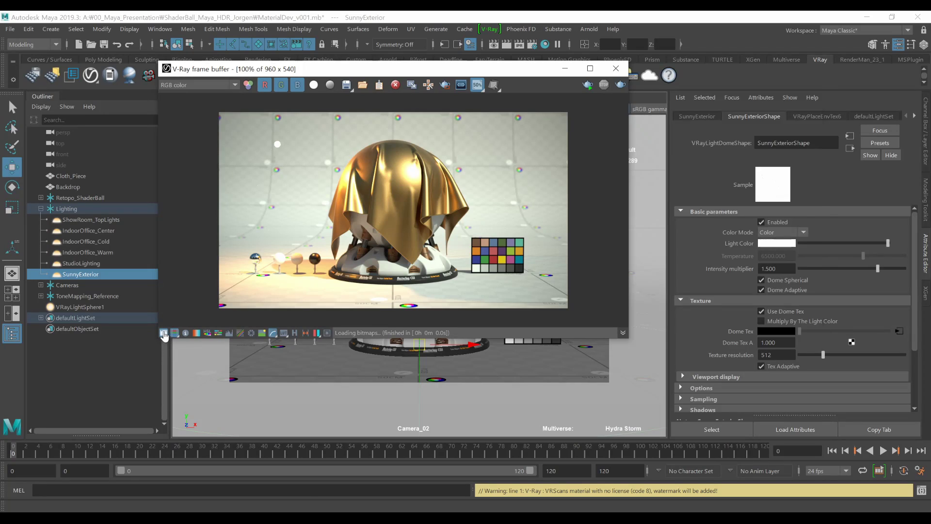
click(159, 329)
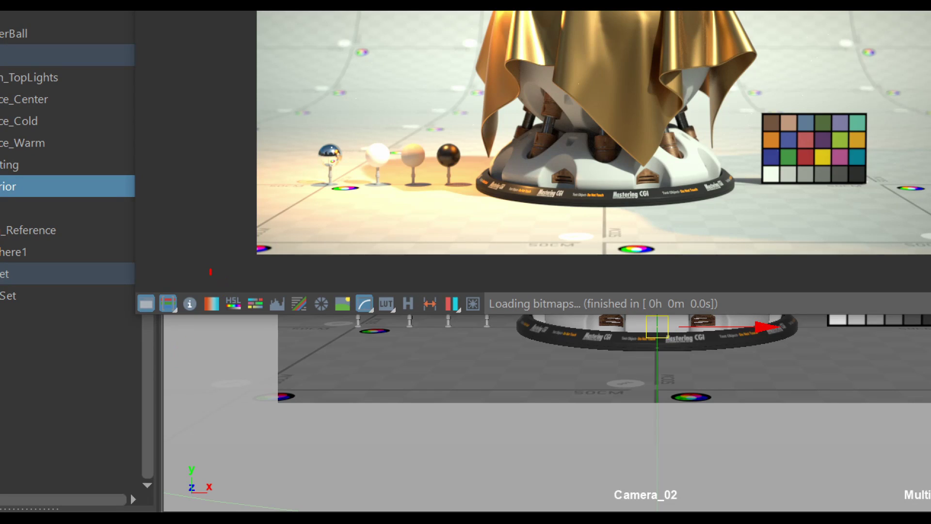
drag(305, 281, 305, 296)
drag(333, 278, 332, 296)
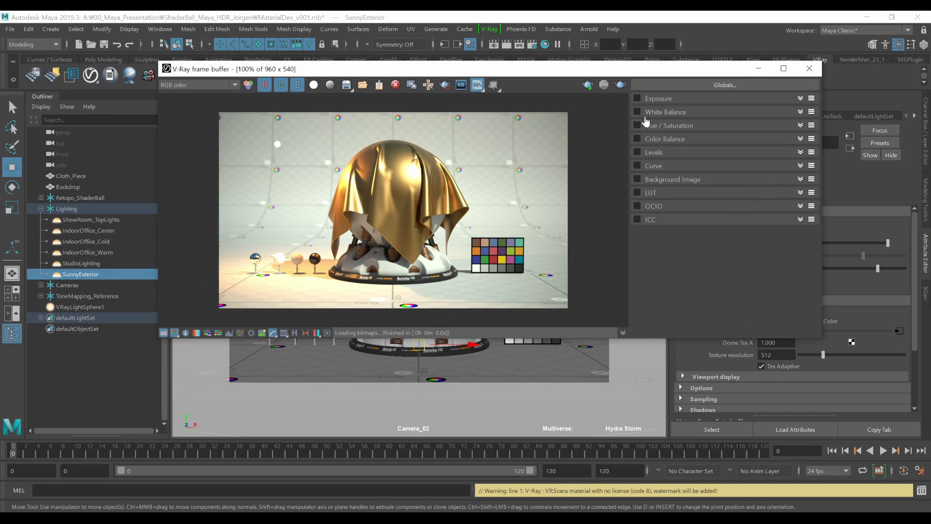
Enable the Exposure correction, compare the image with it on and off, and expand its settings.
click(638, 100)
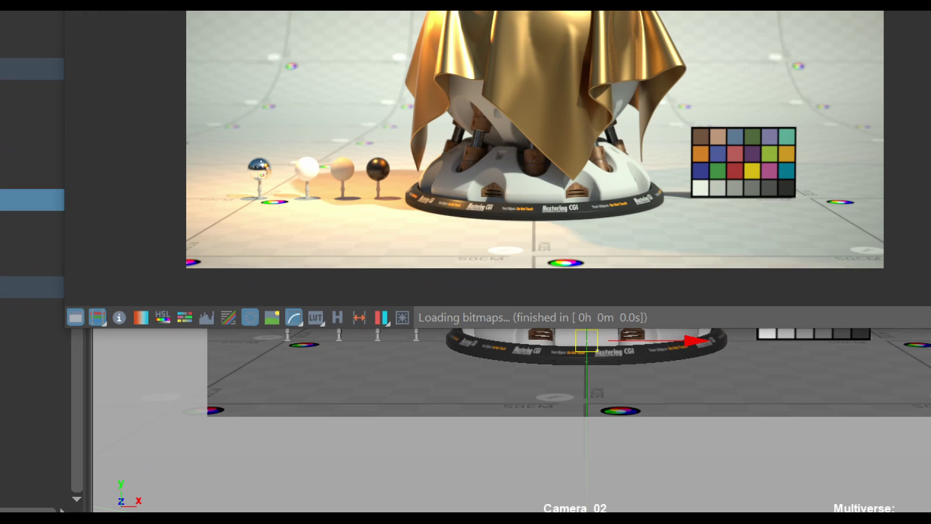
drag(244, 335, 266, 323)
click(250, 319)
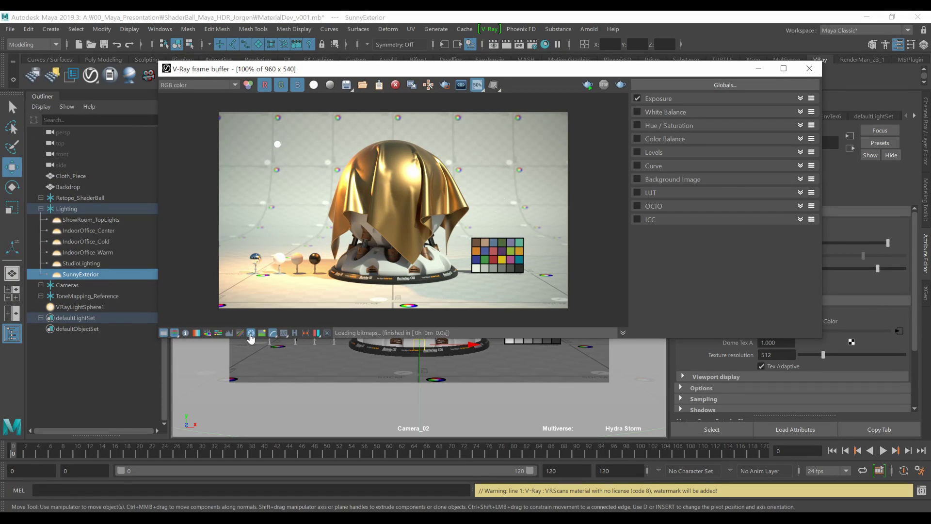
click(251, 336)
click(251, 335)
click(638, 98)
click(637, 98)
click(638, 99)
click(800, 98)
Try Exposure at -0.85 with Highlight Burn at 0.22, and turn the Exposure correction off.
mouse_move(715, 125)
mouse_down()
mouse_move(742, 125)
mouse_move(673, 129)
mouse_move(744, 129)
mouse_move(701, 128)
mouse_up()
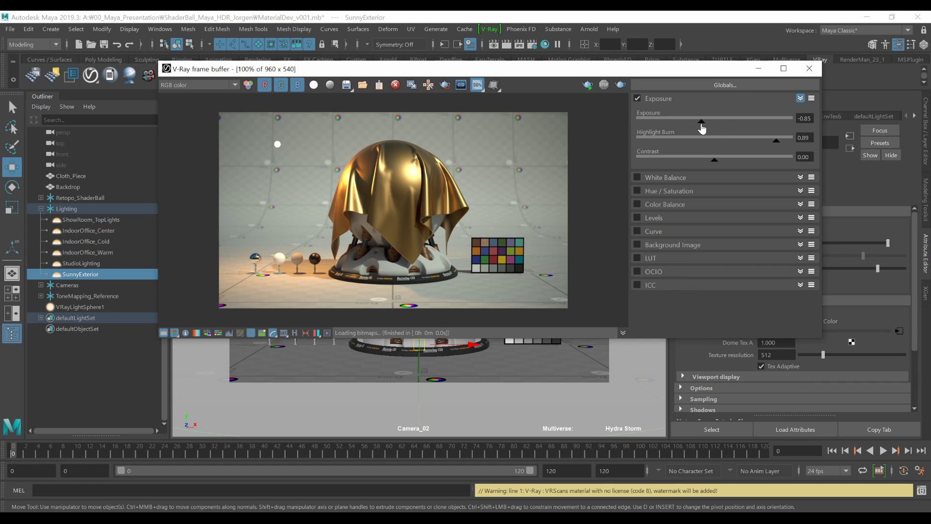
drag(776, 140, 670, 144)
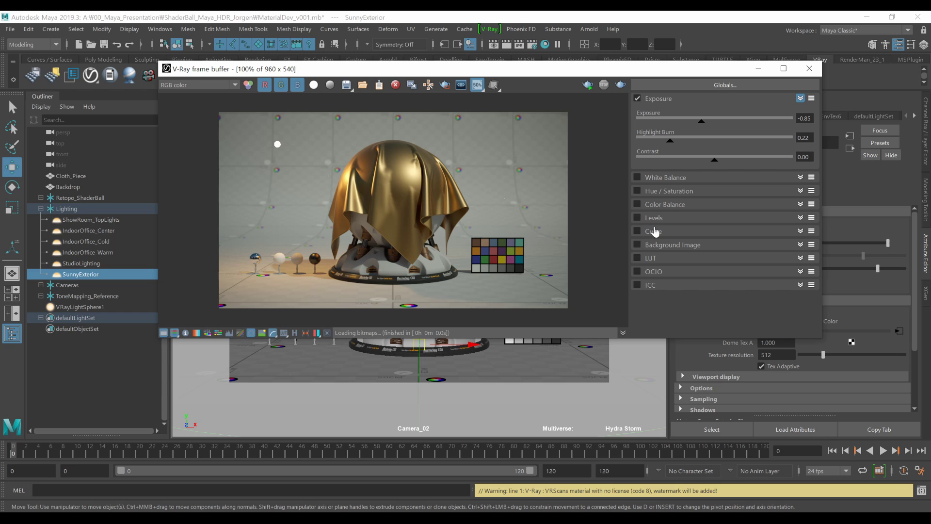
click(637, 98)
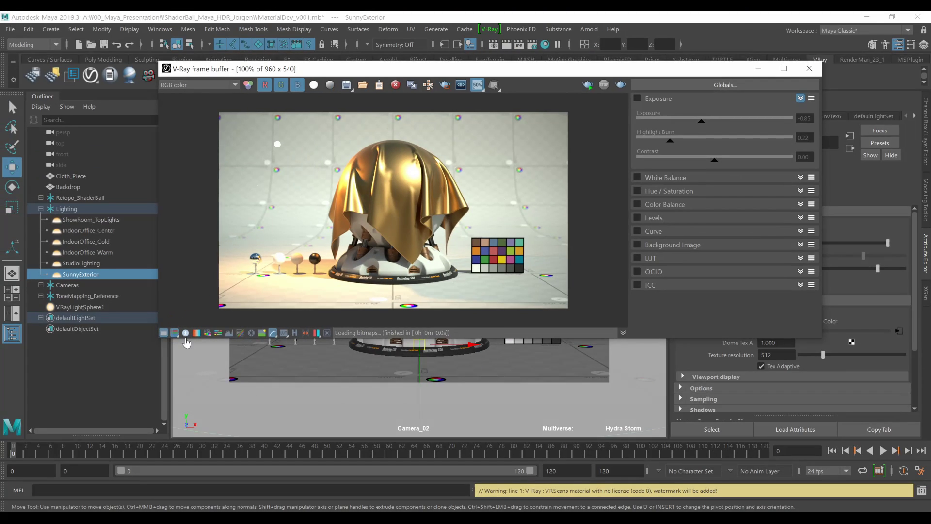
Examine a bright pixel's color values in Pixel Information, and compare the render with color clamping off and on.
click(182, 323)
drag(608, 186, 256, 130)
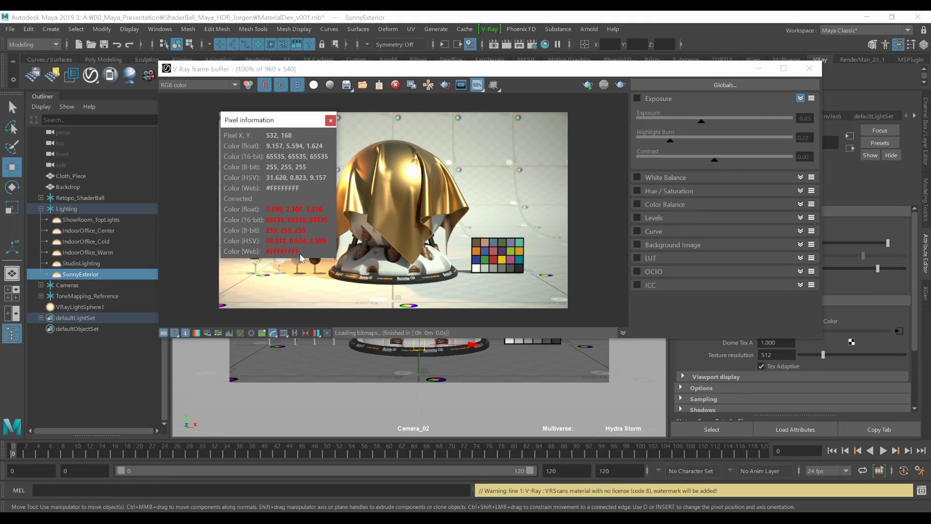
click(174, 333)
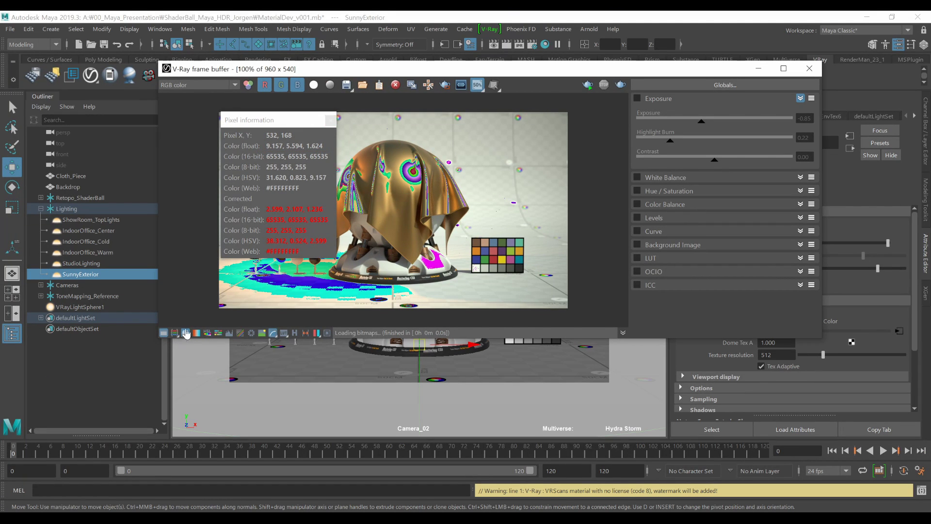
drag(288, 126, 528, 119)
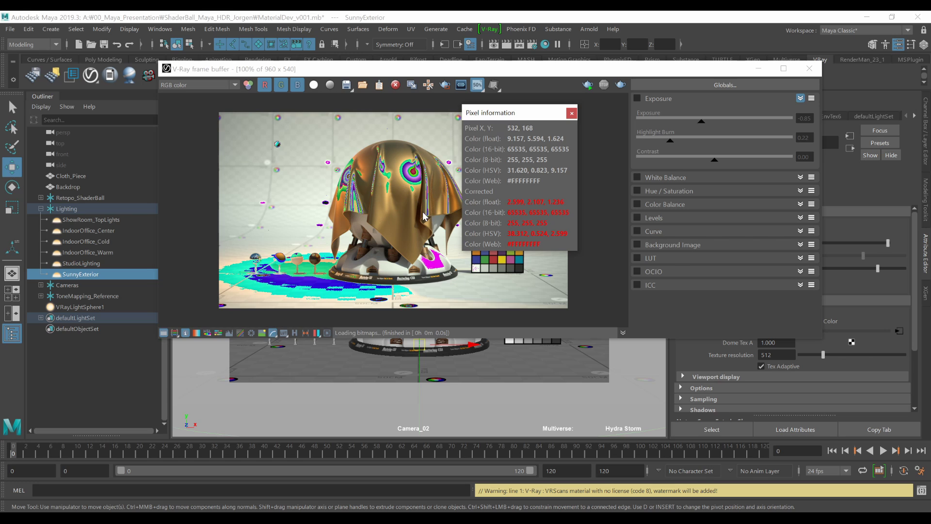
click(175, 333)
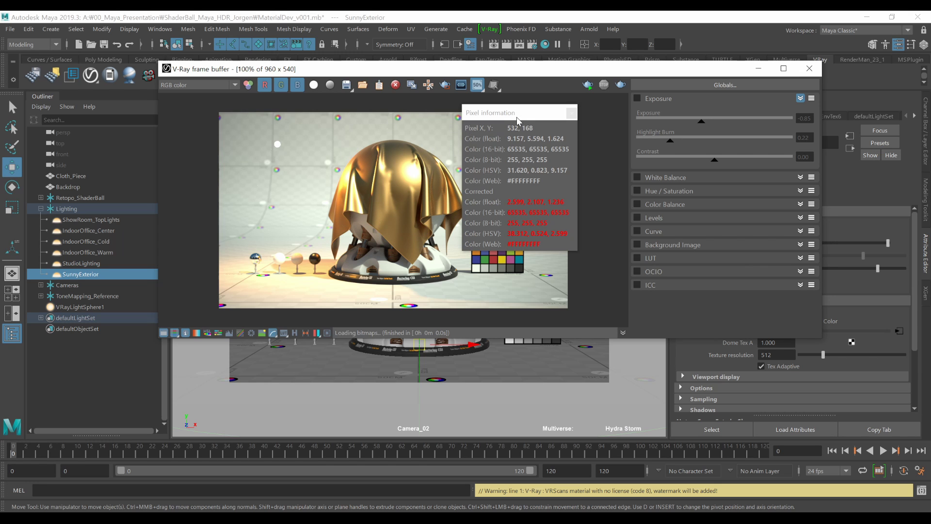
Compare the unobstructed cloth highlights with color clamping off and on again, and close Pixel Information.
drag(517, 119, 553, 126)
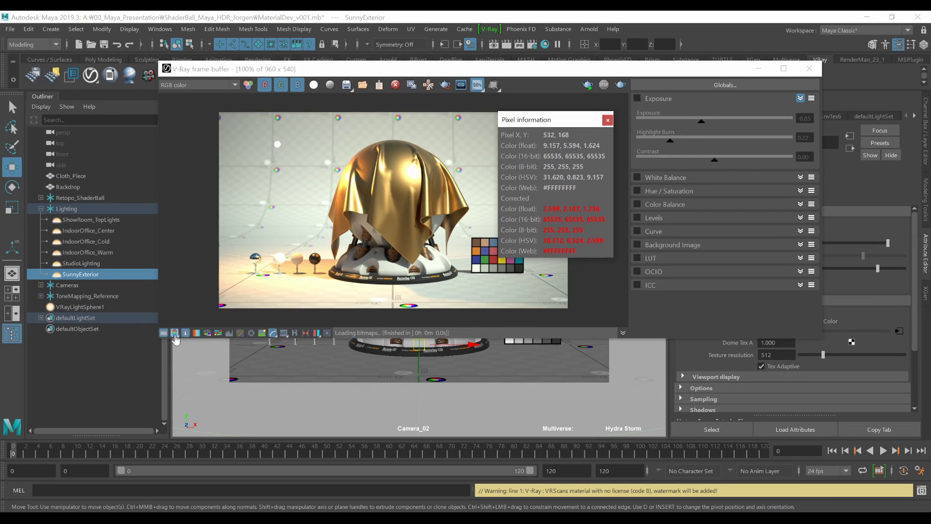
click(174, 333)
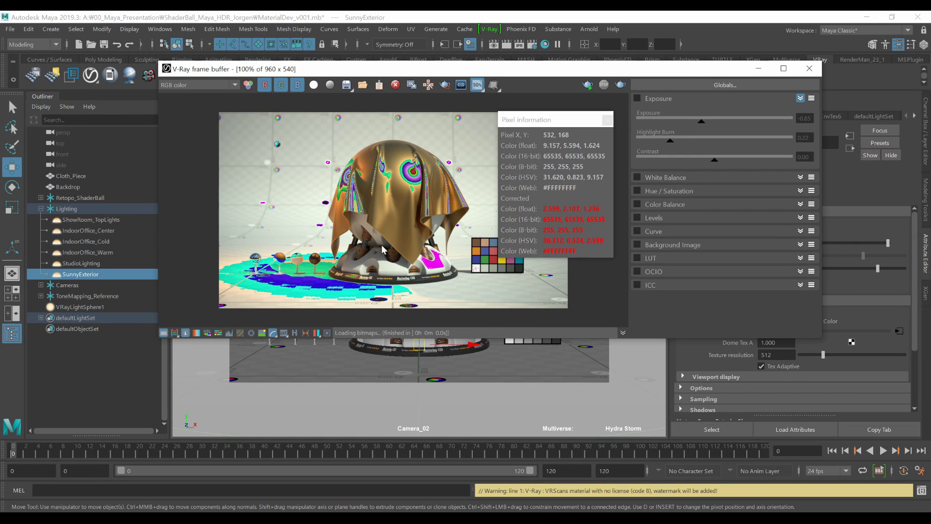
click(175, 334)
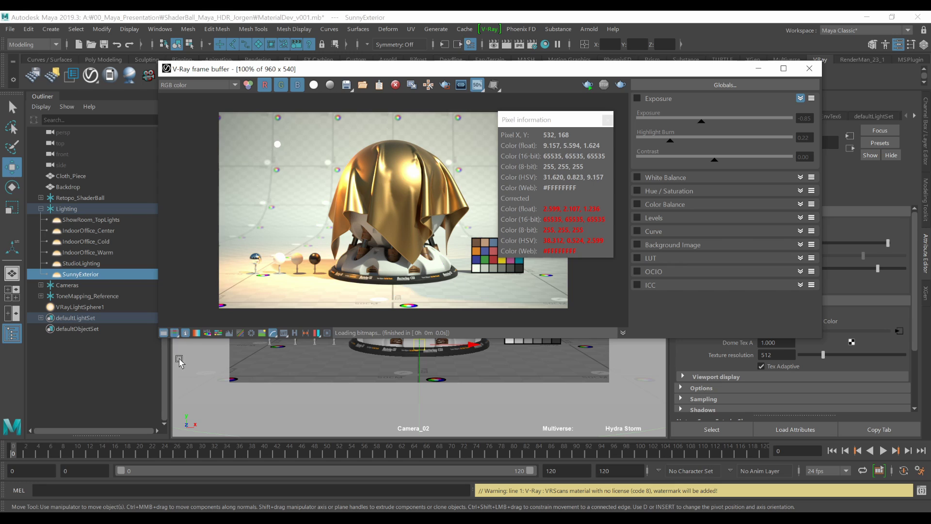
drag(535, 125, 512, 127)
click(584, 124)
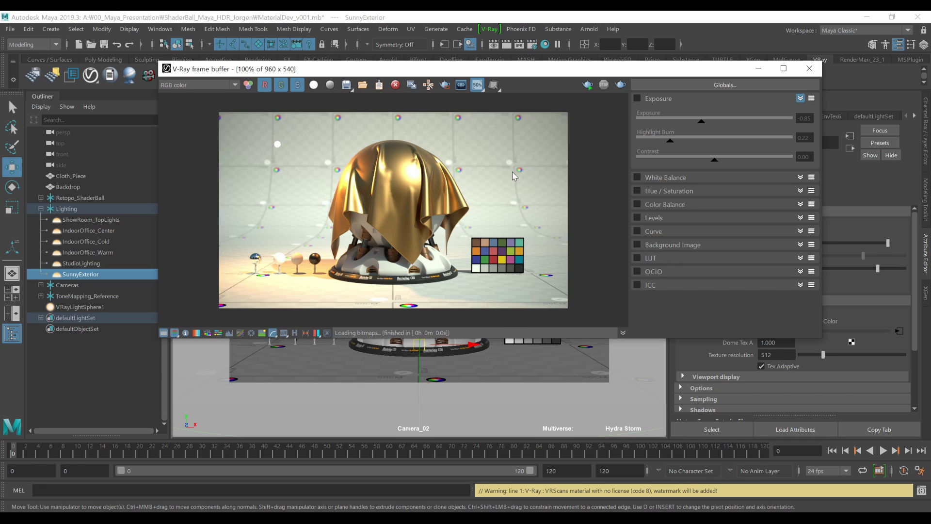
Examine the color clamping options and switch the frame buffer to View clamped colors.
click(175, 334)
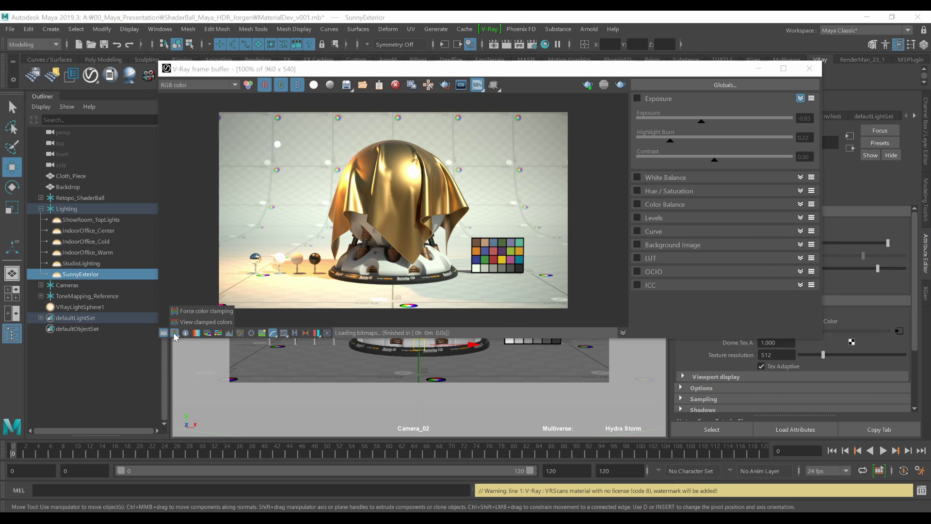
click(319, 311)
key(ctrl+1)
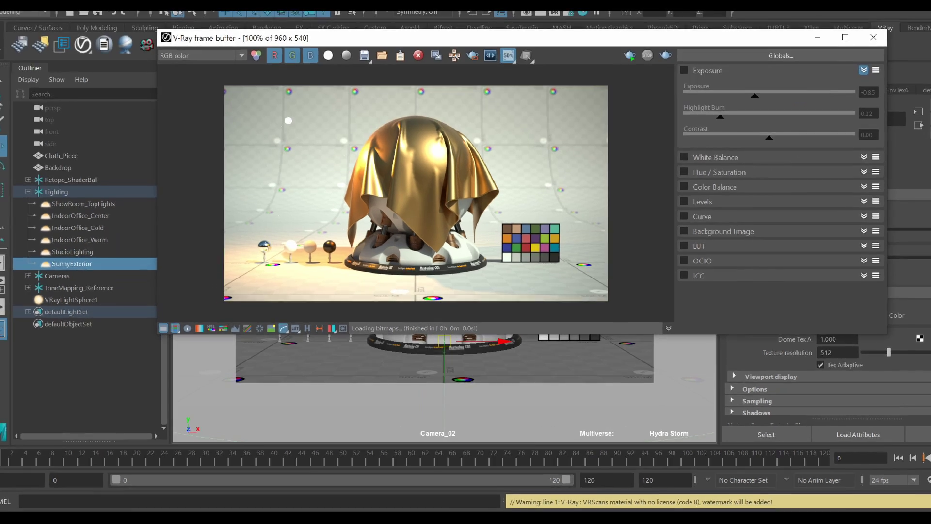
click(173, 360)
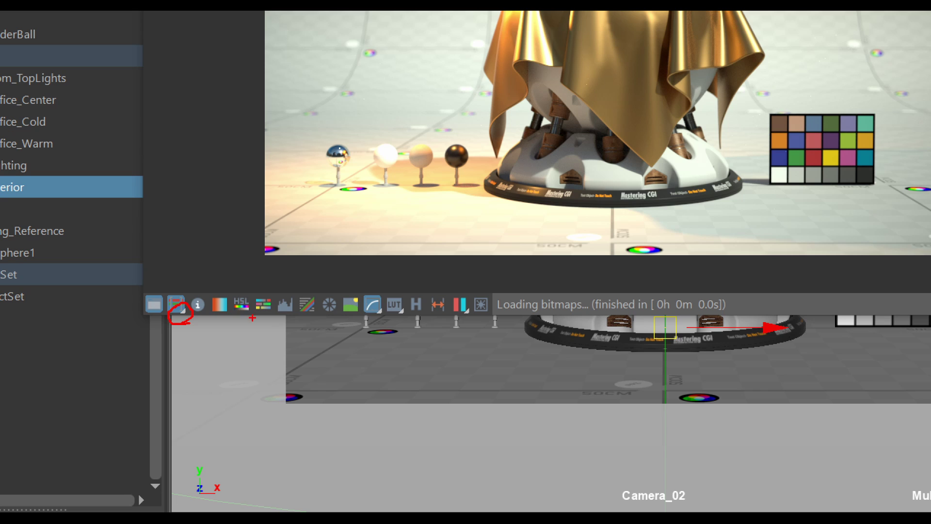
key(Escape)
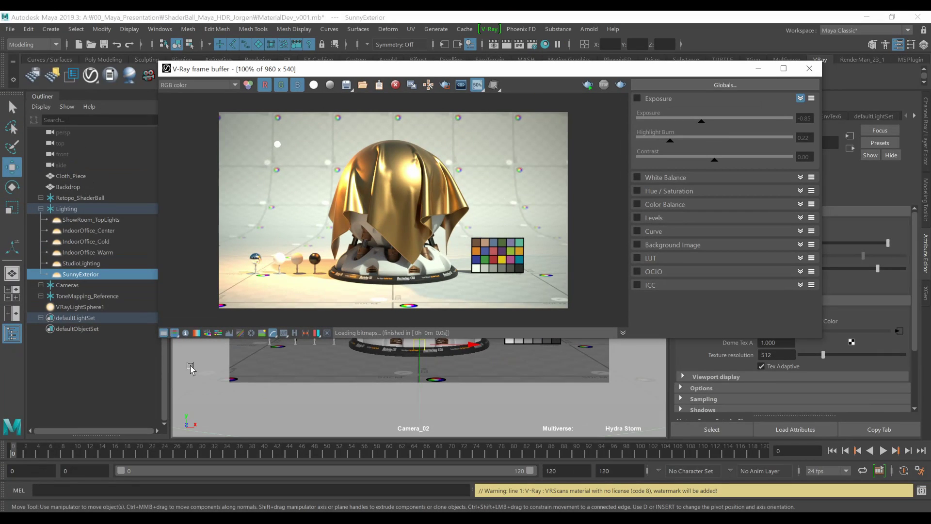
right_click(175, 334)
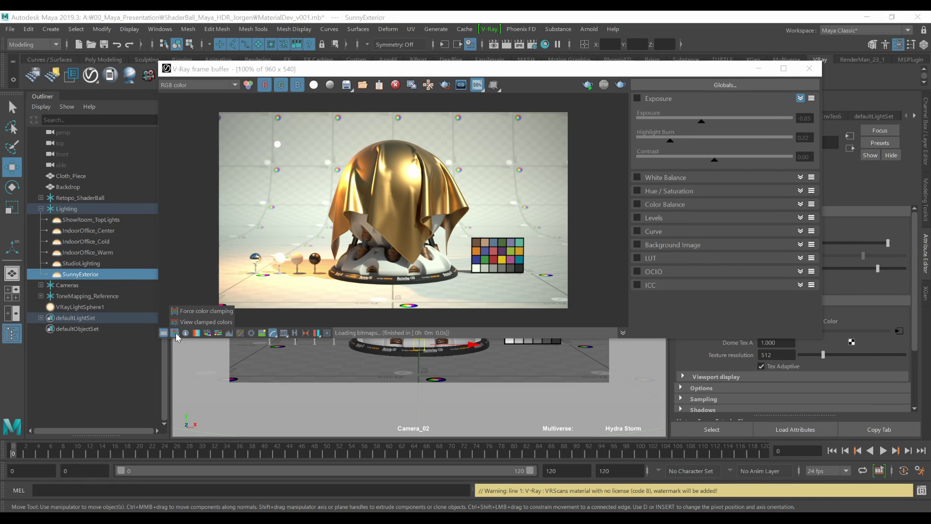
click(216, 322)
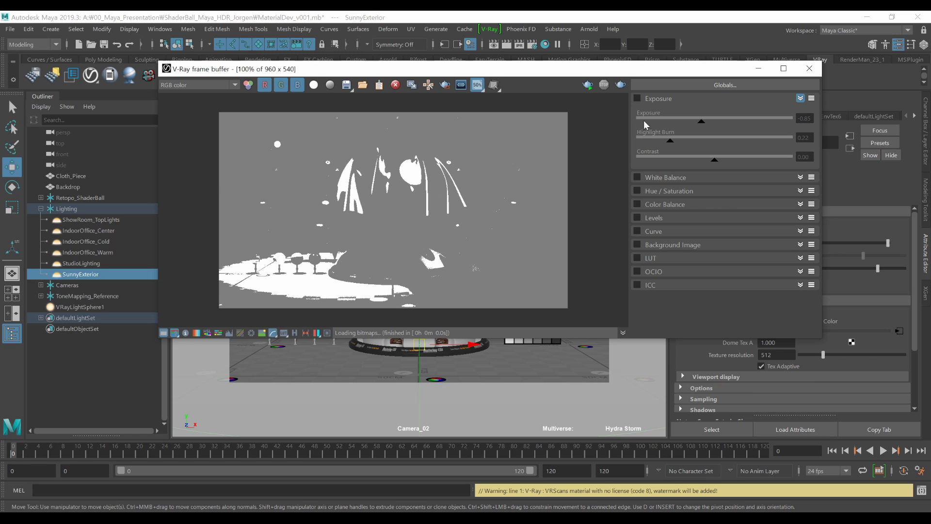
Enable the Exposure correction with Exposure at 4.93, and compare the unclamped image with the clamped colors view.
click(638, 99)
drag(702, 121, 791, 125)
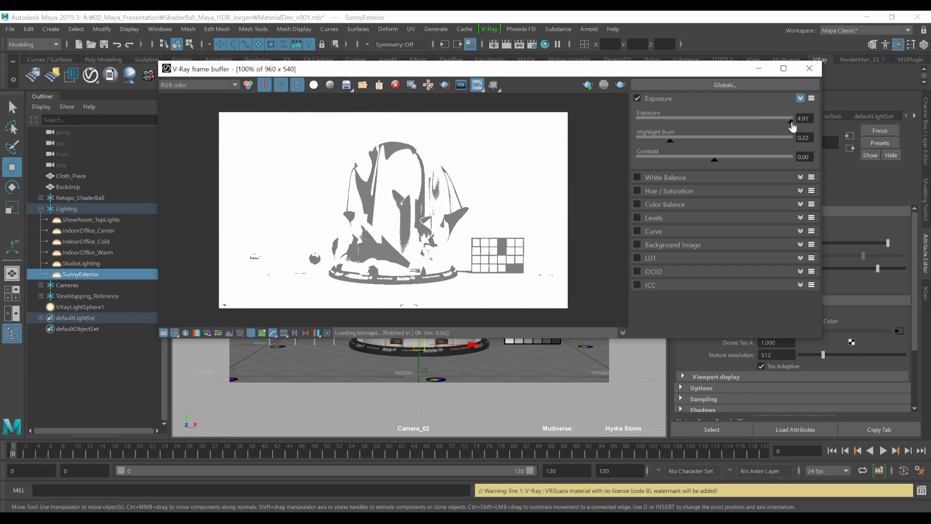
click(174, 333)
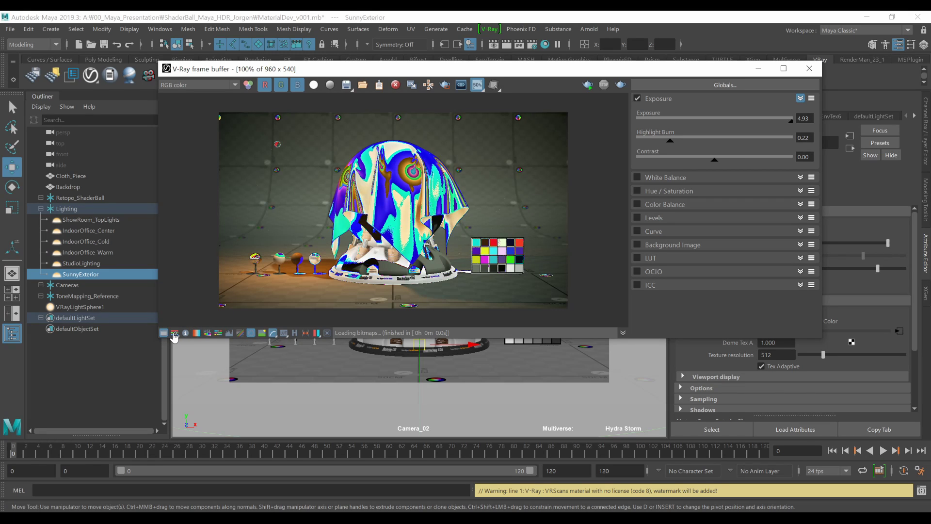
click(174, 333)
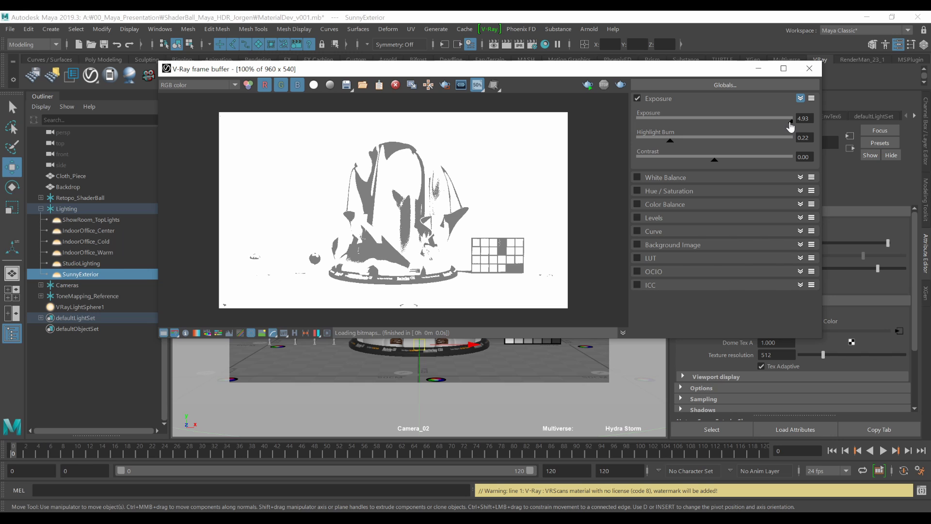
Lower Exposure to -4.03 and raise Highlight Burn to 1.00 in the clamped colors view.
drag(791, 126, 789, 125)
mouse_move(670, 141)
mouse_down()
mouse_move(798, 145)
mouse_move(781, 126)
mouse_move(651, 126)
mouse_up()
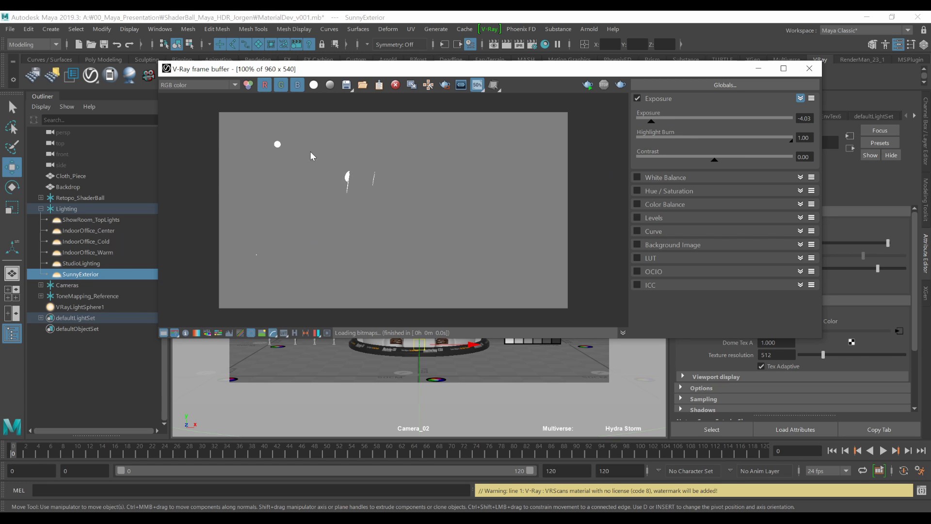
Raise Exposure to 0.36 with color clamping off, and switch the image back to Force color clamping.
click(175, 334)
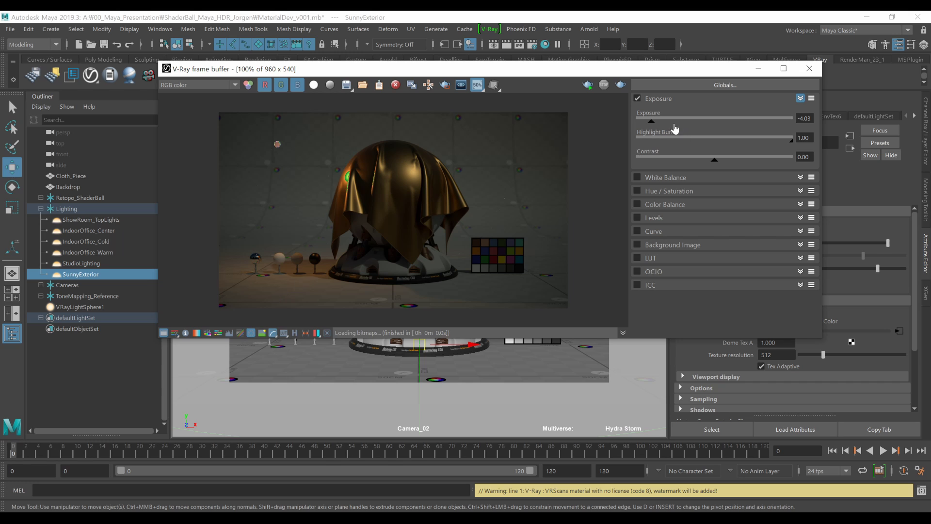
drag(651, 125, 720, 125)
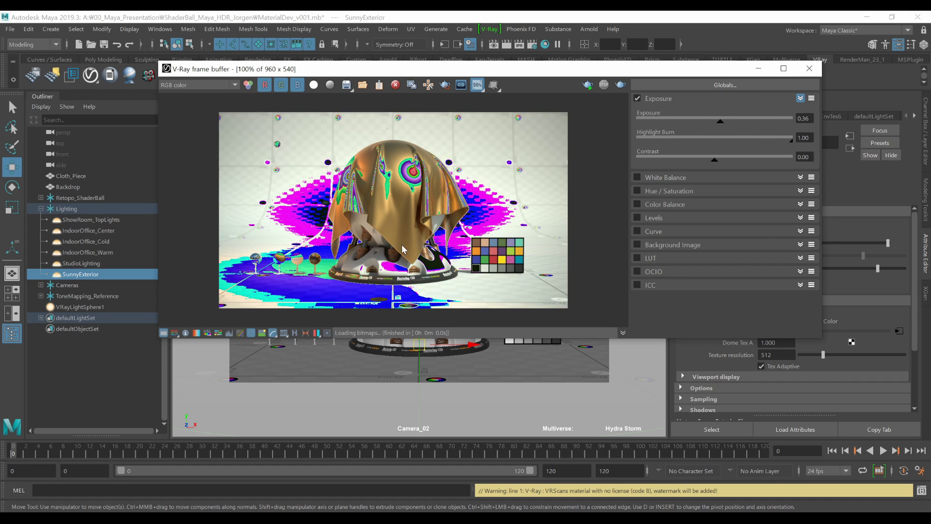
click(173, 334)
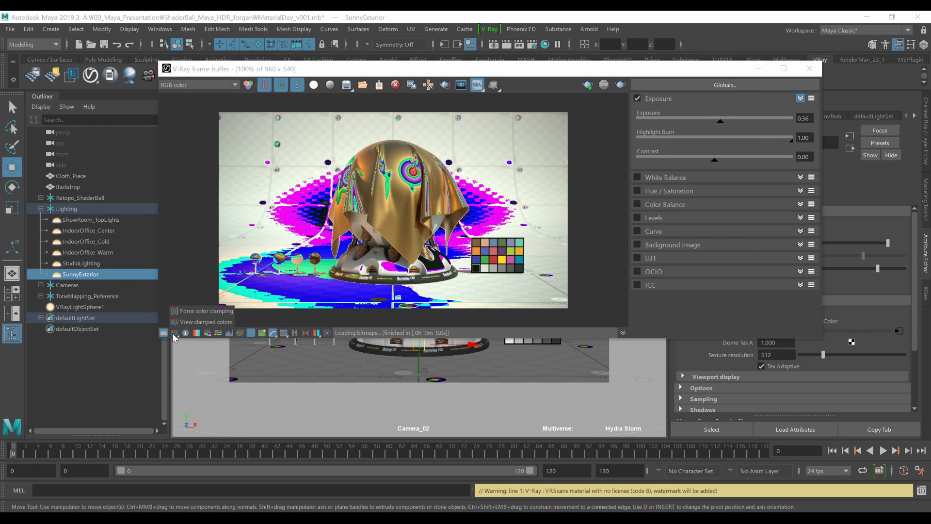
click(191, 313)
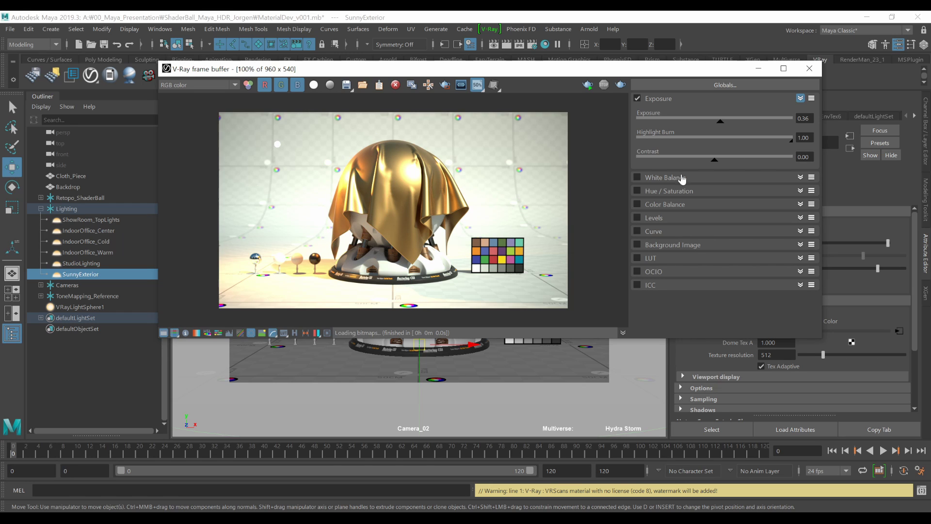
Set Exposure to 0.82 and Highlight Burn to 0.34 in the Exposure correction.
click(719, 121)
mouse_move(787, 144)
mouse_down()
mouse_move(688, 145)
mouse_move(713, 124)
mouse_move(727, 128)
mouse_up()
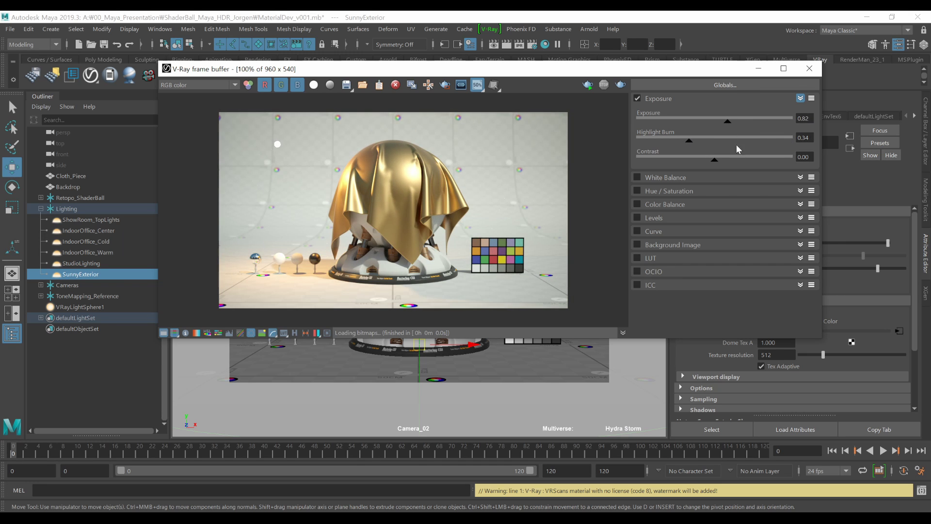
Enable the White Balance correction and set its Temperature to 5745.
click(801, 177)
click(637, 177)
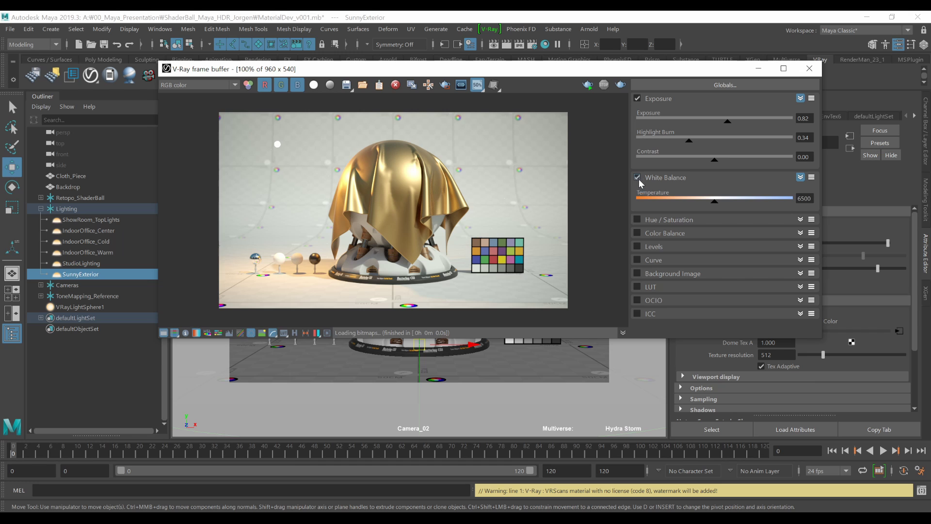
mouse_move(715, 203)
mouse_down()
mouse_move(676, 203)
mouse_move(778, 203)
mouse_move(669, 202)
mouse_move(776, 205)
mouse_move(690, 208)
mouse_move(779, 213)
mouse_move(749, 206)
mouse_move(773, 200)
mouse_move(690, 204)
mouse_move(745, 203)
mouse_move(698, 204)
mouse_up()
drag(526, 68, 518, 54)
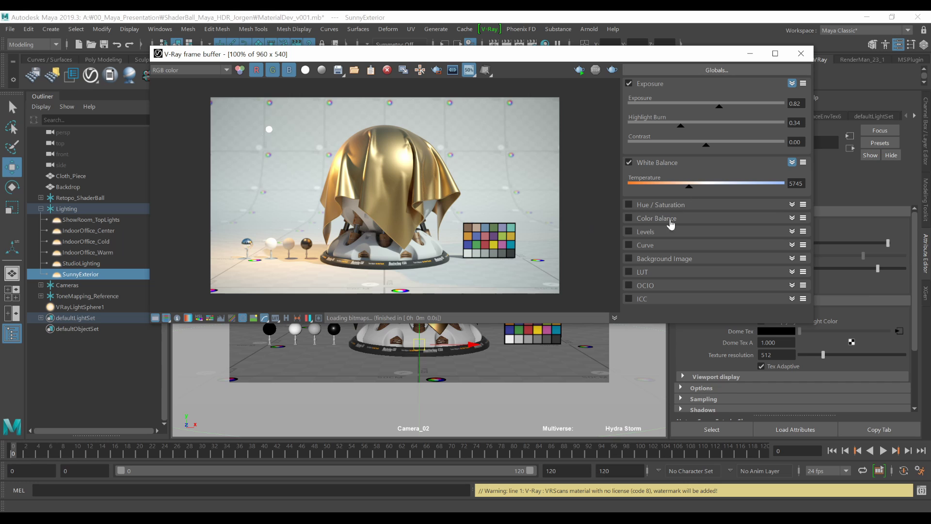
Enable the Hue / Saturation correction and raise Saturation to 0.17.
click(791, 204)
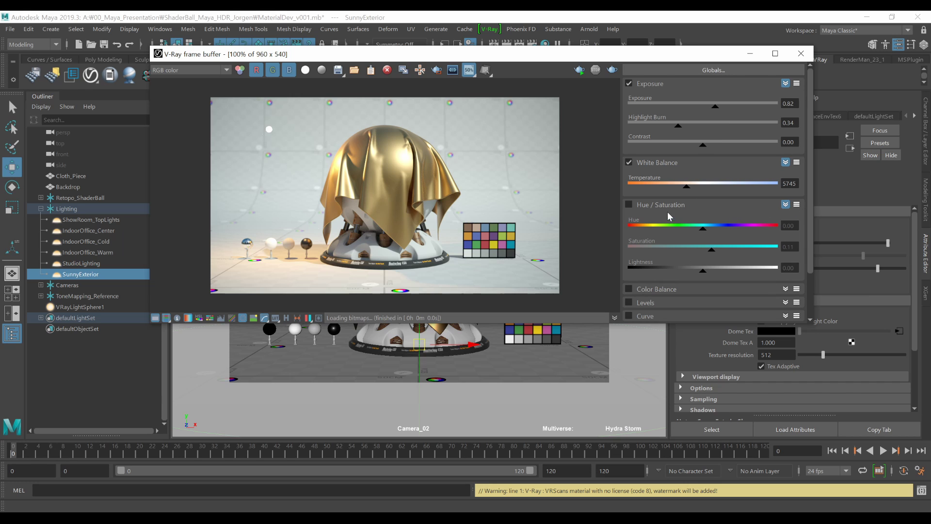
click(629, 205)
mouse_move(711, 249)
mouse_down()
mouse_move(721, 253)
mouse_move(704, 253)
mouse_move(714, 252)
mouse_up()
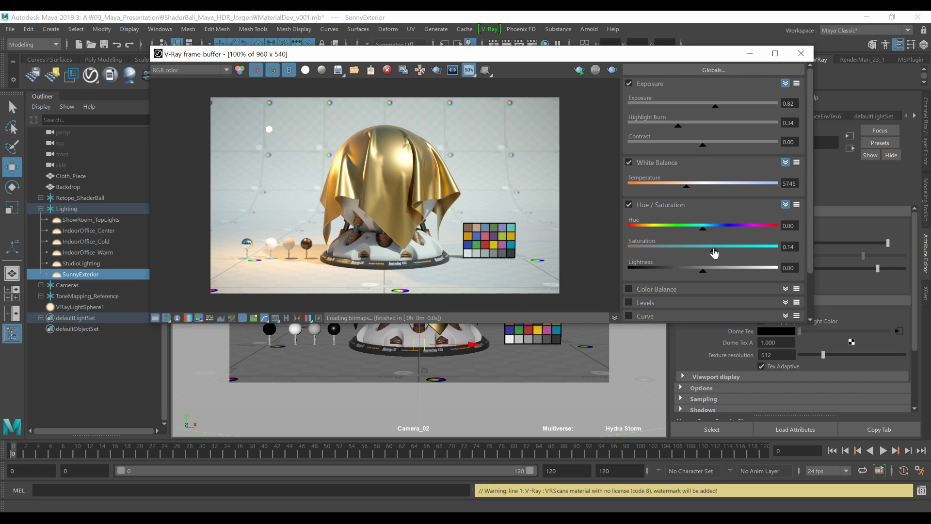
Expand the Color Balance and Levels corrections to view their controls, leaving both disabled.
drag(807, 196, 801, 234)
click(784, 235)
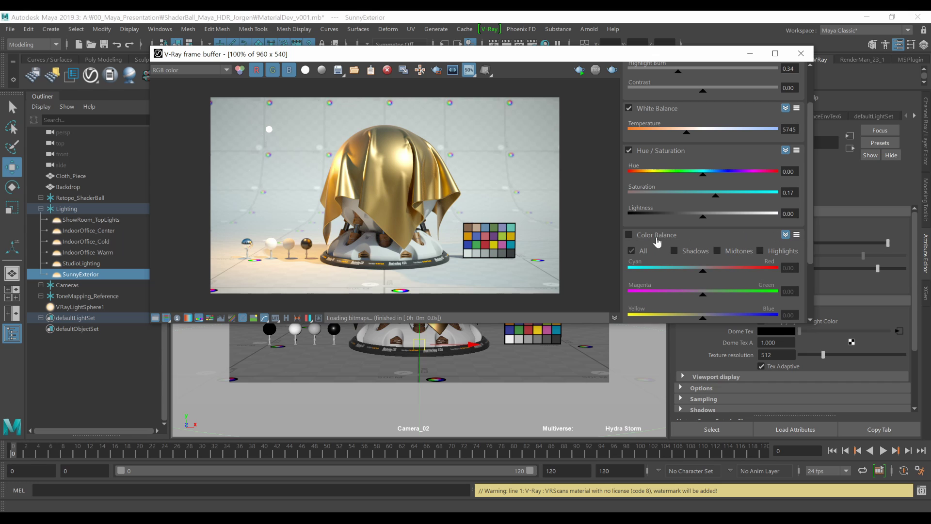
click(629, 235)
click(629, 234)
drag(810, 210, 809, 238)
click(785, 250)
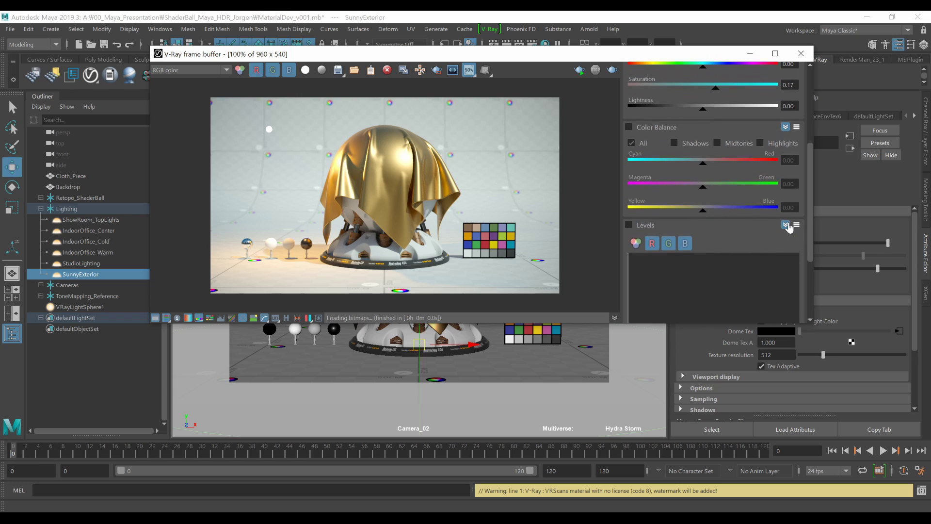
Collapse all the expanded corrections, from Levels and Color Balance up to Exposure.
click(786, 223)
click(785, 150)
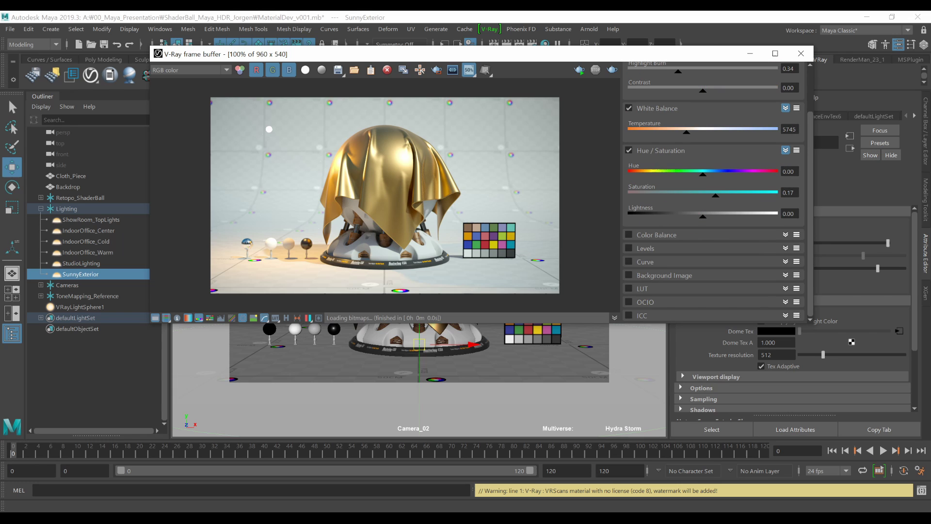
click(785, 151)
click(789, 164)
click(791, 85)
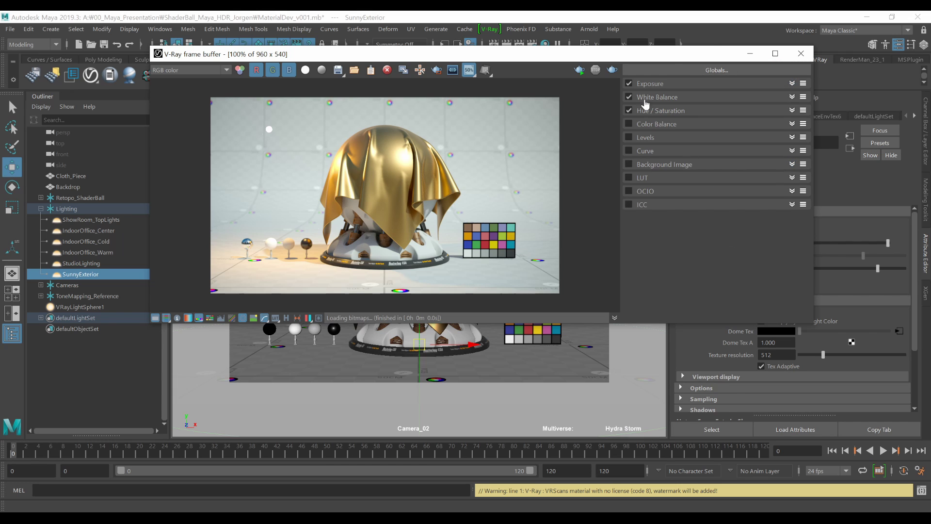
Expand the Background Image correction and switch briefly to the render's alpha channel and back to RGB color.
click(791, 164)
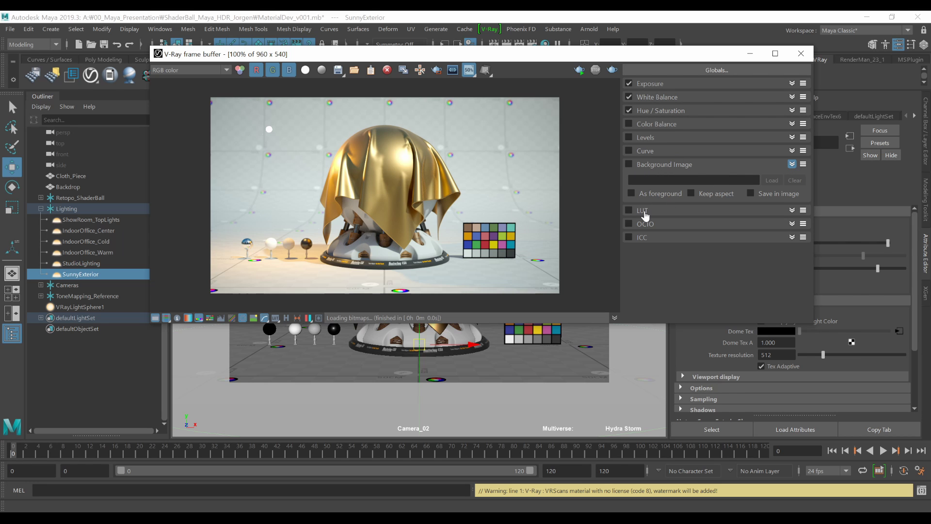
key(ctrl+1)
click(433, 169)
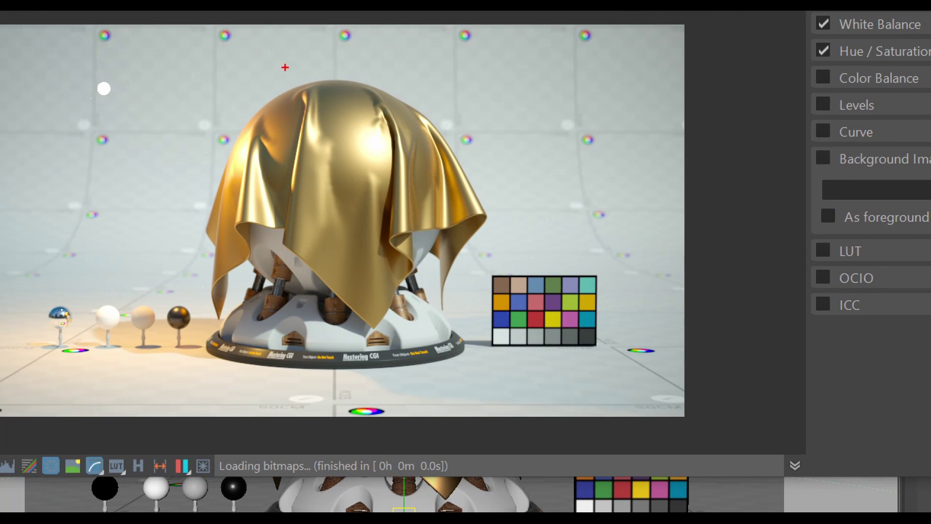
drag(285, 68, 218, 116)
key(Escape)
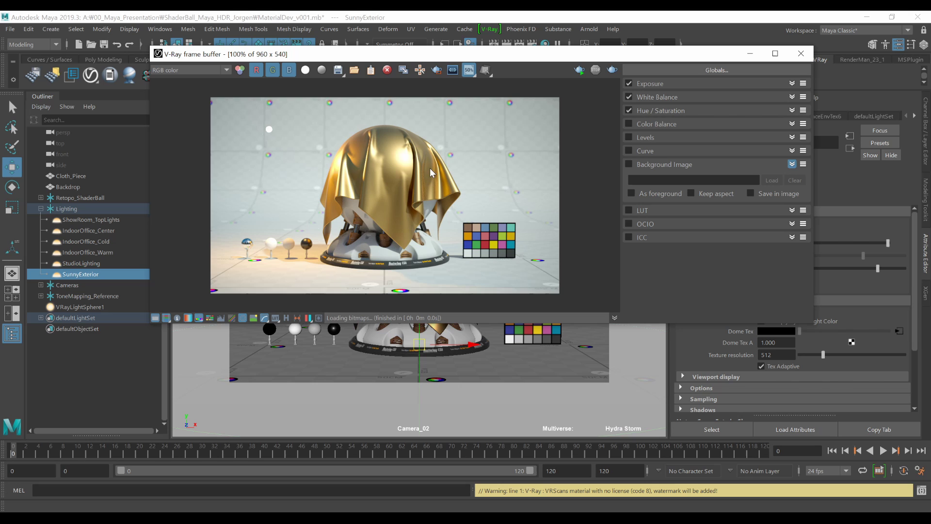
click(305, 69)
click(305, 70)
key(ctrl+2)
mouse_move(672, 166)
mouse_down()
mouse_move(521, 142)
mouse_move(551, 151)
mouse_up()
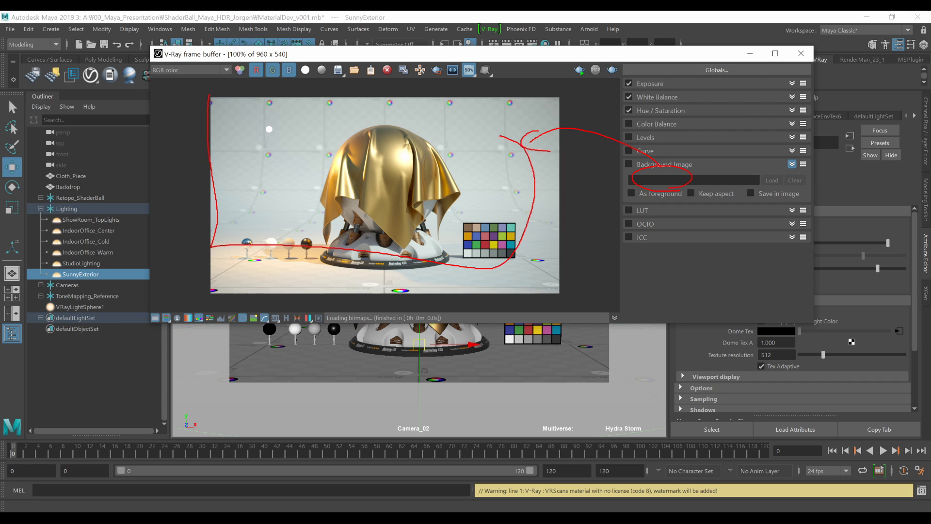
key(Escape)
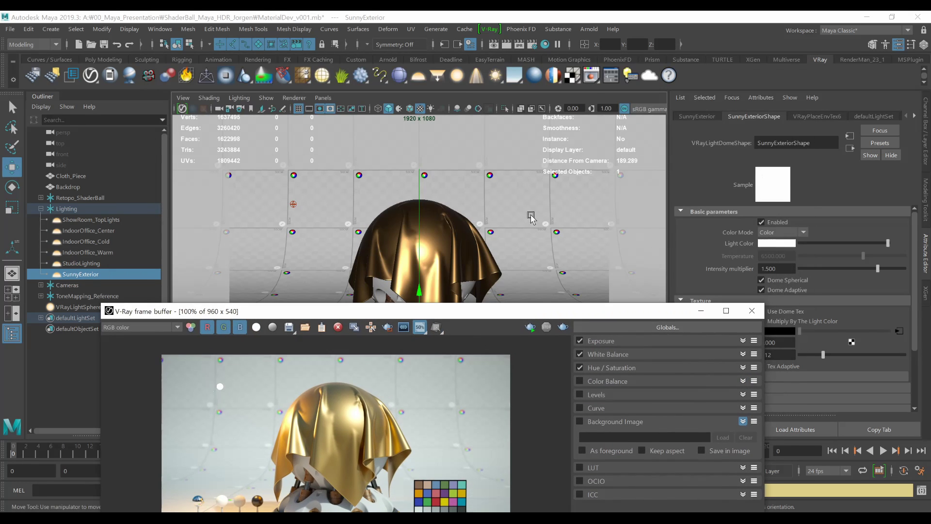
Put the Backdrop object in a new display layer and hide that layer.
click(530, 217)
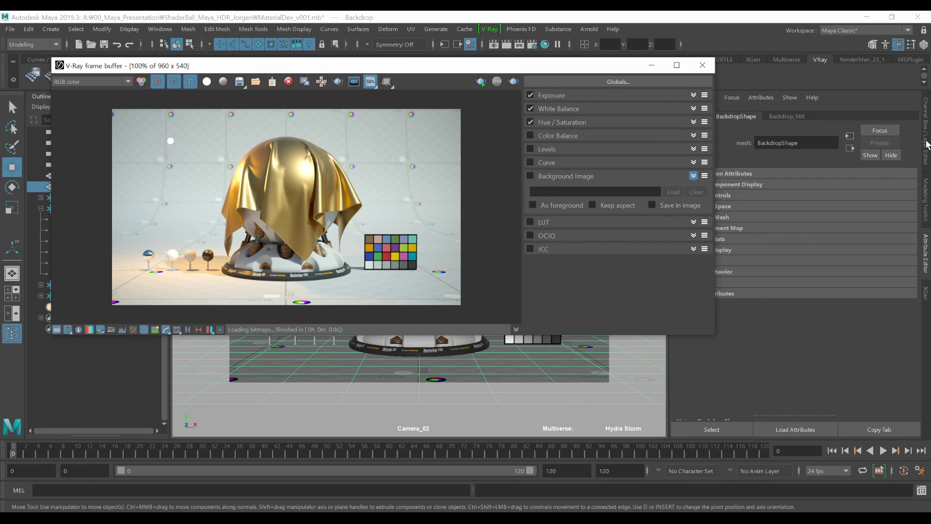
click(925, 144)
click(912, 351)
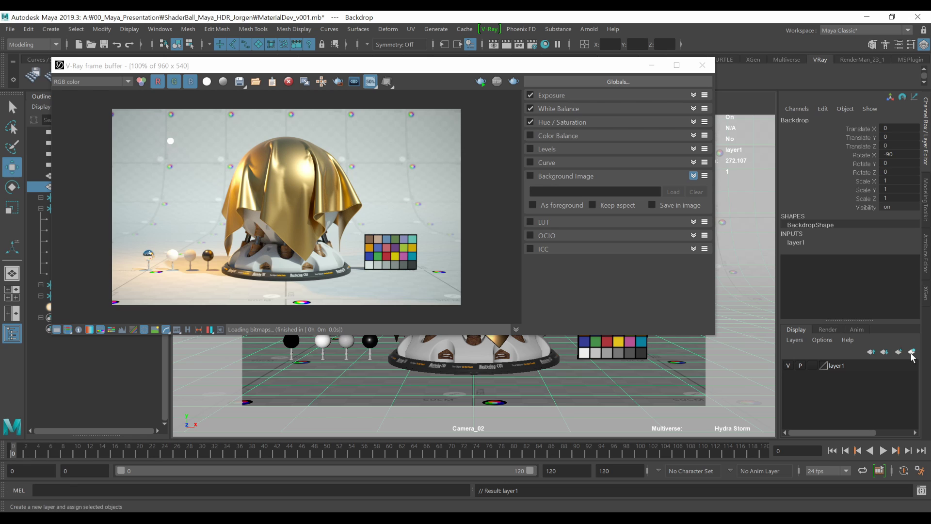
click(788, 366)
Start an interactive render of the scene with the backdrop hidden.
drag(533, 66, 669, 76)
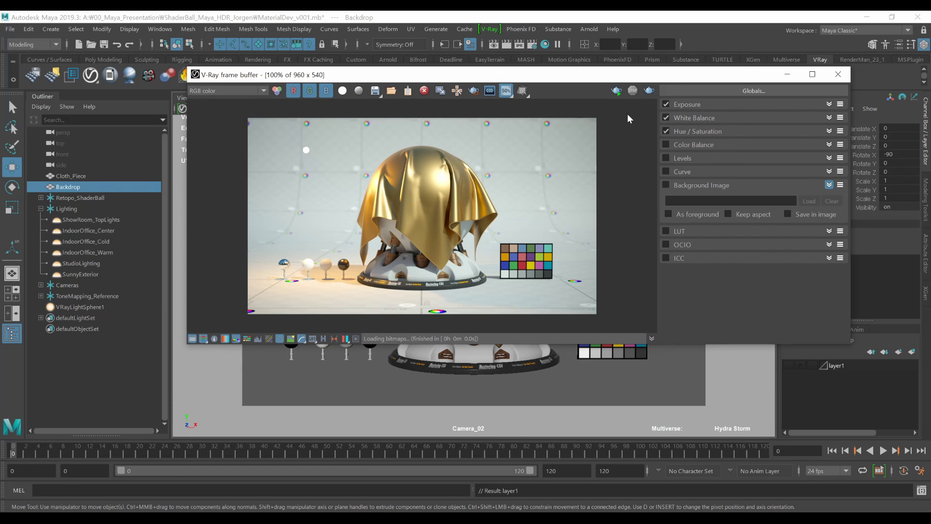
click(616, 91)
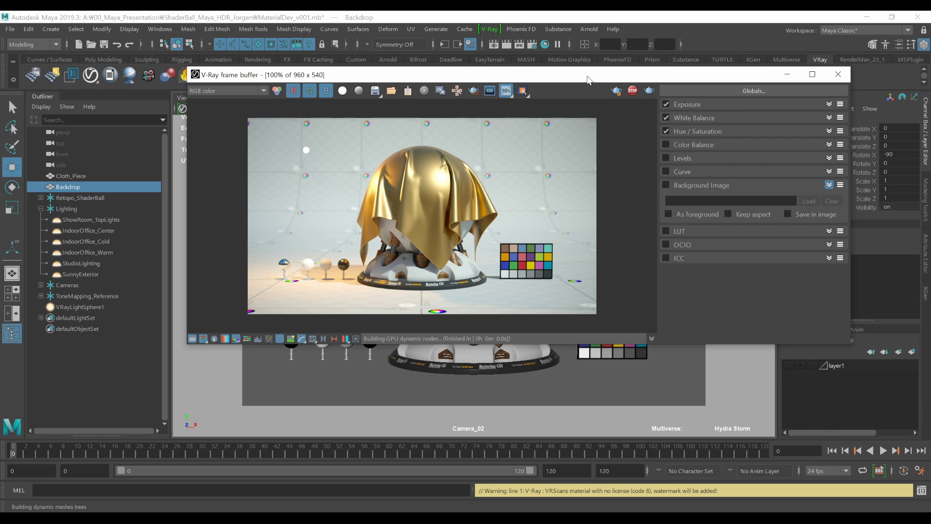
drag(588, 77, 524, 53)
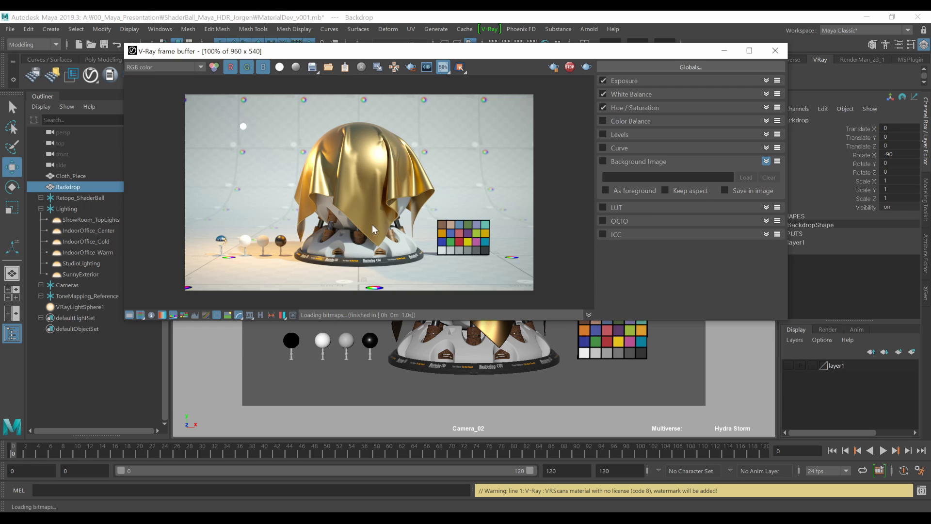
Select the SunnyExterior dome light and check the alpha channel of the render without the backdrop.
click(83, 275)
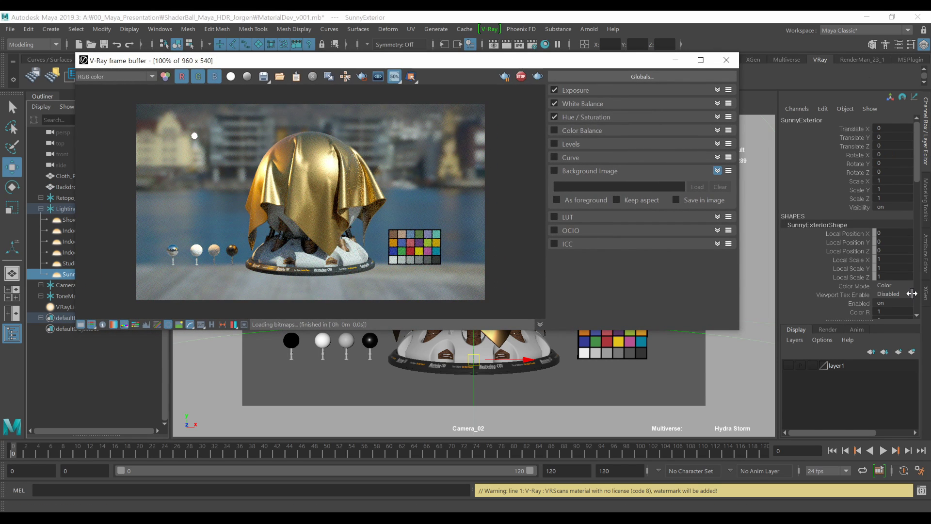
click(230, 77)
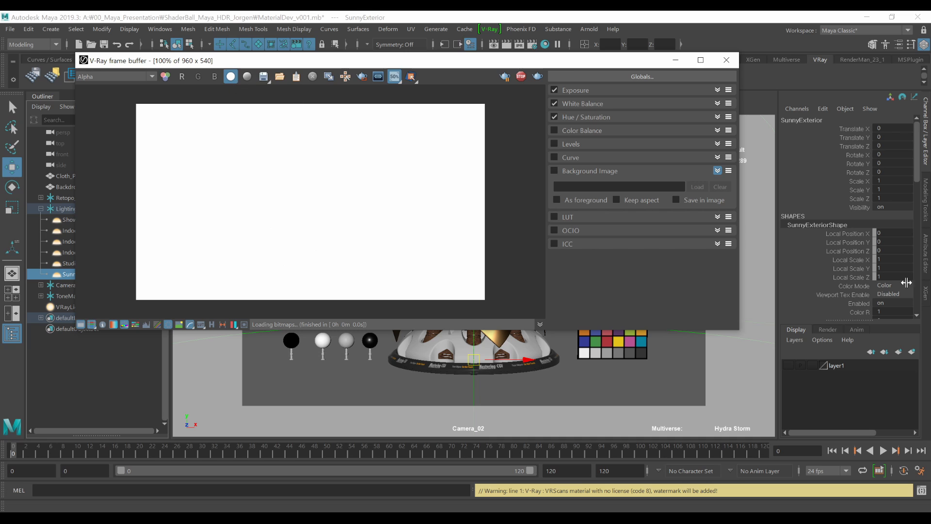
click(231, 78)
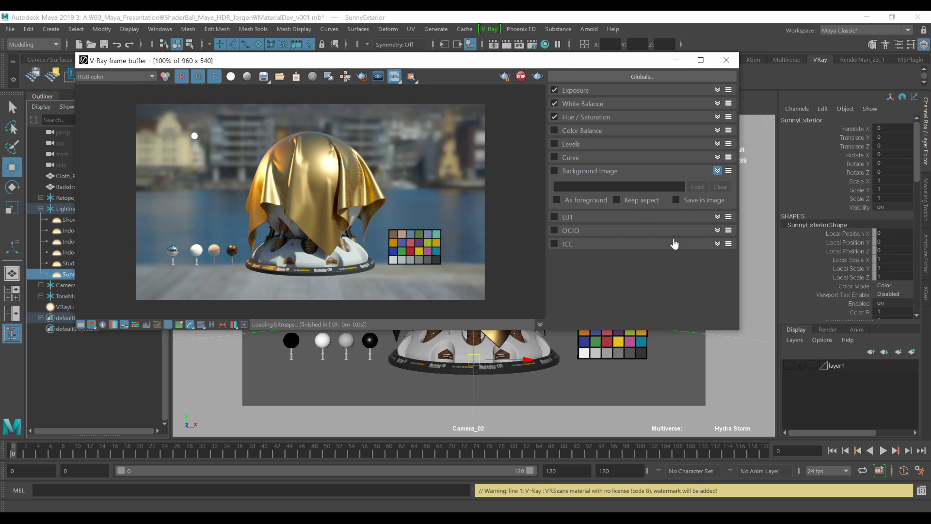
Hide the color corrections and turn on Invisible in the SunnyExterior dome light's options.
click(927, 247)
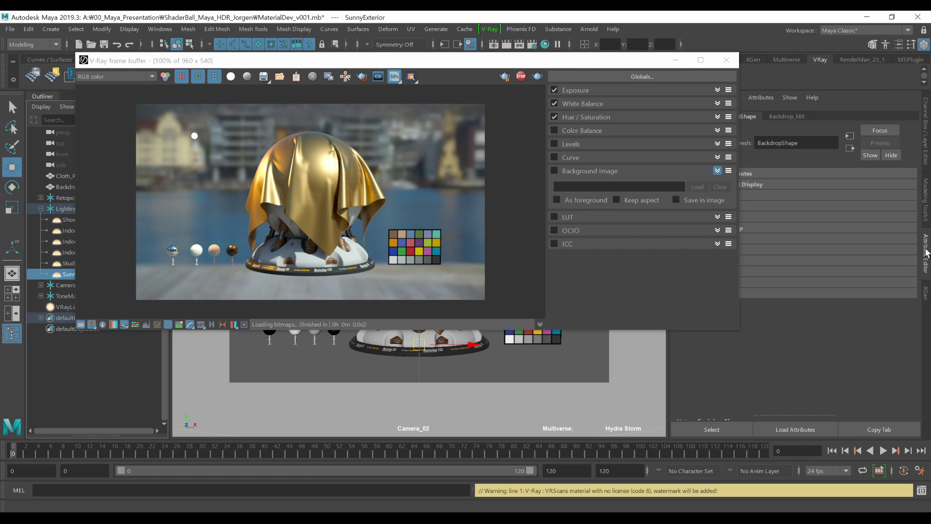
drag(604, 66, 627, 61)
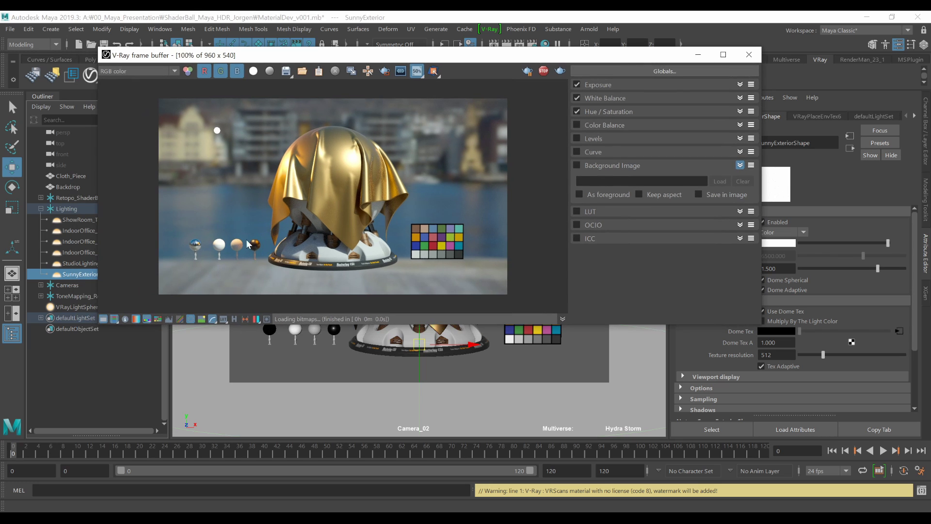
click(433, 71)
scroll(725, 338, down, 3)
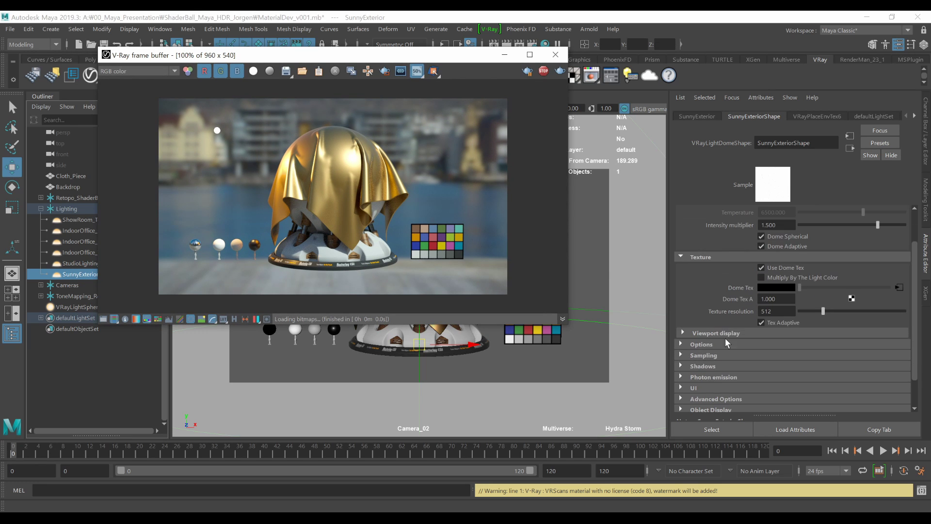
click(701, 344)
scroll(806, 311, down, 4)
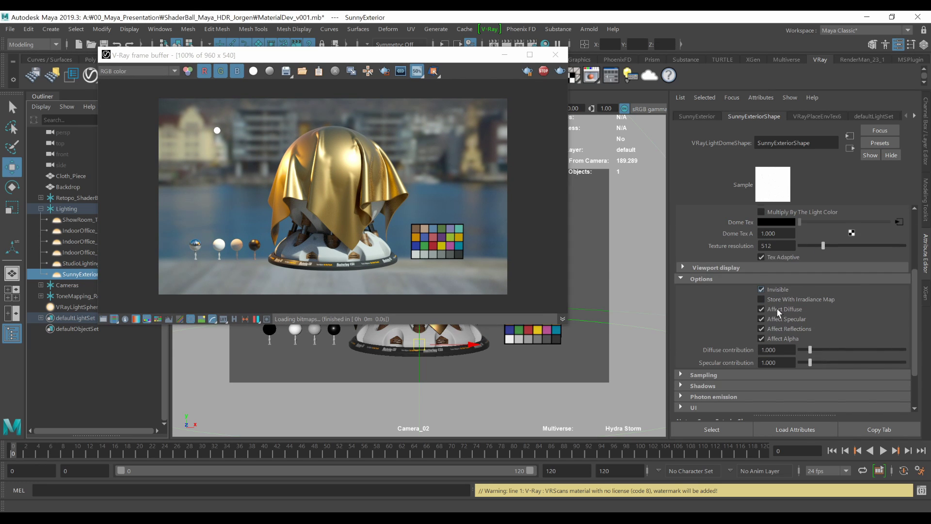
drag(411, 59, 489, 59)
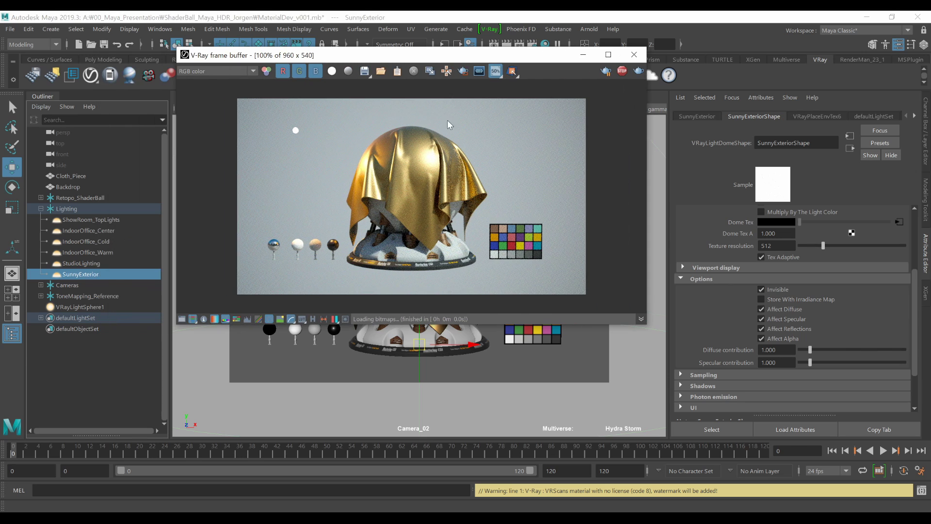
Examine the empty background areas in the alpha channel and return to the RGB color view.
click(332, 73)
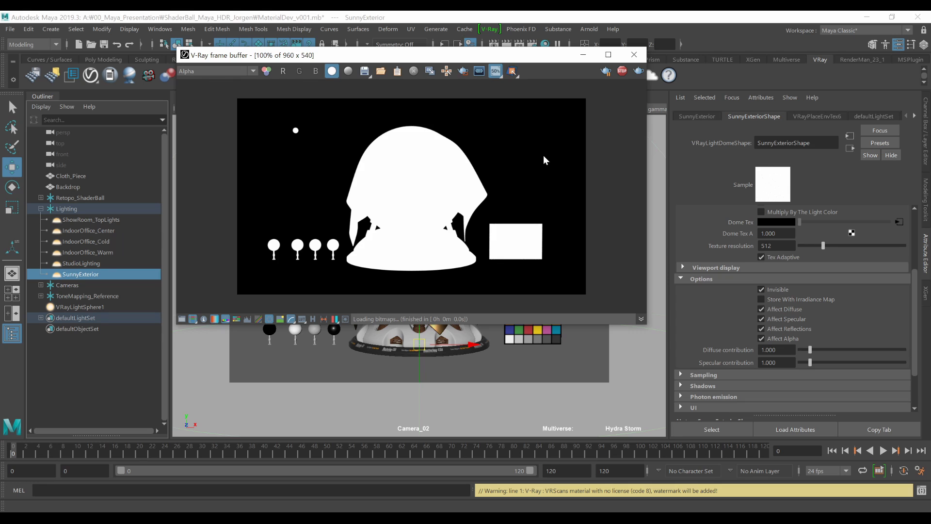
drag(542, 127, 531, 180)
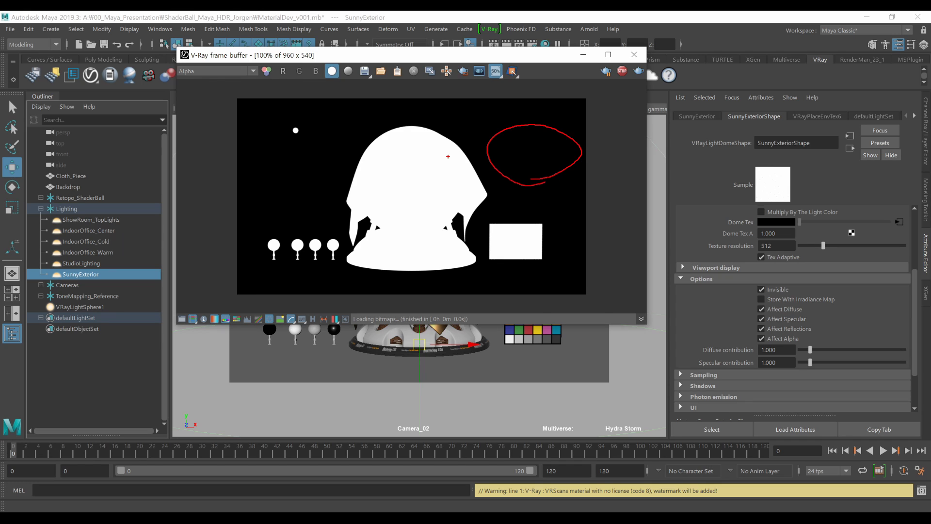
mouse_move(309, 164)
mouse_down()
mouse_move(295, 187)
mouse_move(263, 190)
mouse_up()
key(Escape)
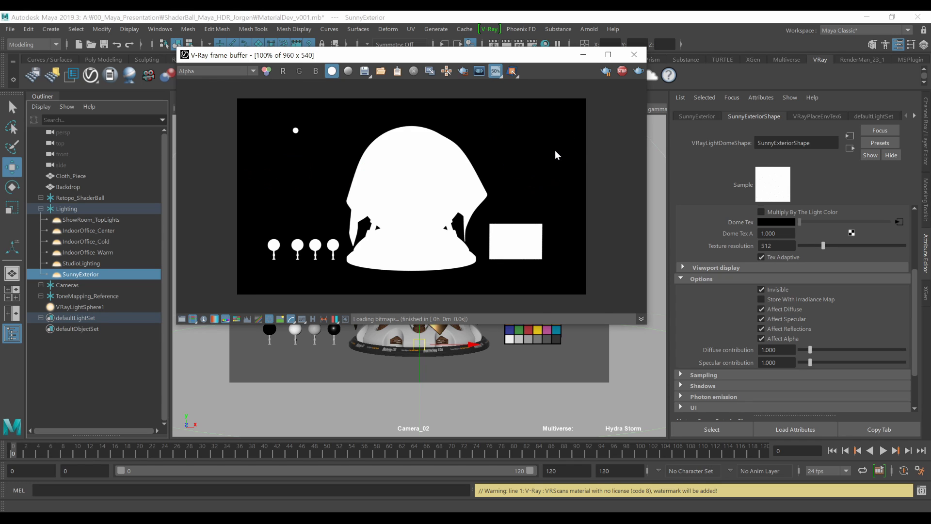
click(332, 70)
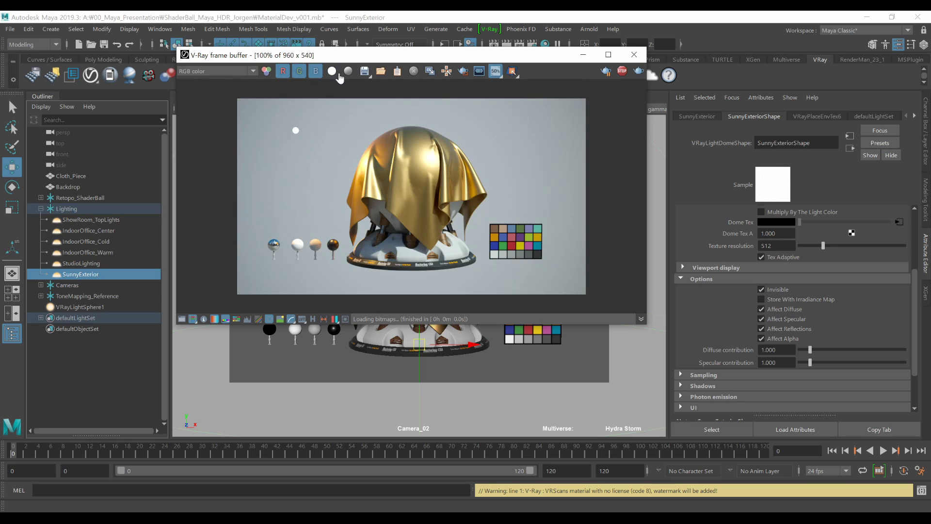
Turn off Invisible for the SunnyExterior light, show layer1 again, and bring back the color corrections.
click(761, 289)
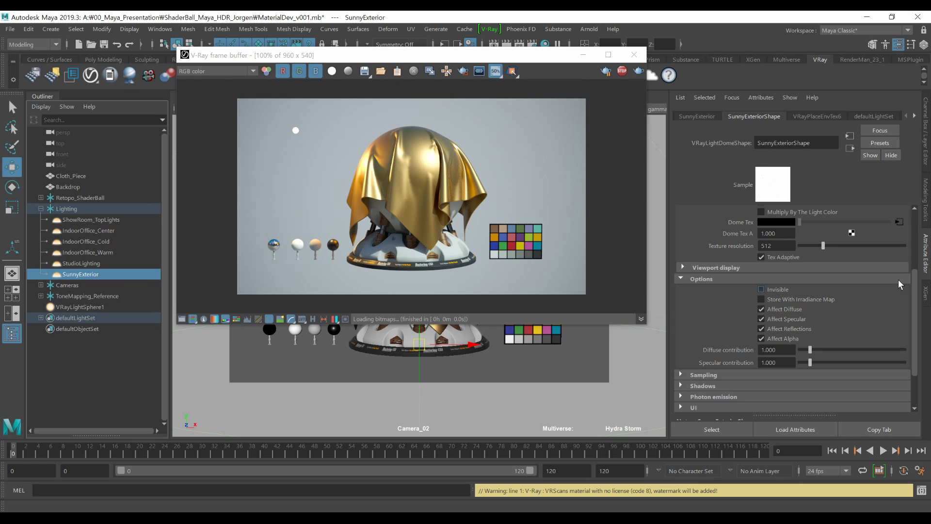
key(ctrl+a)
click(786, 366)
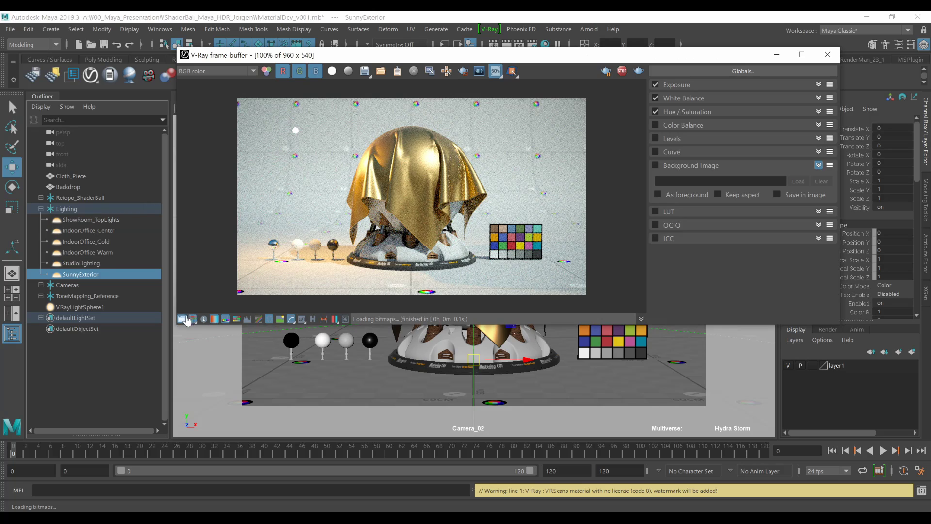
click(182, 318)
Expand the LUT correction and compare the image with the NeutralColors.cube LUT on and off, leaving it off.
click(817, 212)
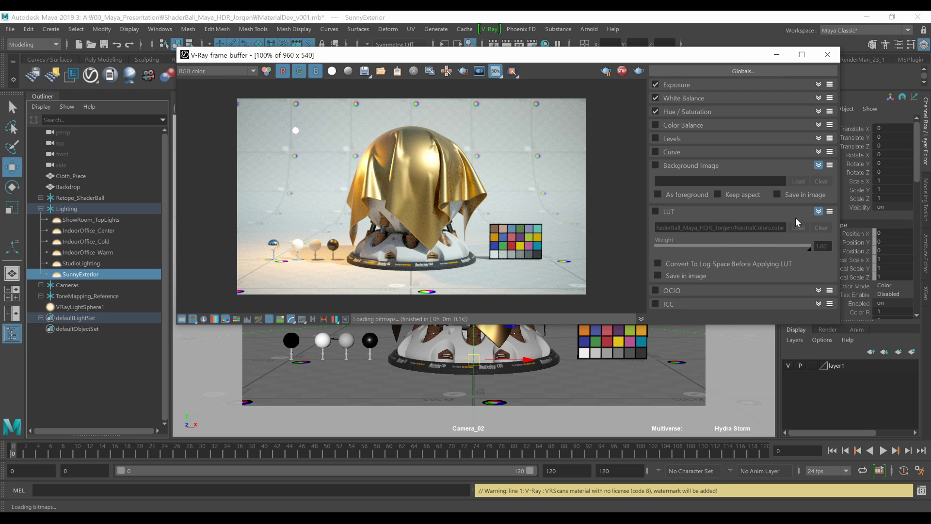
click(655, 212)
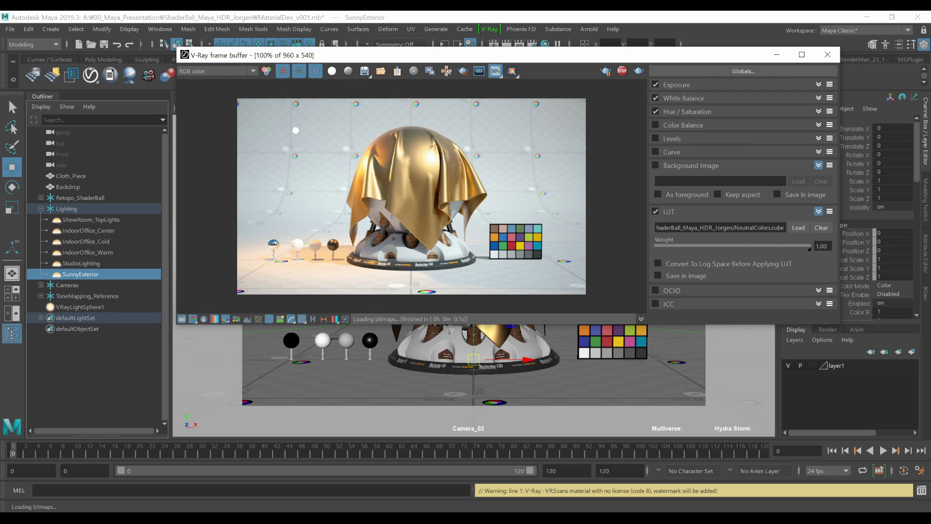
click(656, 212)
click(656, 212)
click(656, 211)
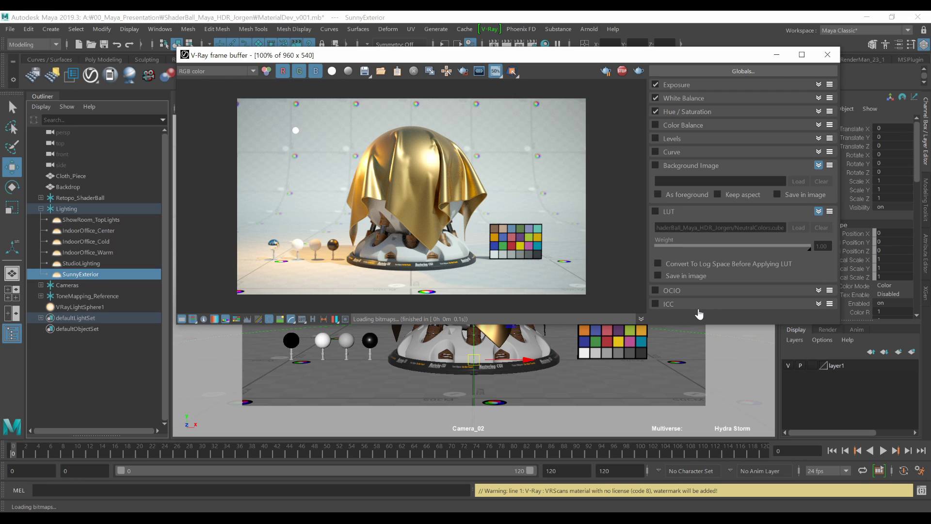
Collapse the LUT and Background Image corrections and review the global options for the color corrections.
click(818, 212)
click(819, 165)
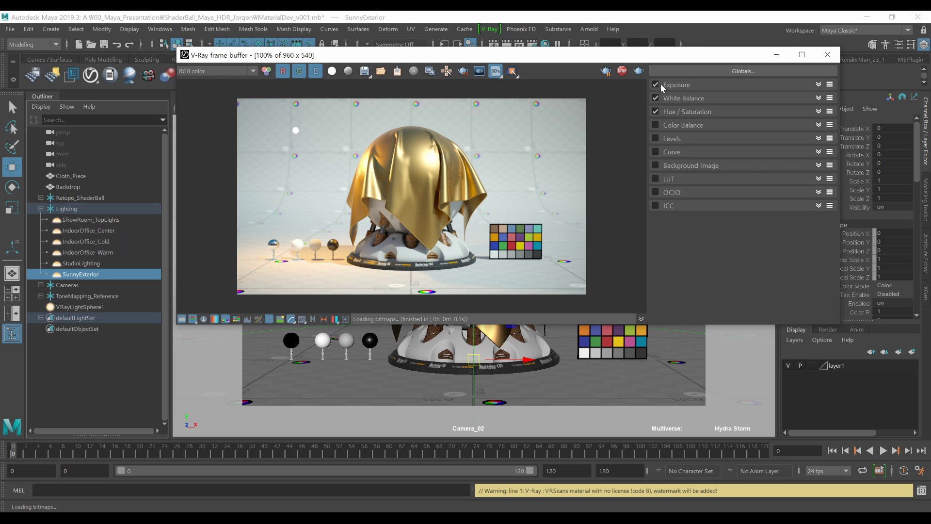
click(738, 73)
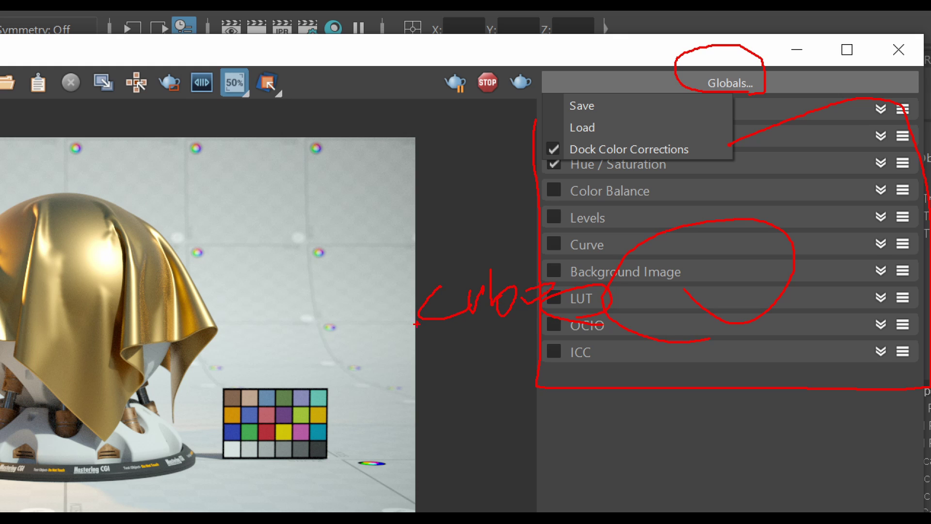
mouse_move(490, 350)
mouse_down()
mouse_move(511, 348)
mouse_move(452, 346)
mouse_up()
key(Escape)
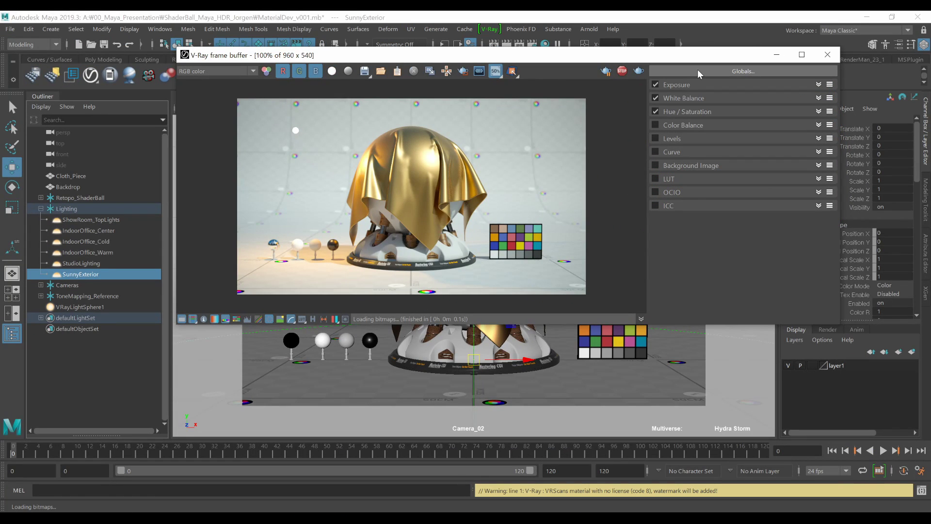
Examine the file types offered for saving the global color corrections, including LUT file (*.cube), and cancel the save.
click(697, 71)
click(689, 82)
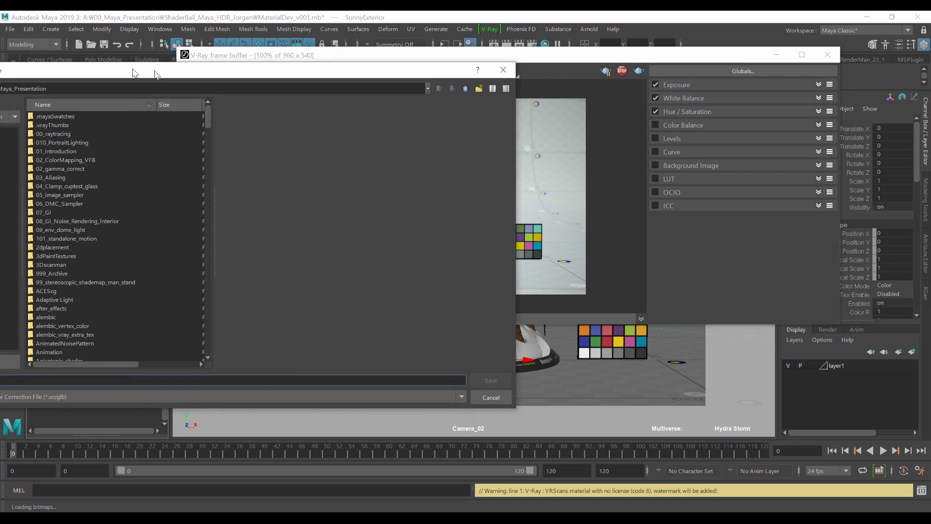
drag(133, 72, 378, 256)
drag(378, 183, 371, 132)
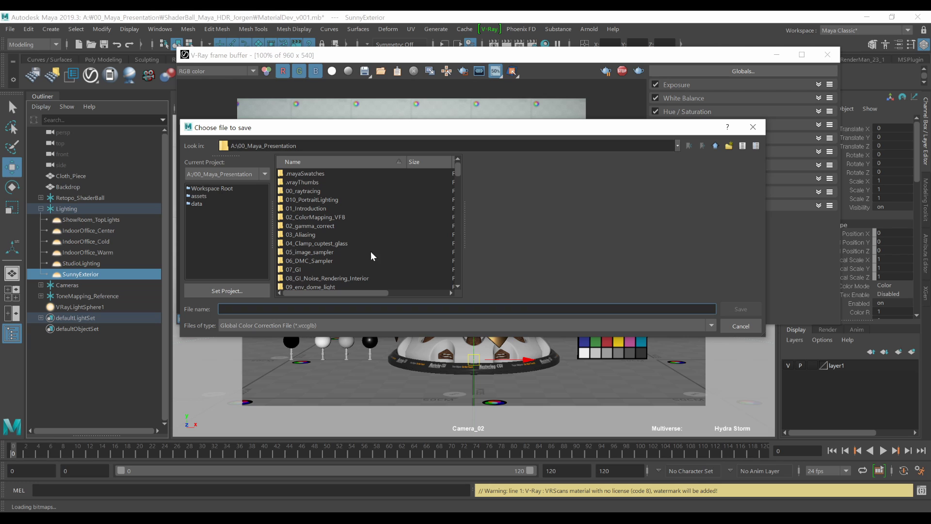
click(329, 327)
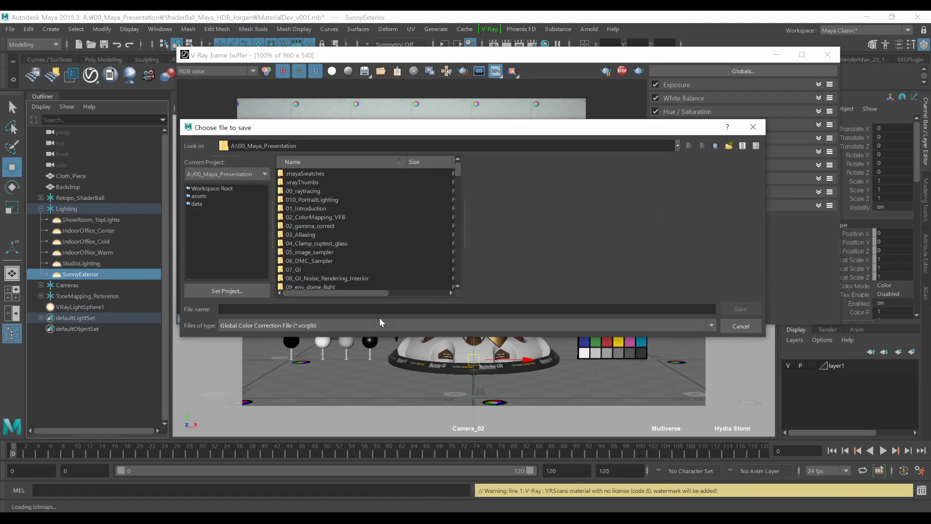
click(331, 327)
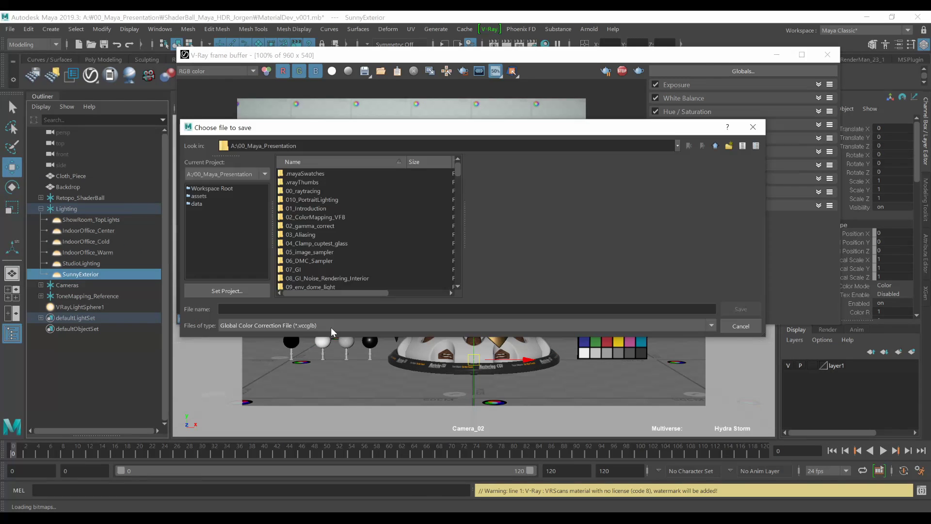
click(312, 327)
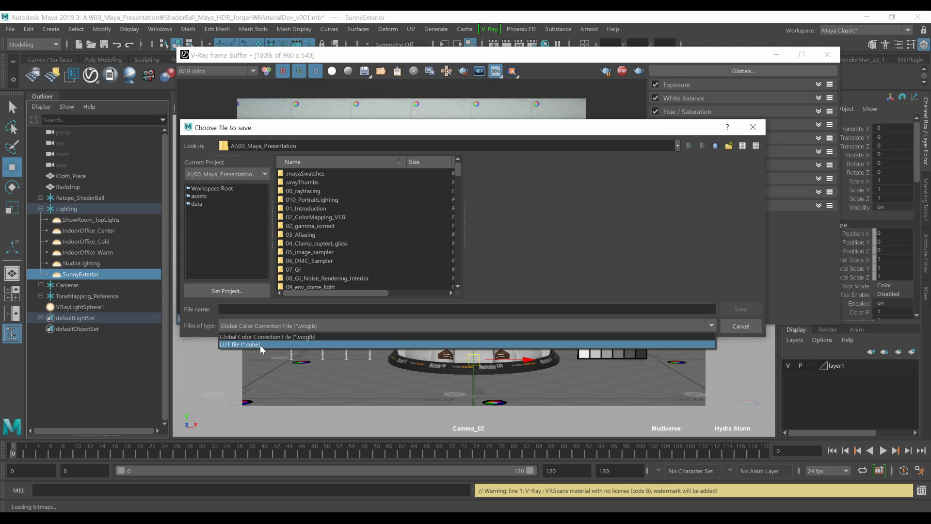
click(530, 263)
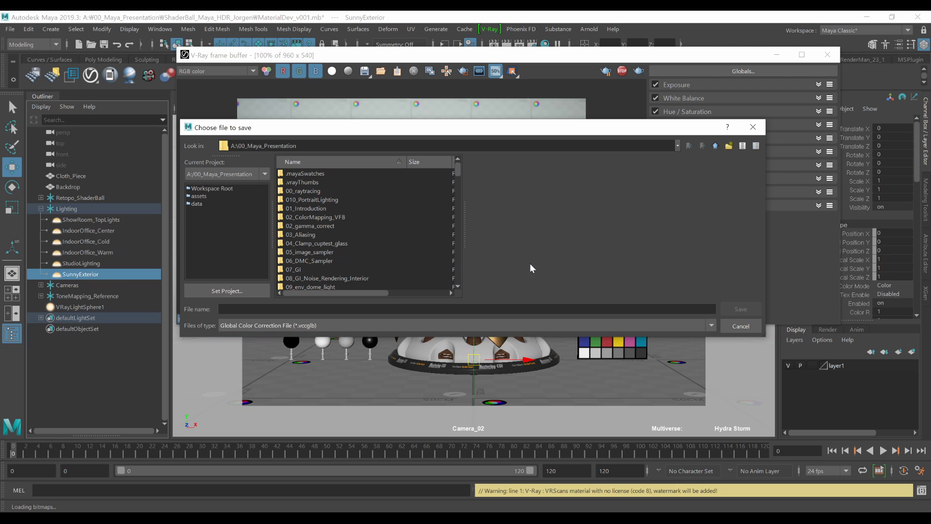
click(750, 324)
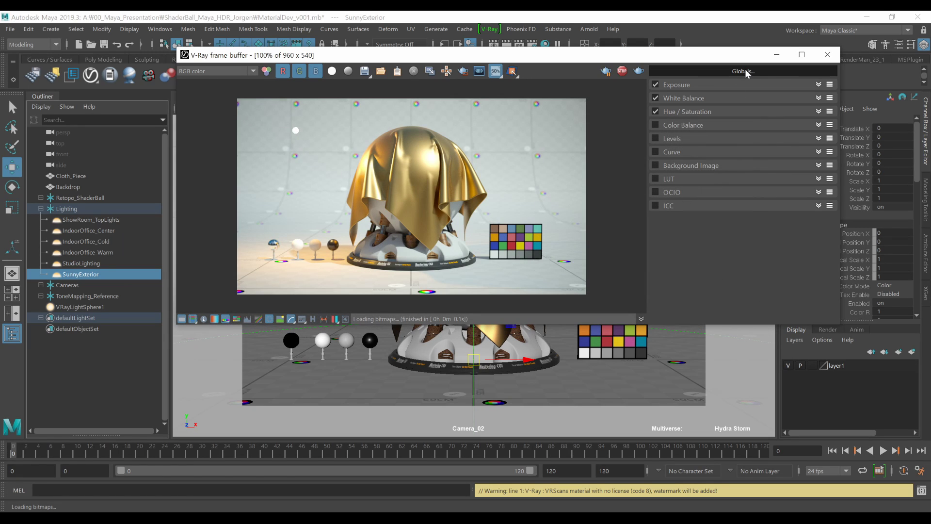
Undock the color corrections, place their window beside the frame buffer, and dock them back into it.
click(745, 71)
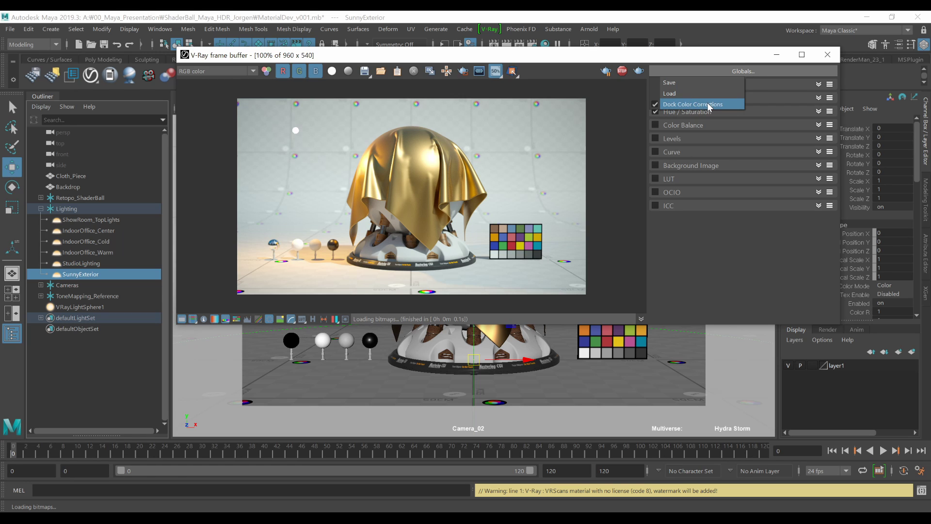
click(663, 104)
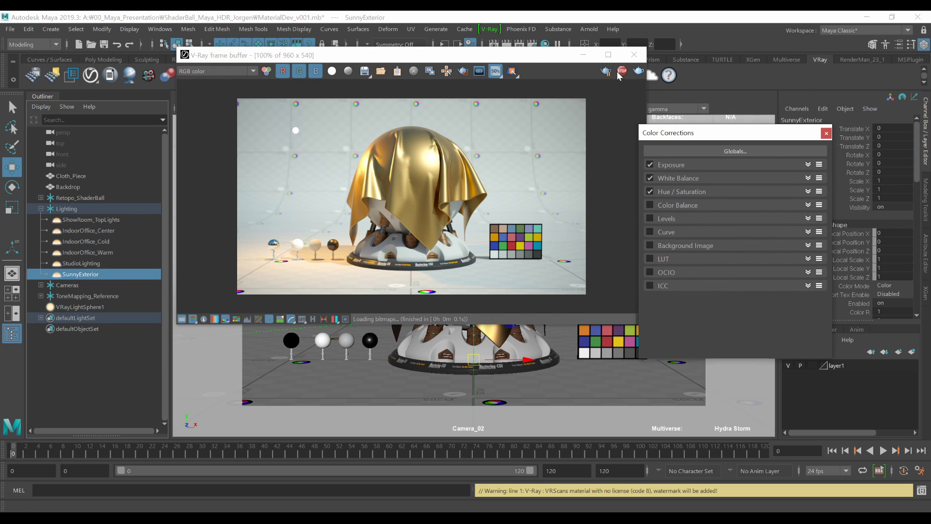
drag(526, 60, 468, 71)
drag(693, 135, 673, 68)
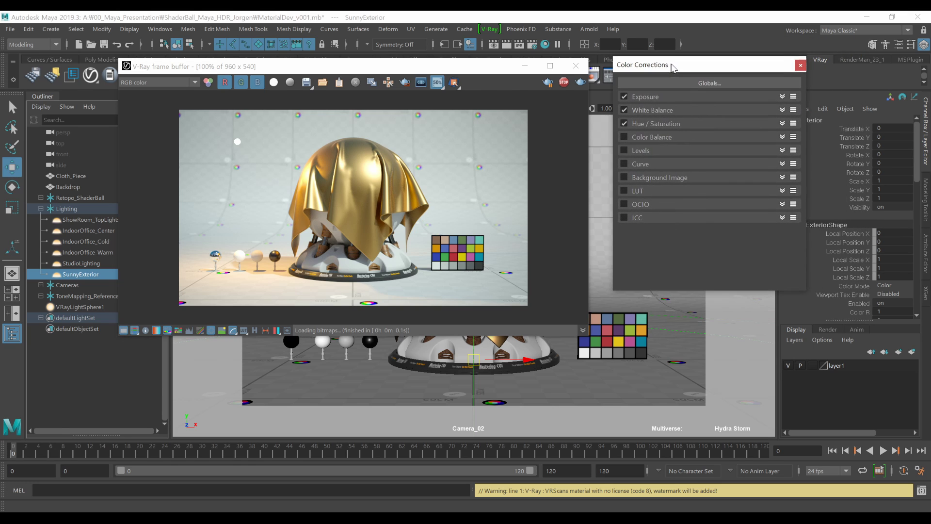
click(661, 82)
click(662, 119)
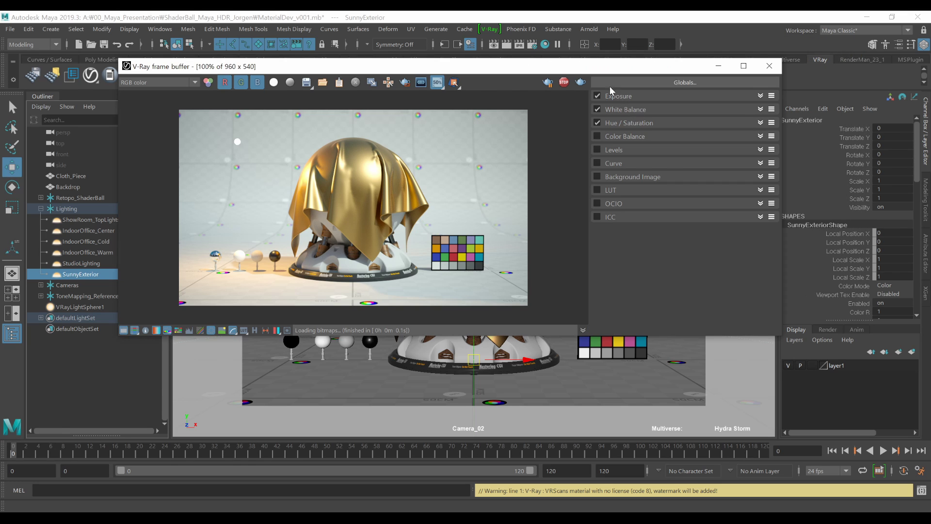
Reposition the frame buffer and undock the color corrections into a separate window again.
drag(522, 73, 554, 100)
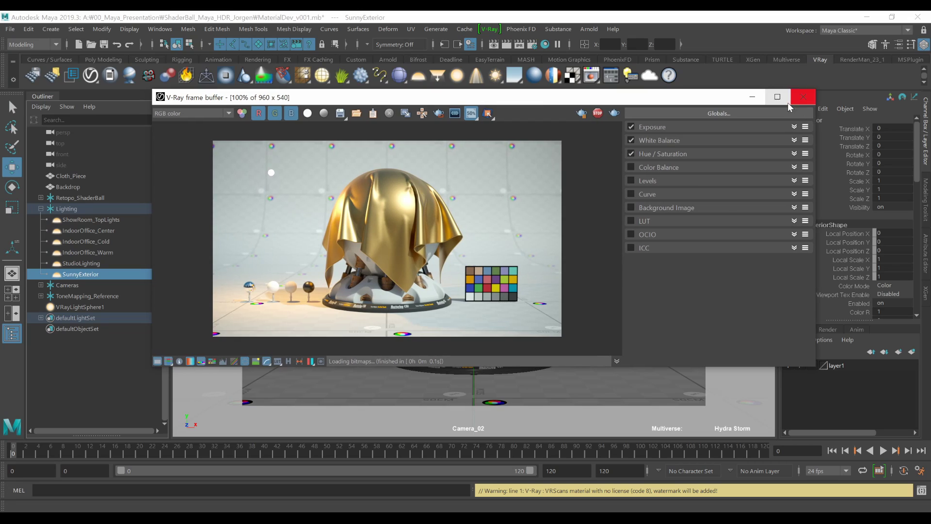
drag(647, 101, 636, 79)
click(647, 89)
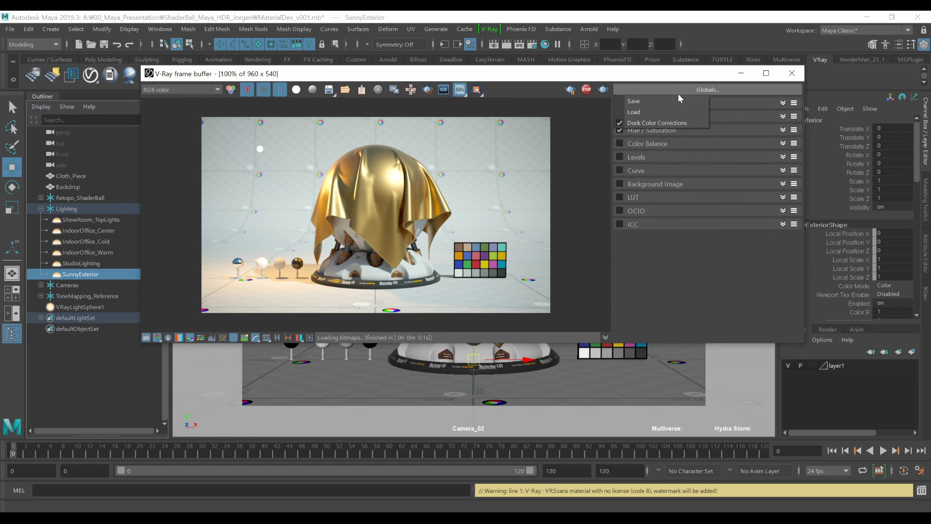
click(685, 123)
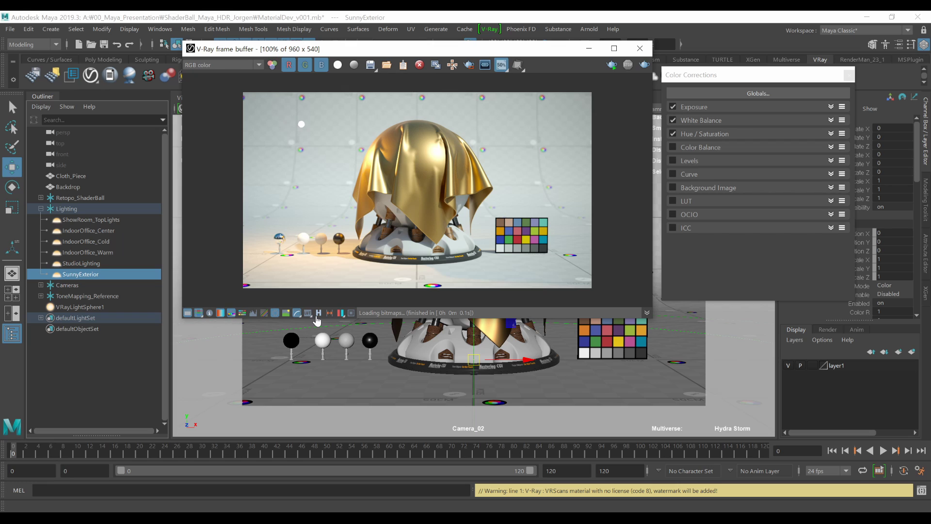
Compare the rendered image with the stereo red/cyan display on and off, leaving it off.
click(341, 312)
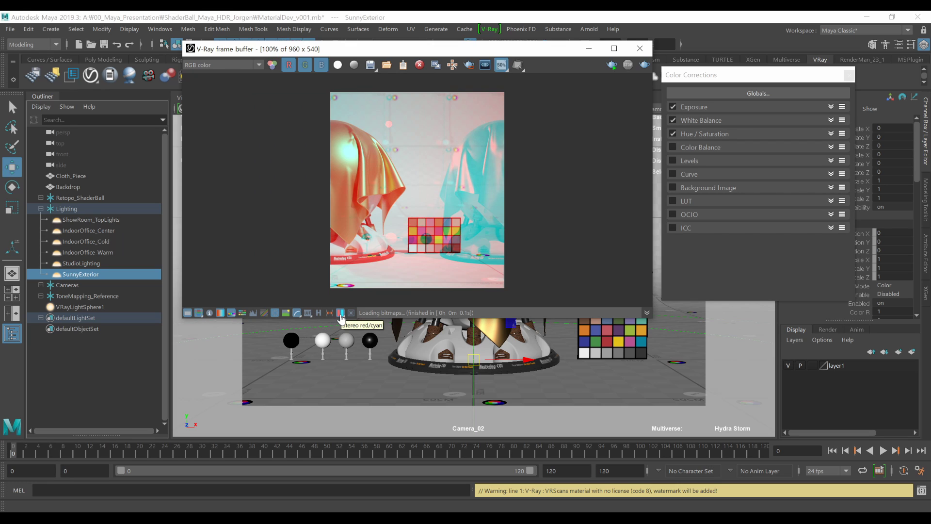
click(341, 314)
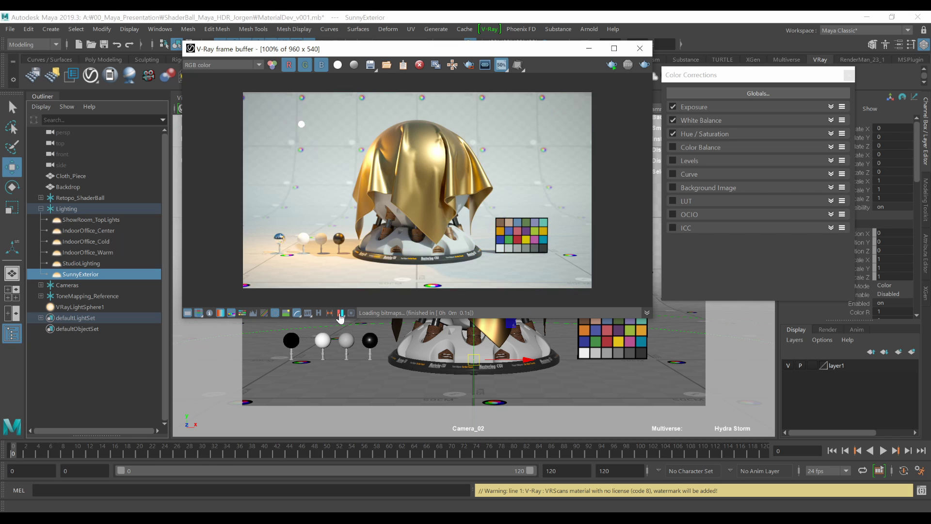
click(341, 314)
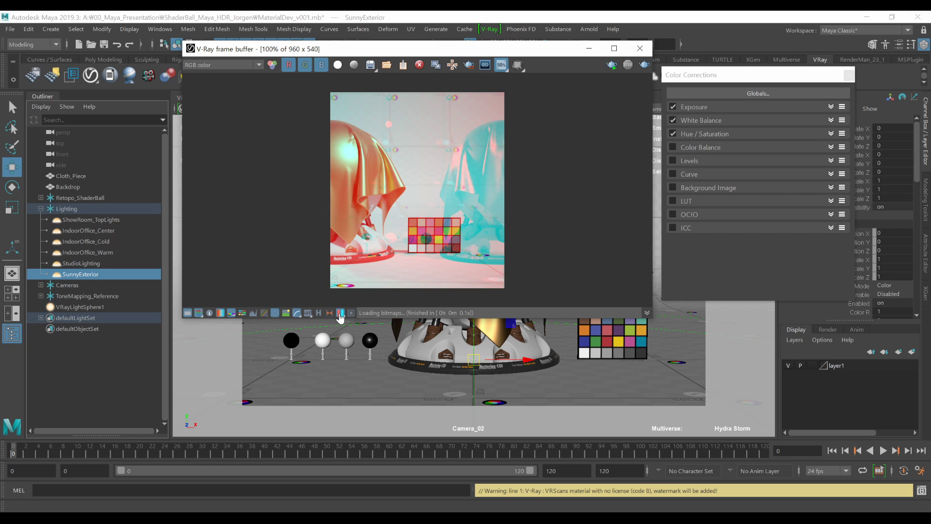
click(340, 314)
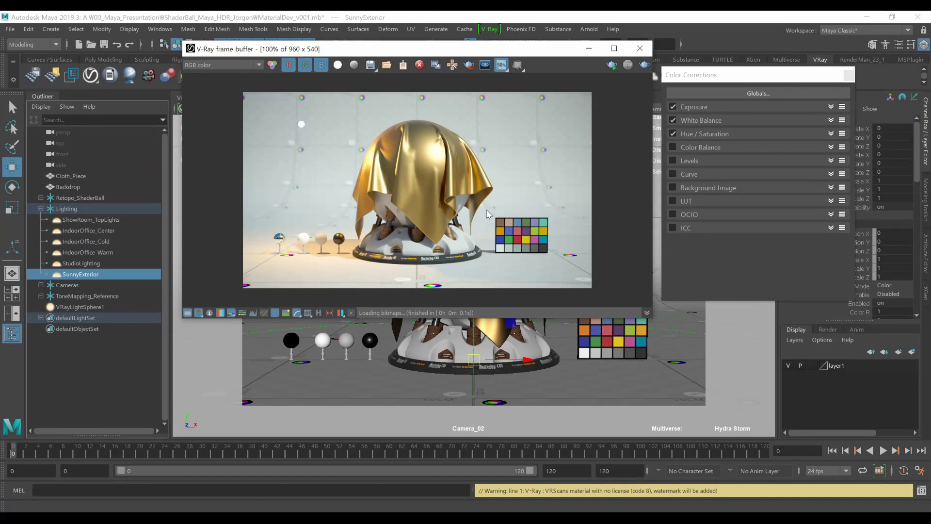
Set the Pixel Aspect Ratio to 2 in the common render settings' Resolution section.
drag(519, 50, 497, 96)
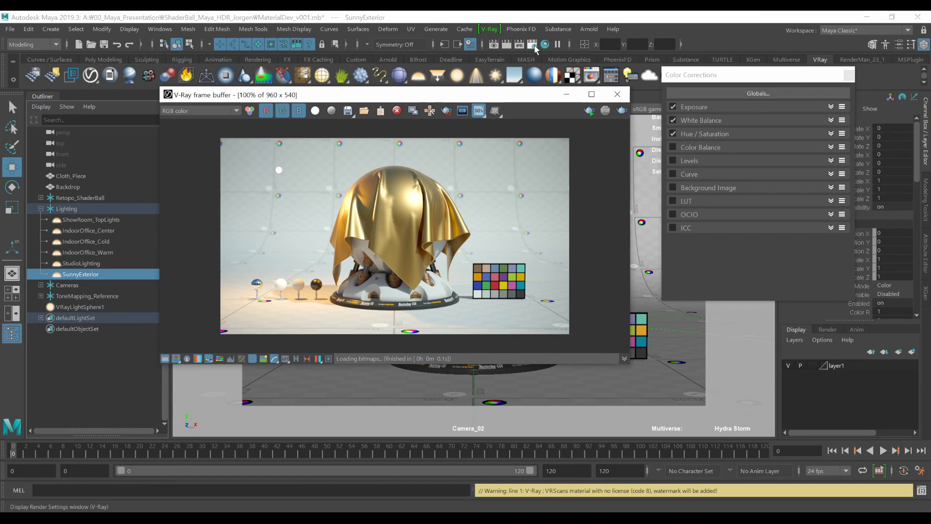
click(532, 45)
drag(699, 67, 700, 52)
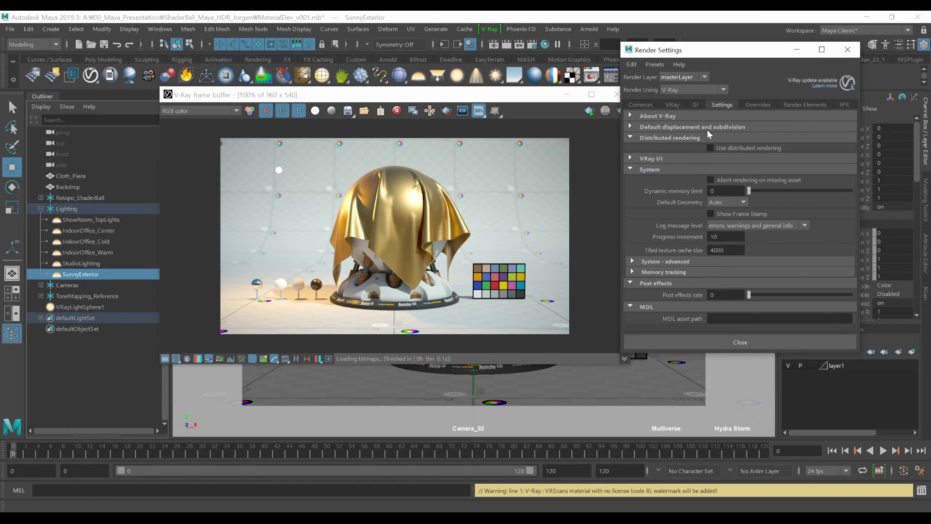
click(645, 103)
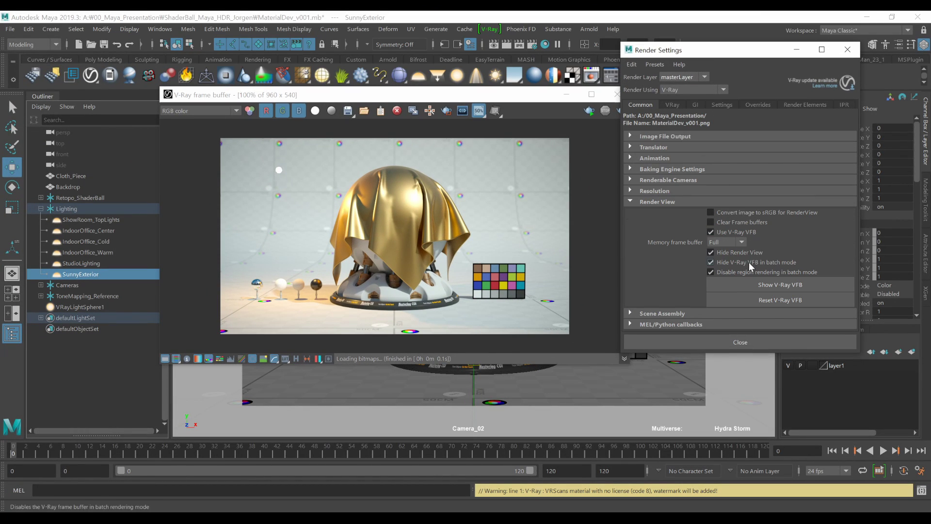
click(675, 192)
click(718, 281)
double_click(718, 281)
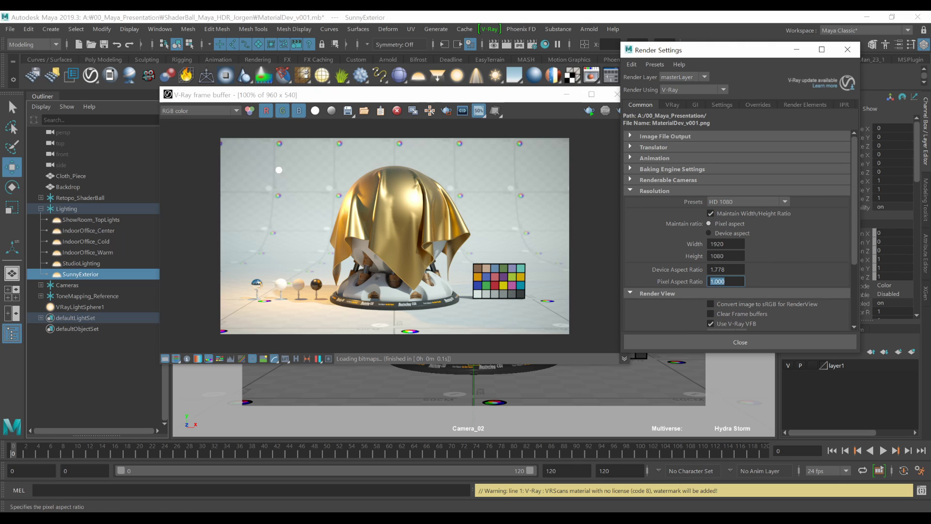
text(2)
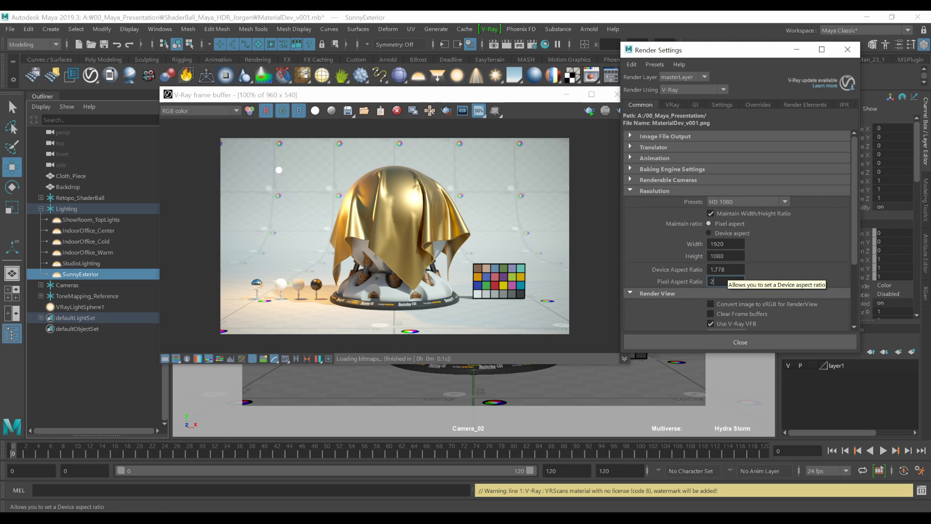
key(Return)
Start the interactive render with the frame buffer beside the render settings and close the separate color corrections window.
click(462, 111)
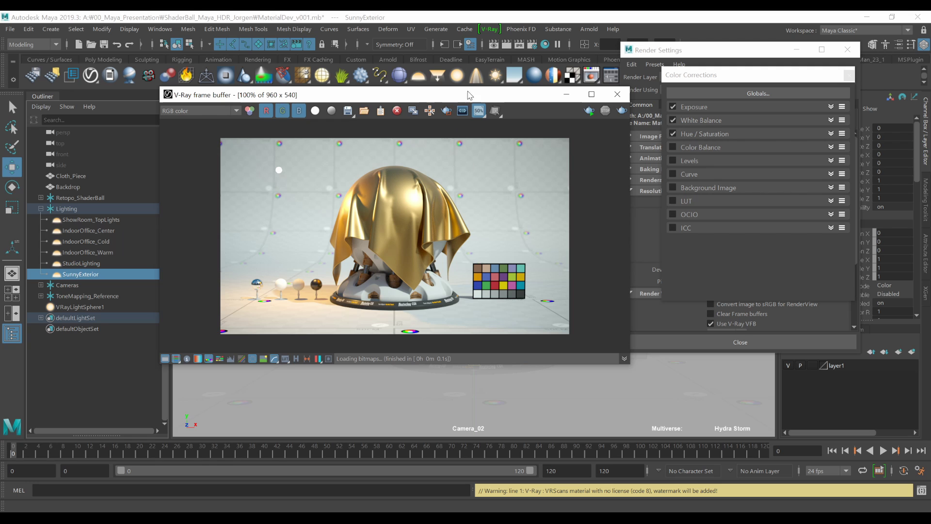
drag(467, 95, 445, 114)
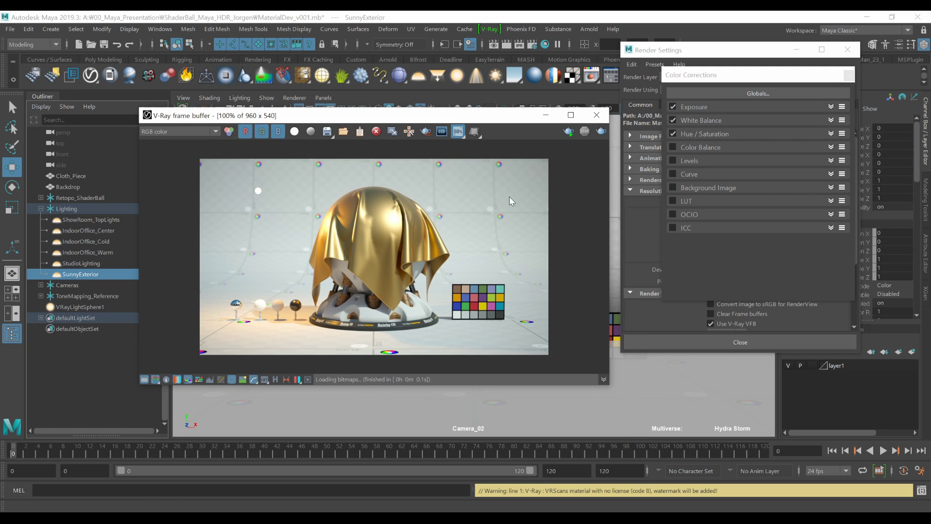
click(568, 132)
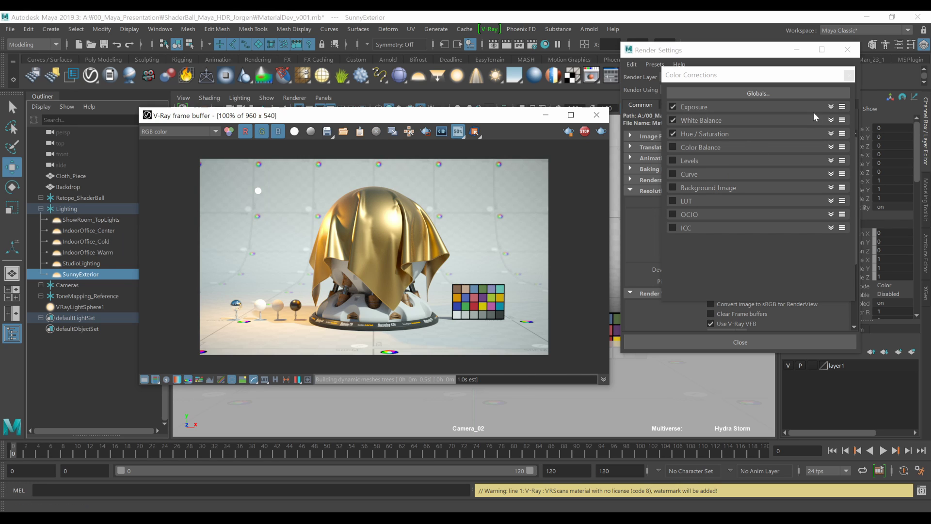
click(849, 76)
drag(495, 119, 481, 75)
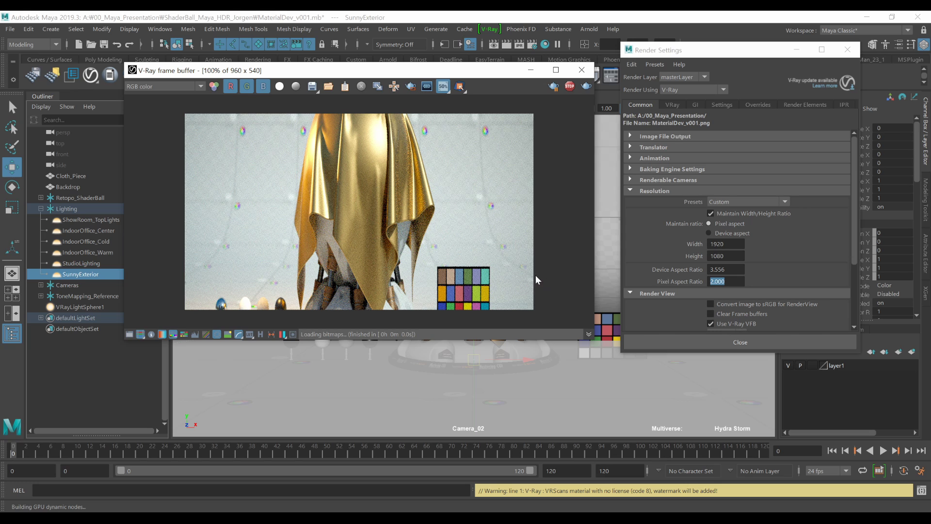
Compare the stretched render with the frame buffer's pixel aspect display on and off.
click(271, 335)
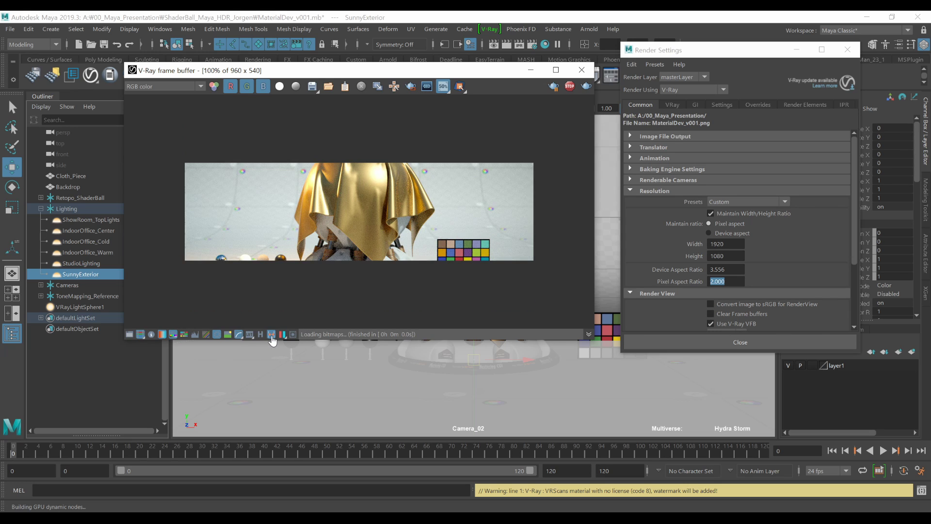
click(271, 335)
click(271, 335)
click(271, 334)
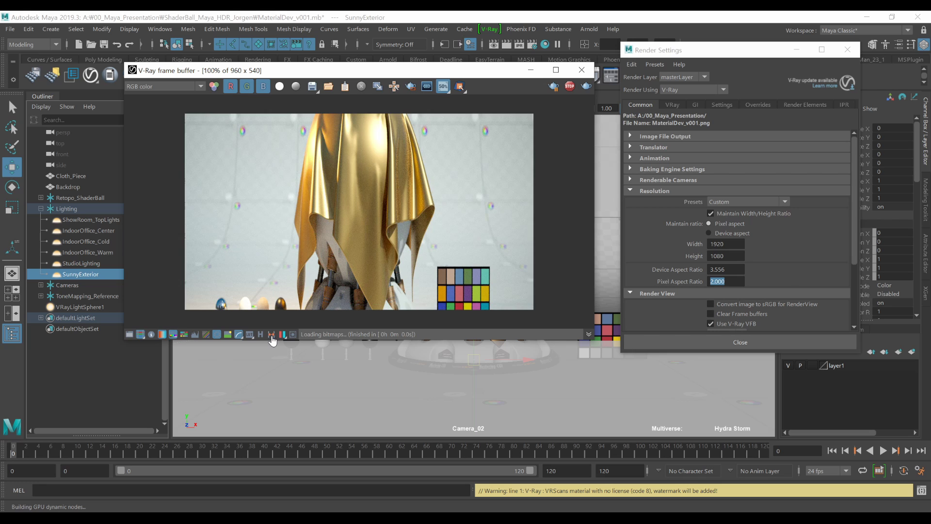
click(271, 334)
Turn off the frame buffer's pixel aspect display and set the Pixel Aspect Ratio back to 1.
drag(731, 281, 579, 277)
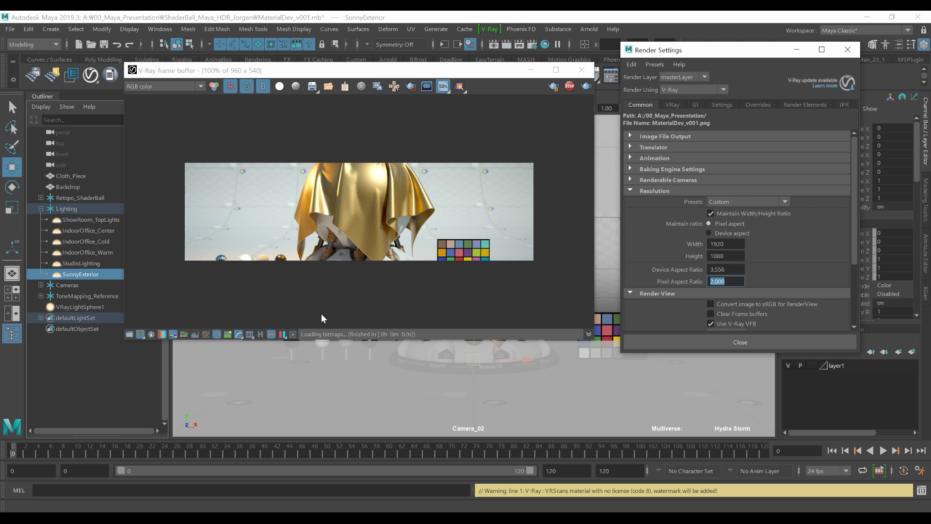
click(271, 334)
click(271, 334)
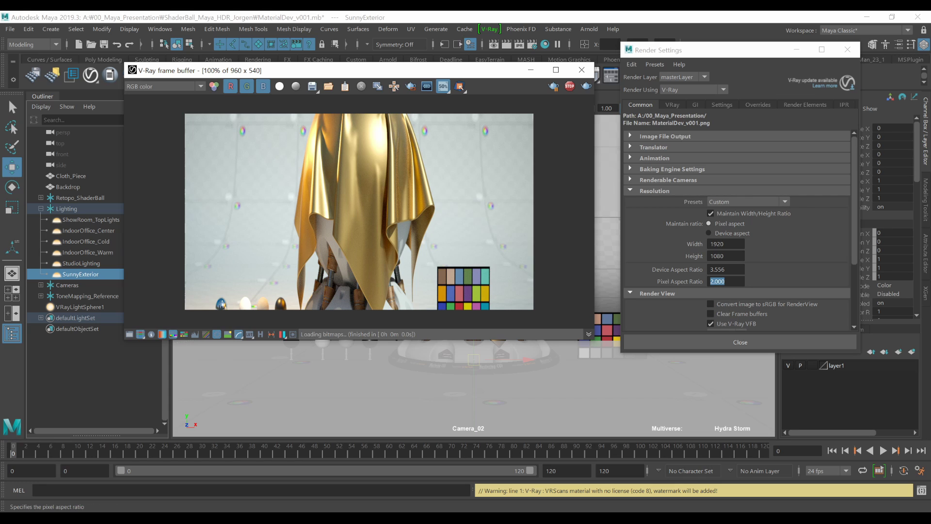
text(1)
key(Return)
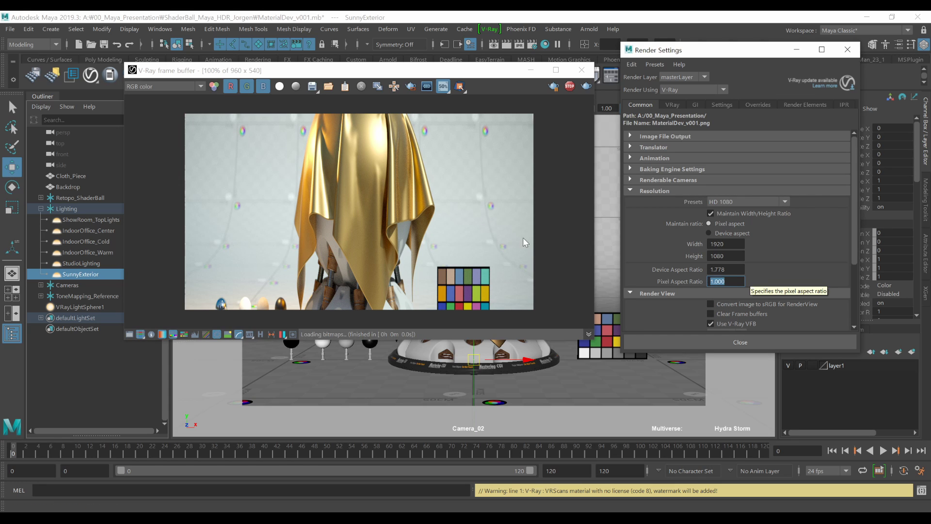
Restart the interactive render, close the render settings, and move the frame buffer over the viewport.
click(569, 90)
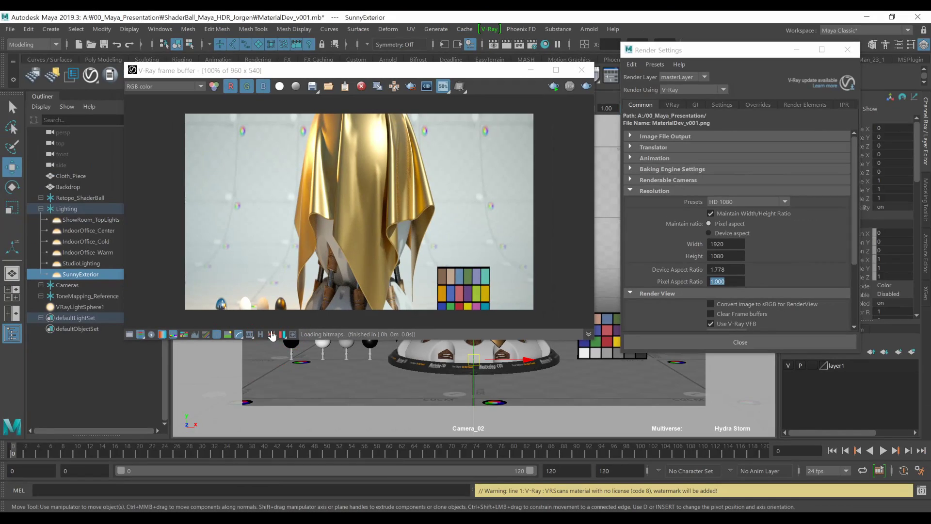
click(377, 265)
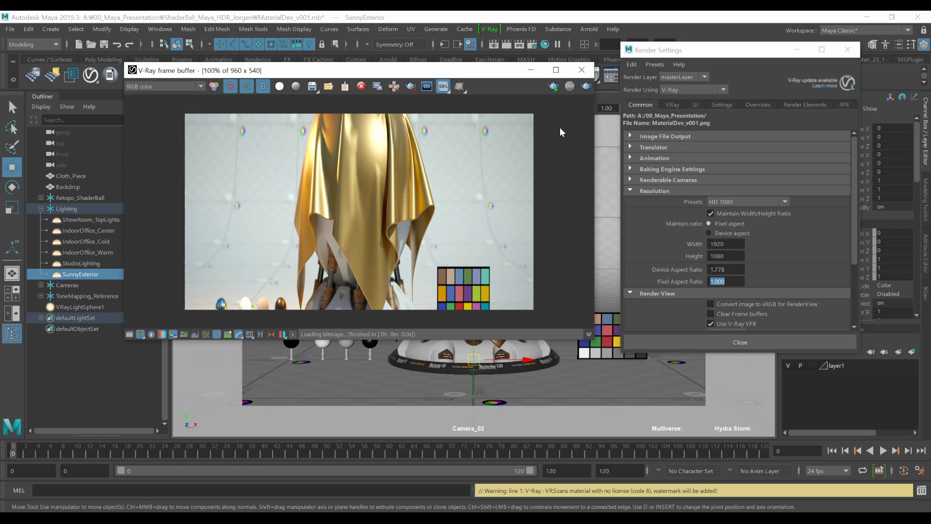
click(554, 88)
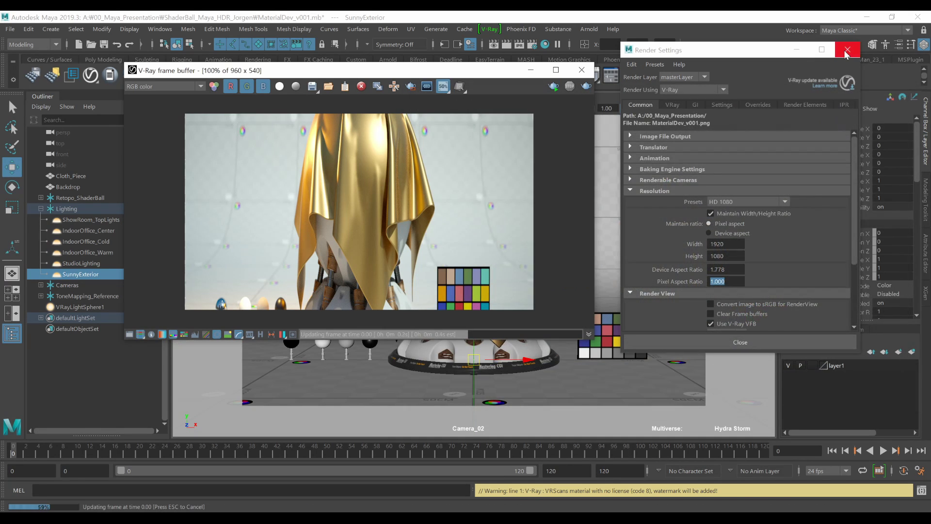
click(847, 52)
drag(466, 75, 628, 63)
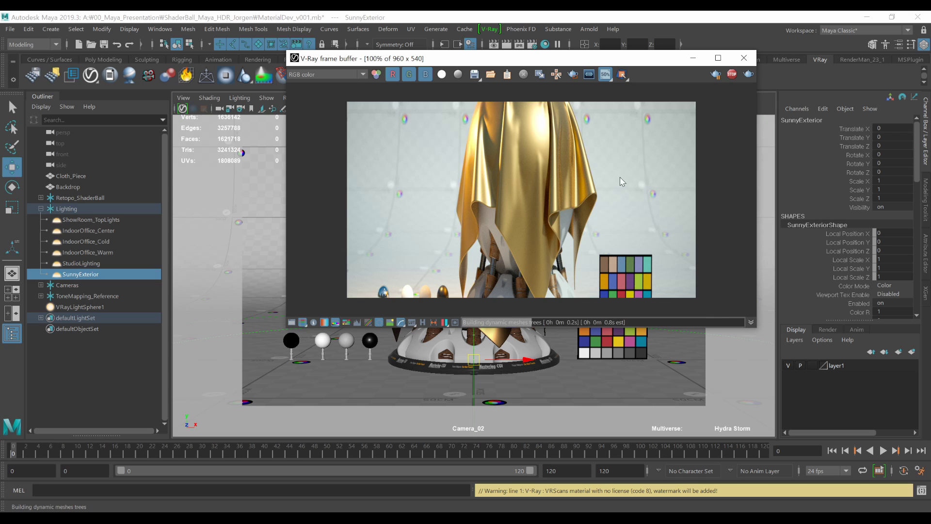
Show the color corrections, dock them inside the frame buffer, and hide them again.
click(292, 322)
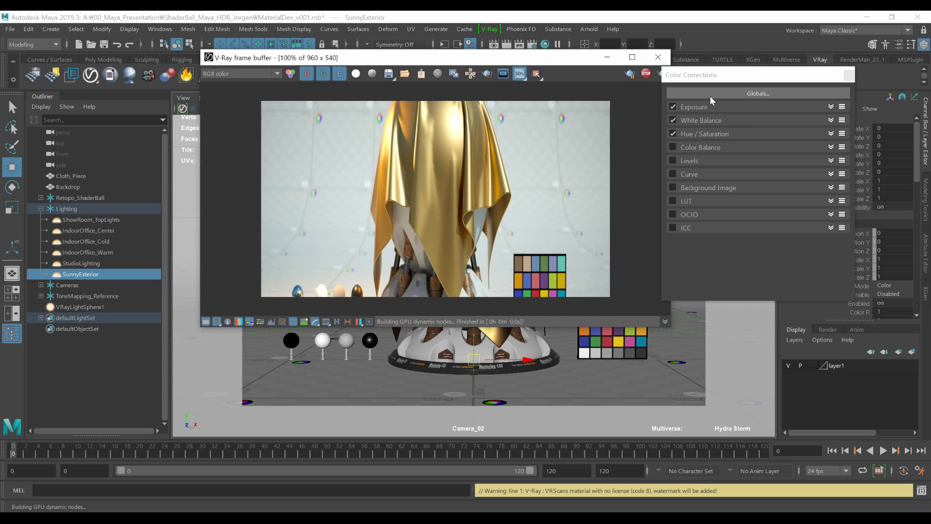
click(715, 94)
click(737, 122)
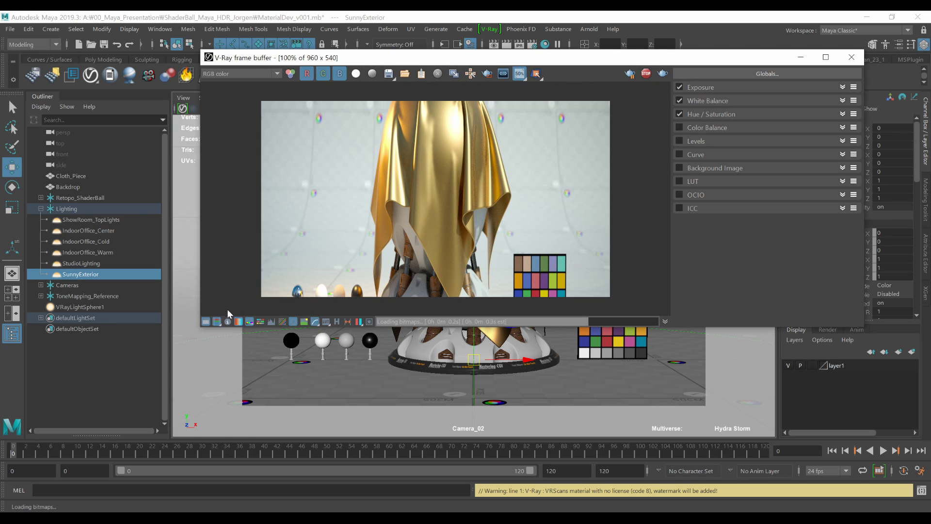
click(217, 321)
drag(458, 64, 523, 70)
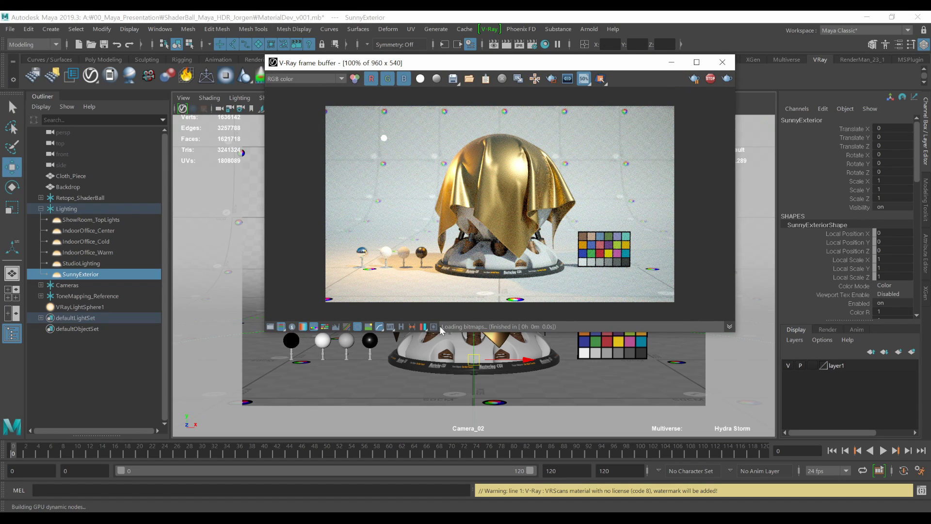
Show the lens effects, enable the Bloom/Glare effect, and set its Size to 22.29 and Bloom to 0.39.
click(434, 327)
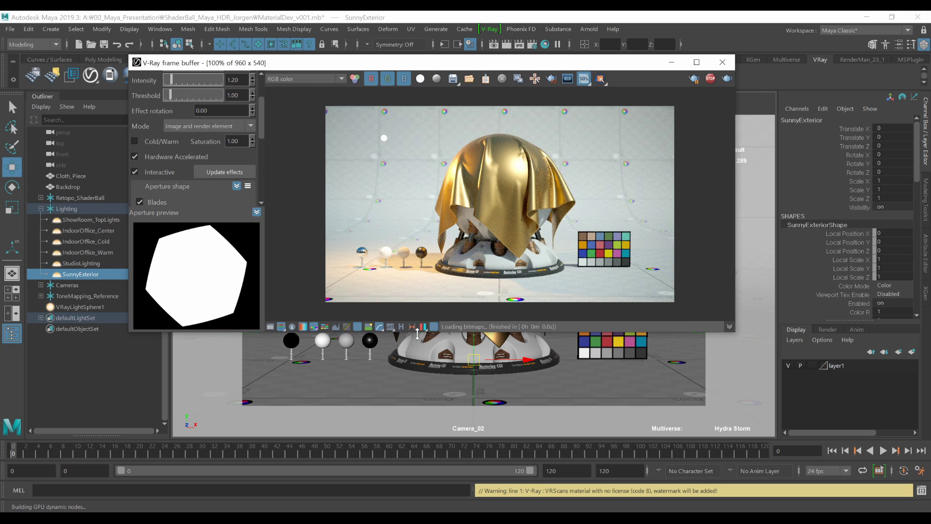
drag(399, 62, 448, 59)
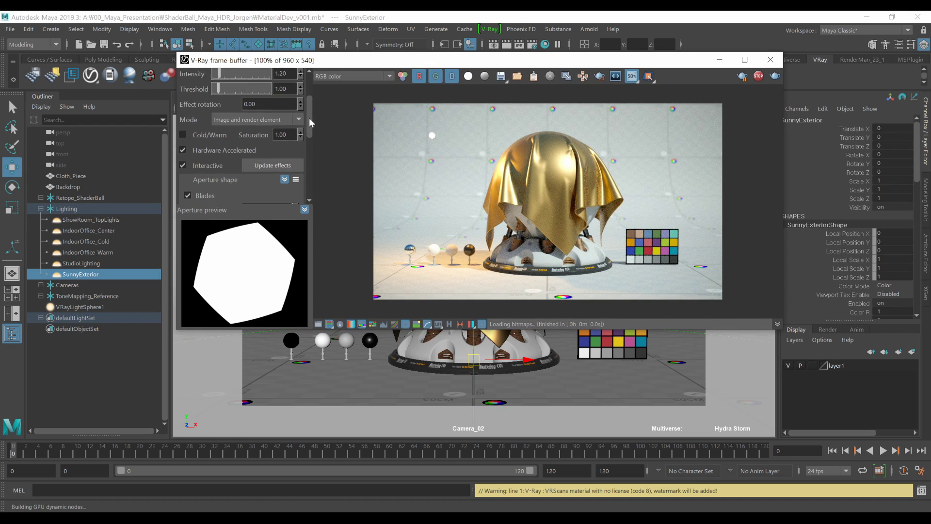
scroll(310, 118, up, 3)
click(183, 92)
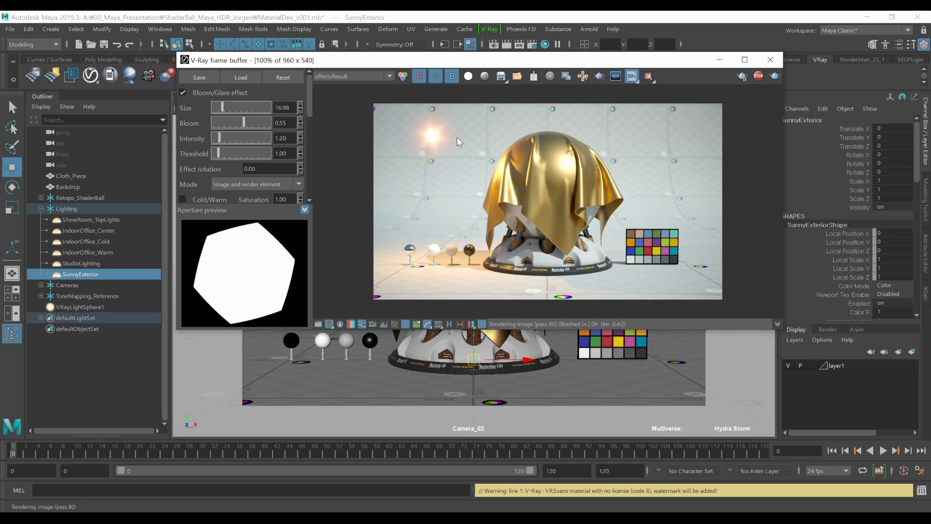
mouse_move(447, 155)
mouse_down()
mouse_move(420, 152)
mouse_move(436, 145)
mouse_up()
mouse_move(222, 107)
mouse_down()
mouse_move(234, 108)
mouse_move(232, 123)
mouse_move(249, 123)
mouse_move(225, 109)
mouse_move(235, 123)
mouse_up()
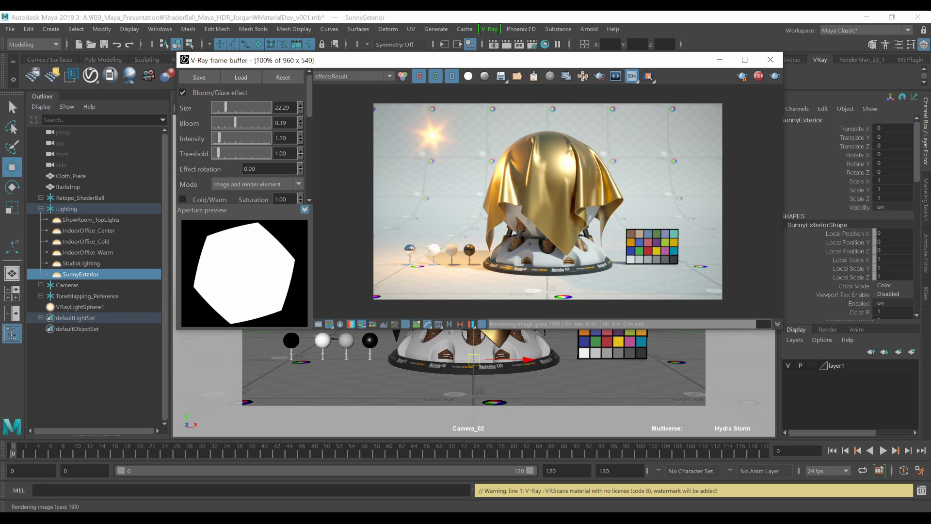
View the Glare channel of the render on its own, and return to the RGB color channel.
click(345, 78)
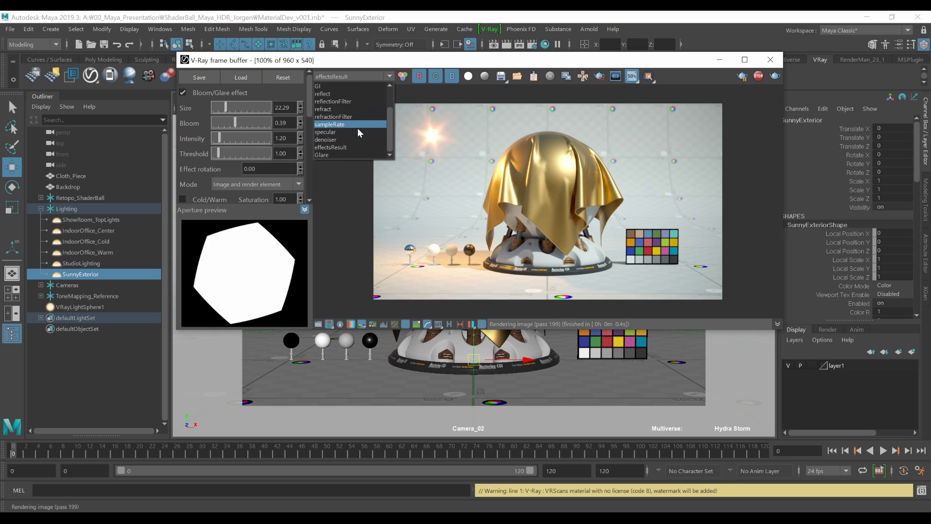
click(347, 154)
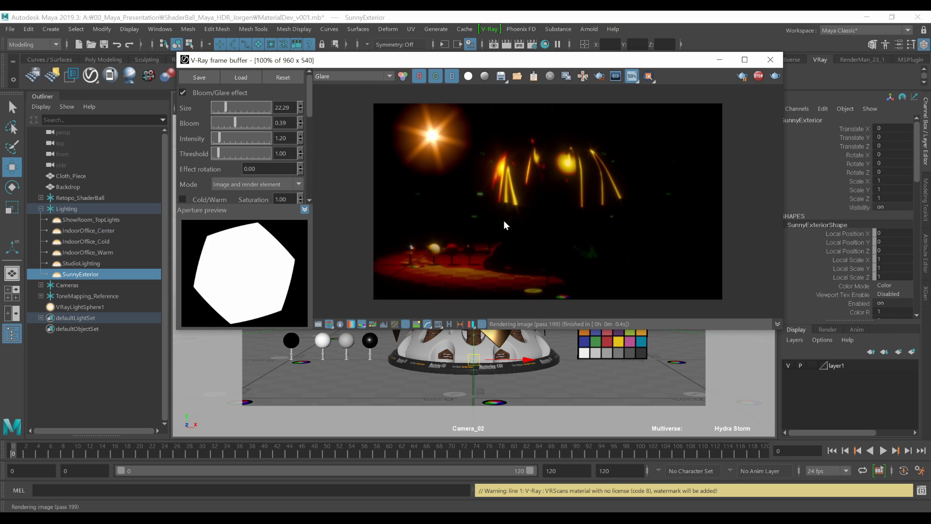
click(362, 75)
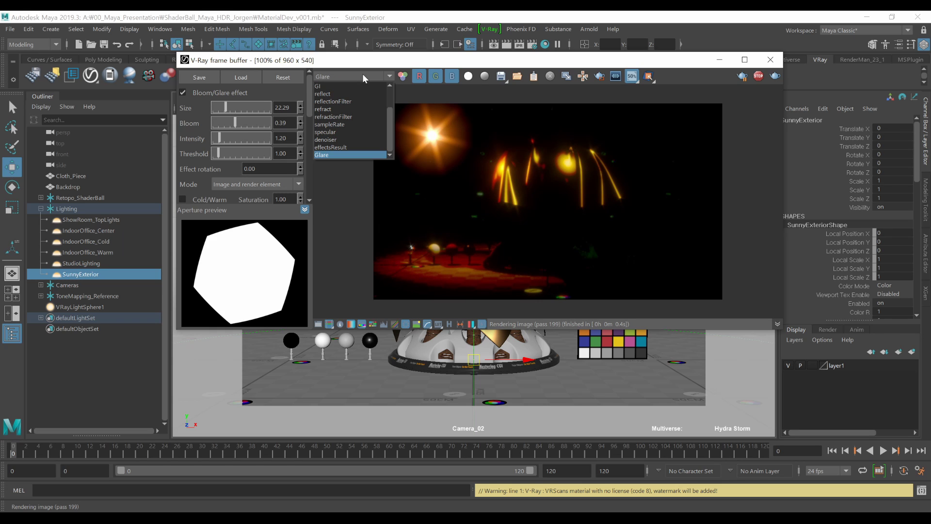
click(353, 88)
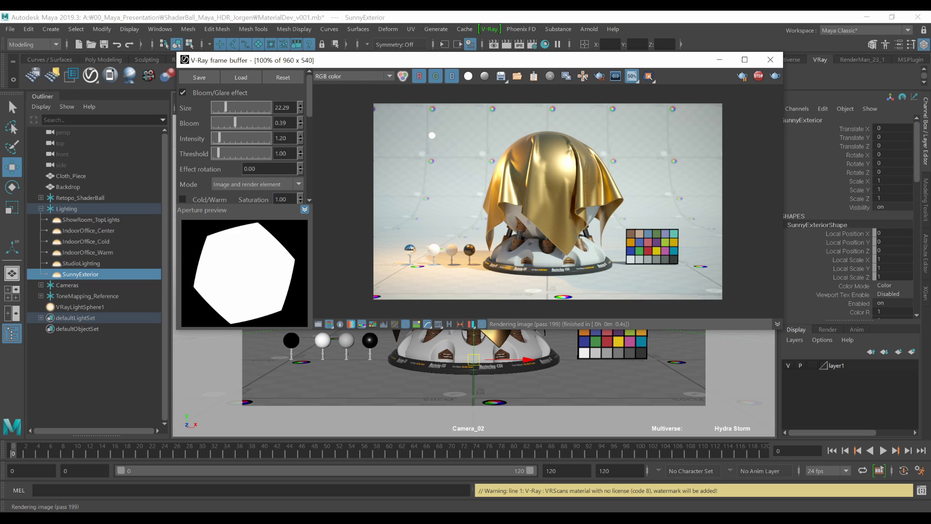
Enable Lens dust for the aperture in the lens effects.
drag(313, 104, 311, 183)
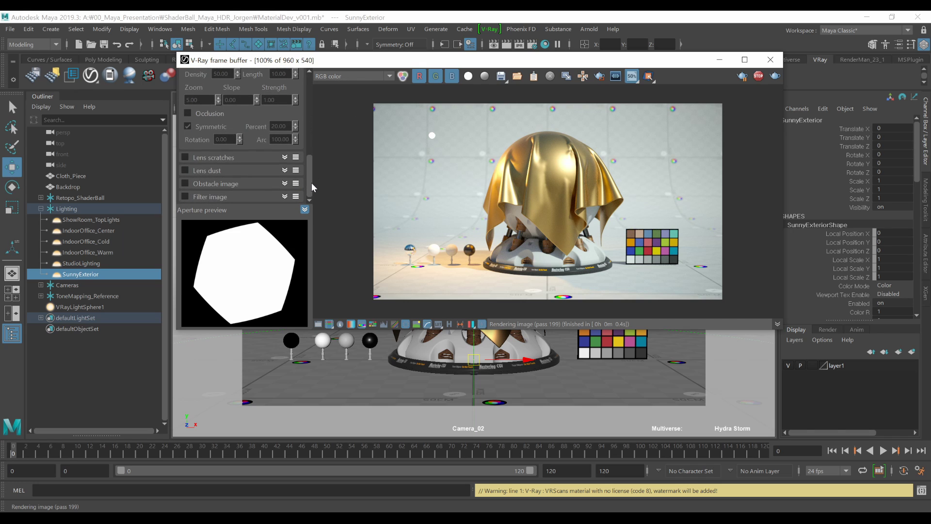
click(185, 170)
drag(311, 175, 311, 90)
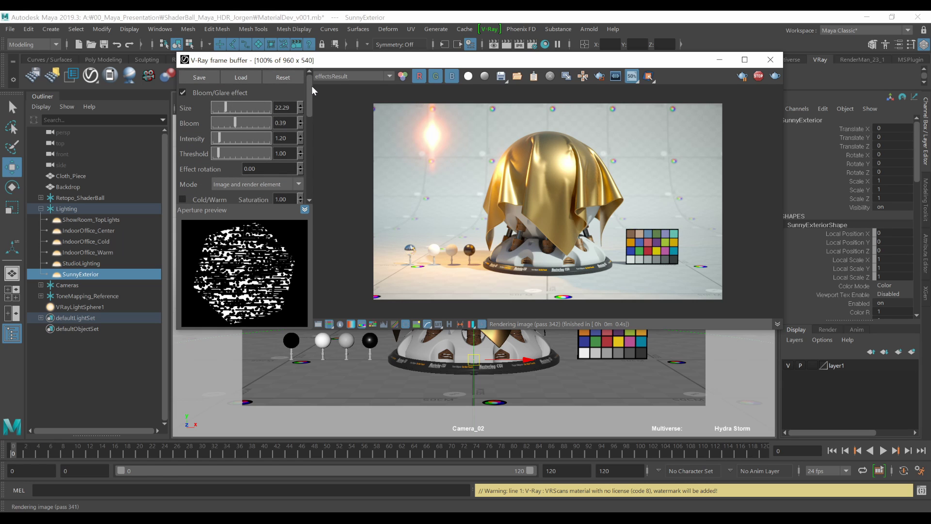
drag(277, 61, 305, 54)
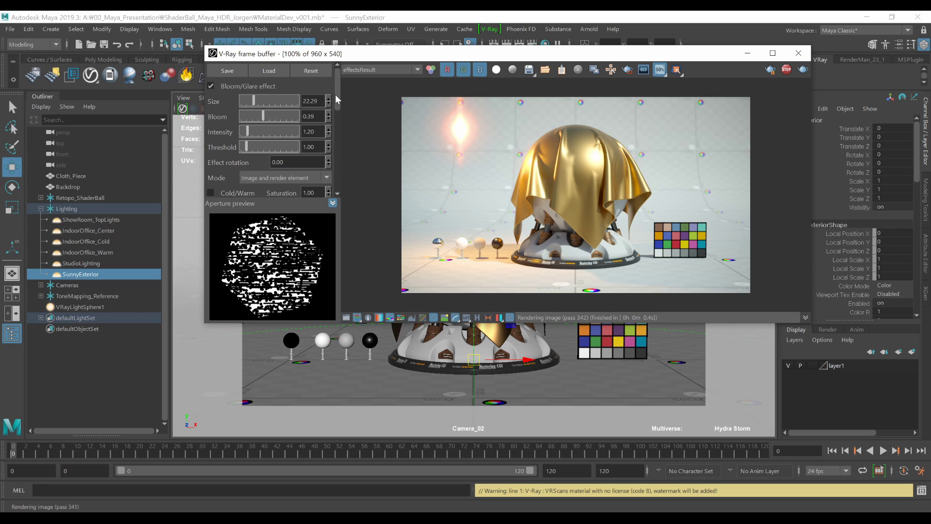
mouse_move(336, 85)
mouse_down()
mouse_move(336, 176)
mouse_move(338, 71)
mouse_up()
Undock the lens effects into a floating window, and dock them back into the frame buffer.
click(509, 318)
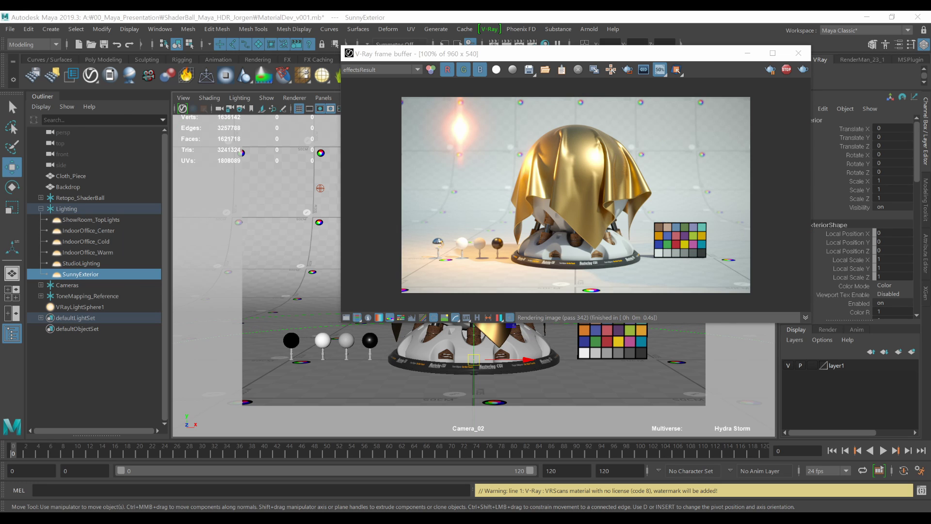
drag(229, 146, 237, 69)
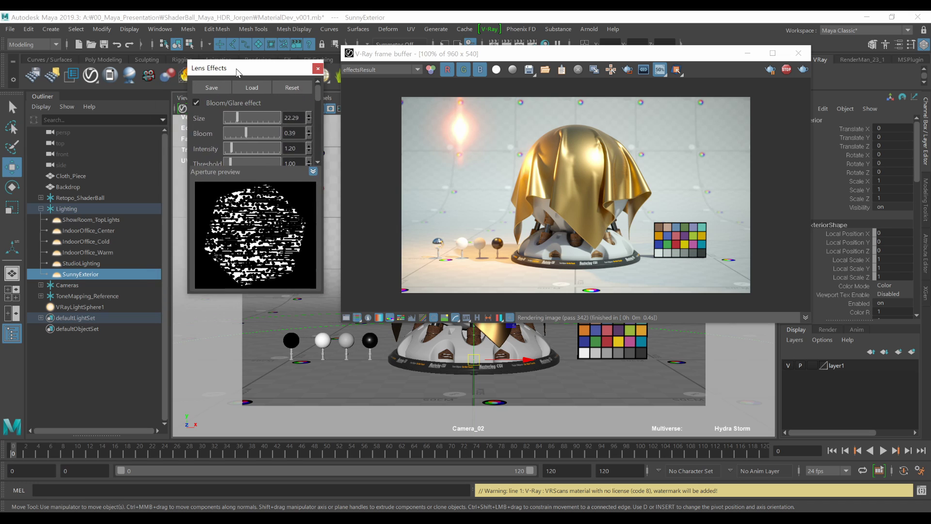
click(510, 317)
drag(444, 48, 495, 47)
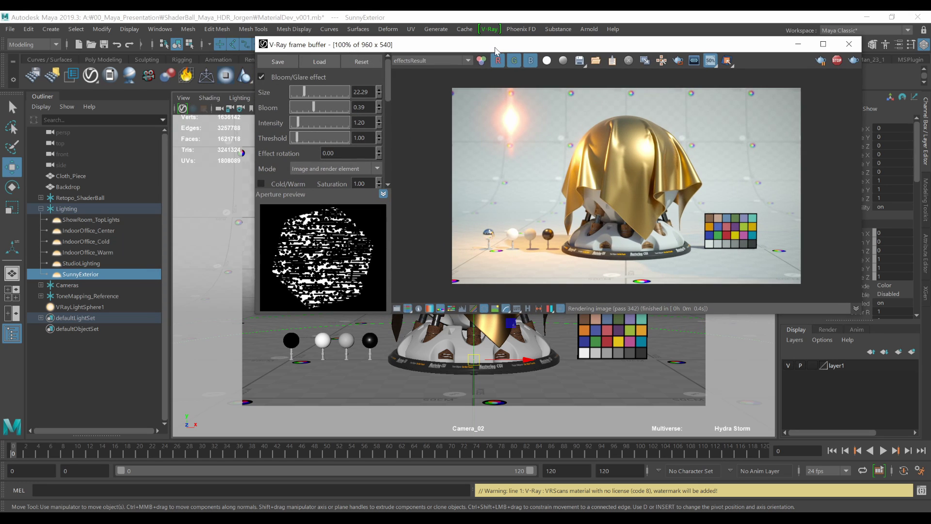
Hide the lens effects and show the render history docked beside the rendered image.
click(562, 309)
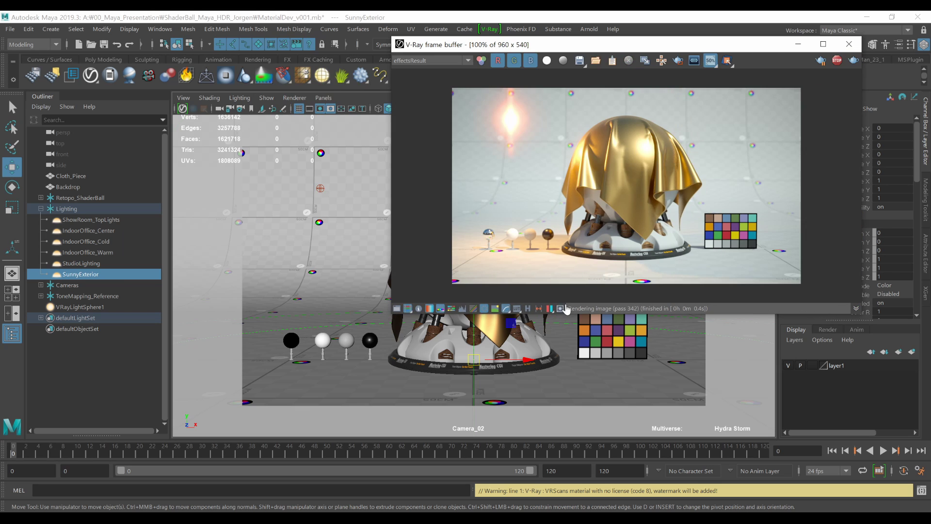
drag(574, 48, 387, 64)
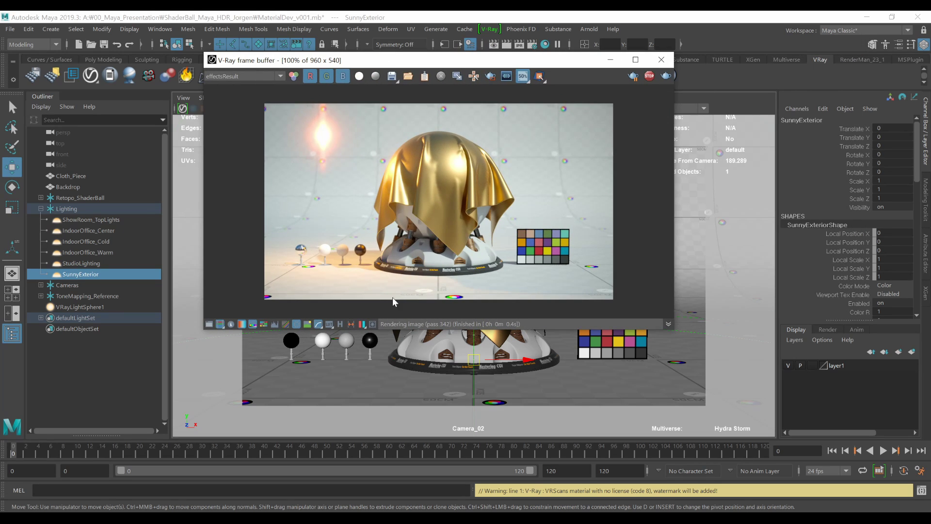
click(340, 323)
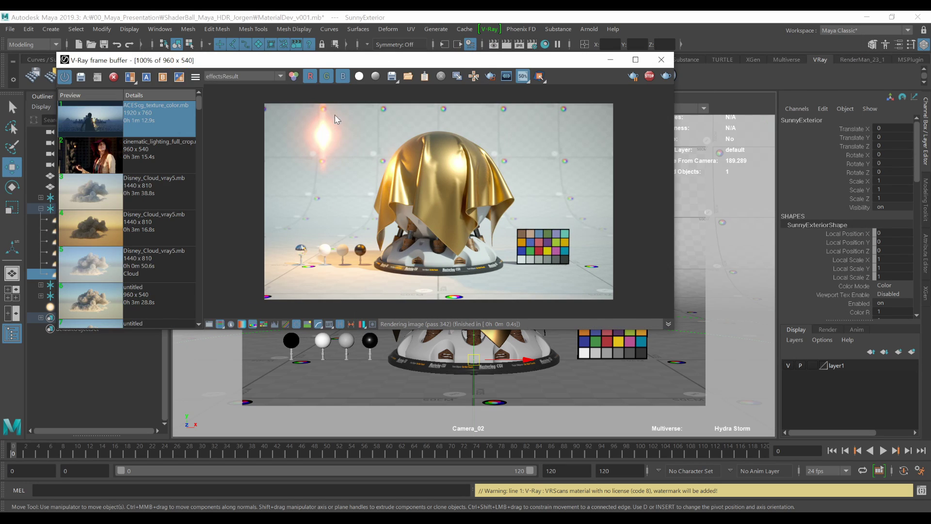
drag(337, 61, 433, 71)
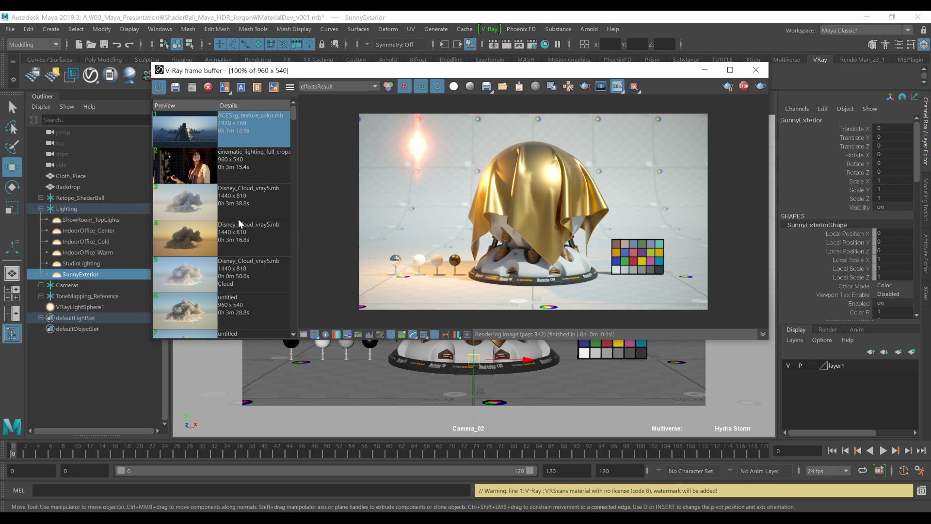
Stop the interactive render and save the current image to the render history.
mouse_move(238, 291)
mouse_down()
mouse_move(278, 225)
mouse_move(201, 298)
mouse_up()
key(Escape)
click(234, 145)
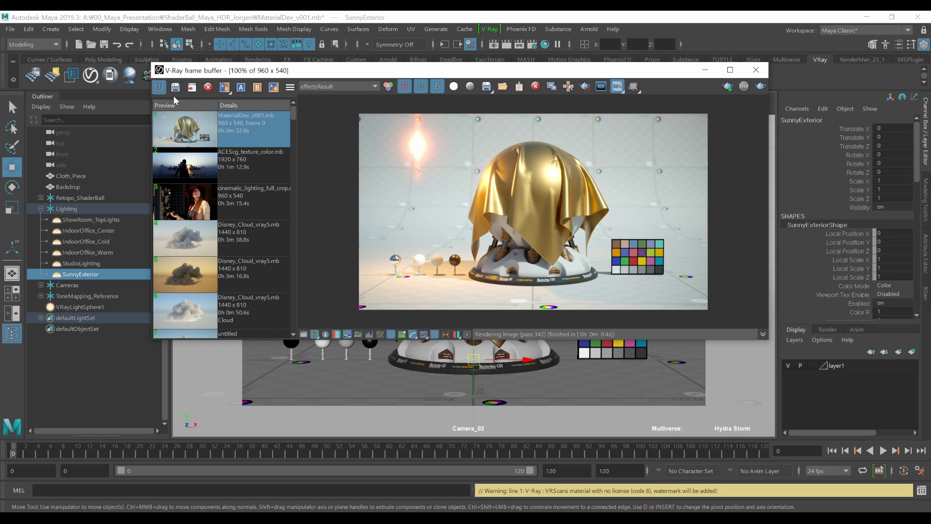
Turn the render history off and back on.
click(159, 86)
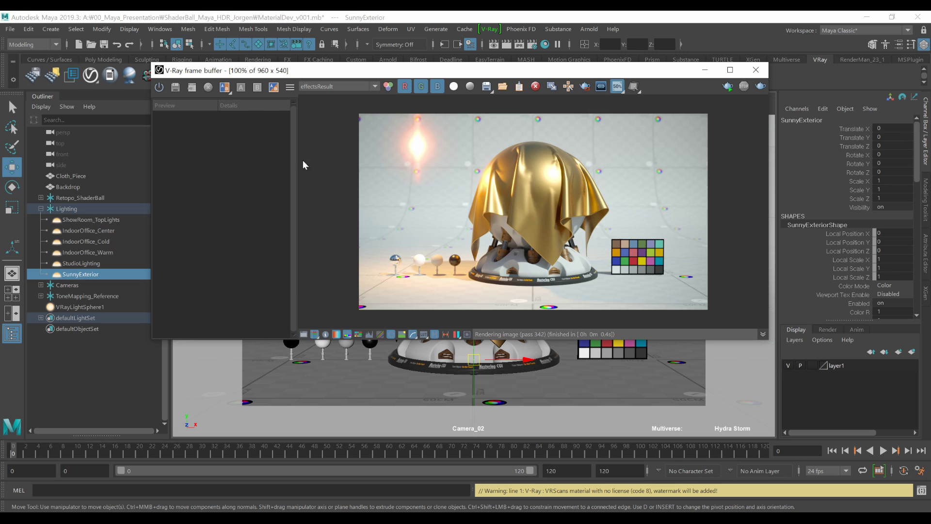
click(159, 89)
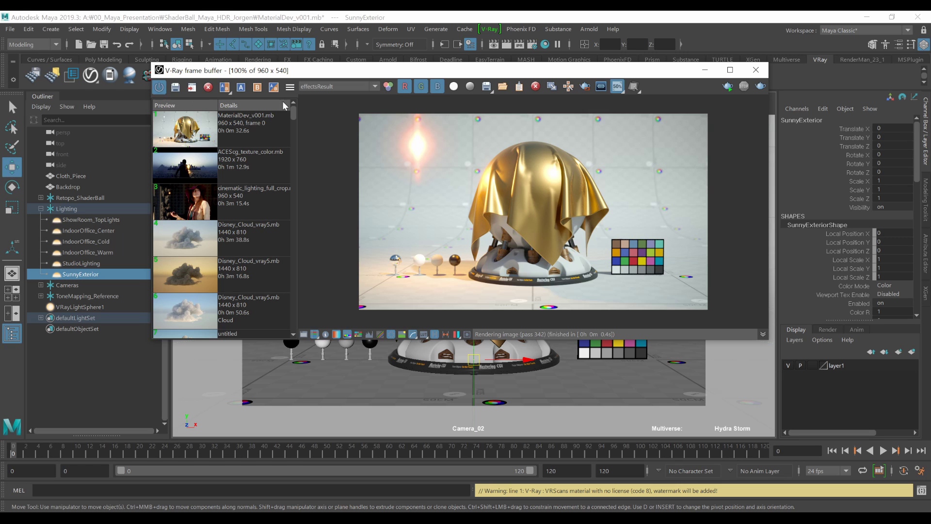
Examine the render history settings' directory, maximum disk size and clear option, declining to clear the history, and close the settings.
click(288, 89)
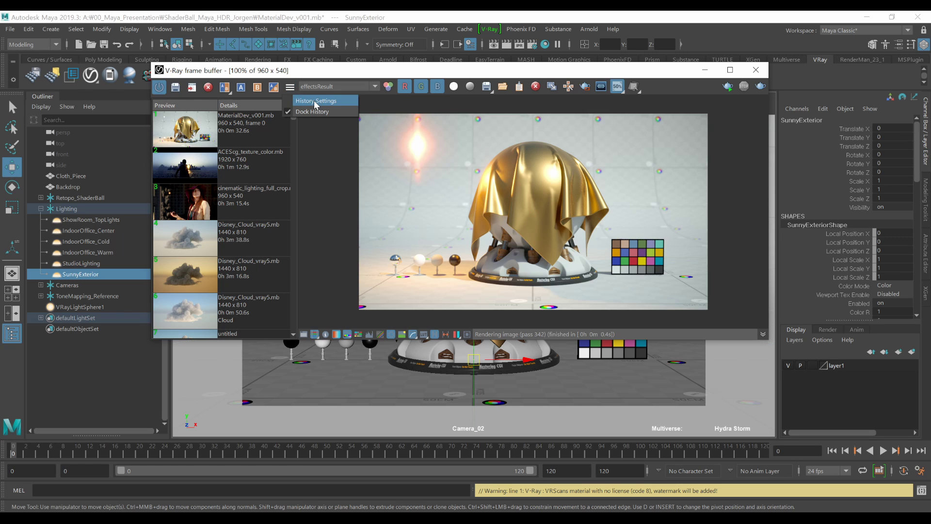
click(315, 101)
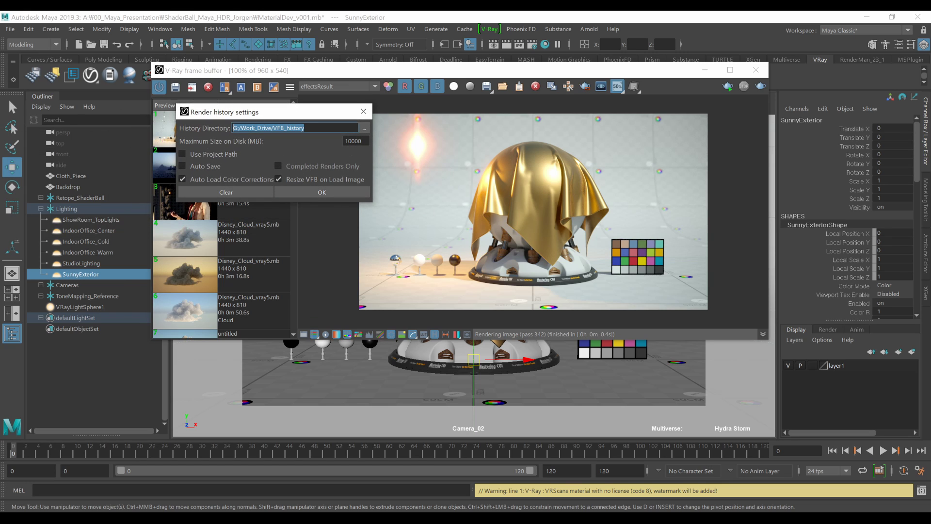
key(Tab)
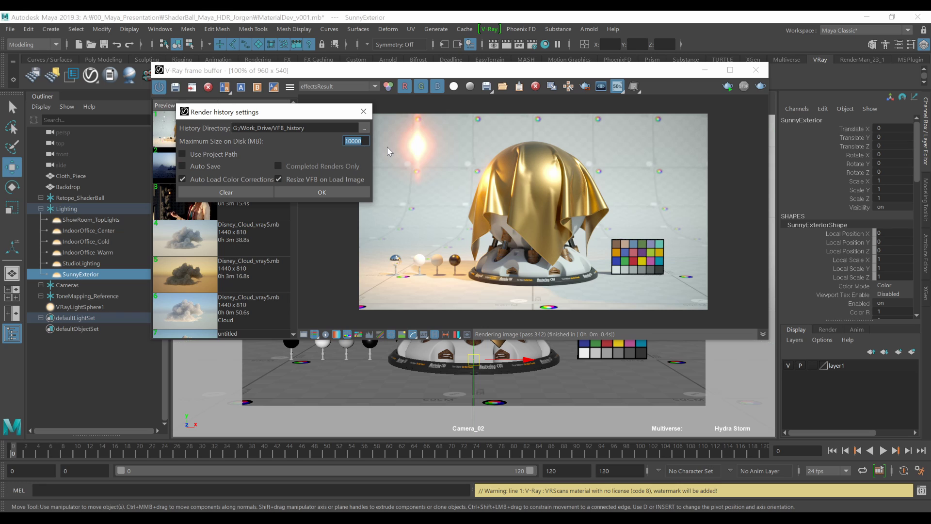
click(360, 141)
drag(362, 141, 465, 101)
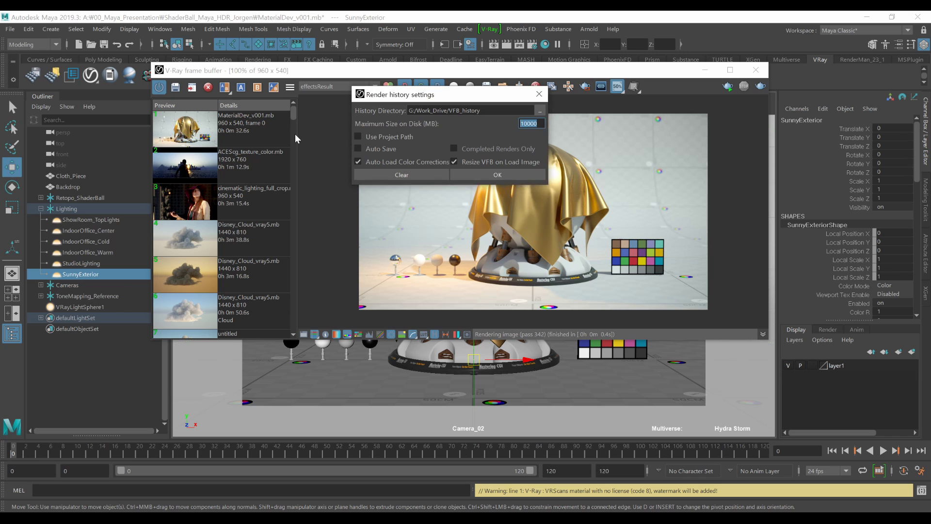
click(438, 173)
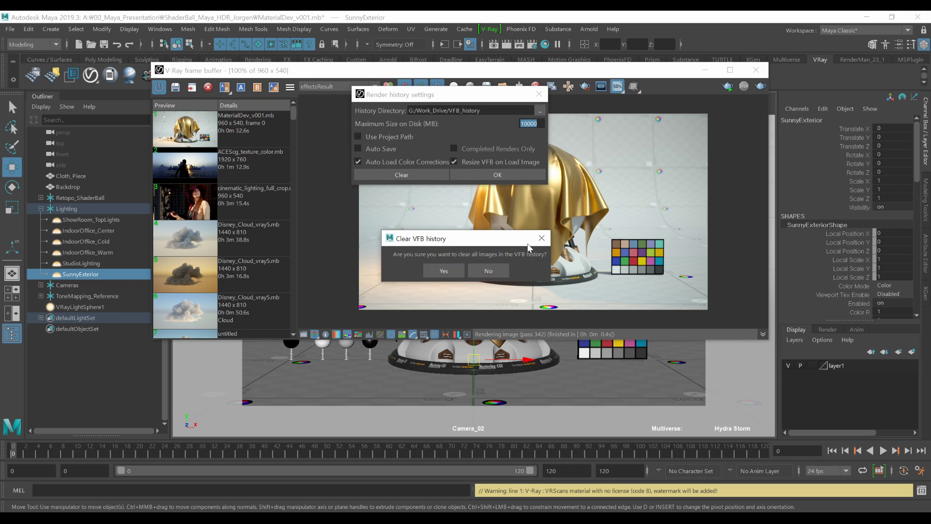
click(513, 270)
click(538, 94)
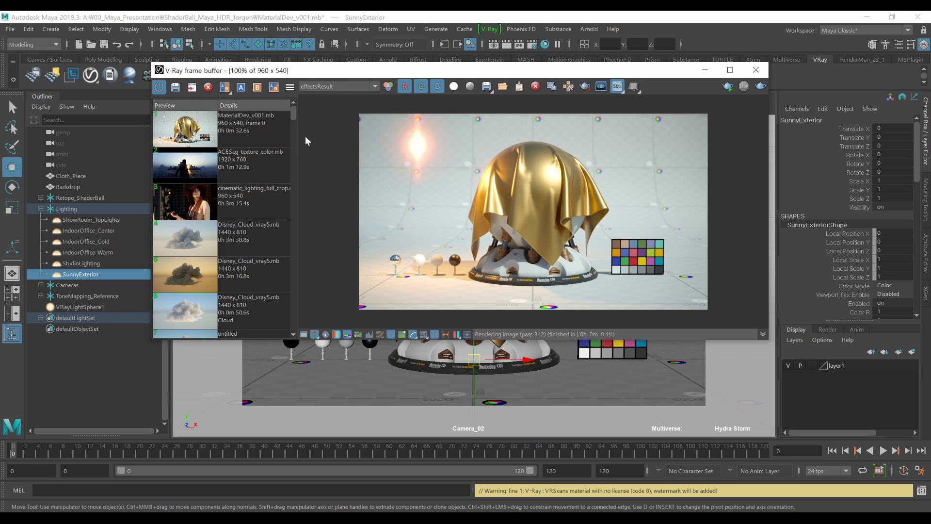
Look through the saved renders in the history and examine the Use Project Path and Auto Save options in the render history settings.
drag(294, 112, 296, 326)
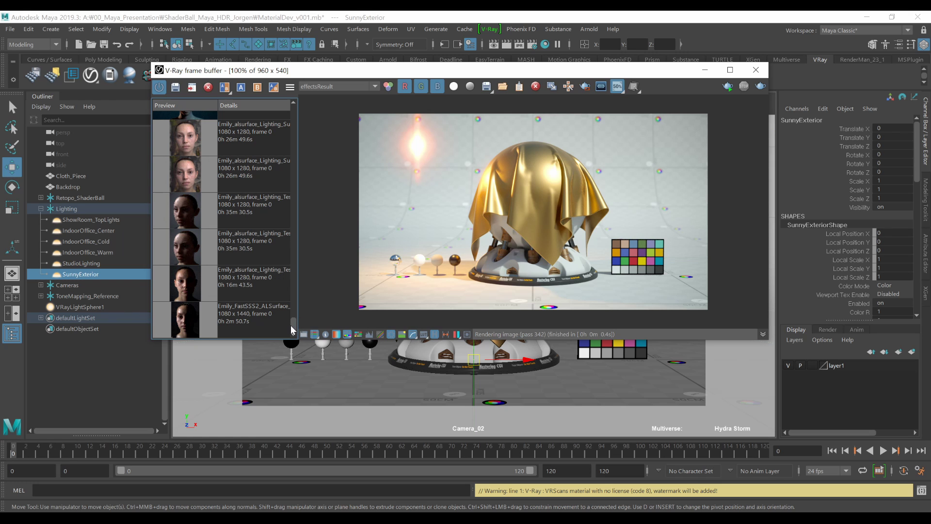
drag(291, 324, 292, 110)
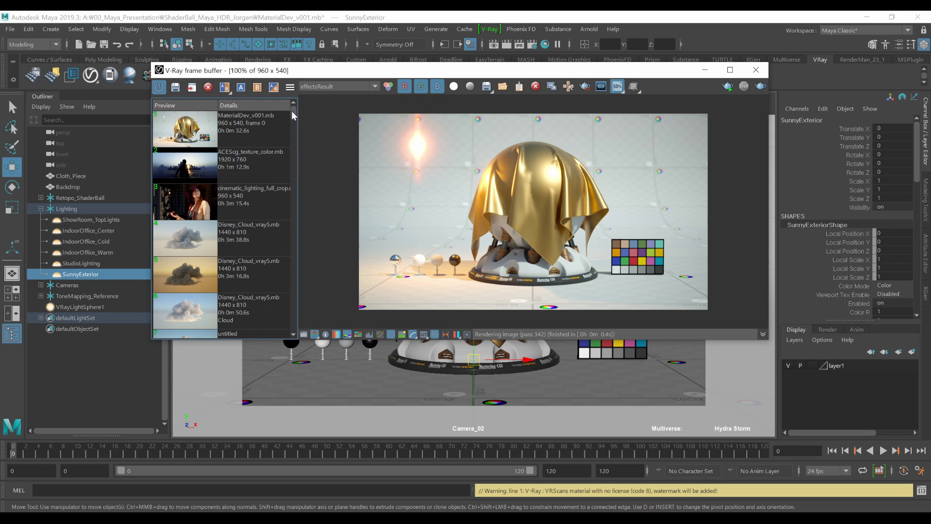
click(290, 89)
click(311, 109)
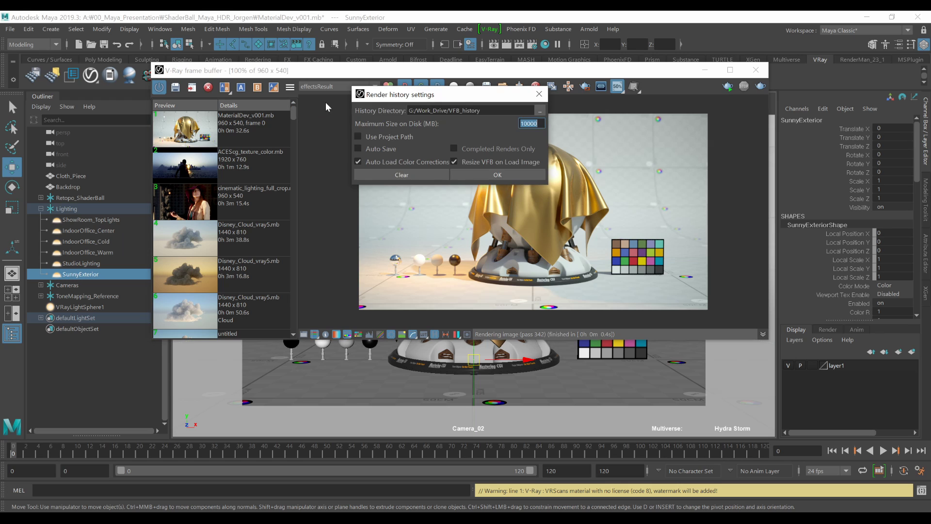
drag(406, 99, 361, 113)
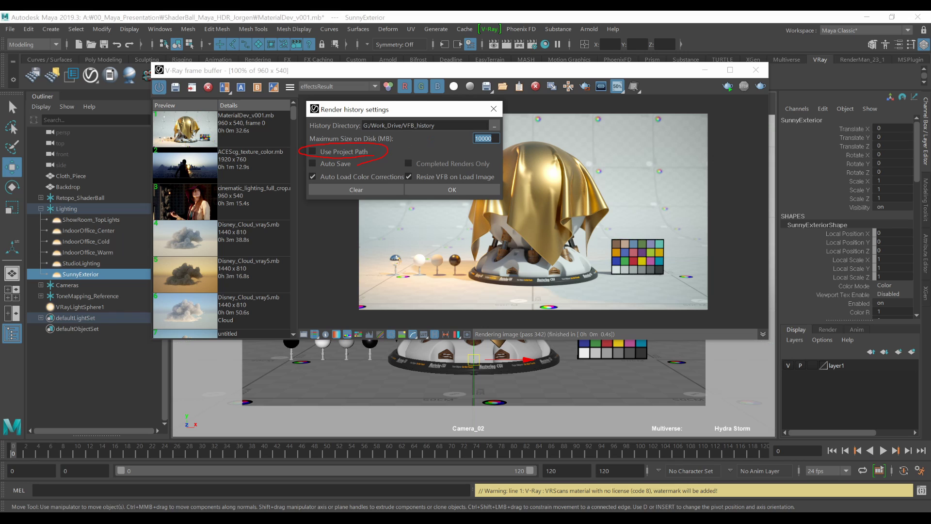
mouse_move(242, 233)
mouse_down()
mouse_move(181, 232)
mouse_move(223, 215)
mouse_up()
drag(243, 186, 285, 159)
key(Escape)
click(331, 165)
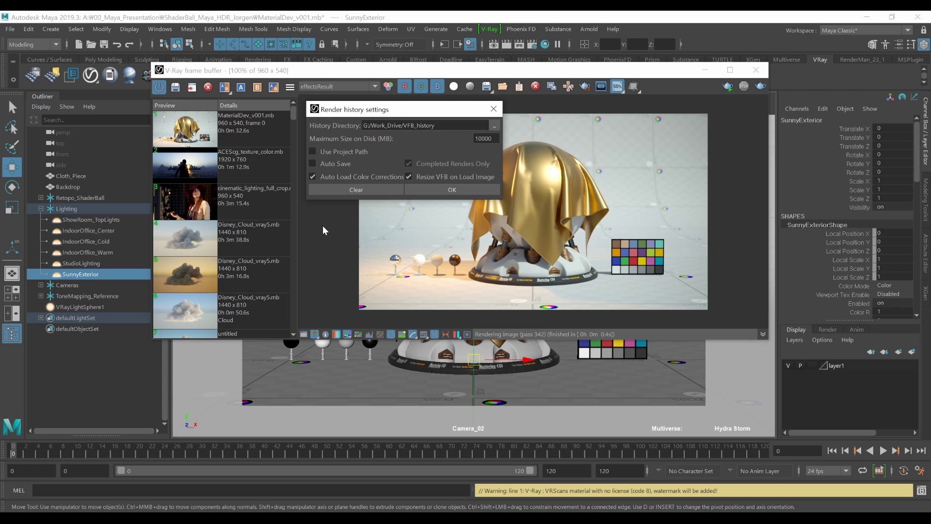
Examine the Auto Load Color Corrections and Resize VFB on Load Image options, and accept the render history settings.
drag(358, 115, 411, 104)
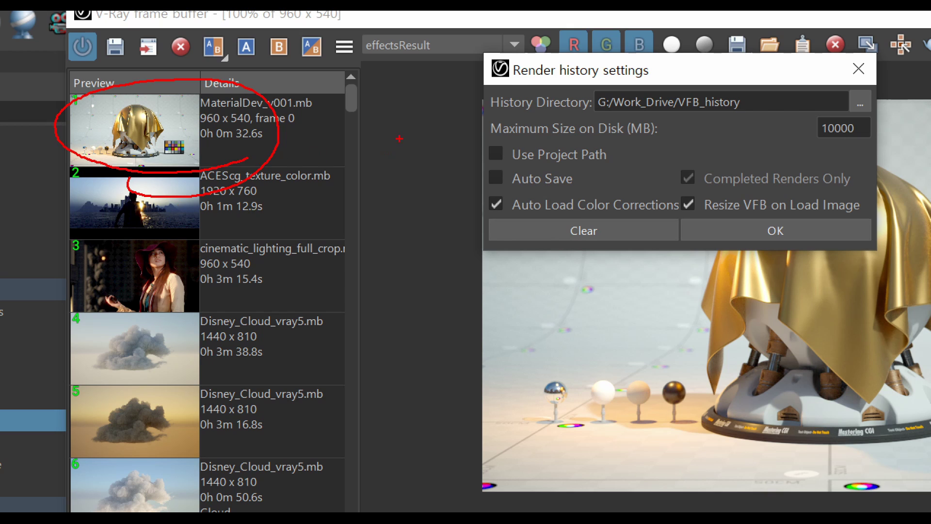
drag(388, 134, 280, 140)
mouse_move(344, 116)
mouse_down()
mouse_move(276, 142)
mouse_move(340, 159)
mouse_up()
drag(345, 113, 354, 164)
mouse_move(461, 199)
mouse_down()
mouse_move(708, 209)
mouse_move(490, 226)
mouse_up()
mouse_move(140, 174)
mouse_down()
mouse_move(154, 230)
mouse_move(119, 194)
mouse_move(145, 174)
mouse_move(417, 213)
mouse_move(395, 235)
mouse_up()
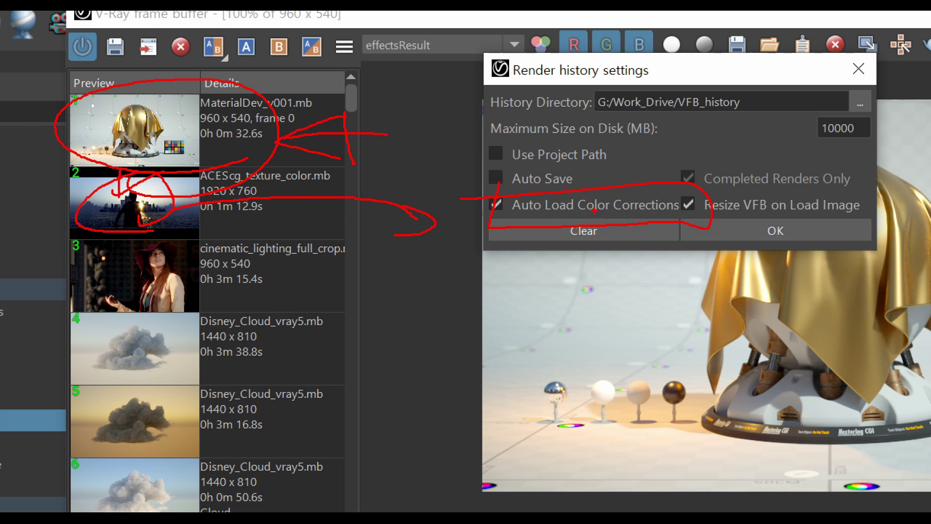
mouse_move(558, 206)
mouse_down()
mouse_move(630, 220)
mouse_move(507, 221)
mouse_up()
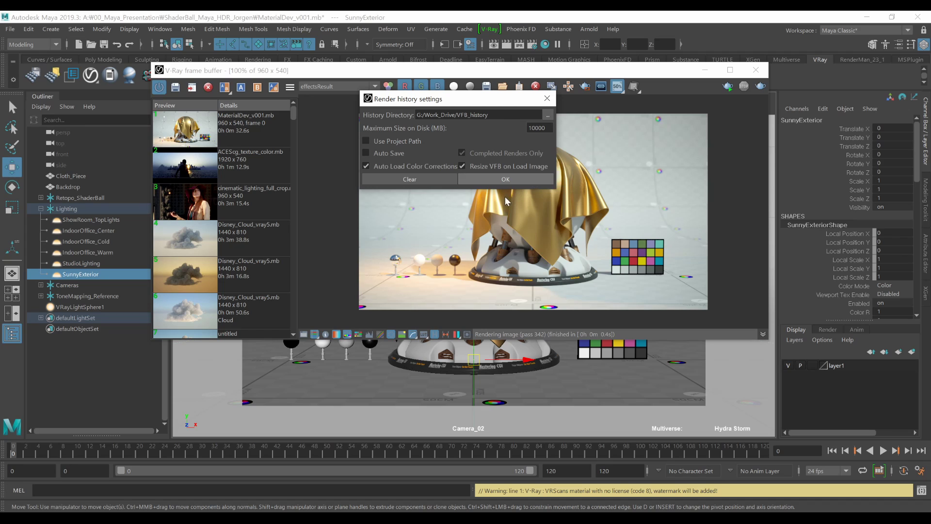
click(505, 179)
Load the grey Disney_Cloud_vray5 and newest MaterialDev_v001 renders alternately from the history, ending with the ACEScg_texture_color render.
click(198, 235)
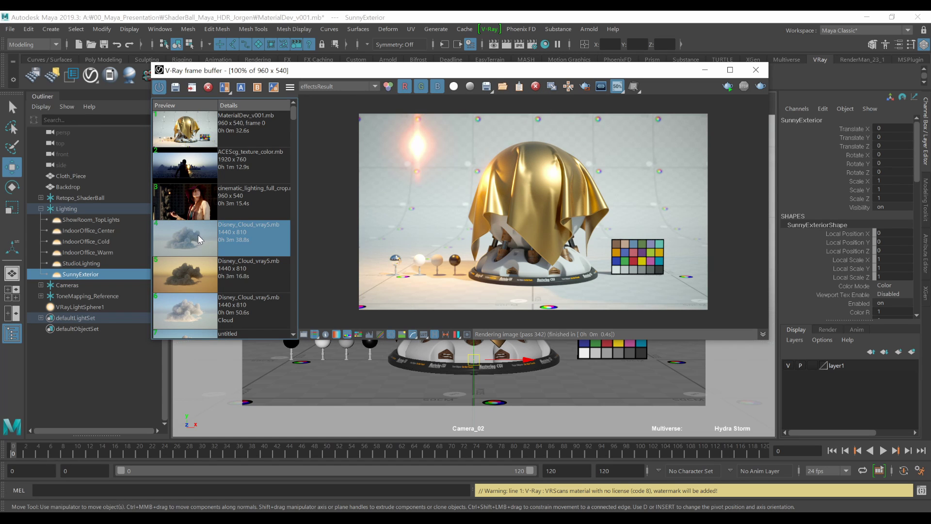
double_click(211, 237)
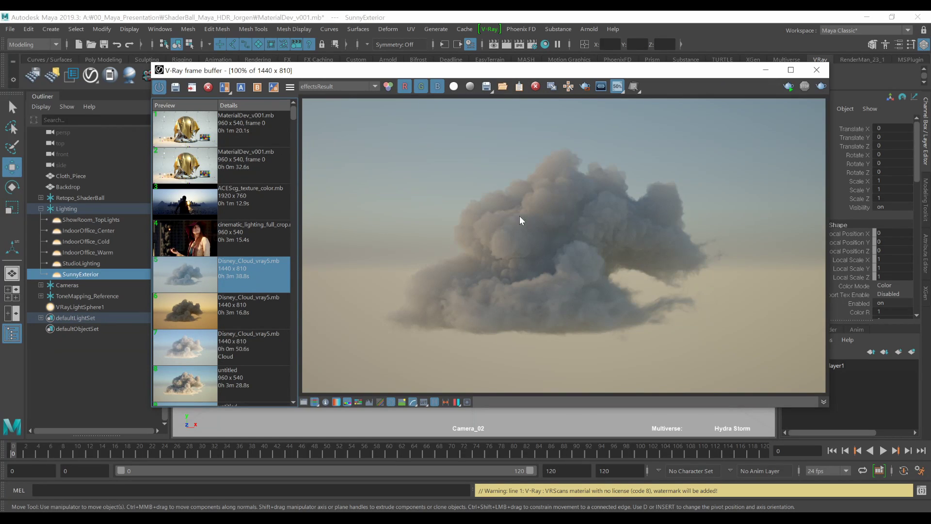
drag(518, 77, 501, 69)
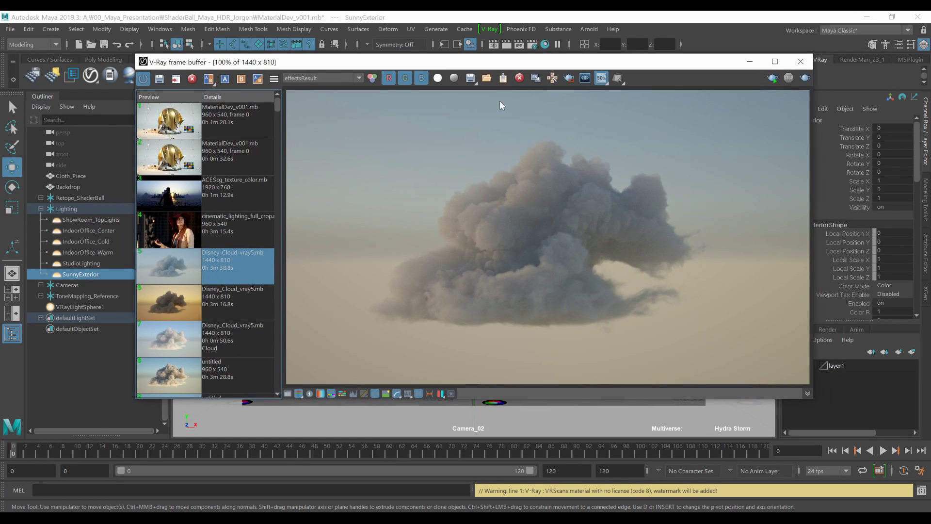
double_click(202, 127)
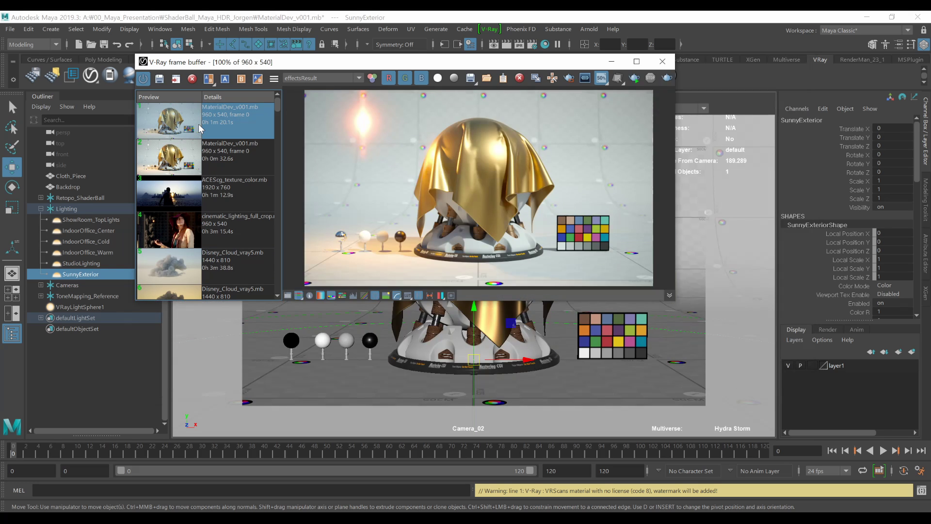
double_click(207, 252)
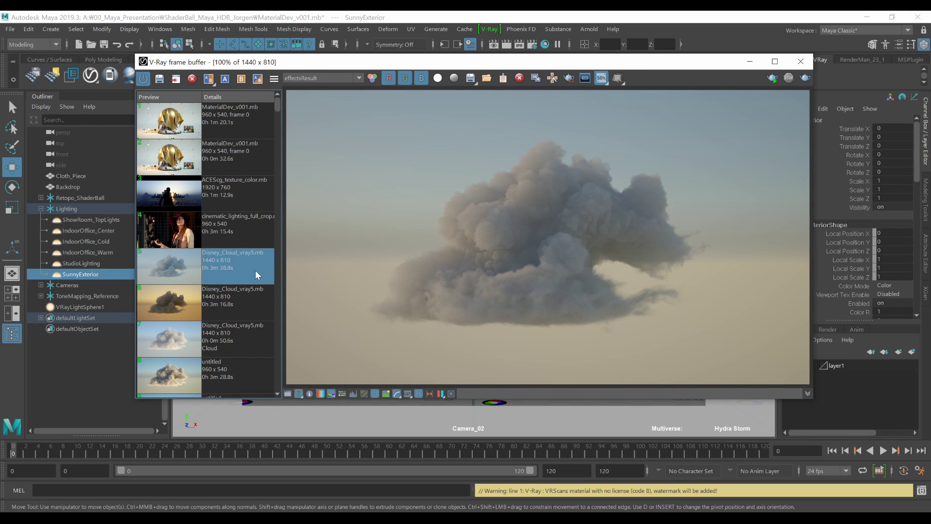
double_click(229, 196)
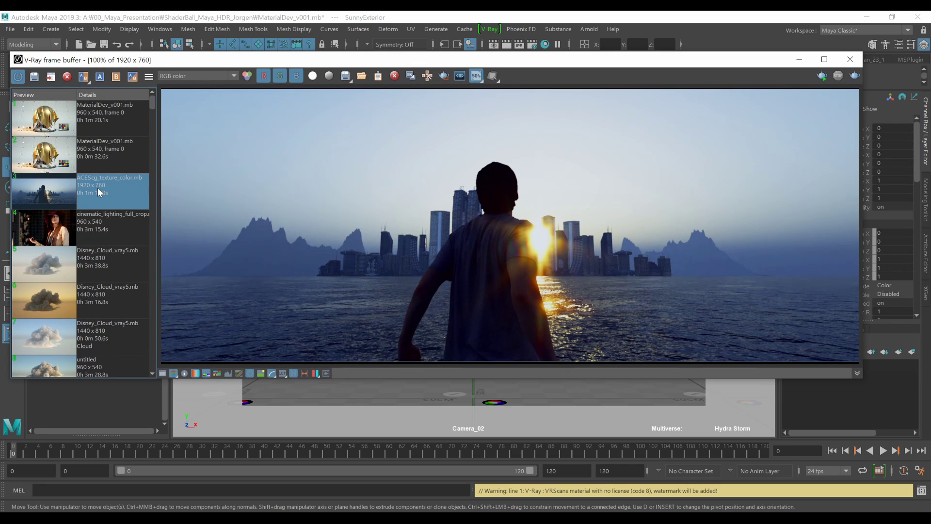
Examine the image info of the ACEScg_texture_color render and close it.
right_click(97, 188)
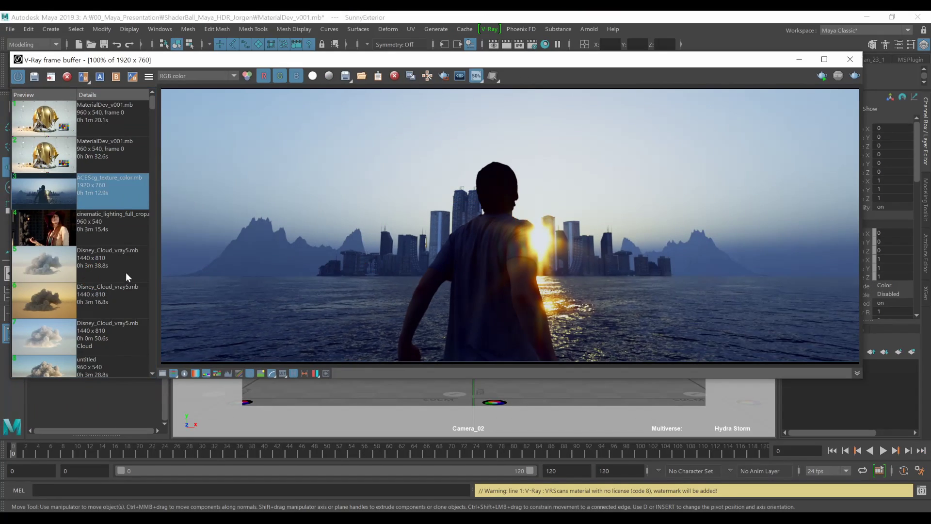
click(122, 266)
right_click(116, 194)
click(162, 261)
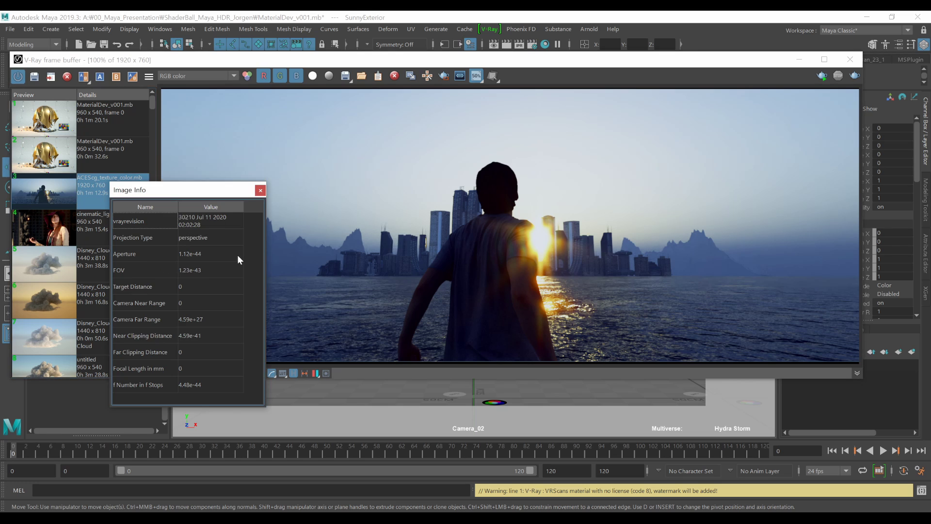
drag(203, 190, 411, 117)
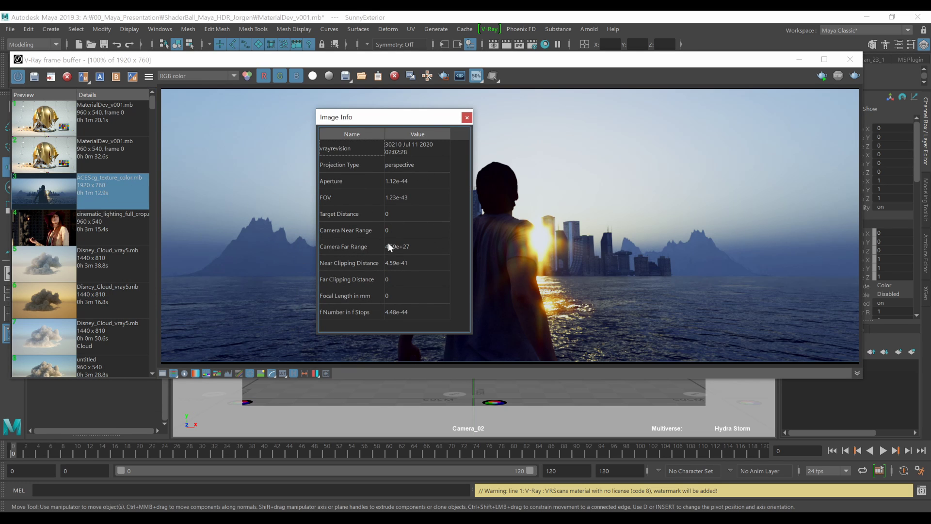
click(466, 119)
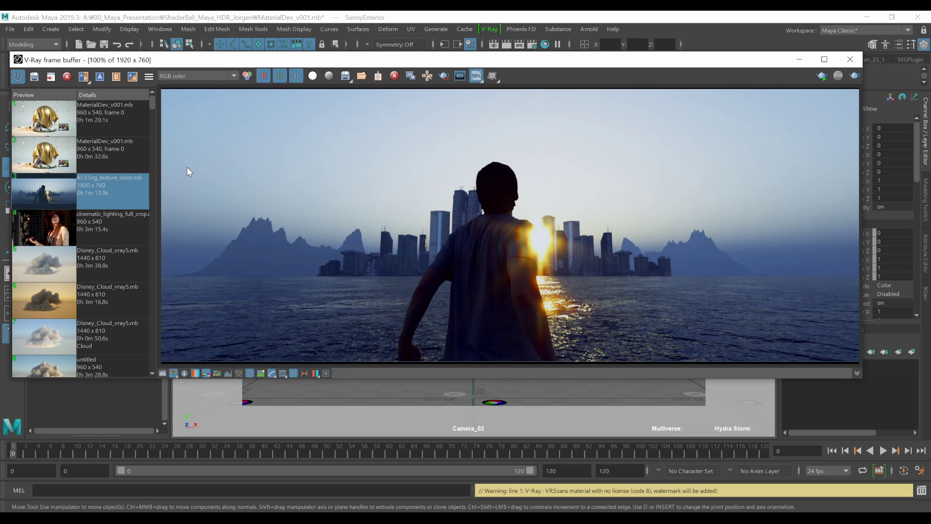
Step through the history renders from the newest MaterialDev_v001 entry down to the clouds, ending on the ACEScg_texture_color render.
double_click(68, 124)
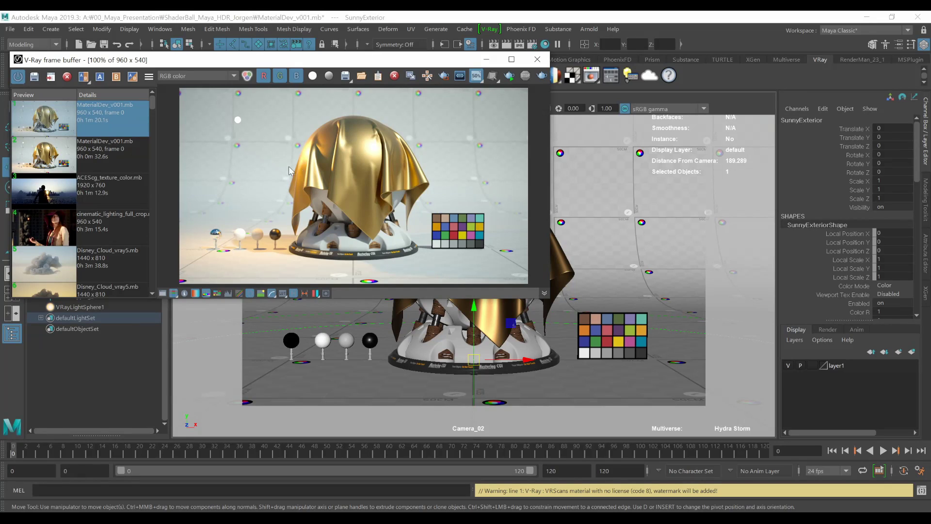
key(Down)
key(Down)
key(Down)
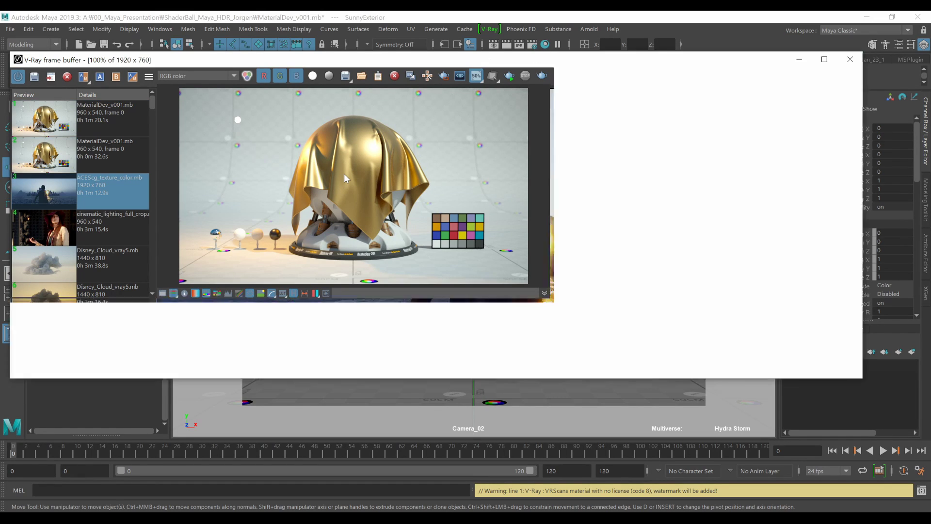
key(Down)
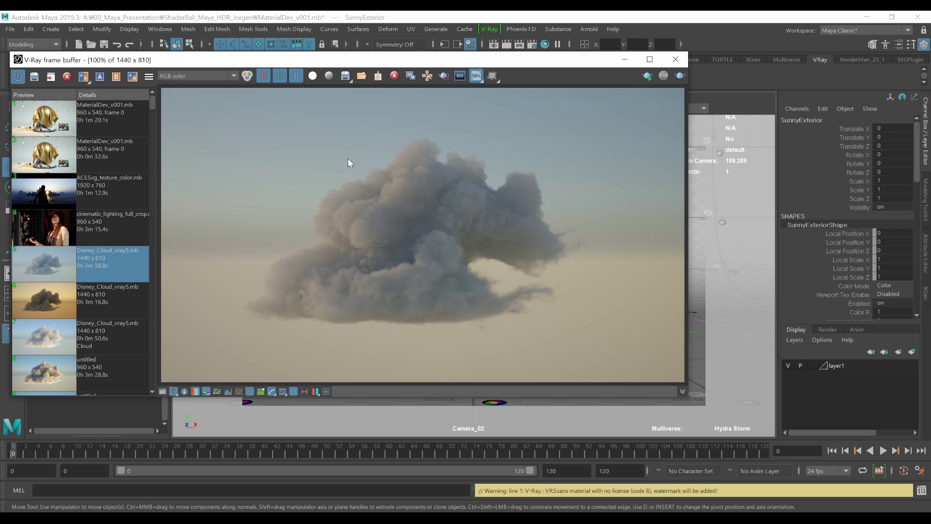
key(Home)
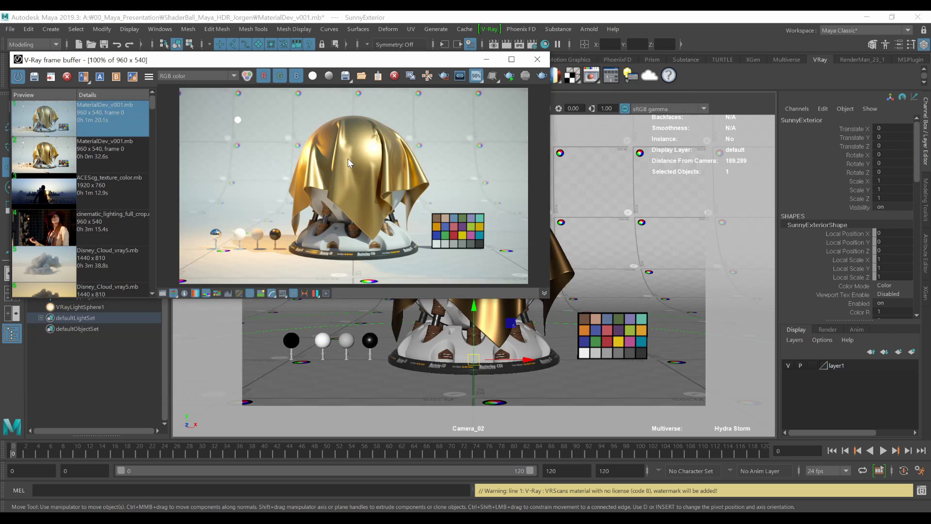
key(Down)
key(Down)
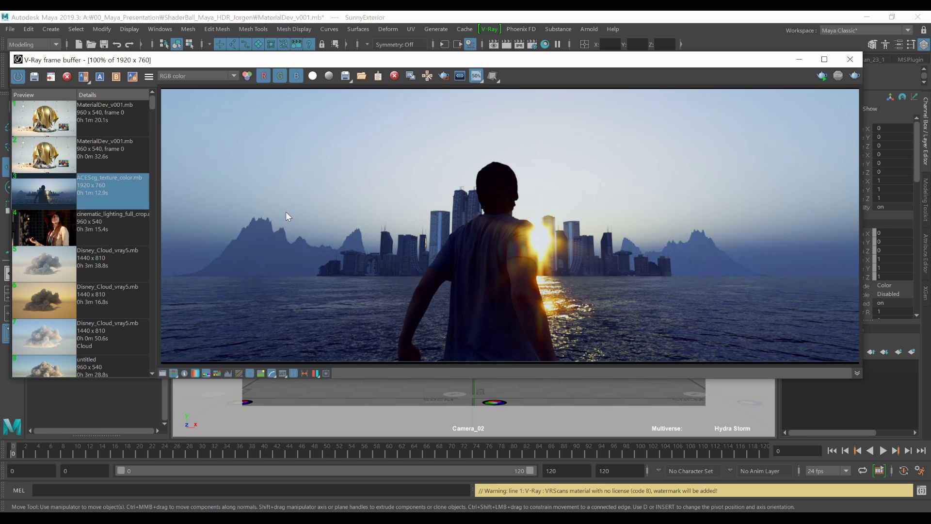
Compare the grey Disney cloud as image A with the golden cloud as image B, and move the vertical divider across the cloud.
click(123, 270)
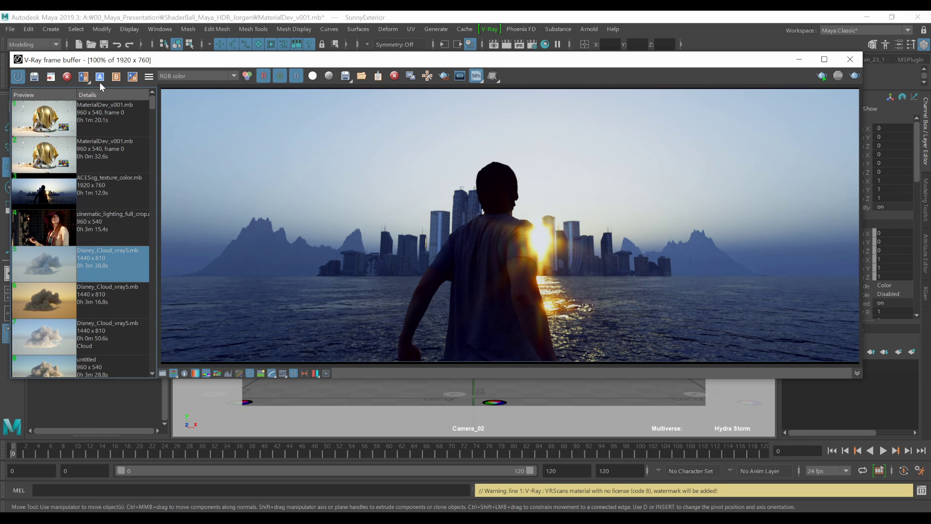
click(99, 80)
click(119, 294)
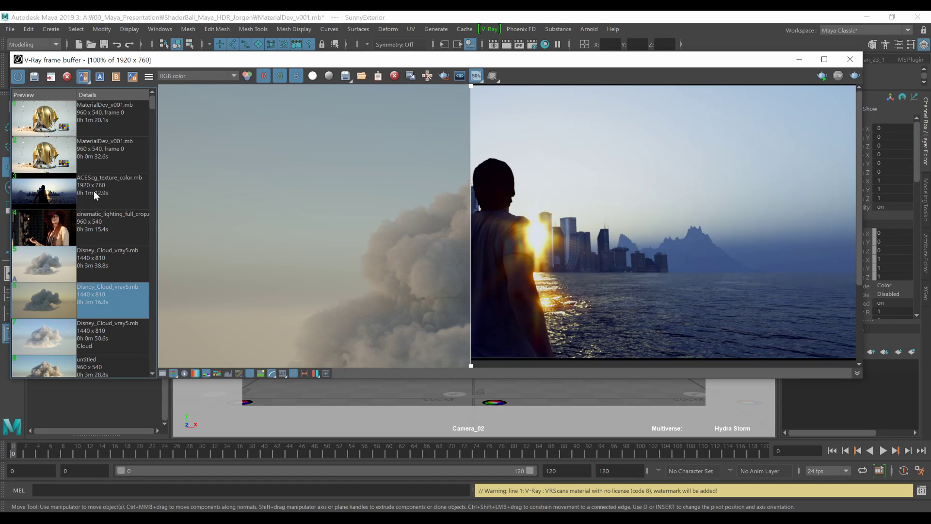
click(100, 81)
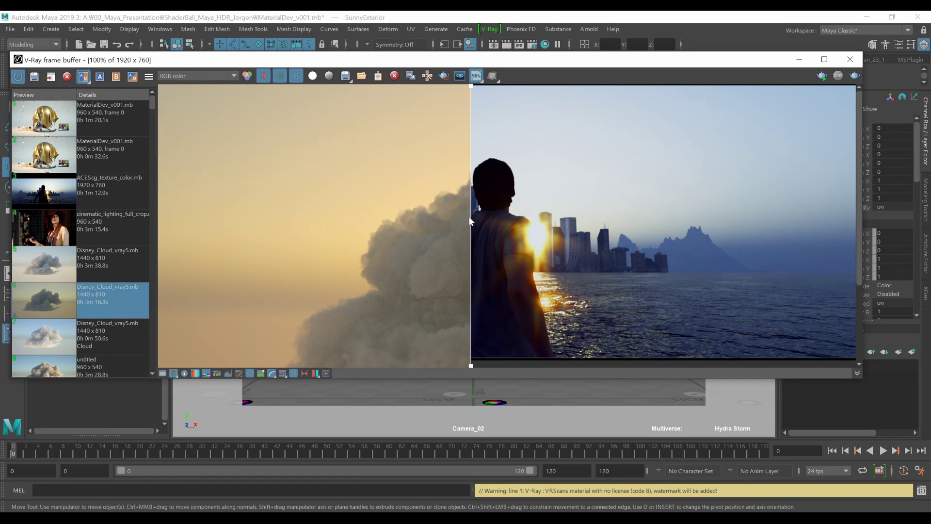
click(100, 264)
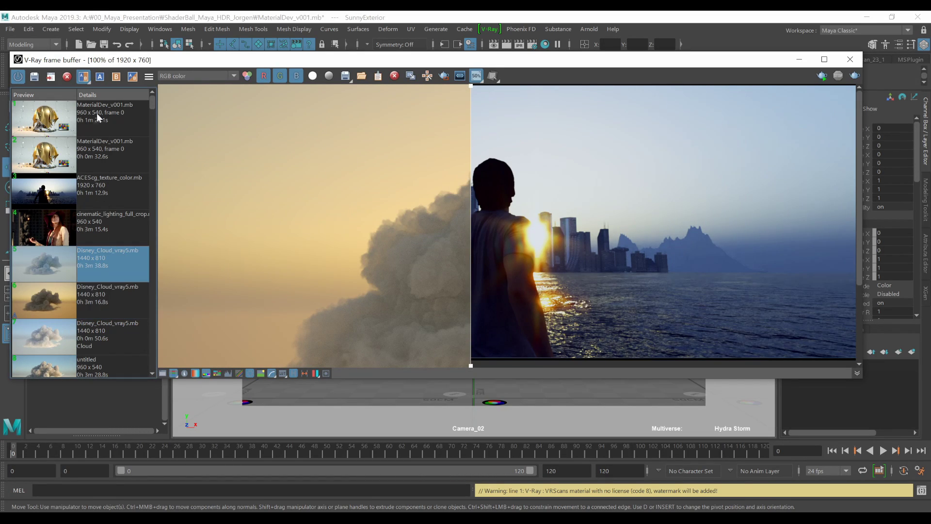
click(103, 79)
click(118, 295)
click(116, 78)
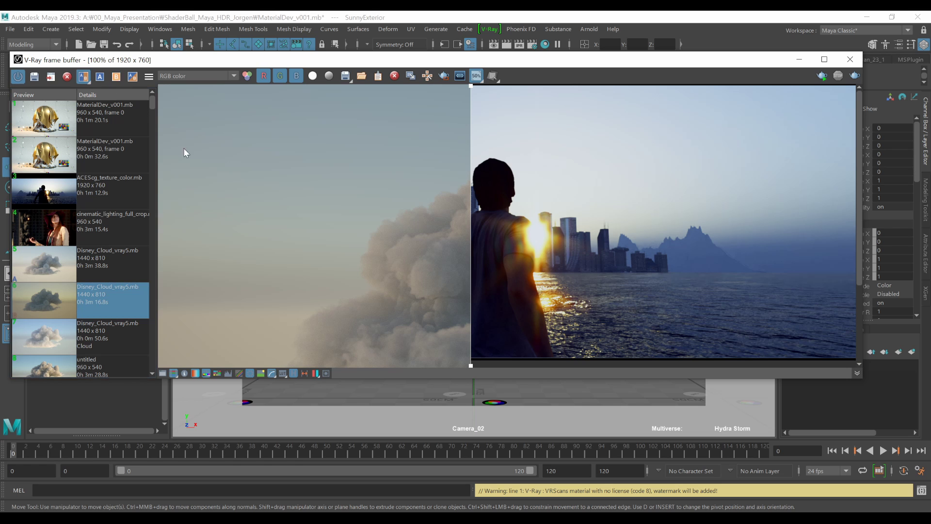
drag(469, 219, 568, 214)
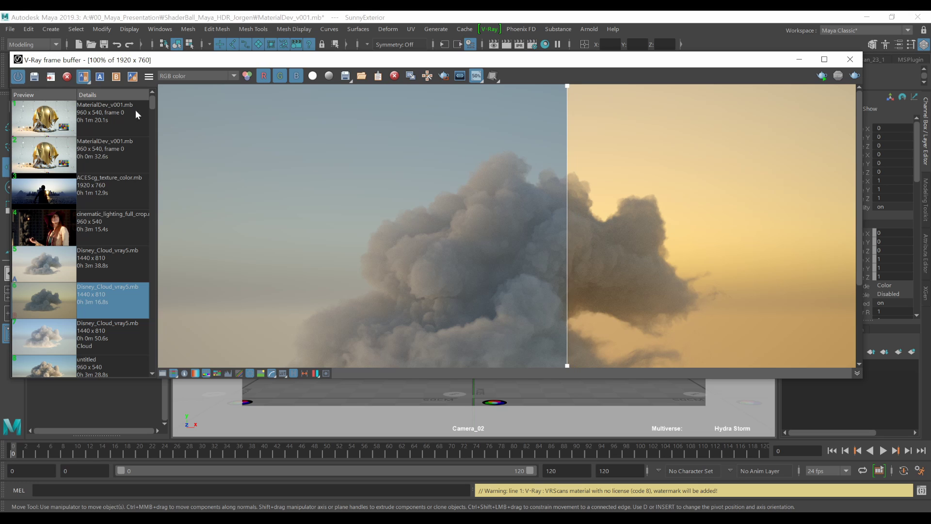
Switch the A/B comparison to a horizontal split, raise its divider across the cloud, and swap the two images repeatedly.
click(83, 78)
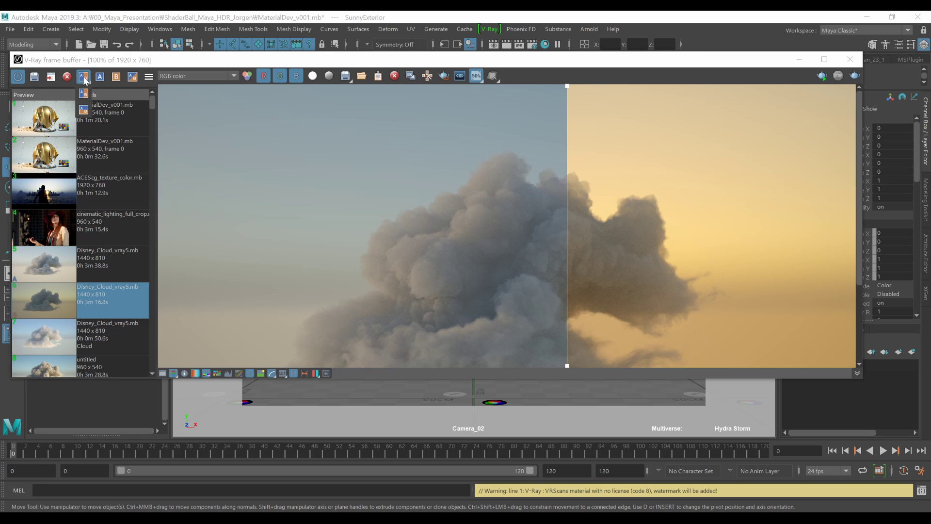
click(84, 112)
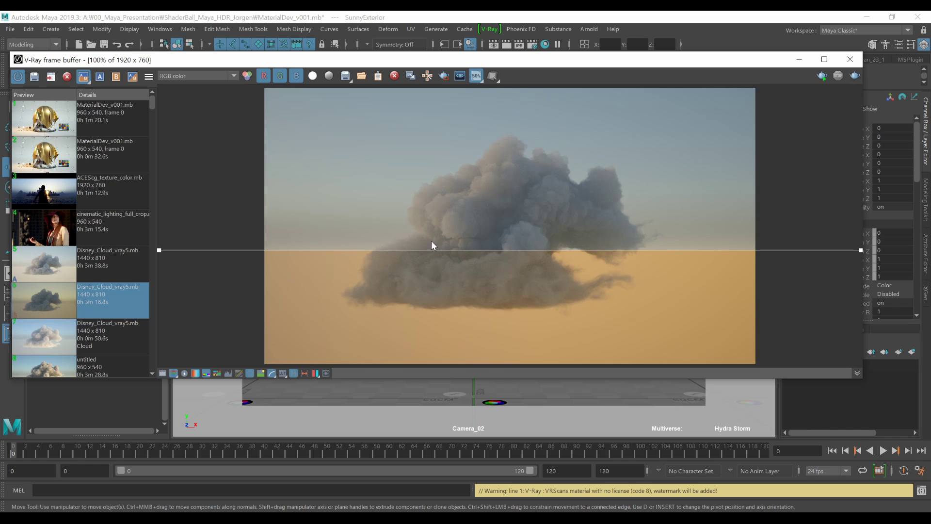
drag(432, 251, 420, 214)
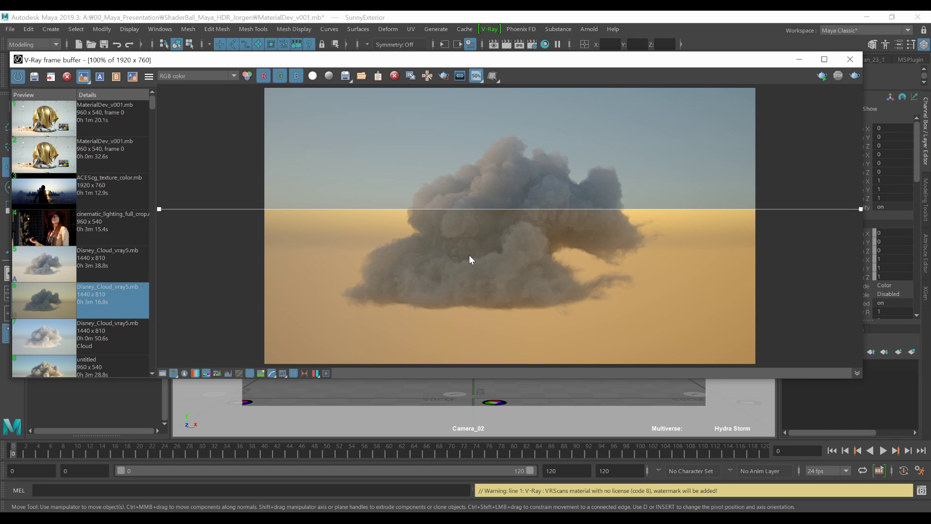
click(133, 79)
click(133, 80)
click(133, 80)
click(133, 80)
Turn off the A/B comparison and load the newest MaterialDev_v001 render from the history.
click(85, 78)
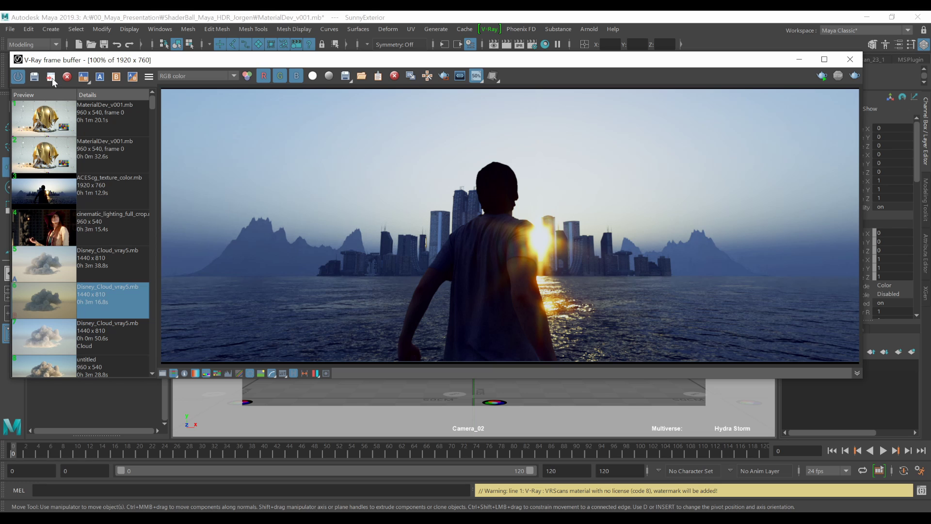
click(79, 127)
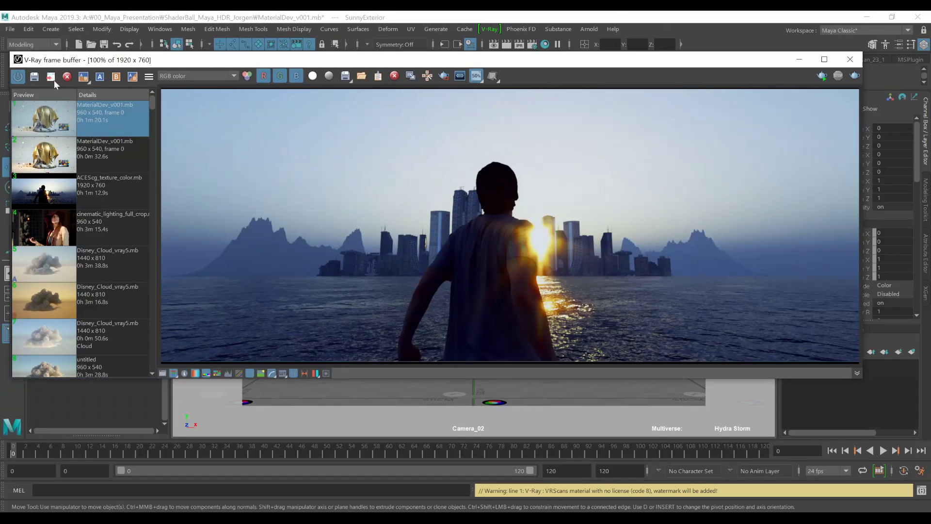
click(54, 80)
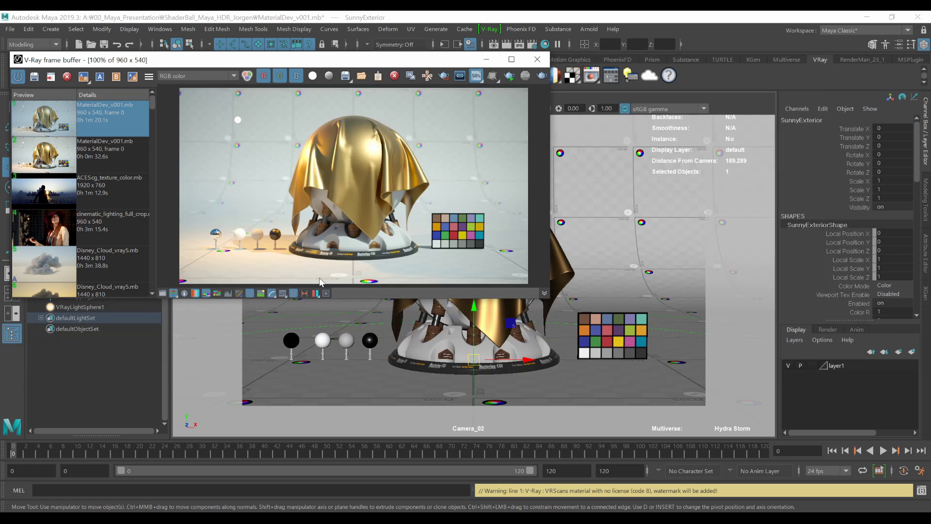
Load the ACEScg_texture_color render from the history and move the frame buffer window clear of the screen edge.
click(110, 155)
double_click(128, 186)
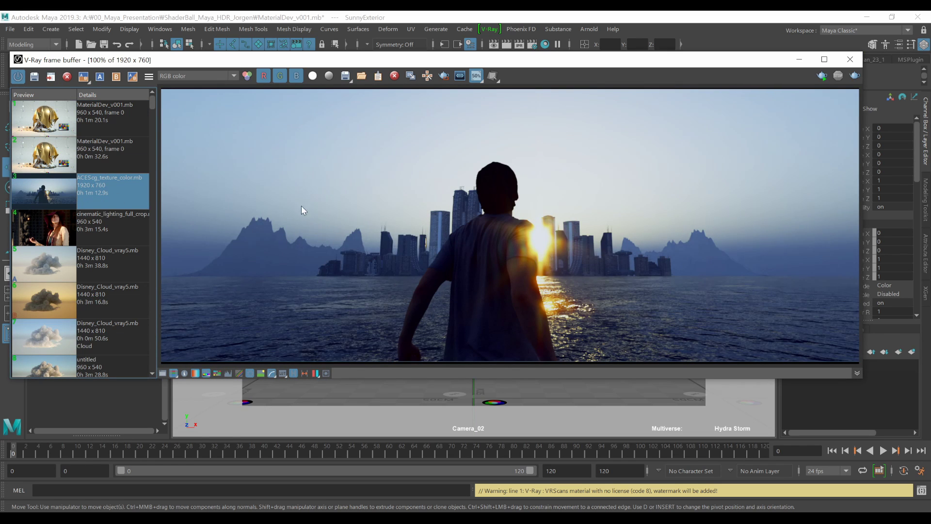
drag(289, 62, 333, 62)
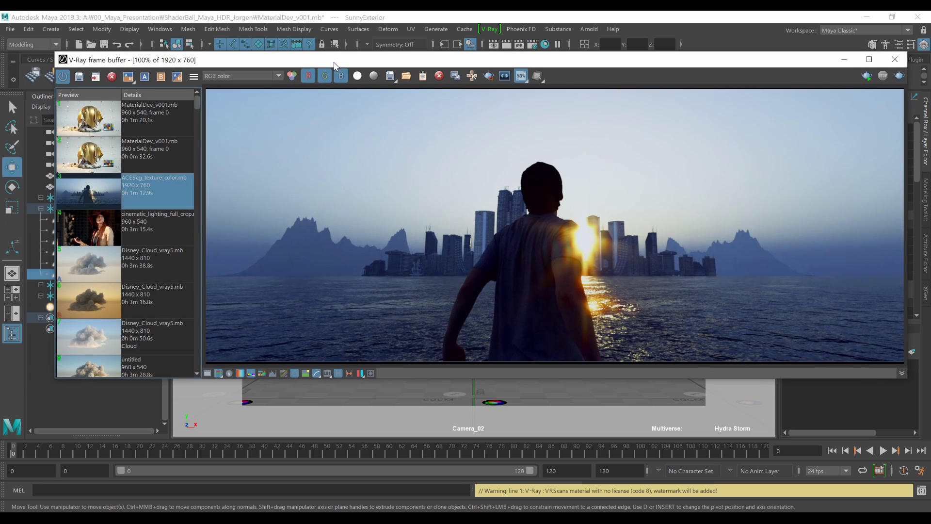
Add the history note "Test Render" to the ACEScg_texture_color entry and save it.
right_click(150, 200)
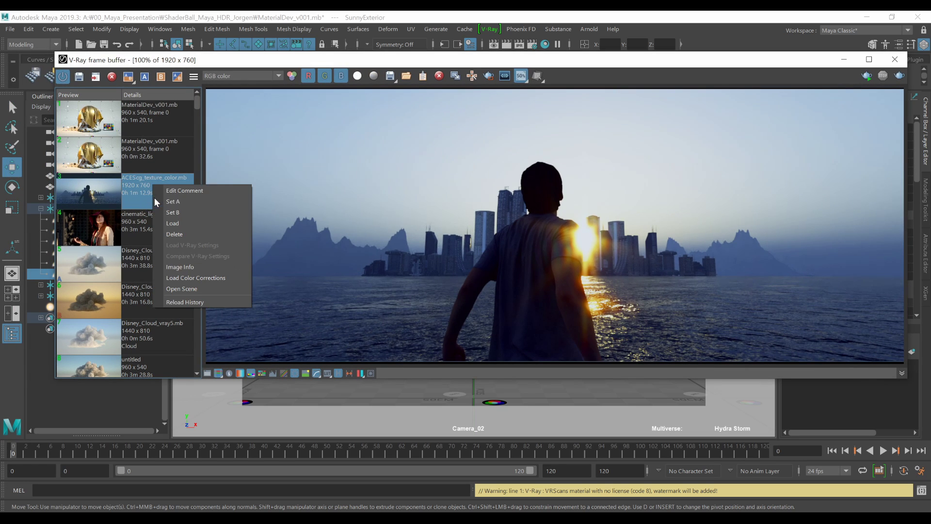
click(190, 191)
drag(213, 194, 396, 122)
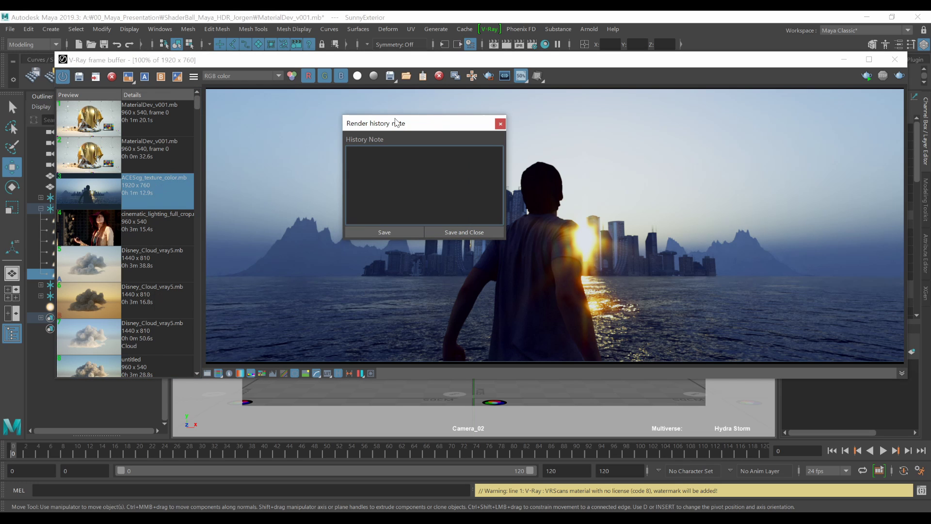
text(Test Render)
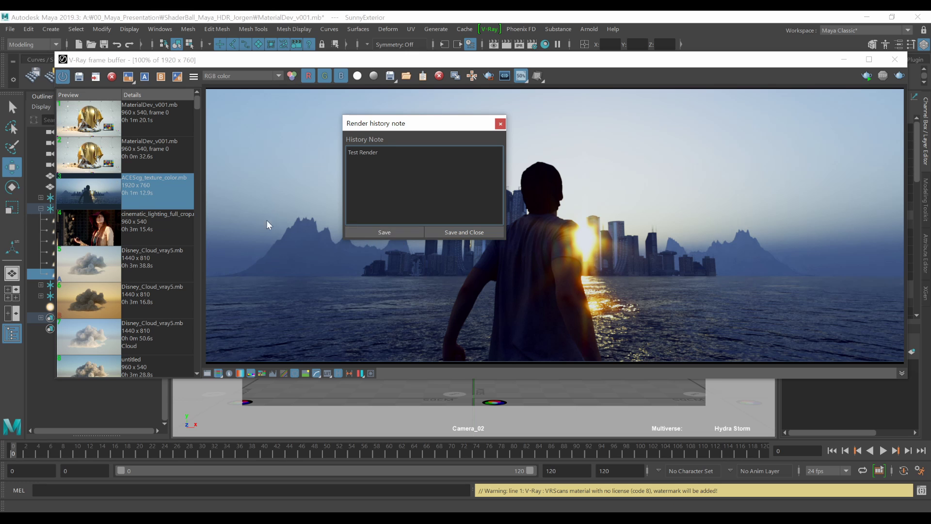
click(377, 232)
click(500, 124)
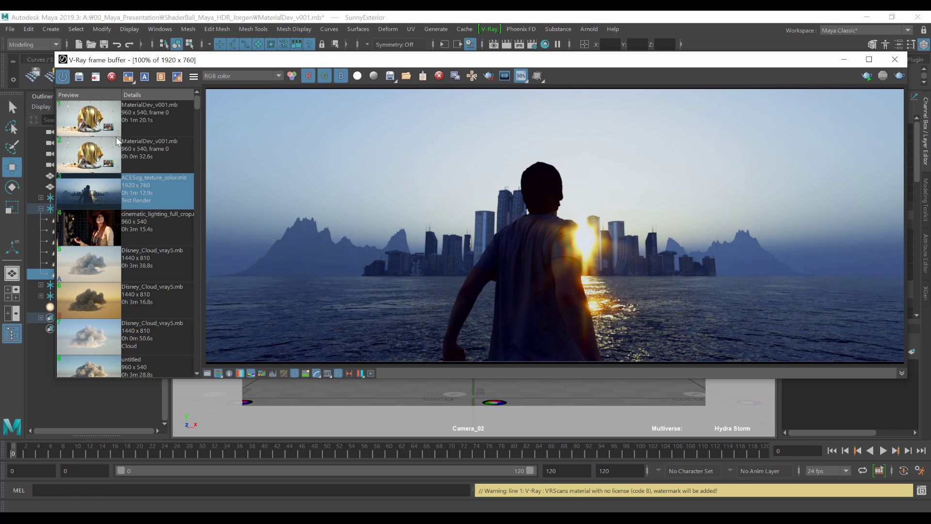
Select the newest MaterialDev_v001 history entry, and undock the render history into a separate window before docking it back.
click(143, 118)
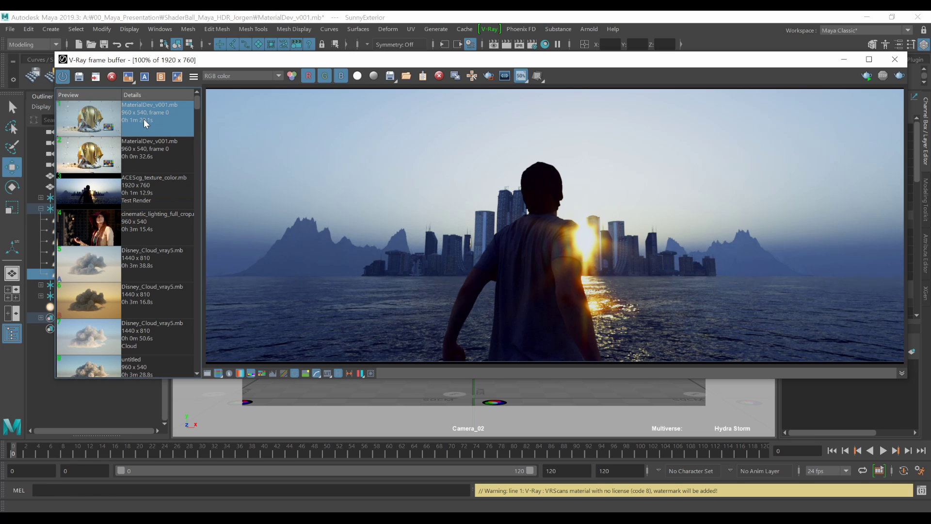
drag(259, 62, 249, 49)
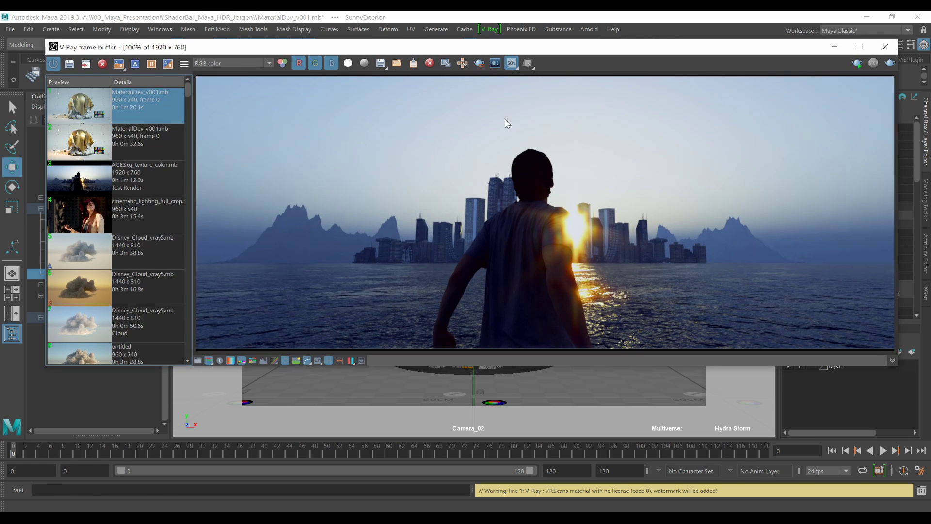
drag(648, 49, 638, 67)
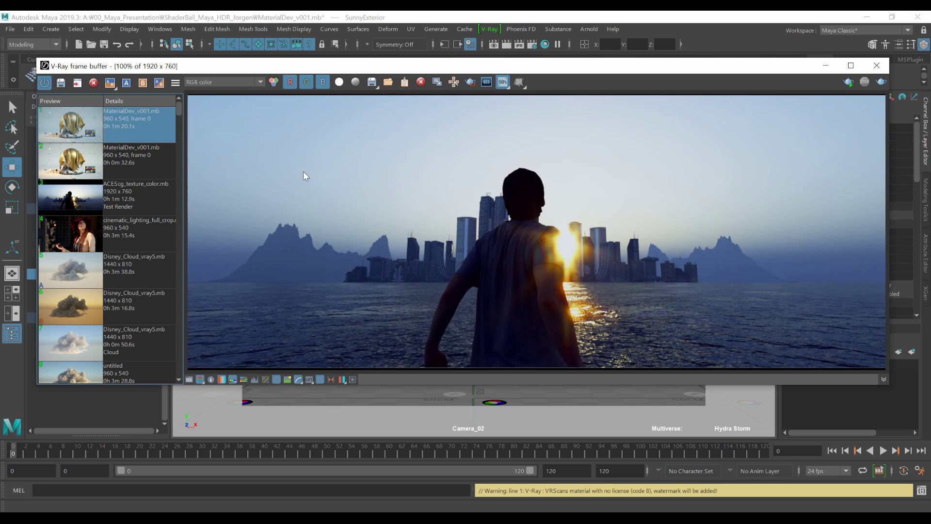
click(175, 83)
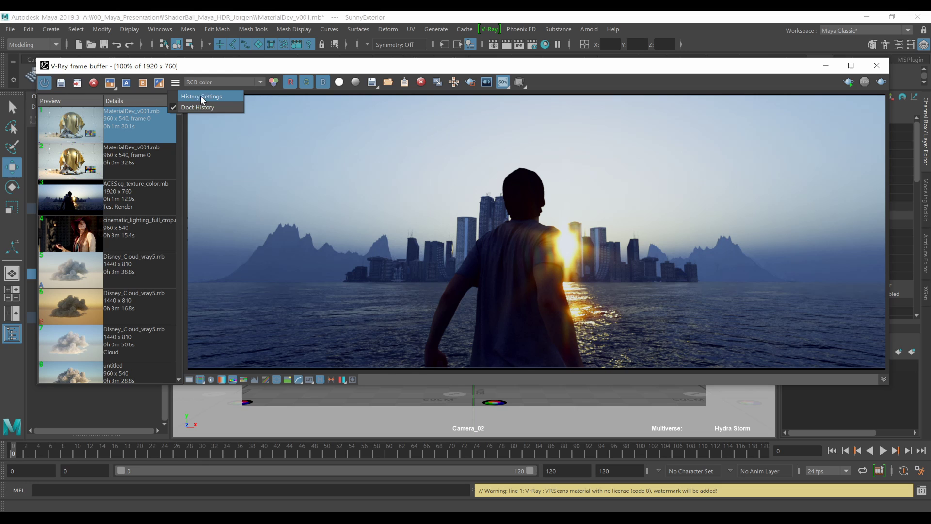
click(173, 107)
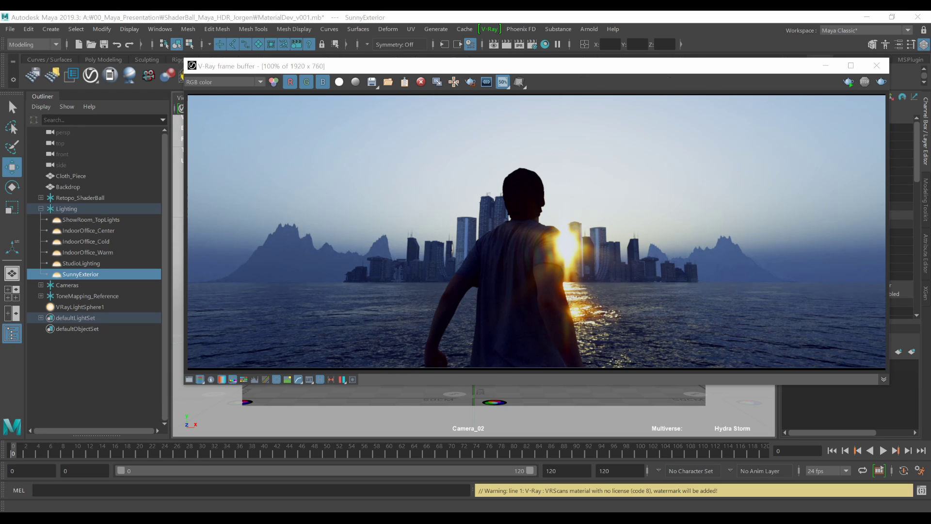
drag(397, 78, 125, 80)
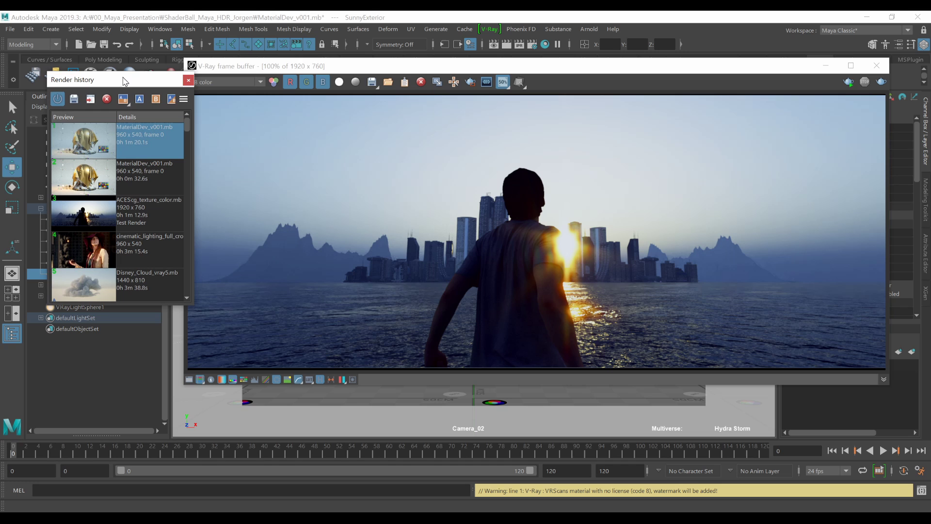
click(182, 100)
click(182, 121)
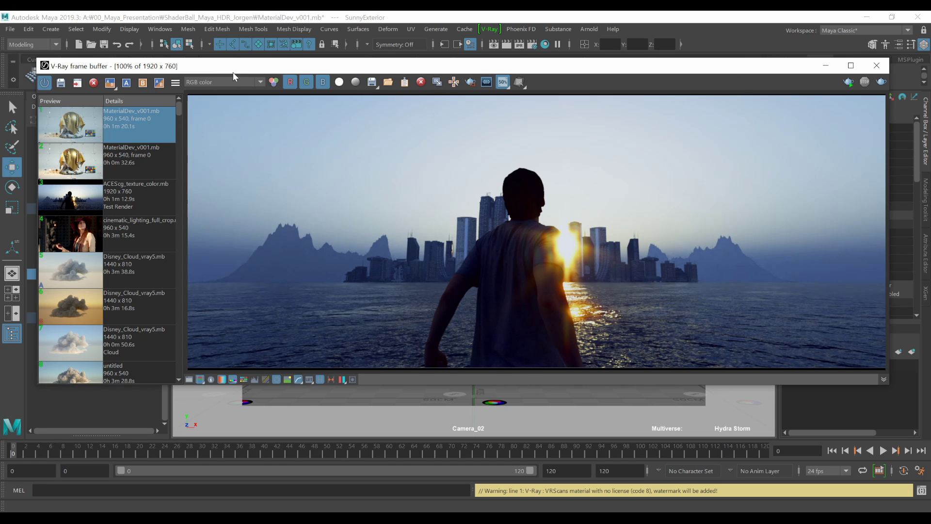
Hide the render history and reposition the frame buffer window over the viewport.
mouse_move(232, 72)
mouse_down()
mouse_move(239, 43)
mouse_move(232, 66)
mouse_up()
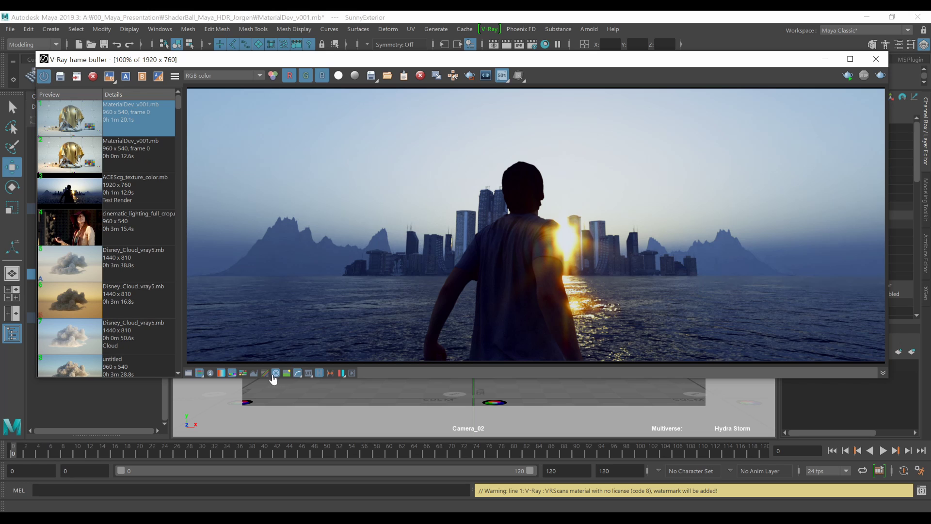
click(310, 374)
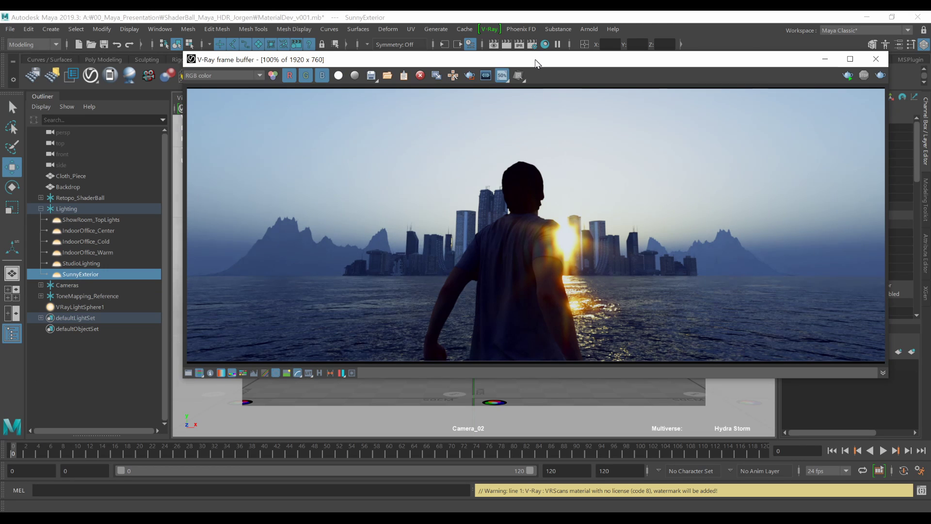
drag(534, 59, 492, 81)
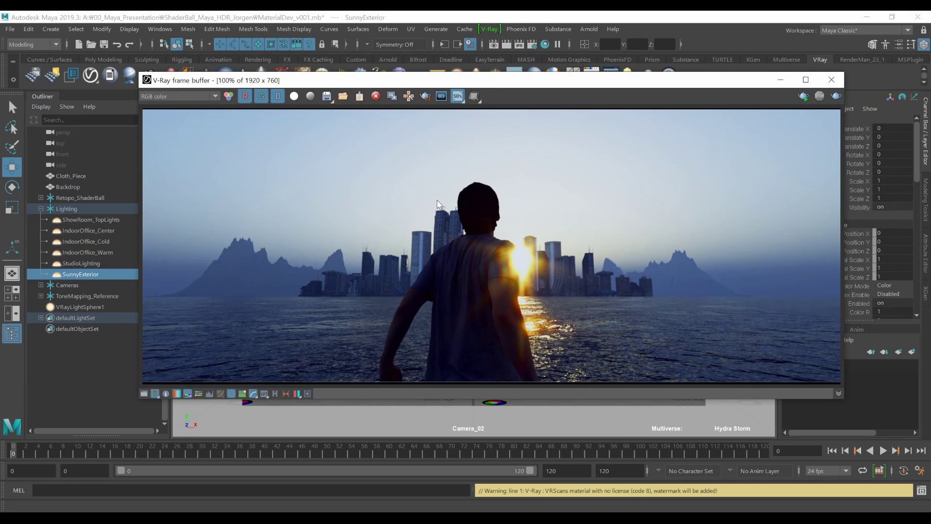
mouse_move(343, 134)
mouse_down()
mouse_move(358, 165)
mouse_move(368, 138)
mouse_up()
drag(394, 130, 382, 168)
drag(377, 147, 413, 149)
mouse_move(419, 134)
mouse_down()
mouse_move(412, 162)
mouse_move(422, 157)
mouse_up()
drag(456, 131, 461, 163)
mouse_move(332, 172)
mouse_down()
mouse_move(485, 122)
mouse_move(332, 187)
mouse_up()
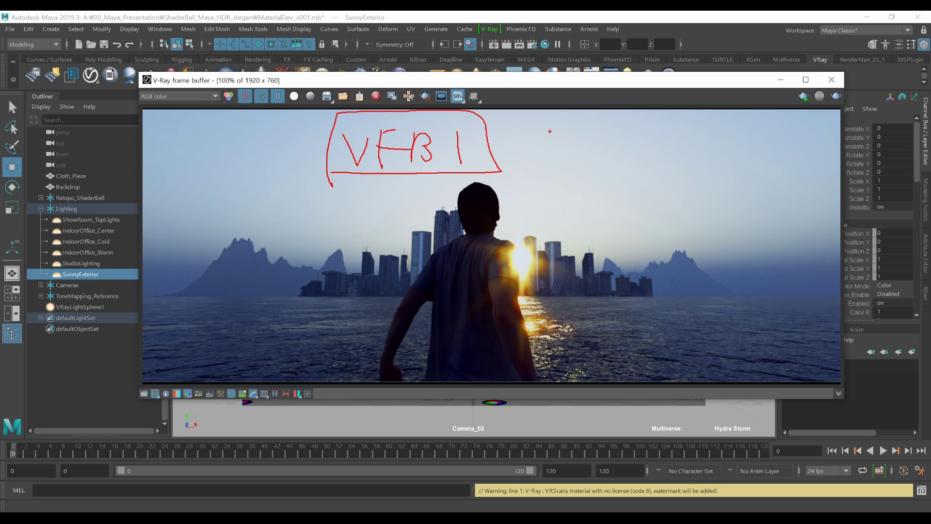
mouse_move(550, 131)
mouse_down()
mouse_move(587, 140)
mouse_move(622, 180)
mouse_up()
drag(621, 143, 655, 168)
mouse_move(671, 156)
mouse_down()
mouse_move(665, 165)
mouse_move(679, 168)
mouse_up()
mouse_move(684, 157)
mouse_down()
mouse_move(696, 174)
mouse_move(683, 193)
mouse_up()
mouse_move(746, 117)
mouse_down()
mouse_move(736, 143)
mouse_move(759, 167)
mouse_up()
drag(729, 145, 768, 145)
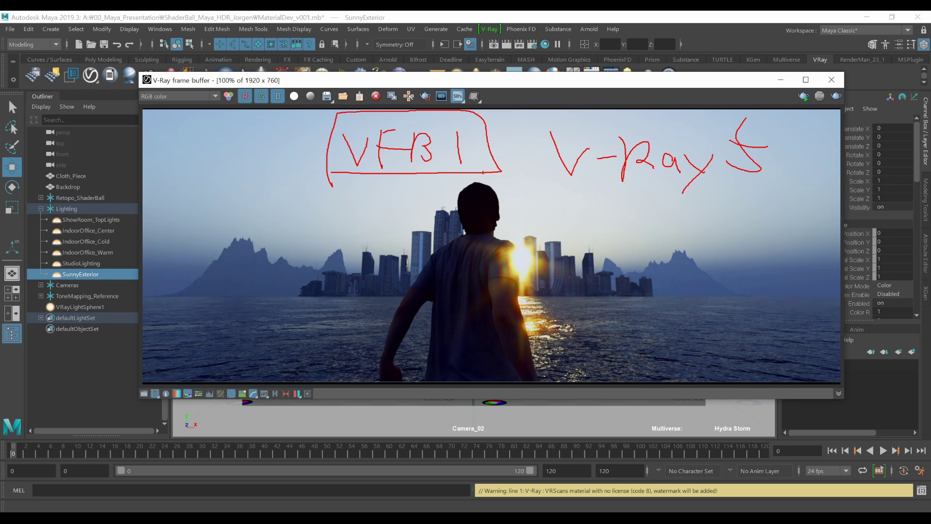
drag(414, 179, 413, 216)
drag(401, 199, 420, 199)
mouse_move(266, 229)
mouse_down()
mouse_move(275, 263)
mouse_move(294, 231)
mouse_up()
mouse_move(303, 228)
mouse_down()
mouse_move(303, 264)
mouse_move(329, 235)
mouse_up()
mouse_move(308, 249)
mouse_down()
mouse_move(334, 249)
mouse_move(341, 266)
mouse_up()
drag(340, 232, 345, 266)
mouse_move(384, 240)
mouse_down()
mouse_move(412, 252)
mouse_move(310, 287)
mouse_up()
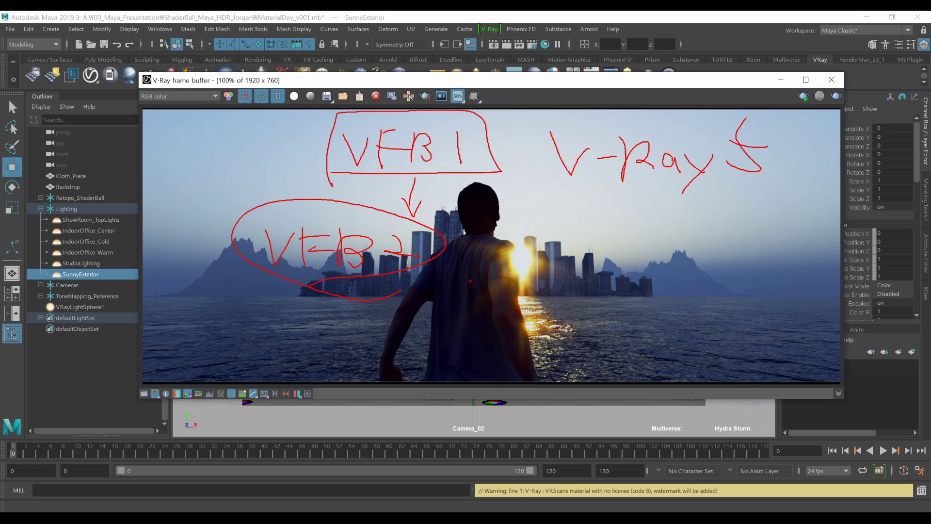
mouse_move(515, 343)
mouse_down()
mouse_move(388, 341)
mouse_move(439, 287)
mouse_up()
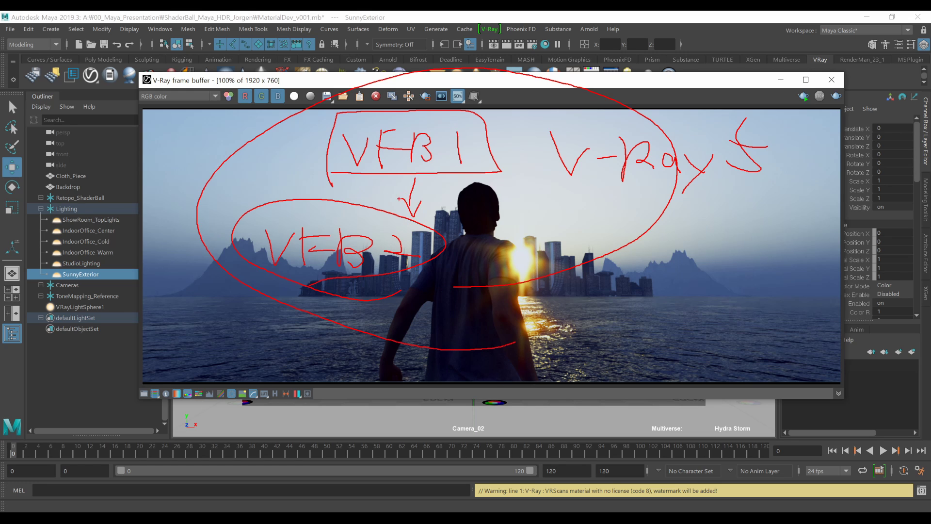
drag(391, 181, 359, 227)
drag(352, 211, 380, 217)
mouse_move(420, 287)
mouse_down()
mouse_move(412, 246)
mouse_move(326, 306)
mouse_up()
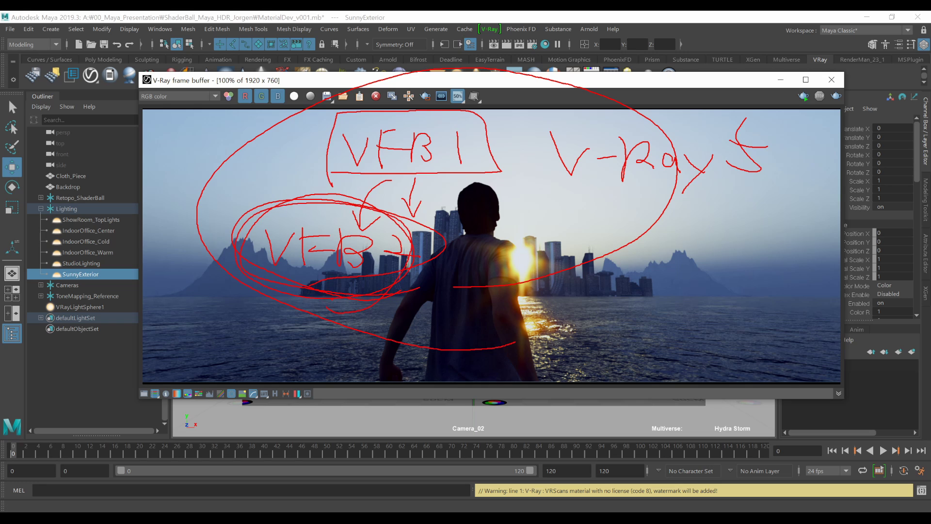
drag(378, 276, 368, 348)
drag(375, 280, 399, 315)
drag(415, 184, 398, 249)
mouse_move(406, 224)
mouse_down()
mouse_move(397, 247)
mouse_move(443, 256)
mouse_up()
mouse_move(485, 182)
mouse_down()
mouse_move(302, 163)
mouse_move(430, 200)
mouse_up()
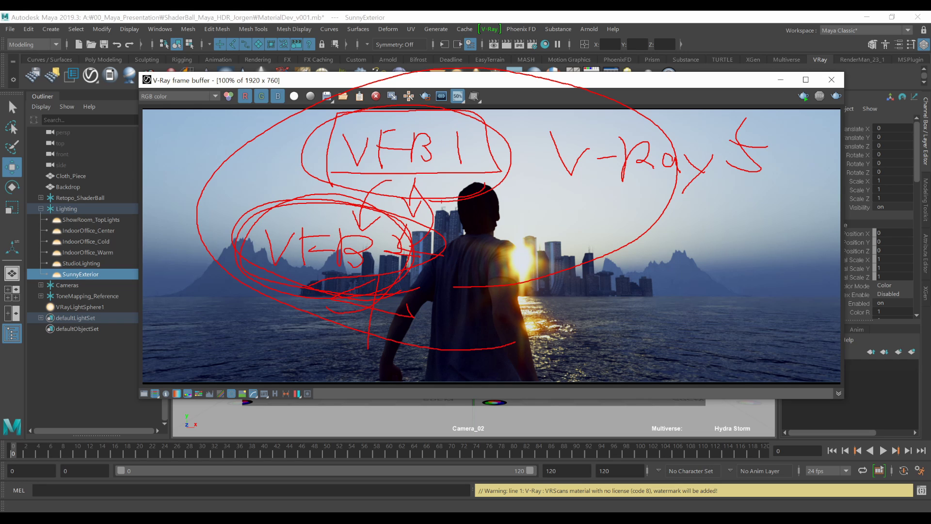
mouse_move(313, 148)
mouse_down()
mouse_move(281, 148)
mouse_move(252, 209)
mouse_move(314, 199)
mouse_up()
mouse_move(557, 207)
mouse_down()
mouse_move(644, 108)
mouse_move(558, 195)
mouse_up()
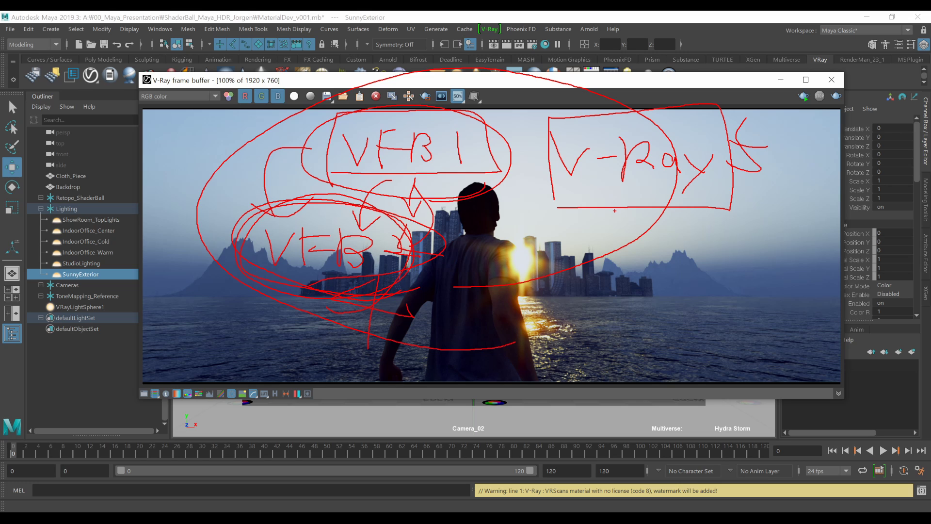
key(Escape)
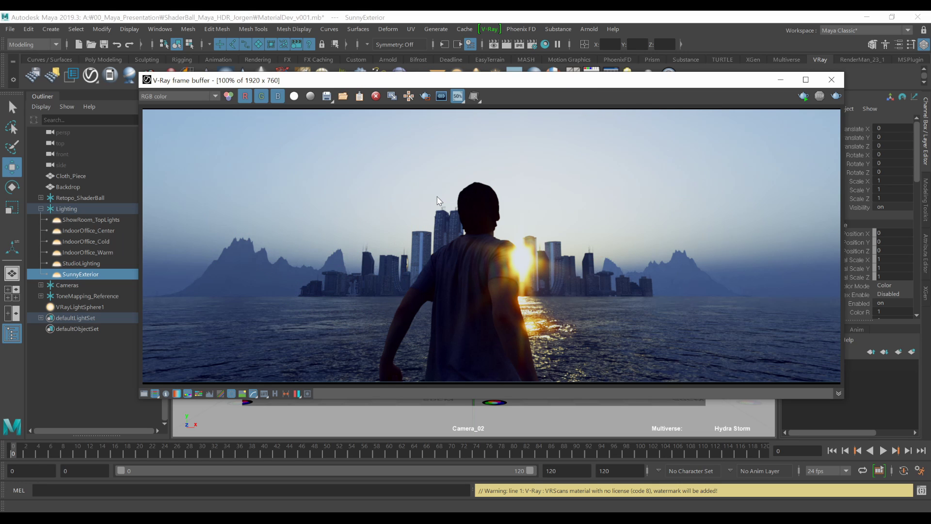